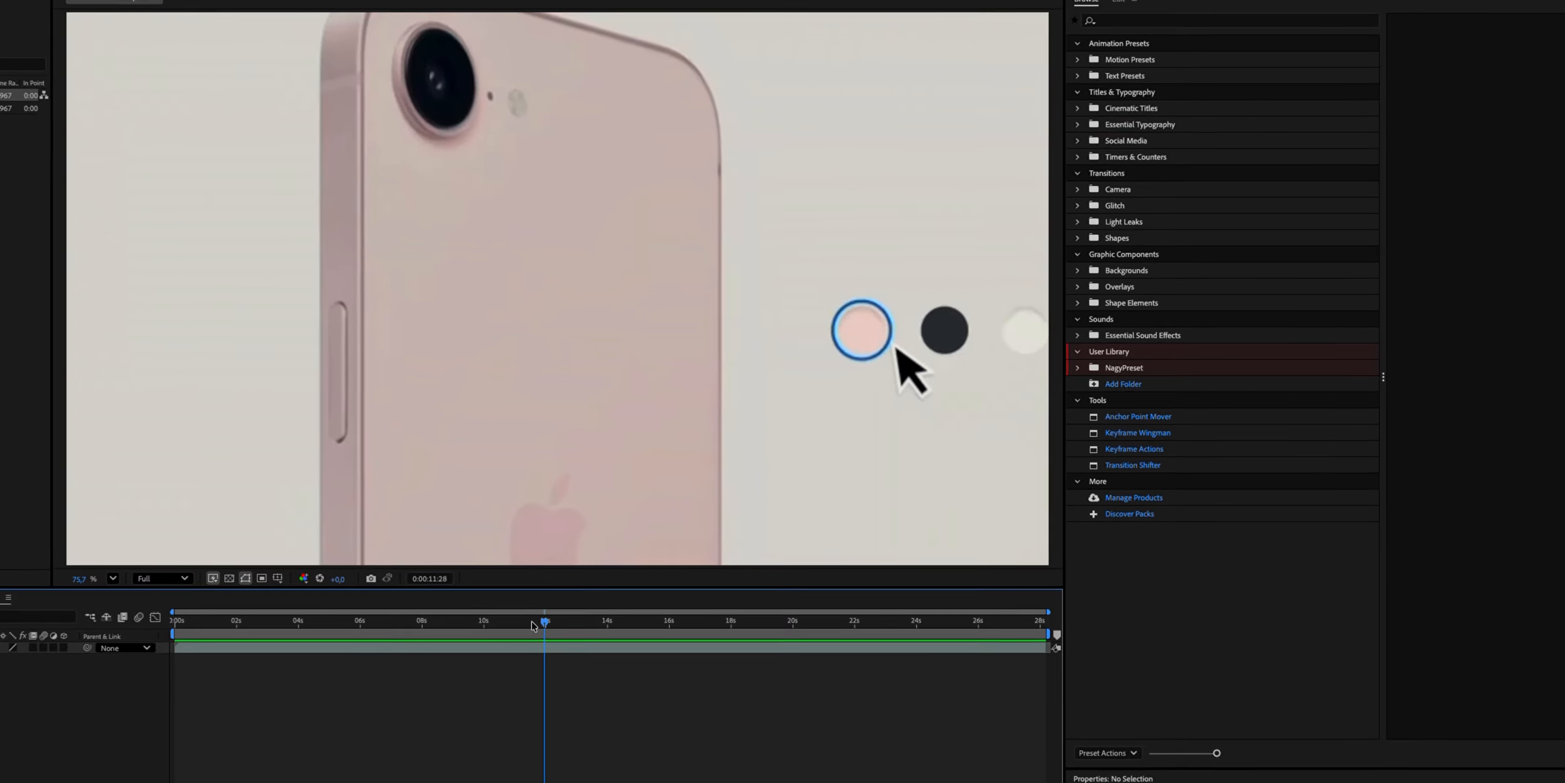
drag(214, 618, 172, 617)
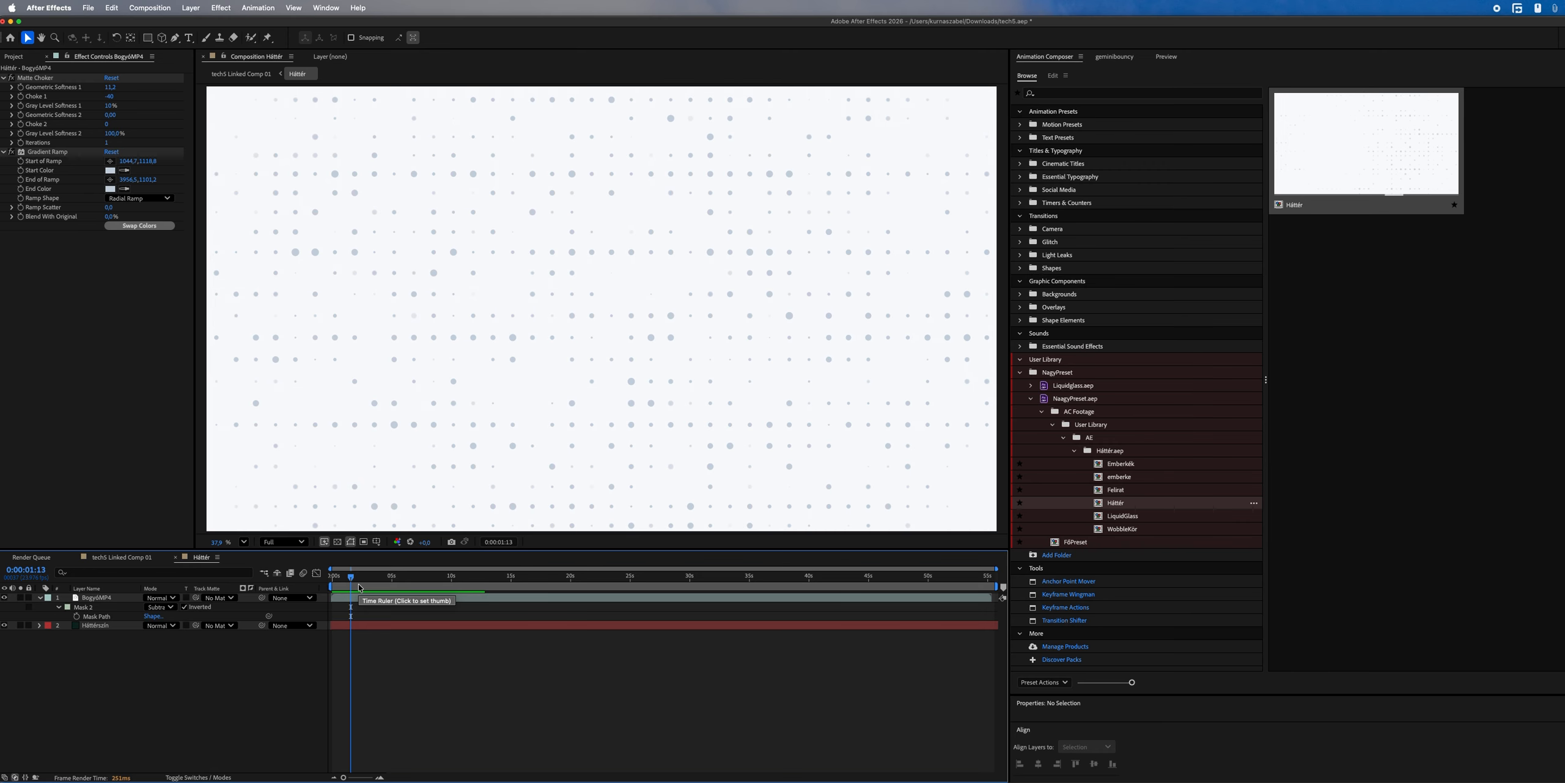
drag(357, 588, 375, 579)
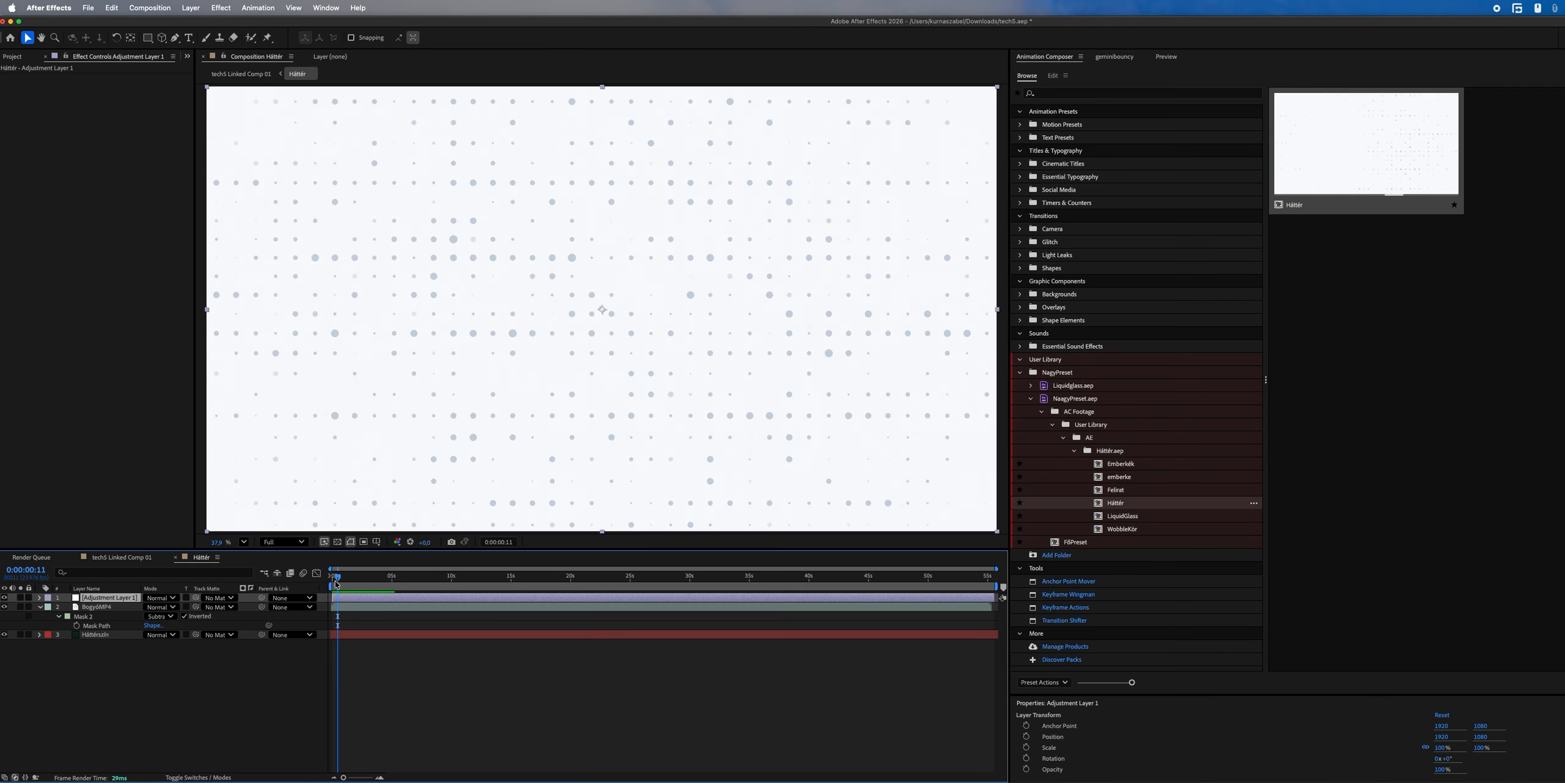
- Apply CC Vignette to the adjustment layer over the dotted background and set its amount to 50
key(ctrl+space)
text(cc vig)
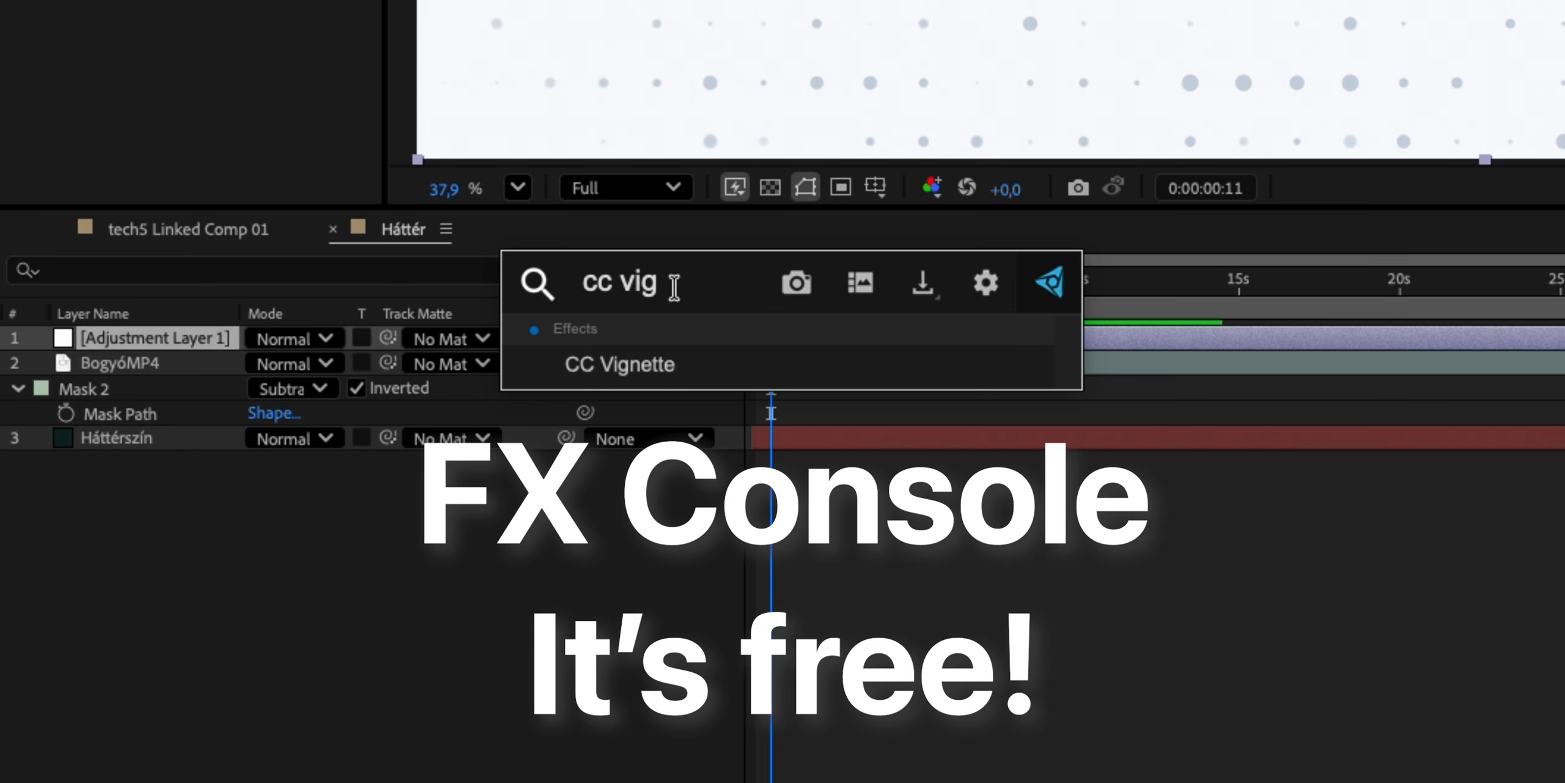
click(667, 361)
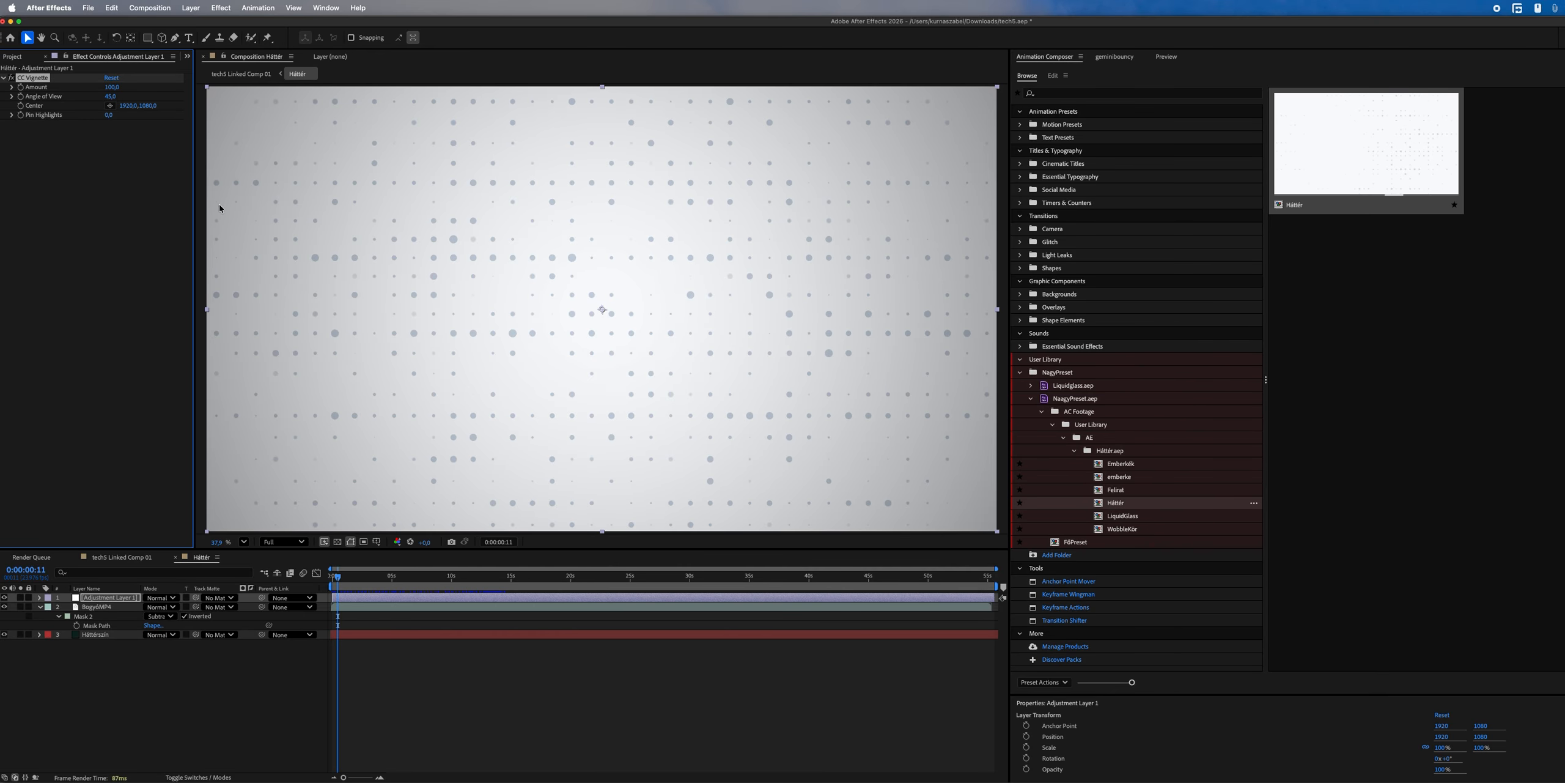
click(112, 90)
text(50)
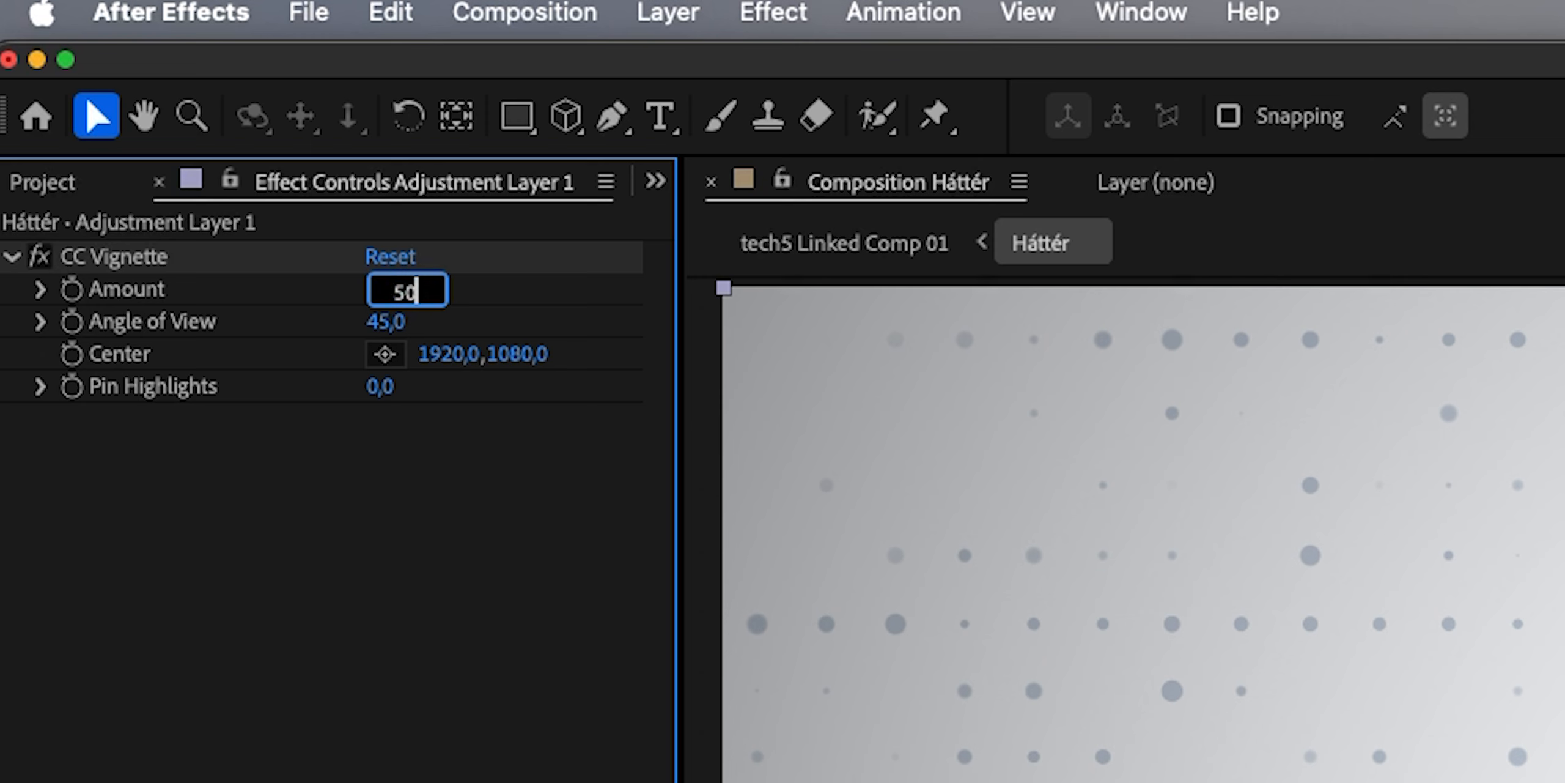
key(Return)
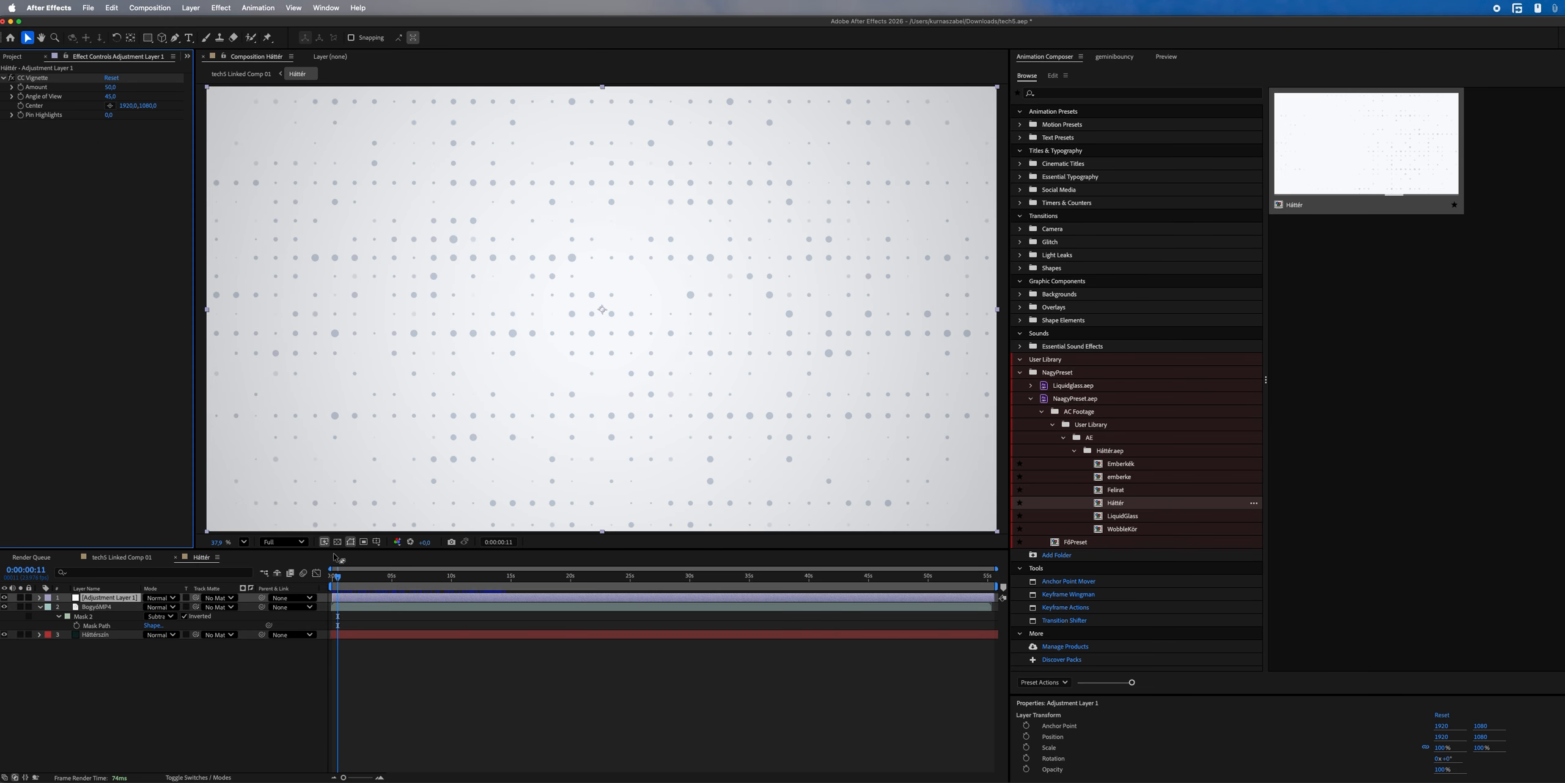
drag(334, 574, 363, 581)
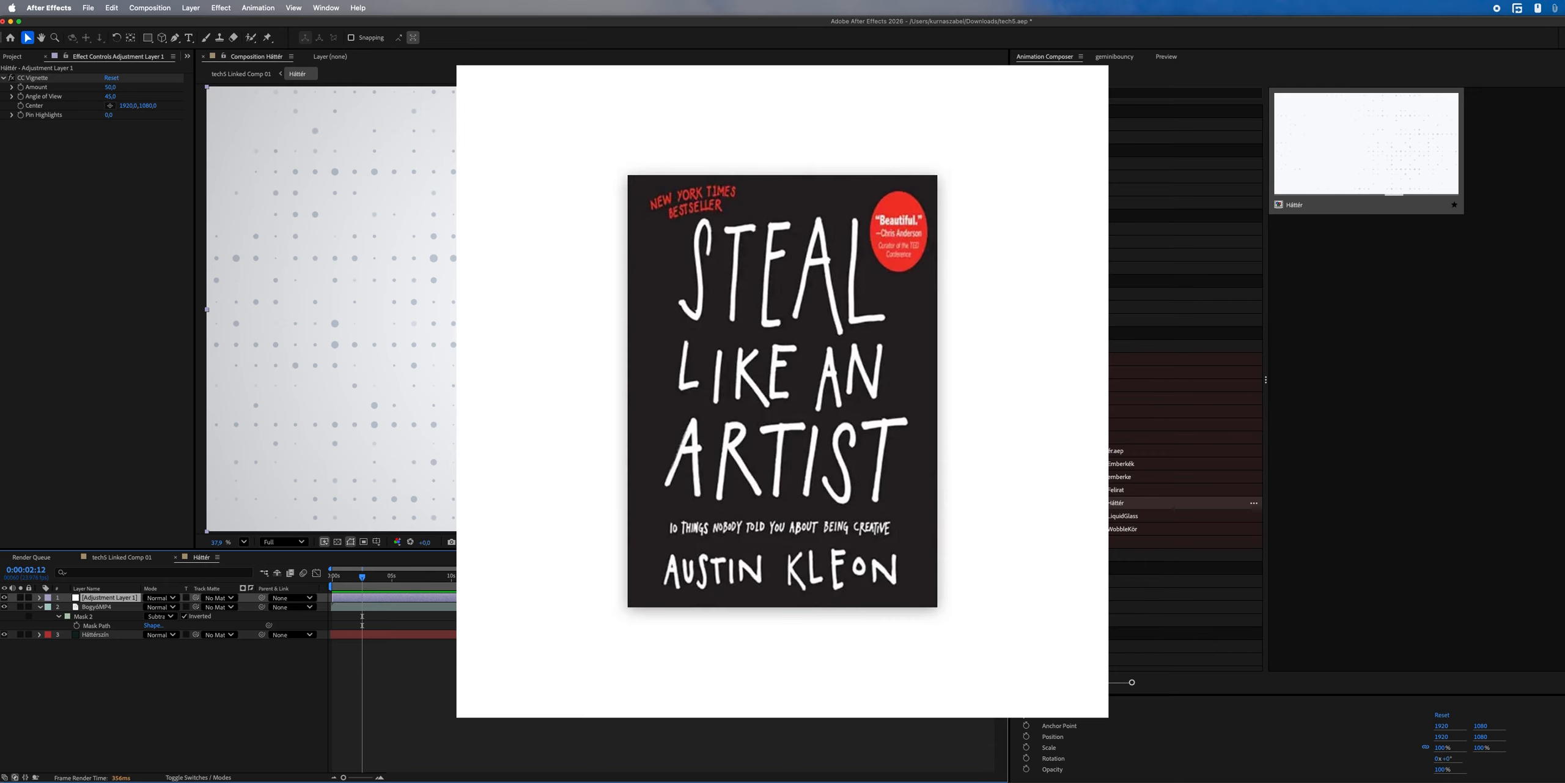
- Draw a rectangle of about 1511 × 781 px near the middle of the Háttér composition and set its roundness to 120
key(q)
mouse_move(446, 267)
mouse_down()
mouse_move(623, 362)
mouse_move(761, 475)
mouse_move(755, 353)
mouse_move(758, 428)
mouse_up()
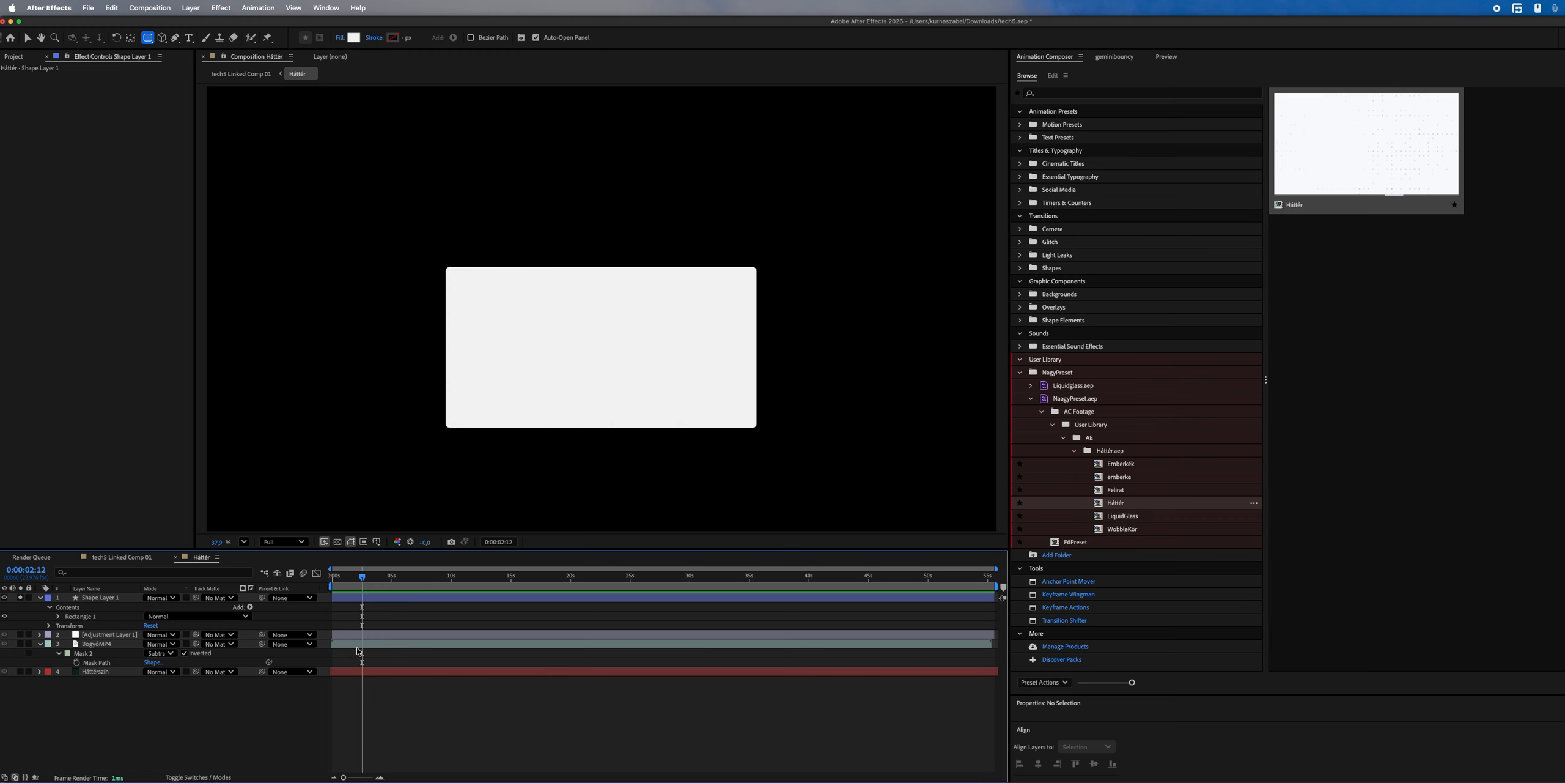
click(377, 600)
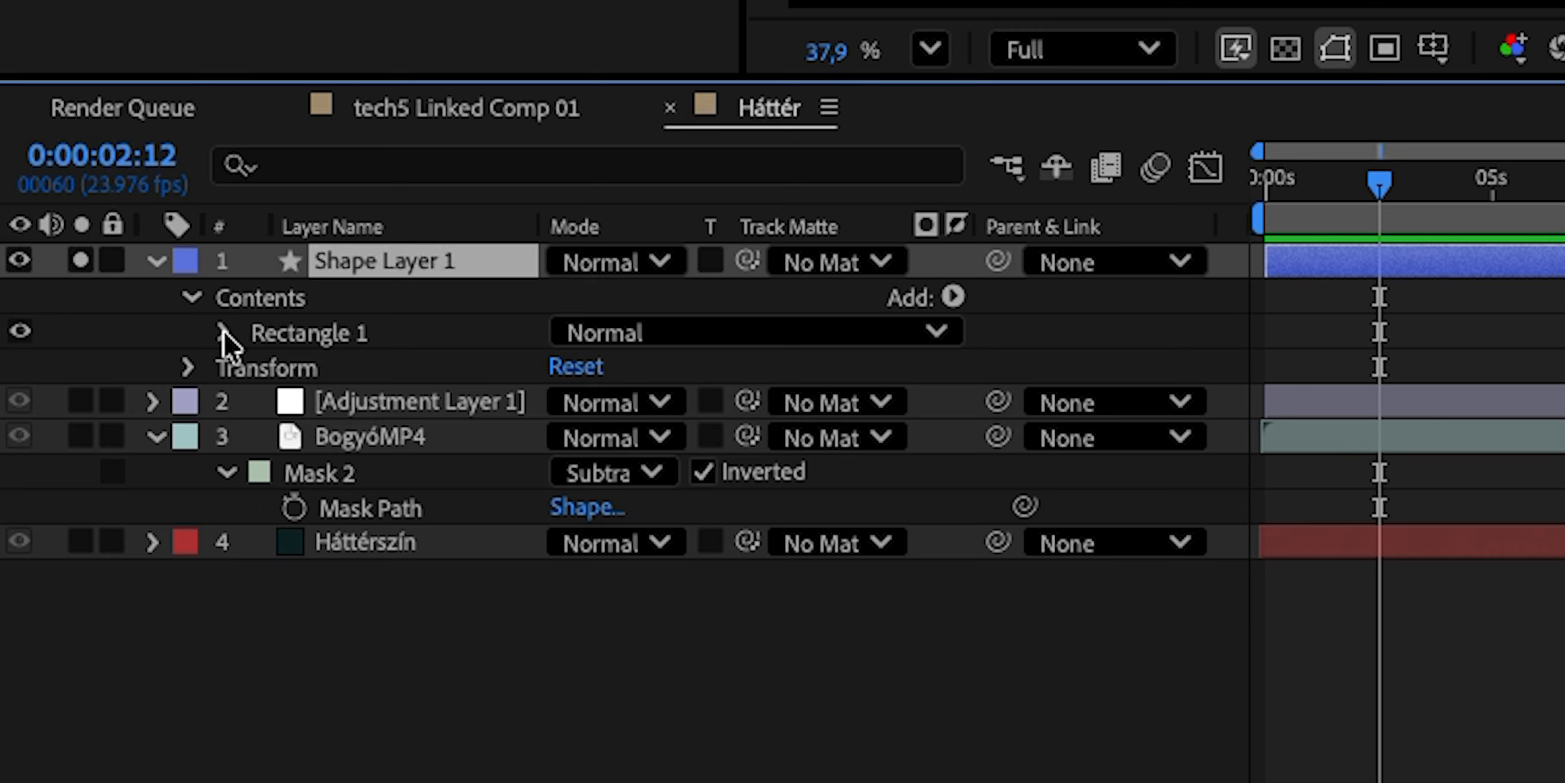
click(57, 616)
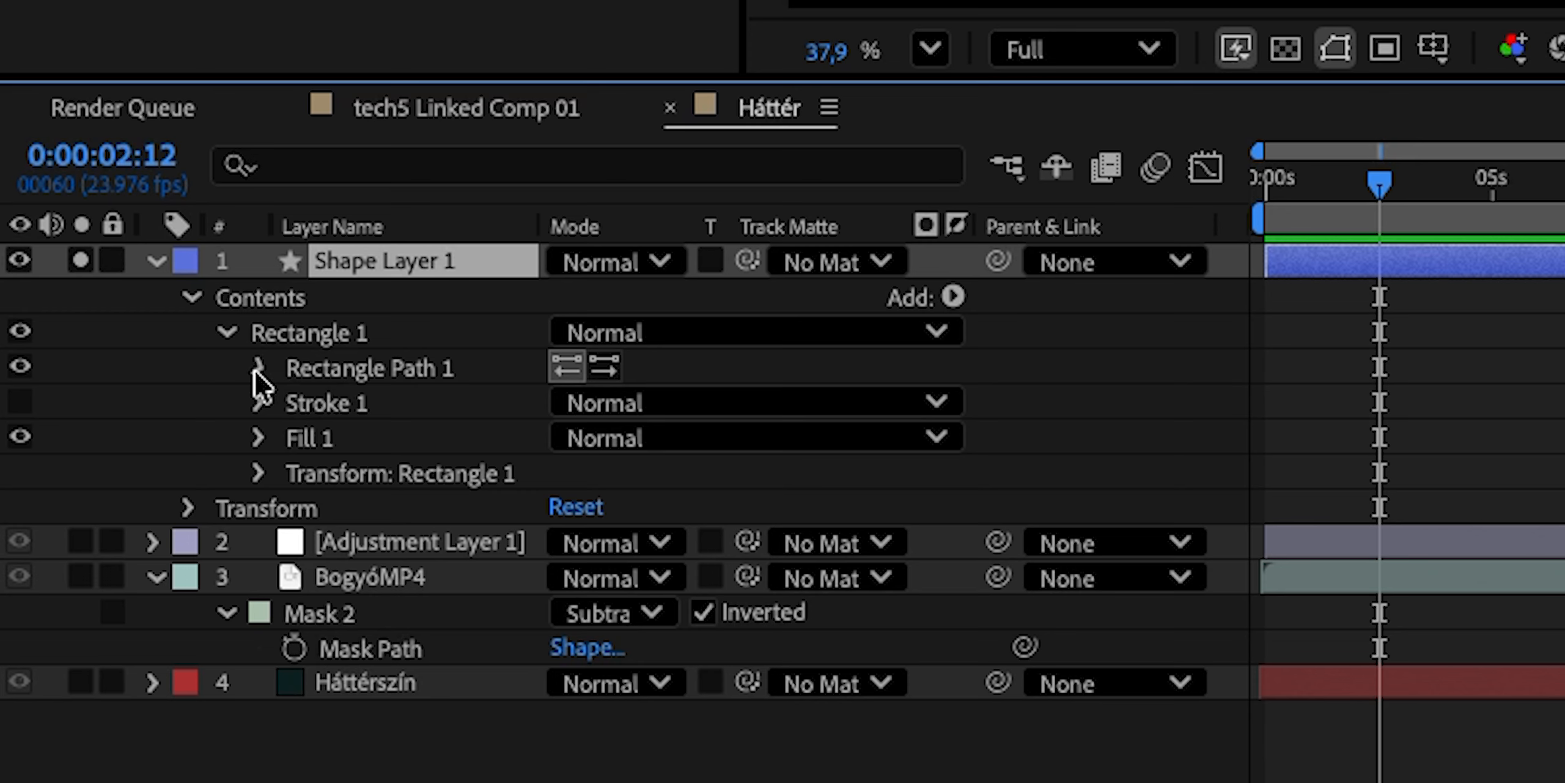
click(257, 373)
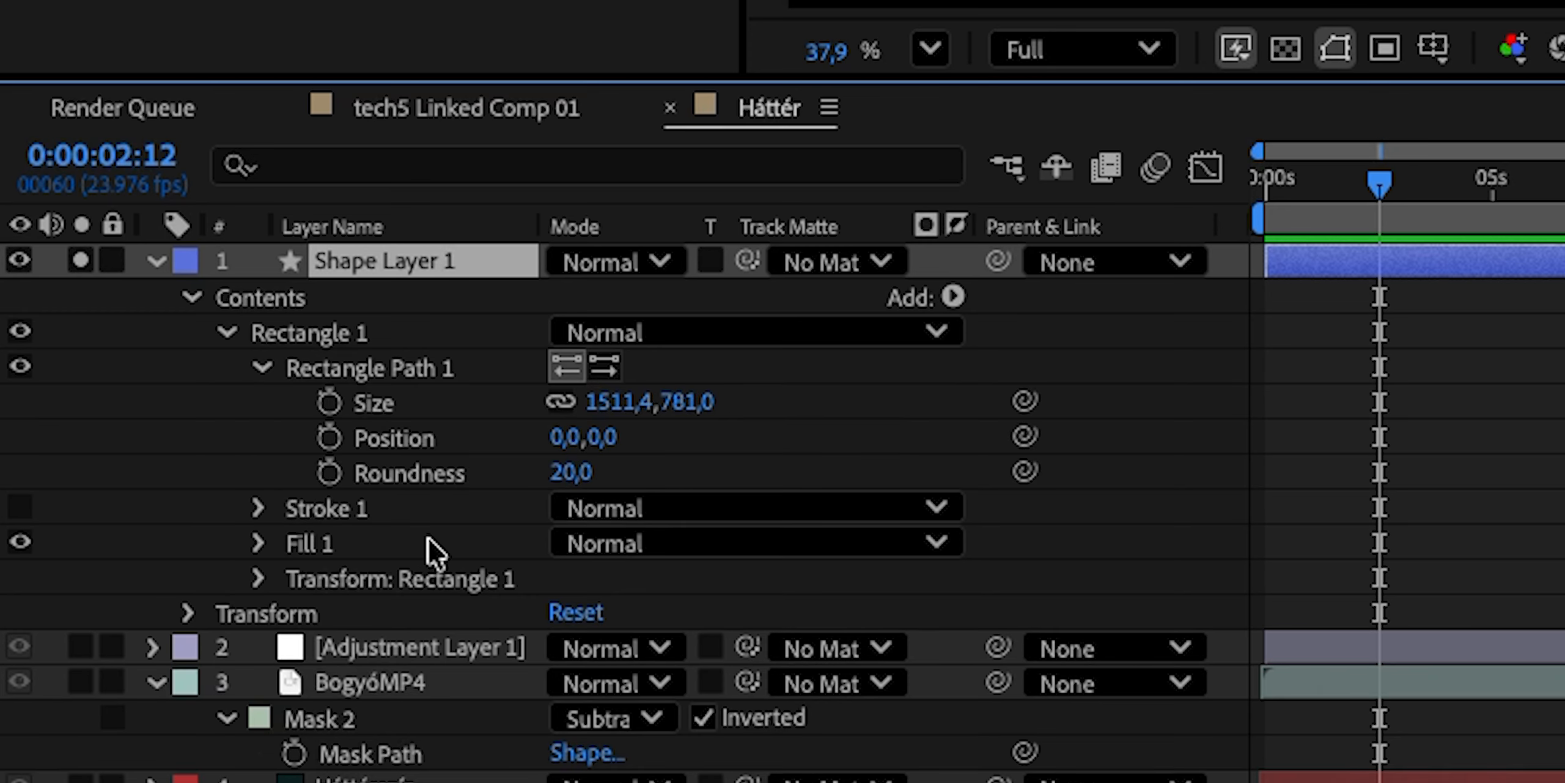
click(570, 472)
text(120)
key(Return)
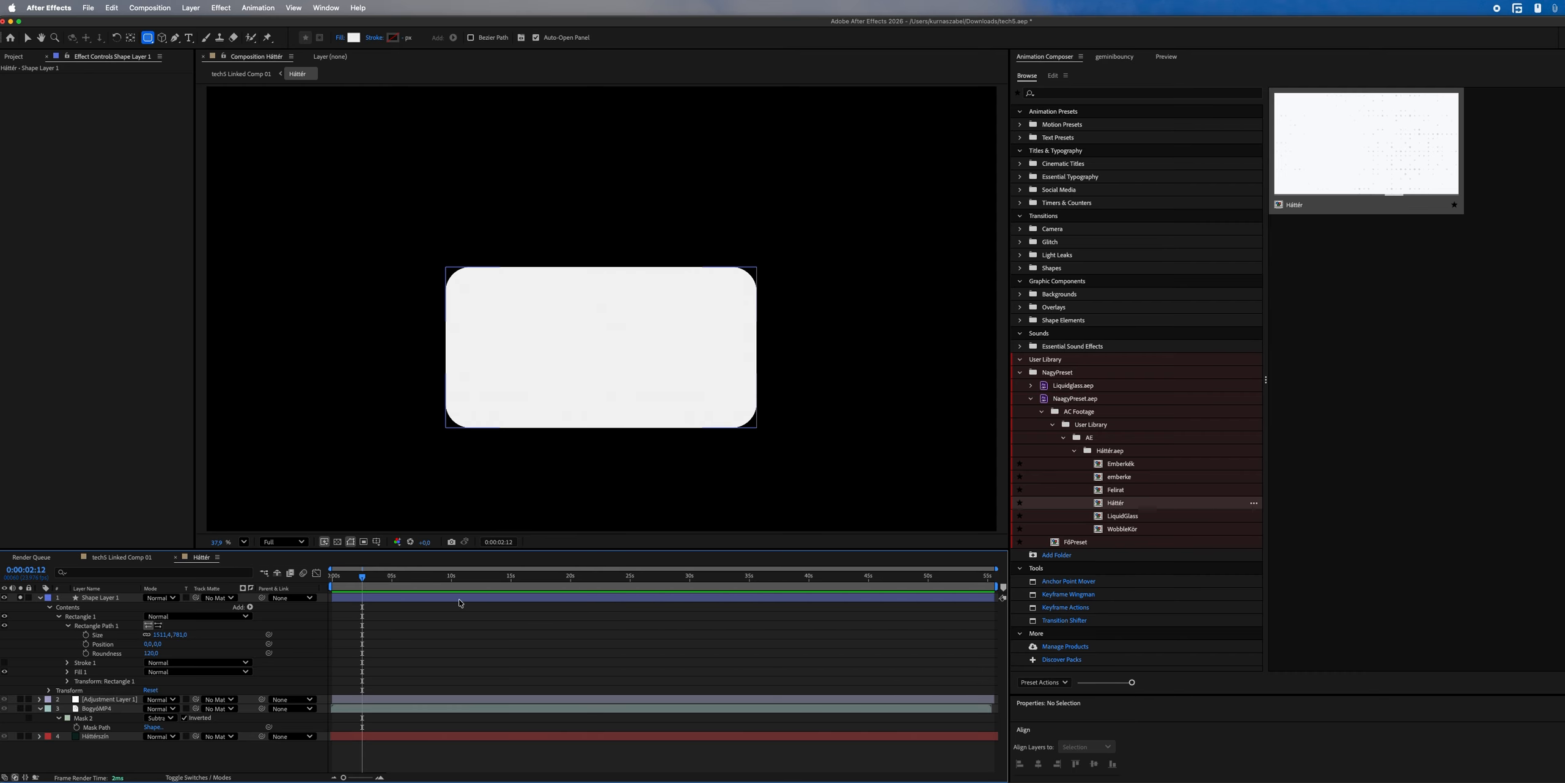
- Give the rectangle a linear light-blue to darker-blue gradient fill and stretch it horizontally across the shape's full width
click(460, 599)
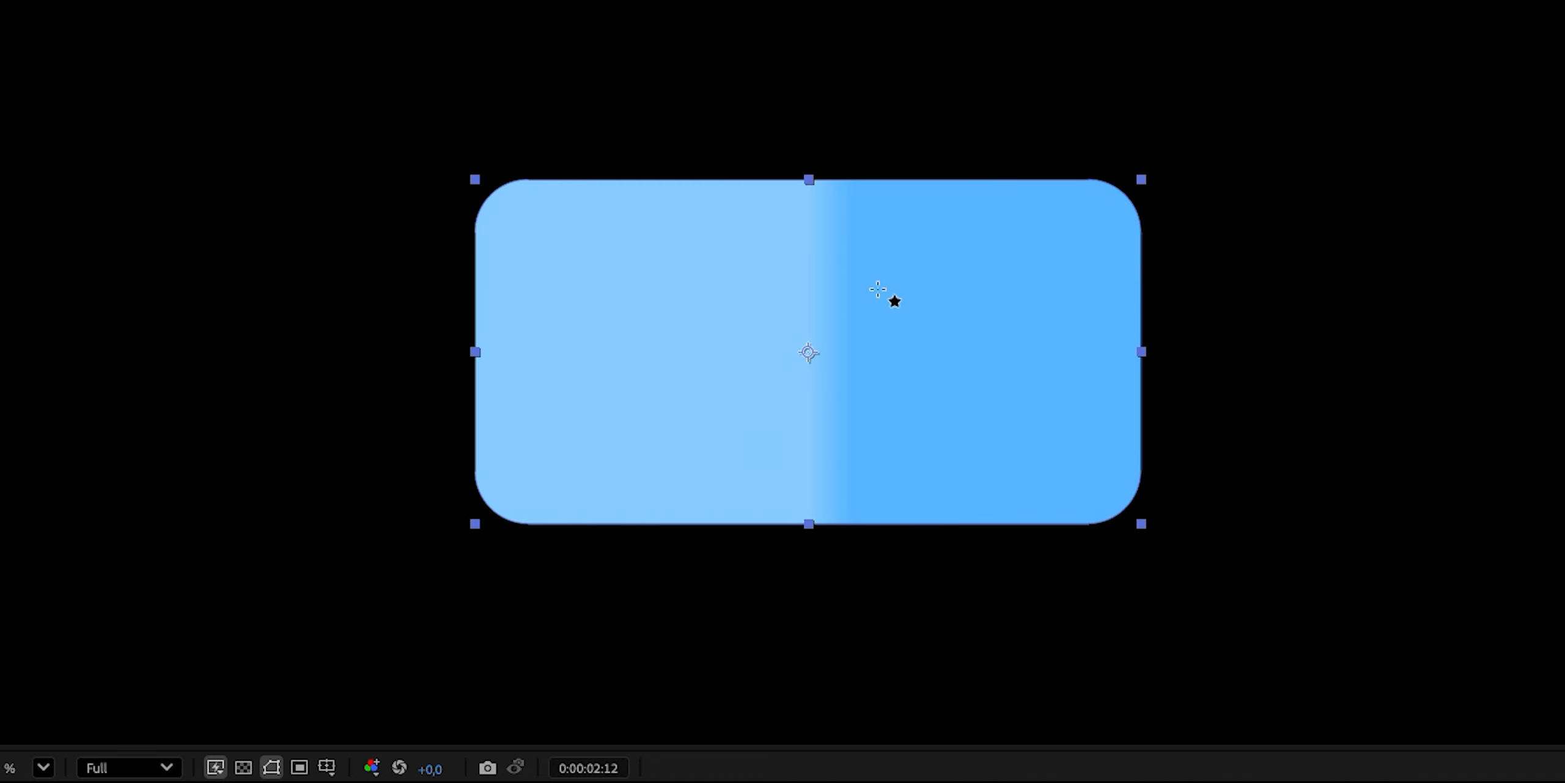
scroll(917, 294, up, 2)
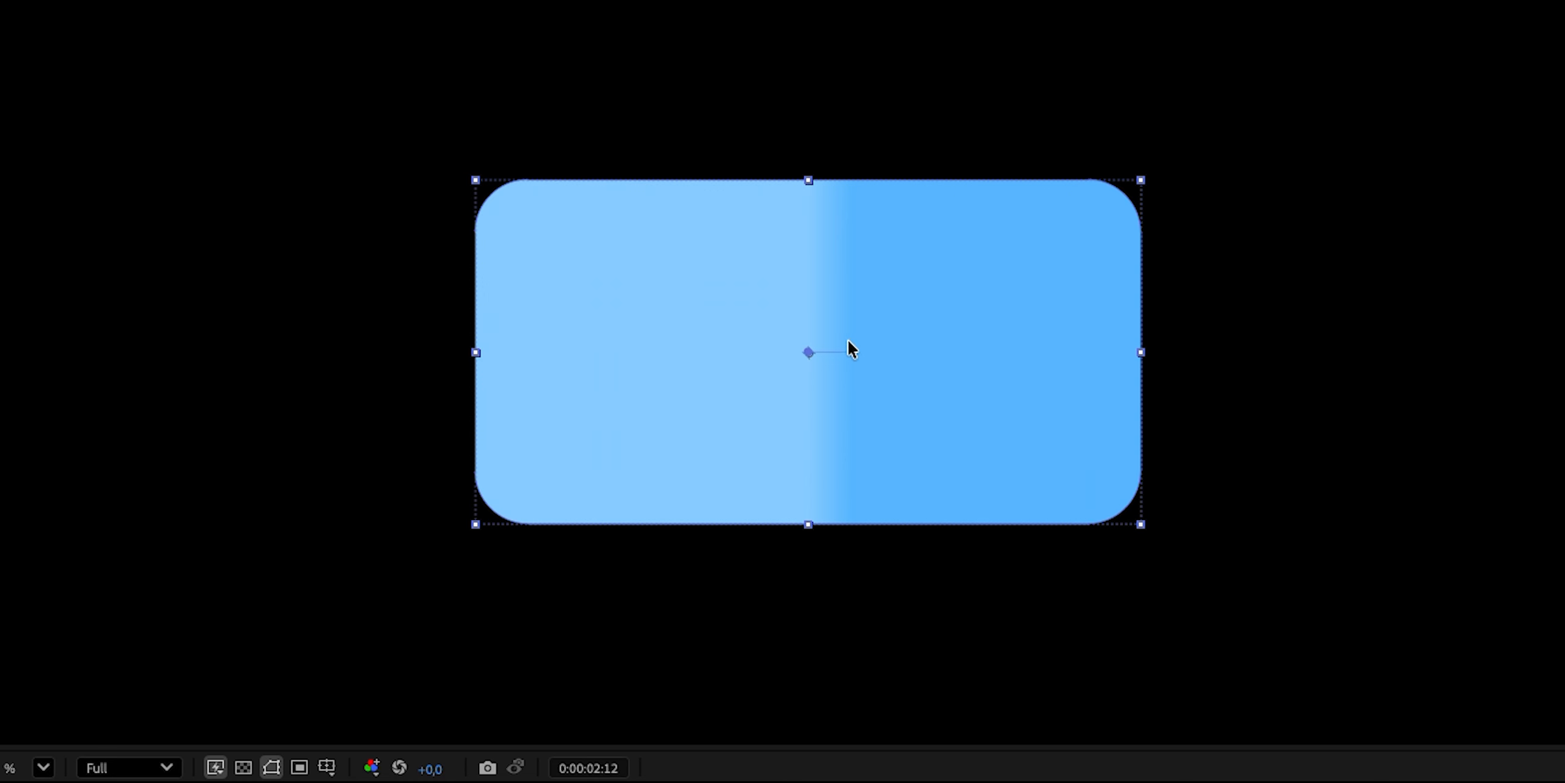
drag(850, 350, 1150, 353)
drag(808, 353, 454, 352)
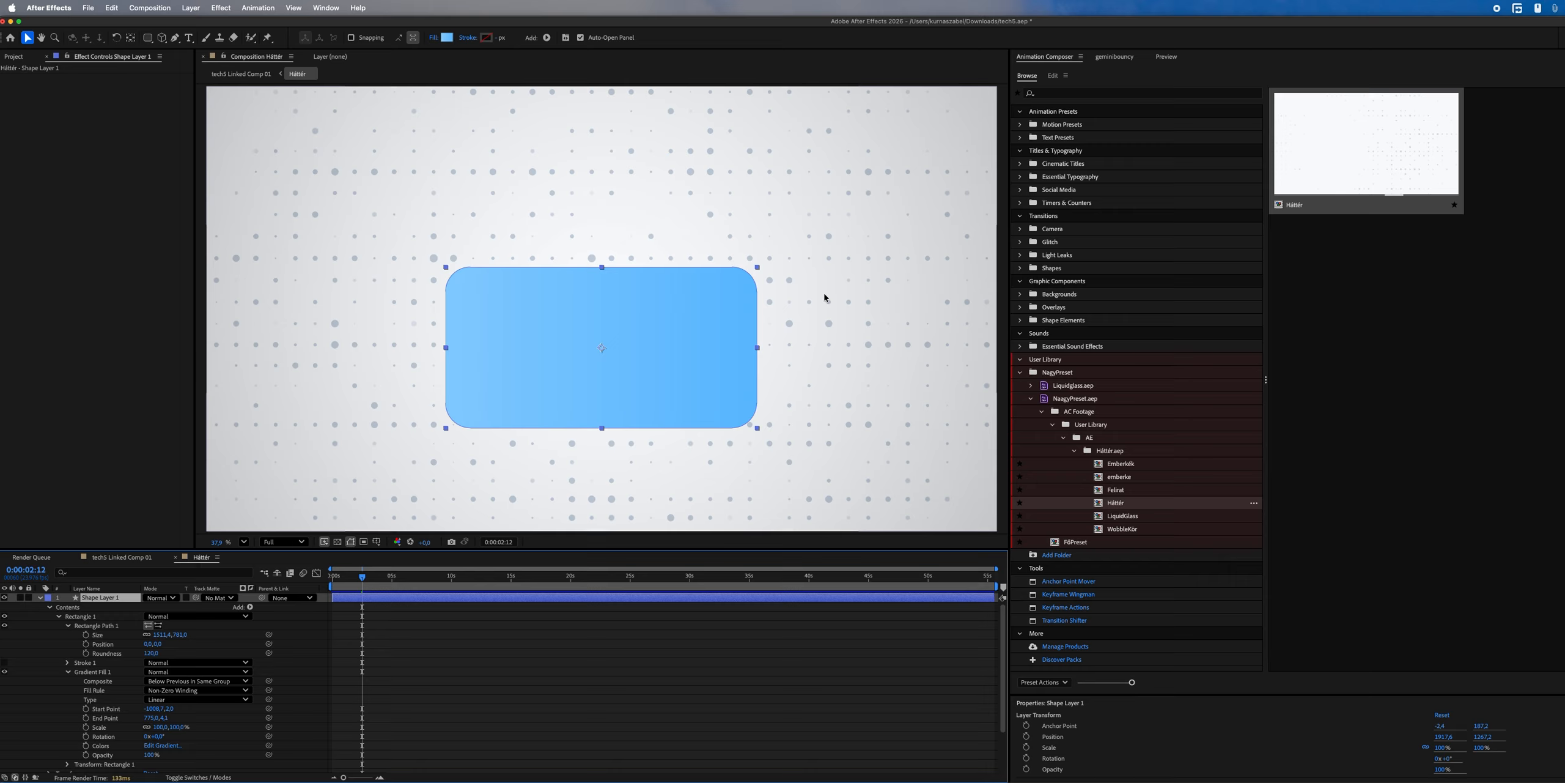
- Apply the Noise effect to the blue rectangle, disable color noise and set the amount of noise to 10%
click(507, 625)
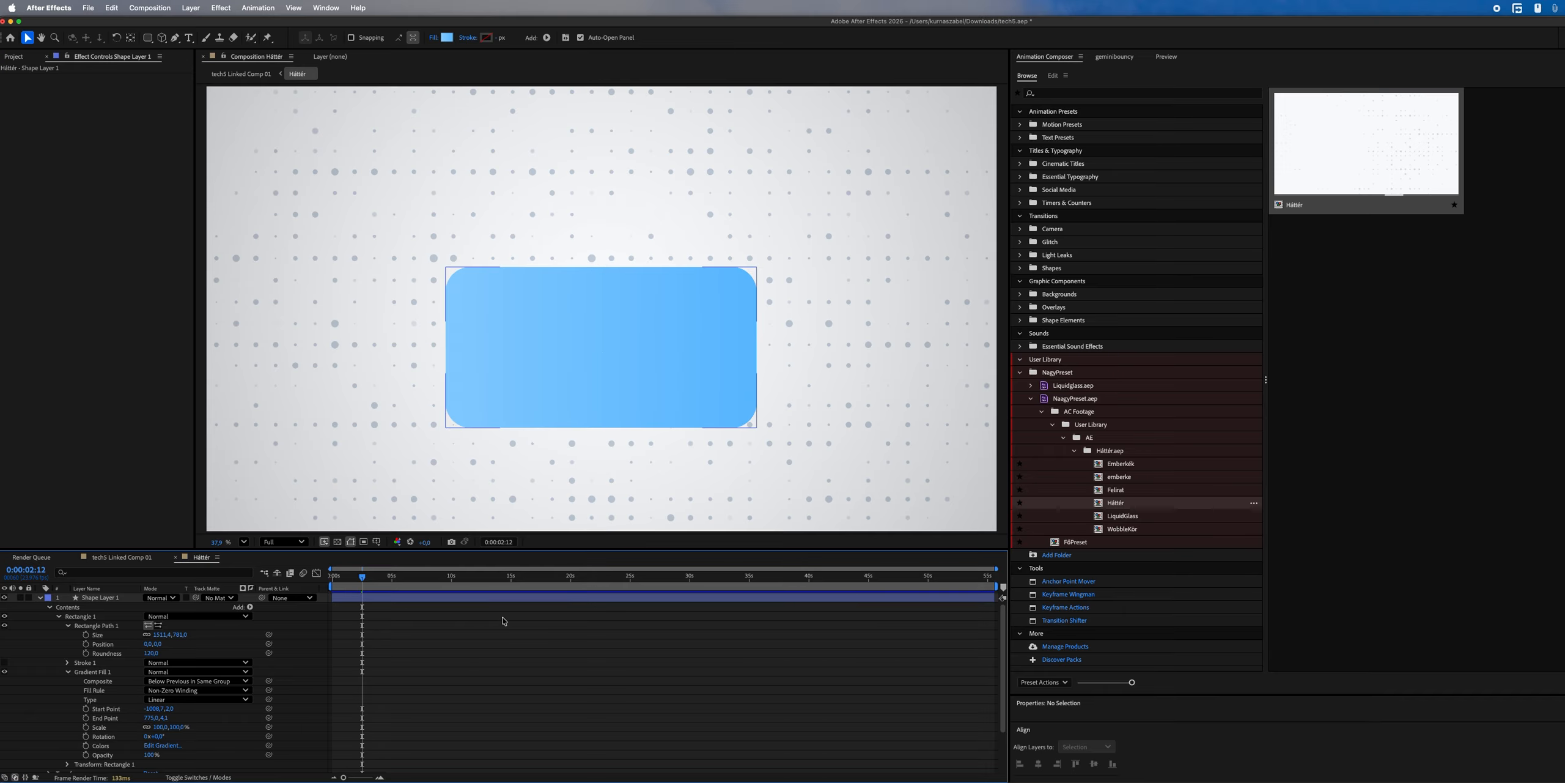
click(474, 599)
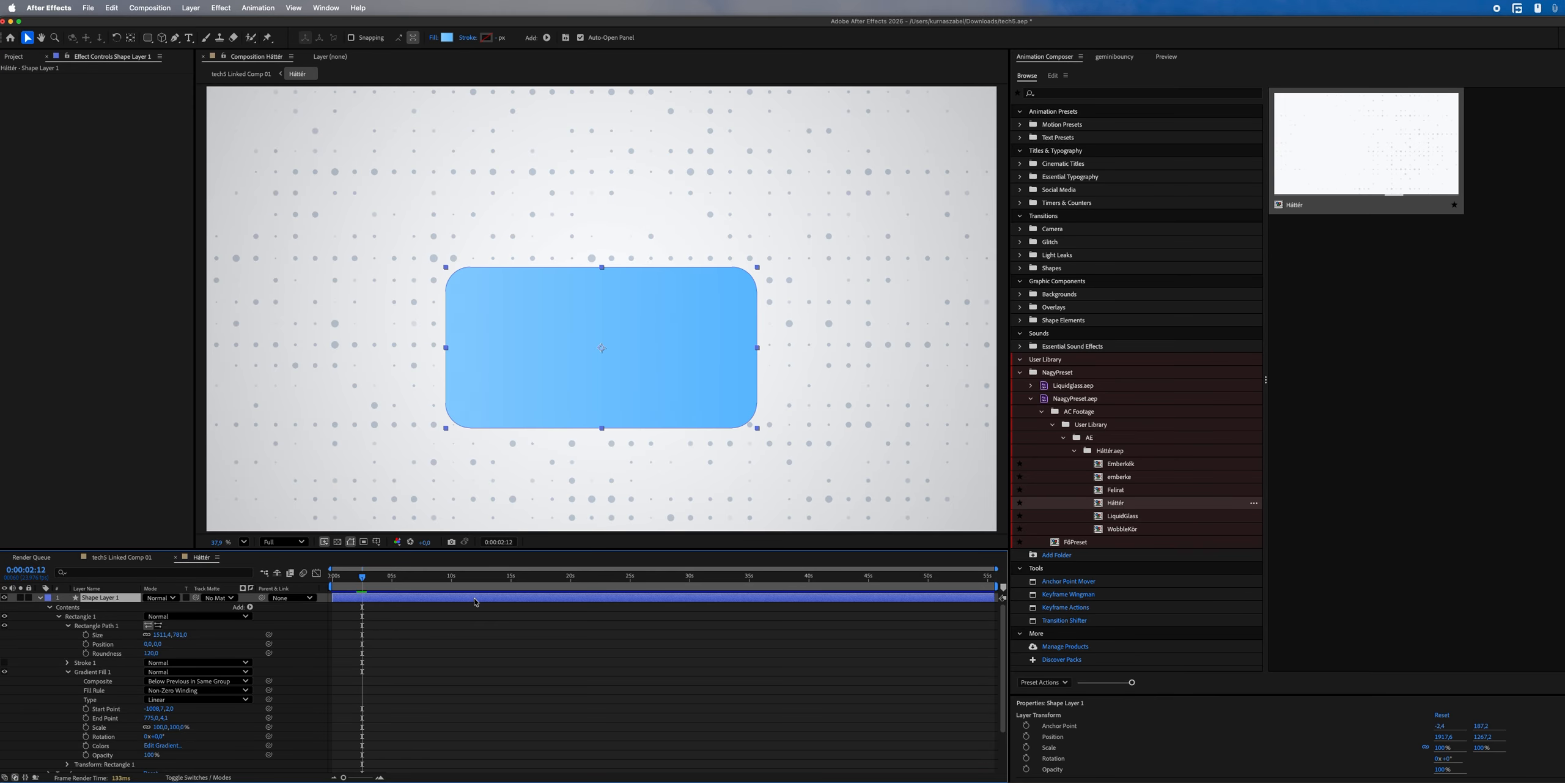
click(460, 620)
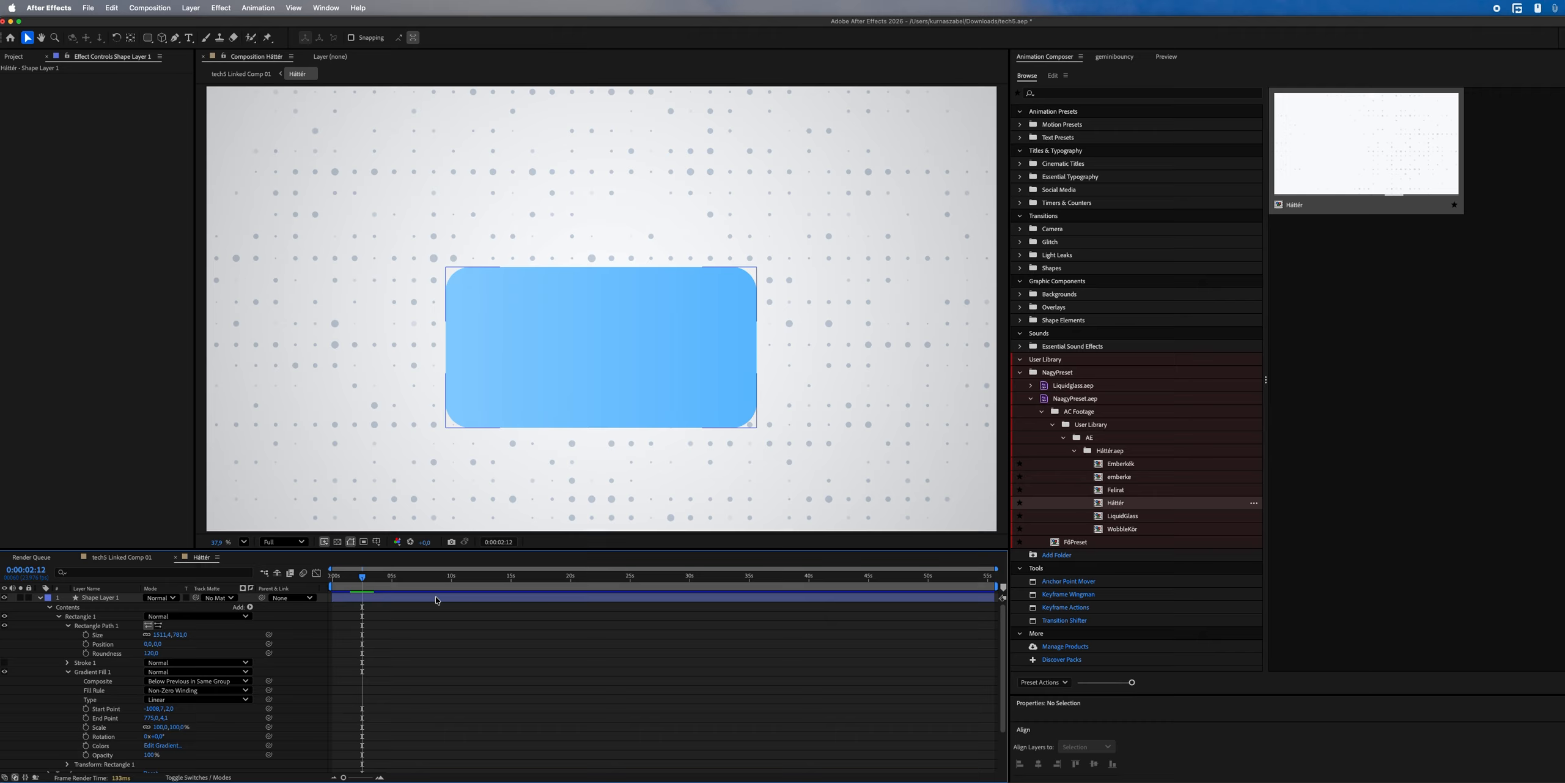
click(437, 599)
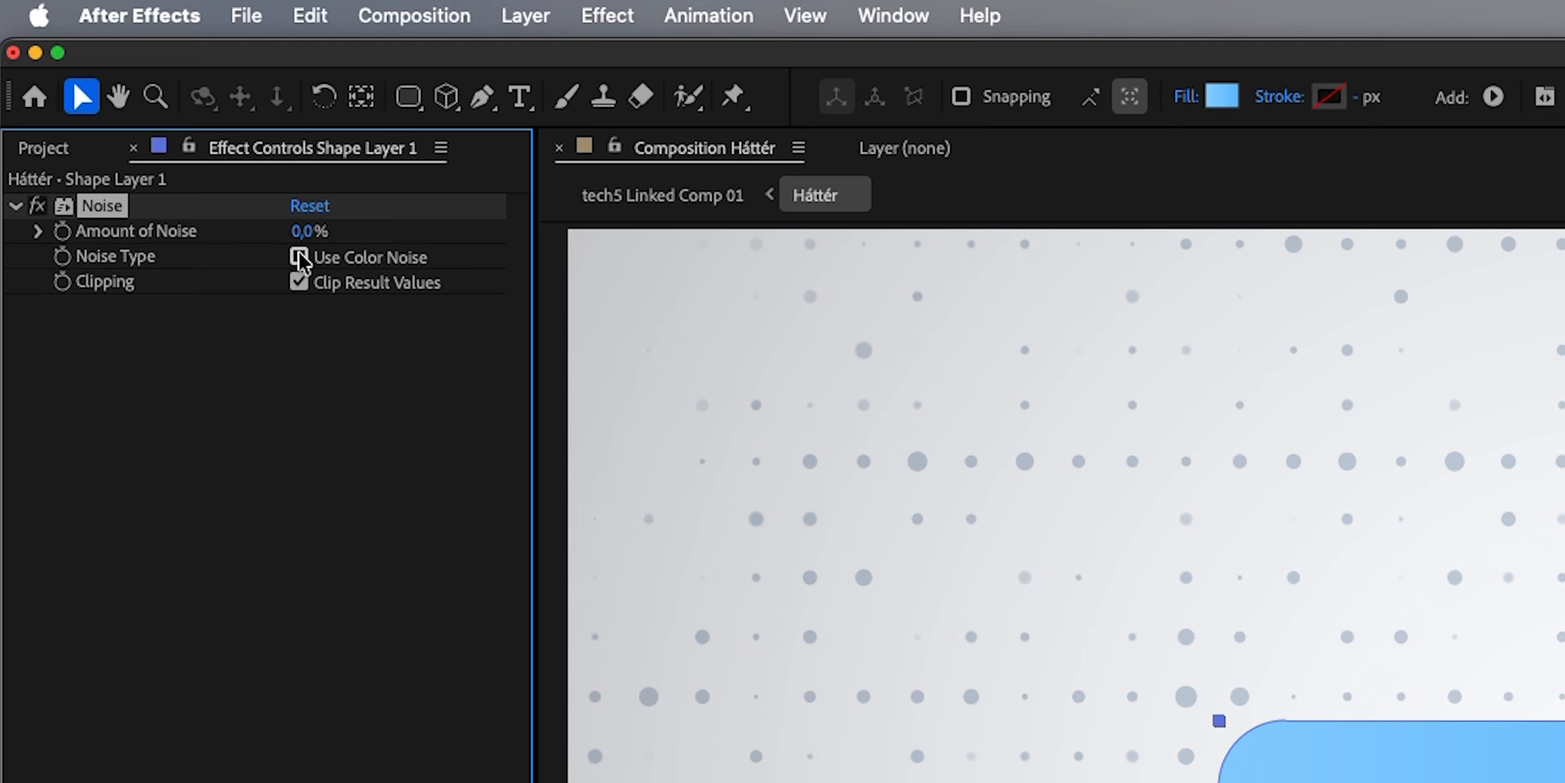
click(299, 257)
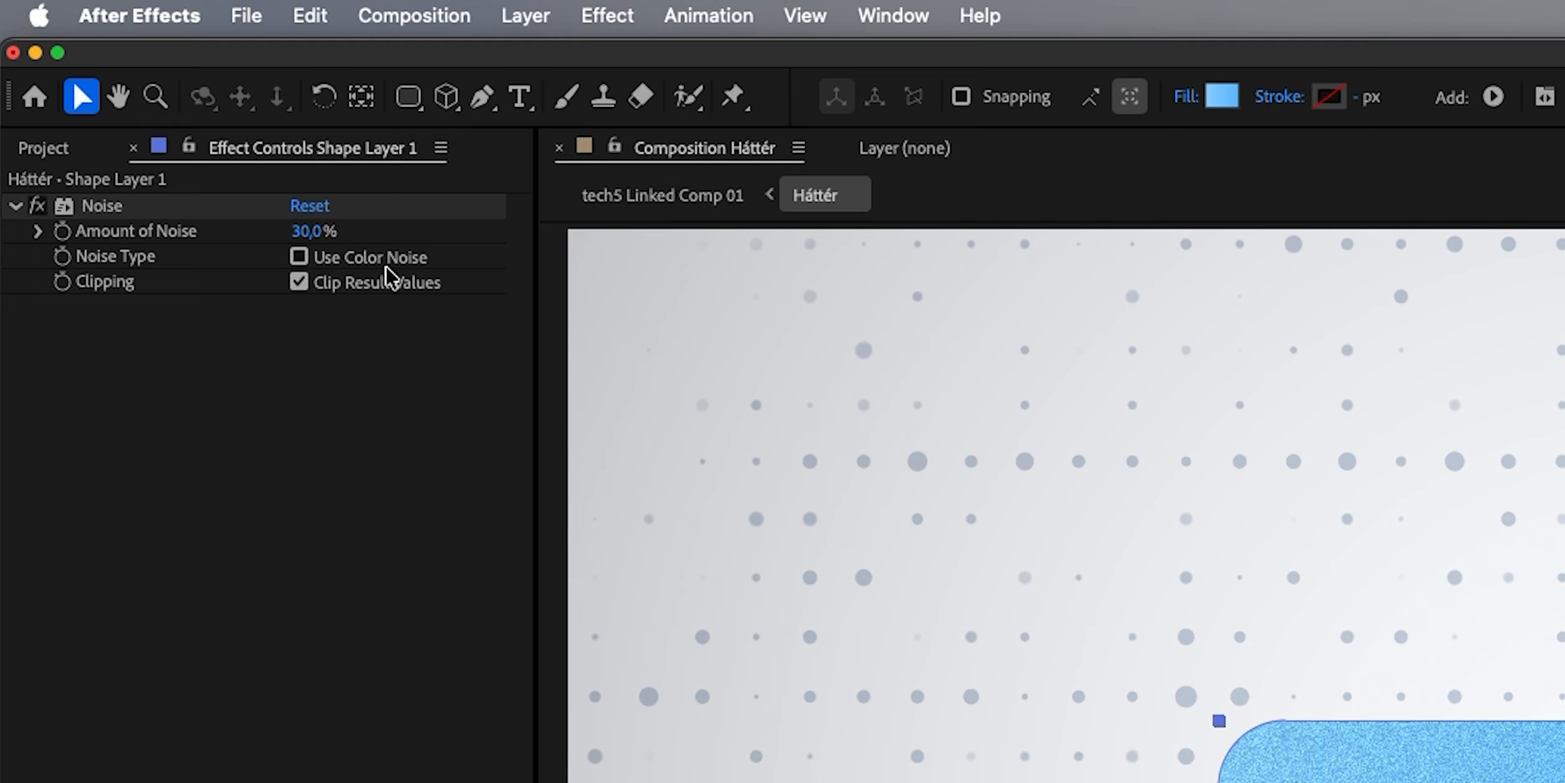
click(315, 232)
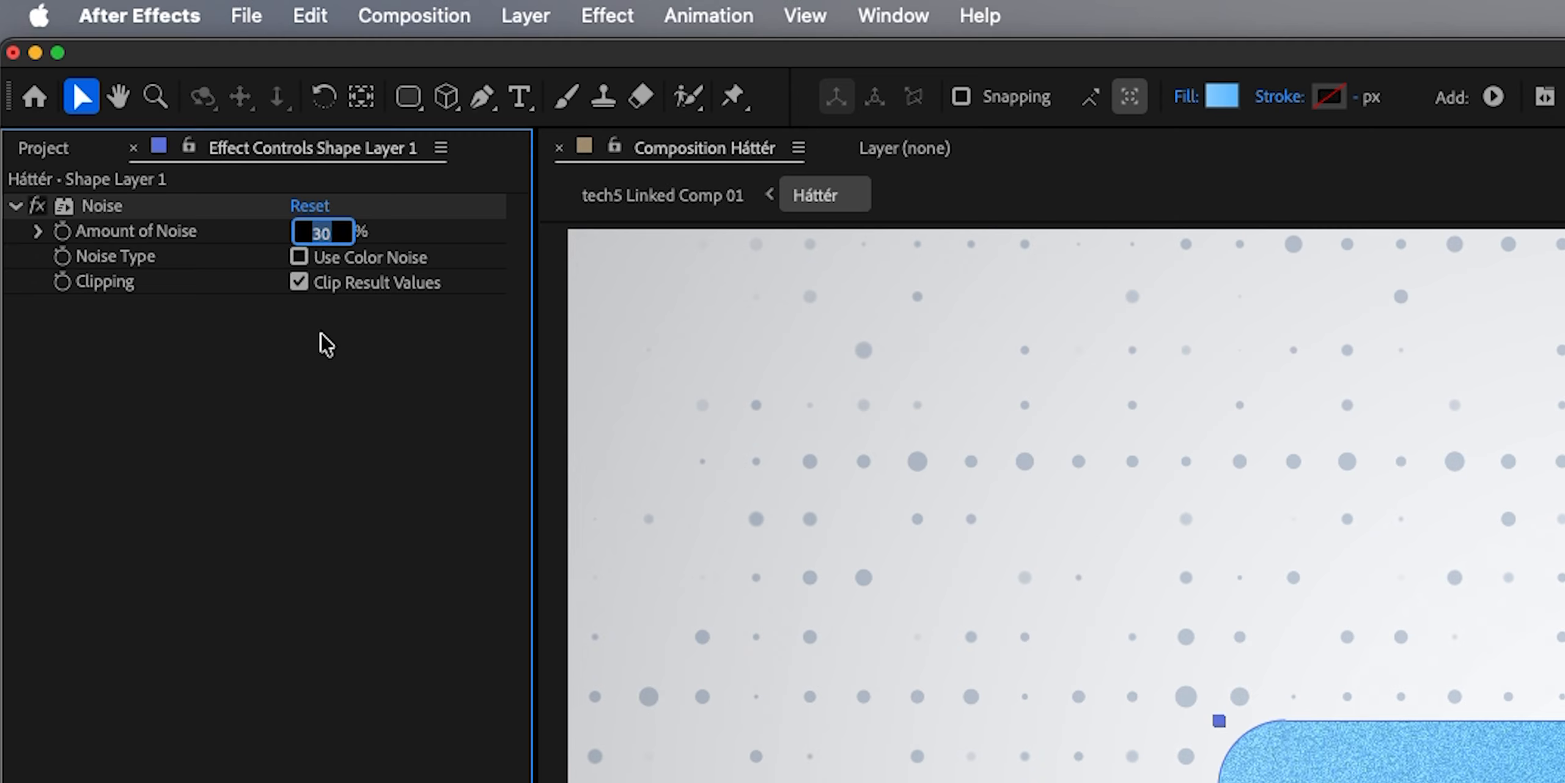
text(10)
key(Return)
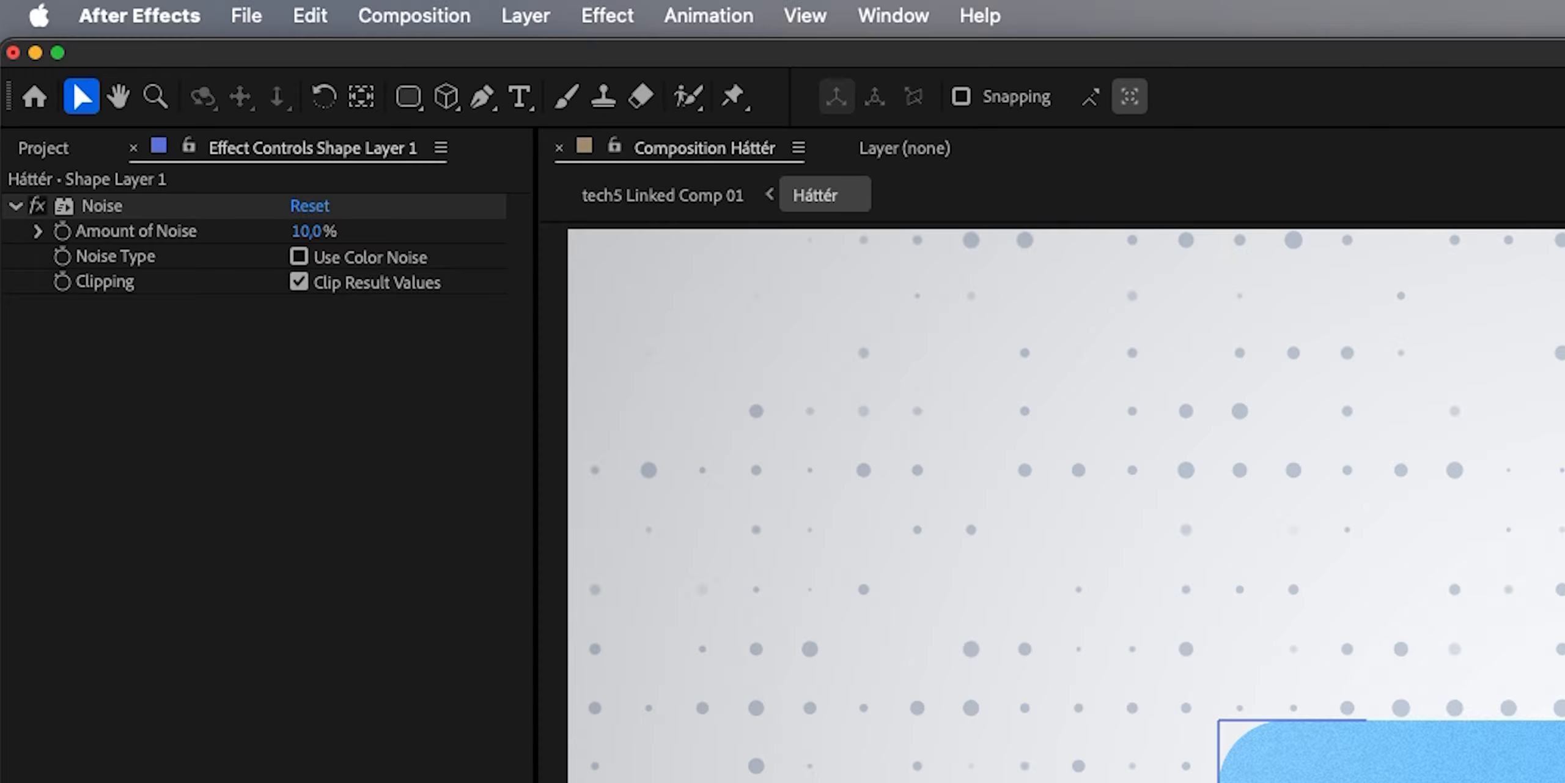
- Apply Deep Glow 2 to the rectangle layer, set its radius to 100 and reduce its exposure
click(1498, 764)
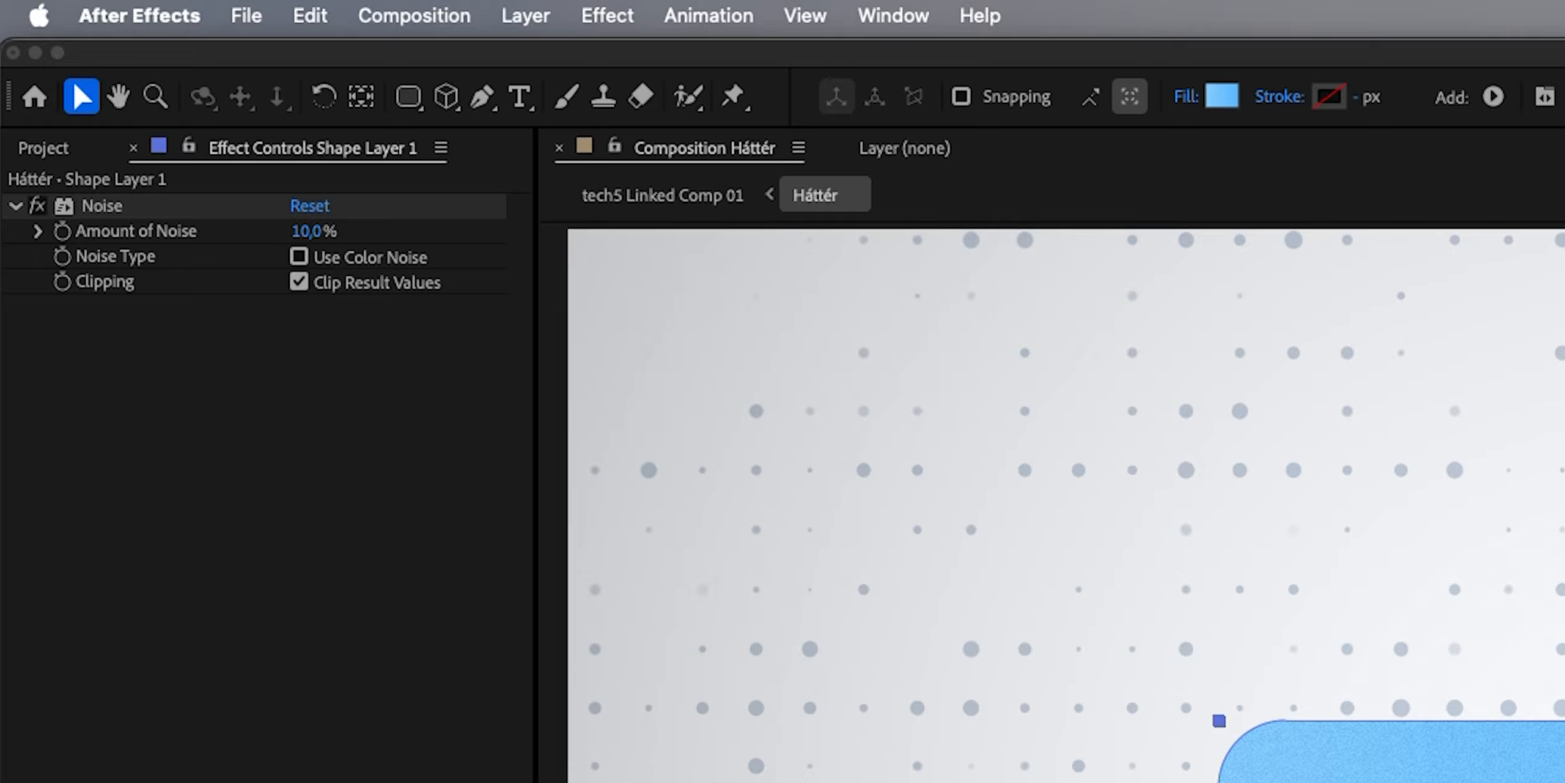
key(Return)
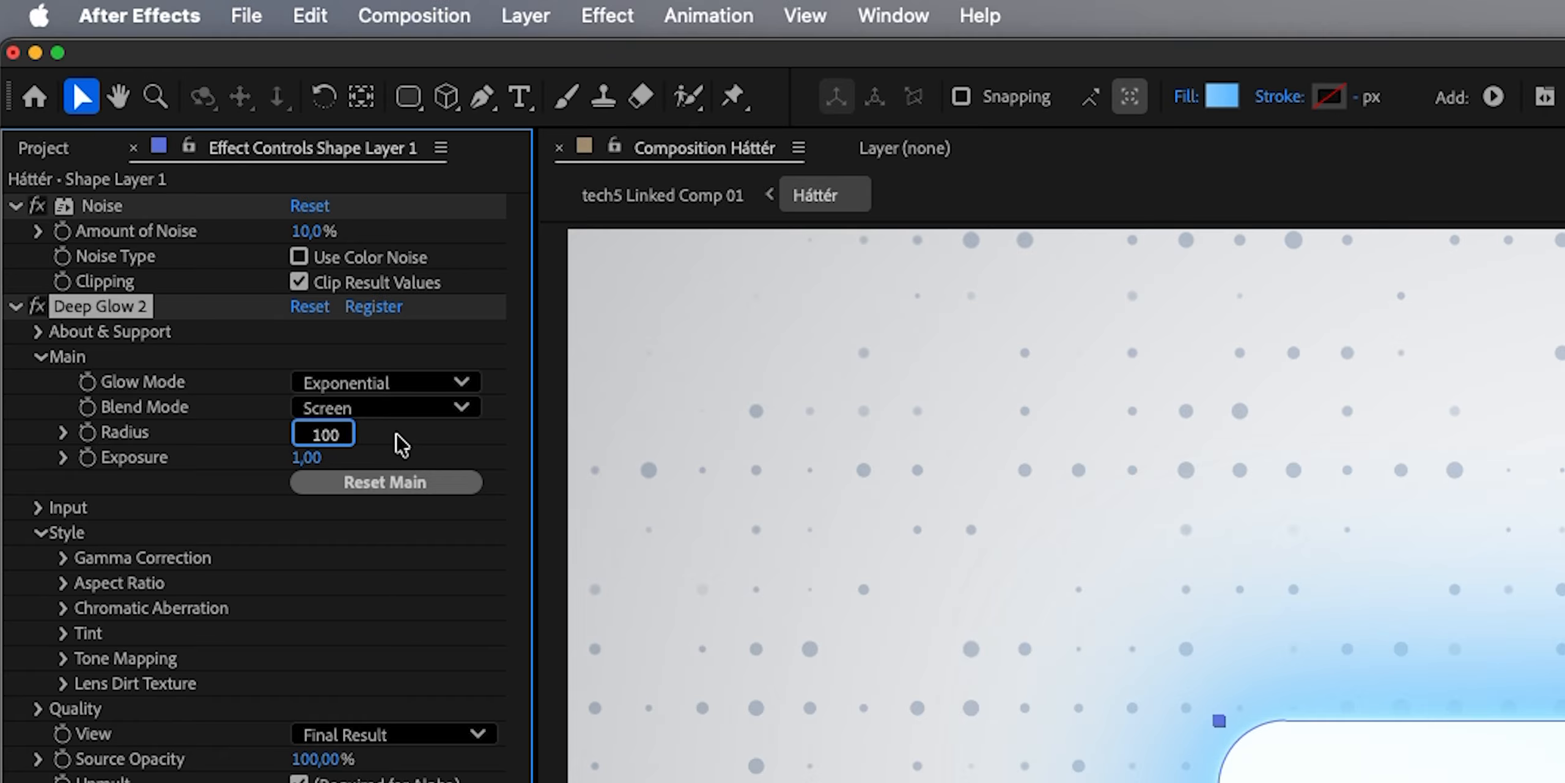
text(100)
click(263, 492)
click(309, 459)
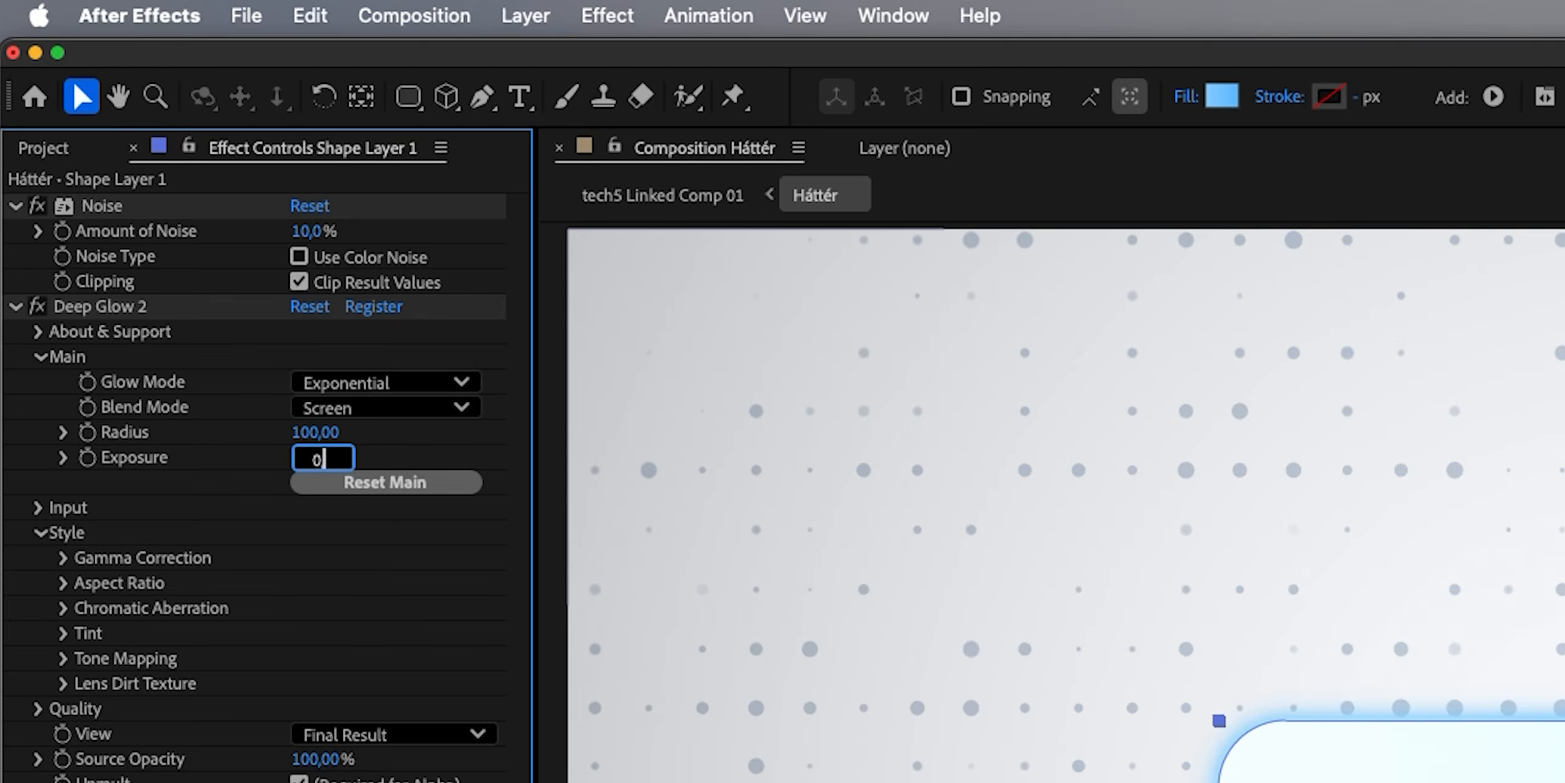
text(0)
key(Return)
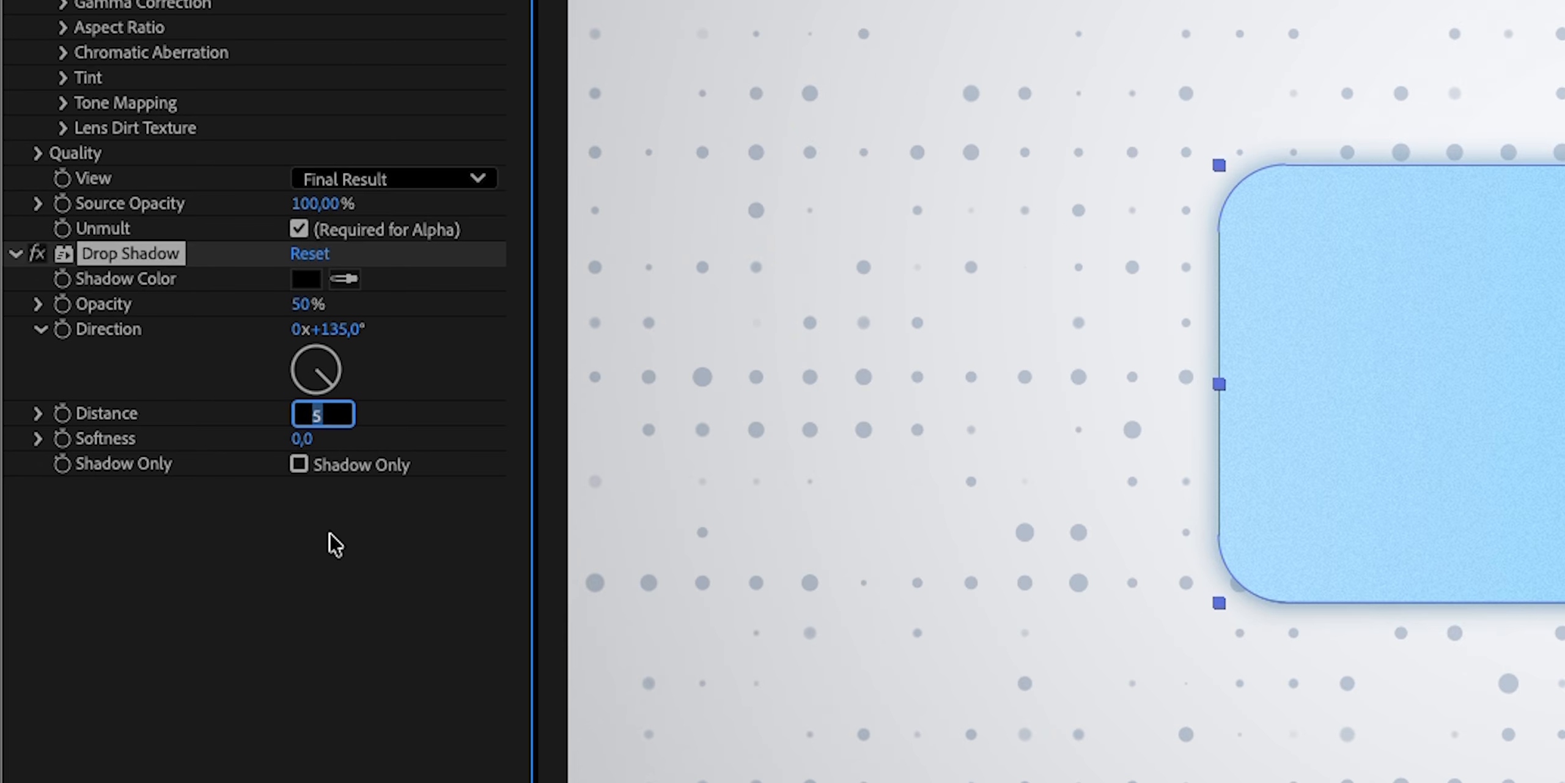
- Configure the rectangle's Drop Shadow with a distance of 50, softness of 100 and opacity of 20%
text(50)
key(Return)
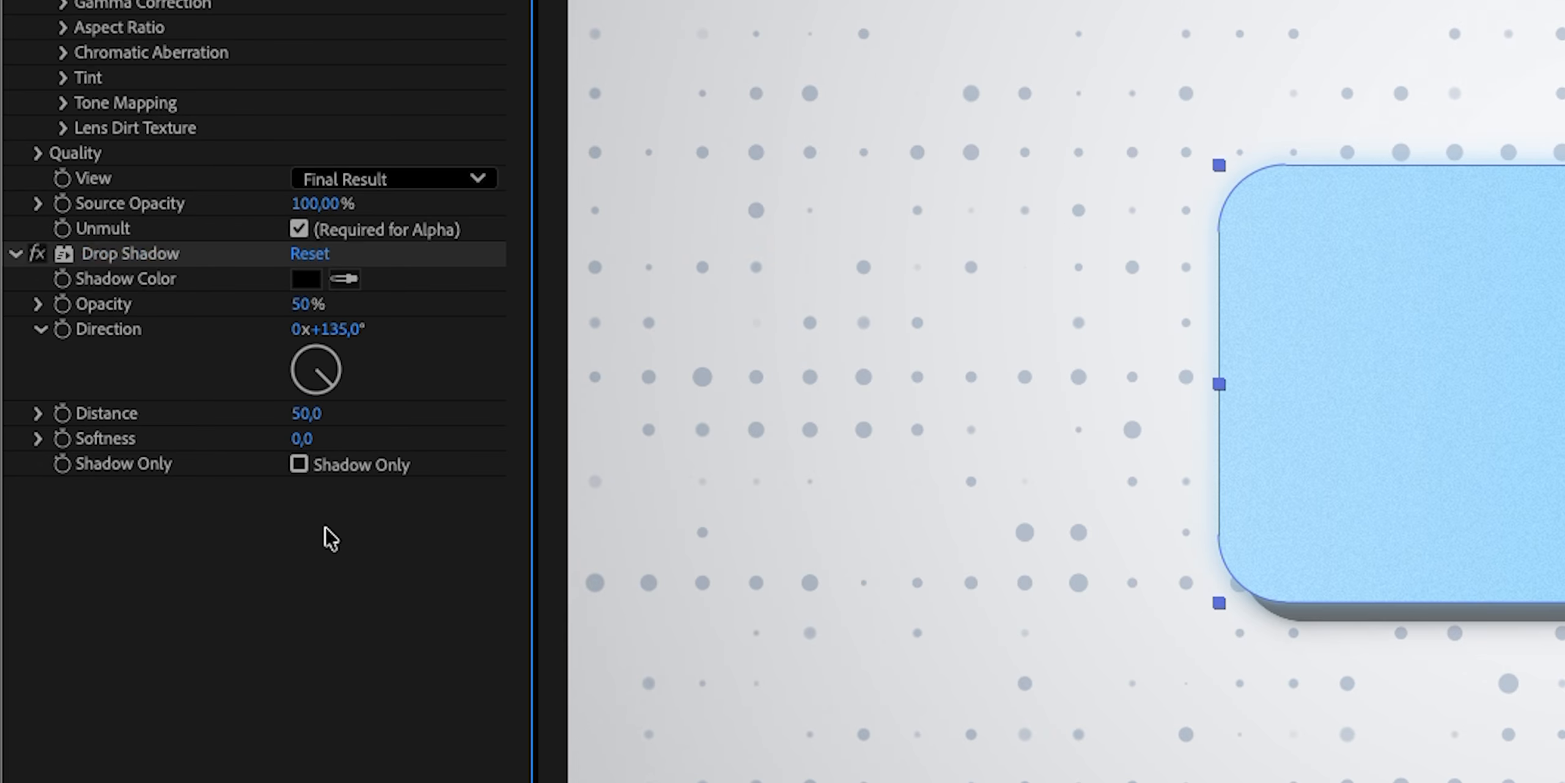
click(301, 441)
text(100)
key(Return)
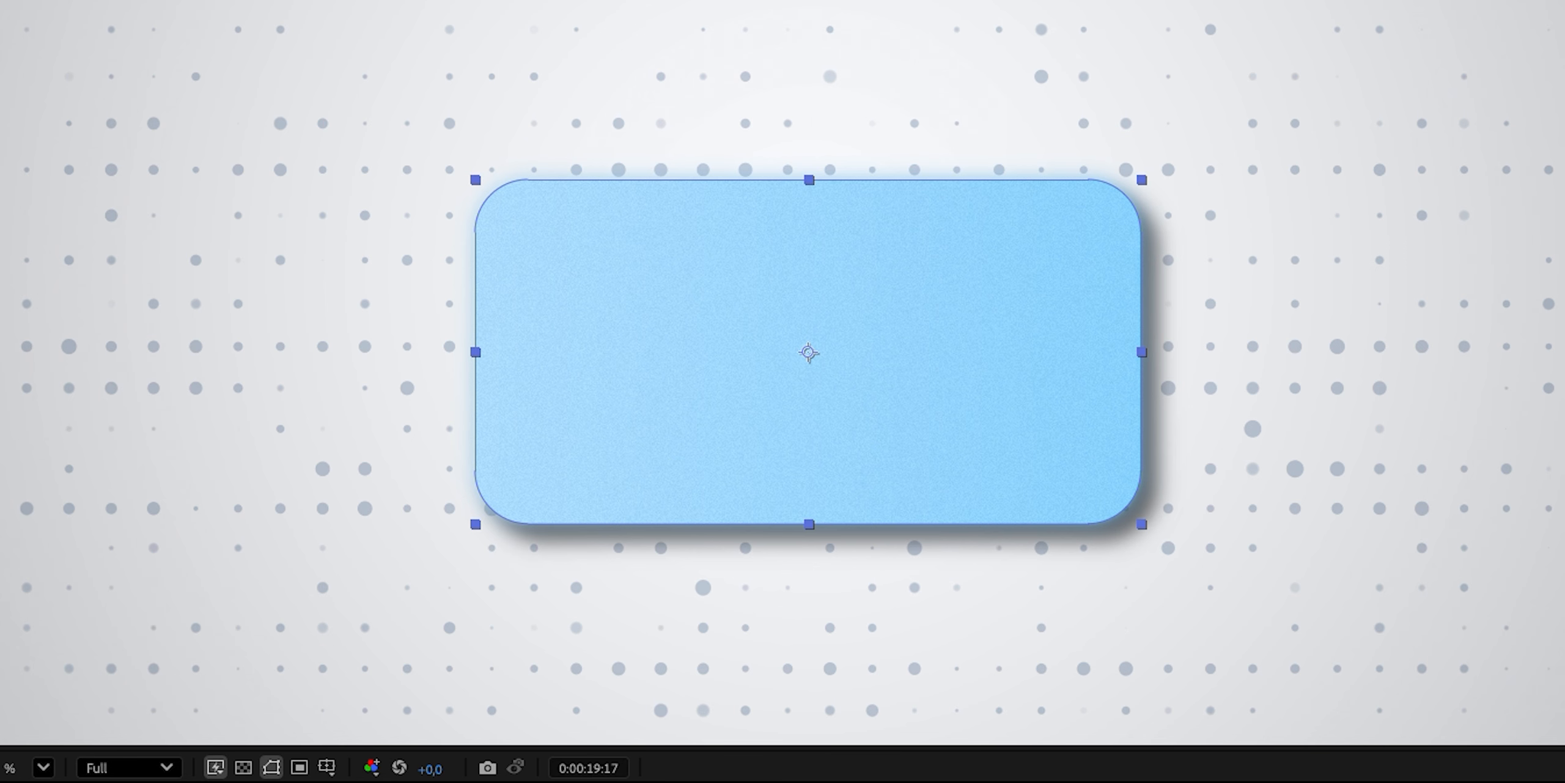
click(303, 305)
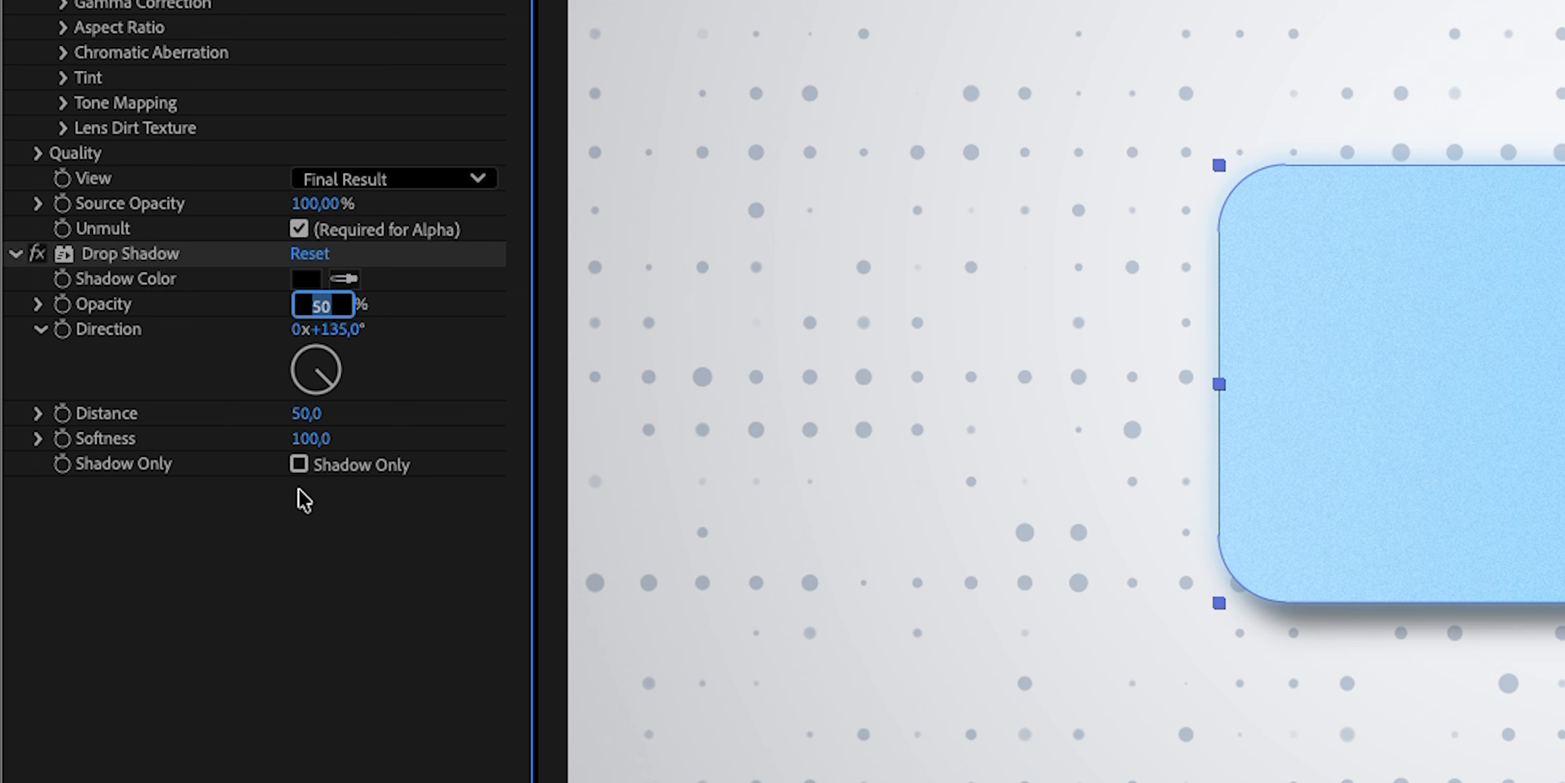
text(20)
key(Return)
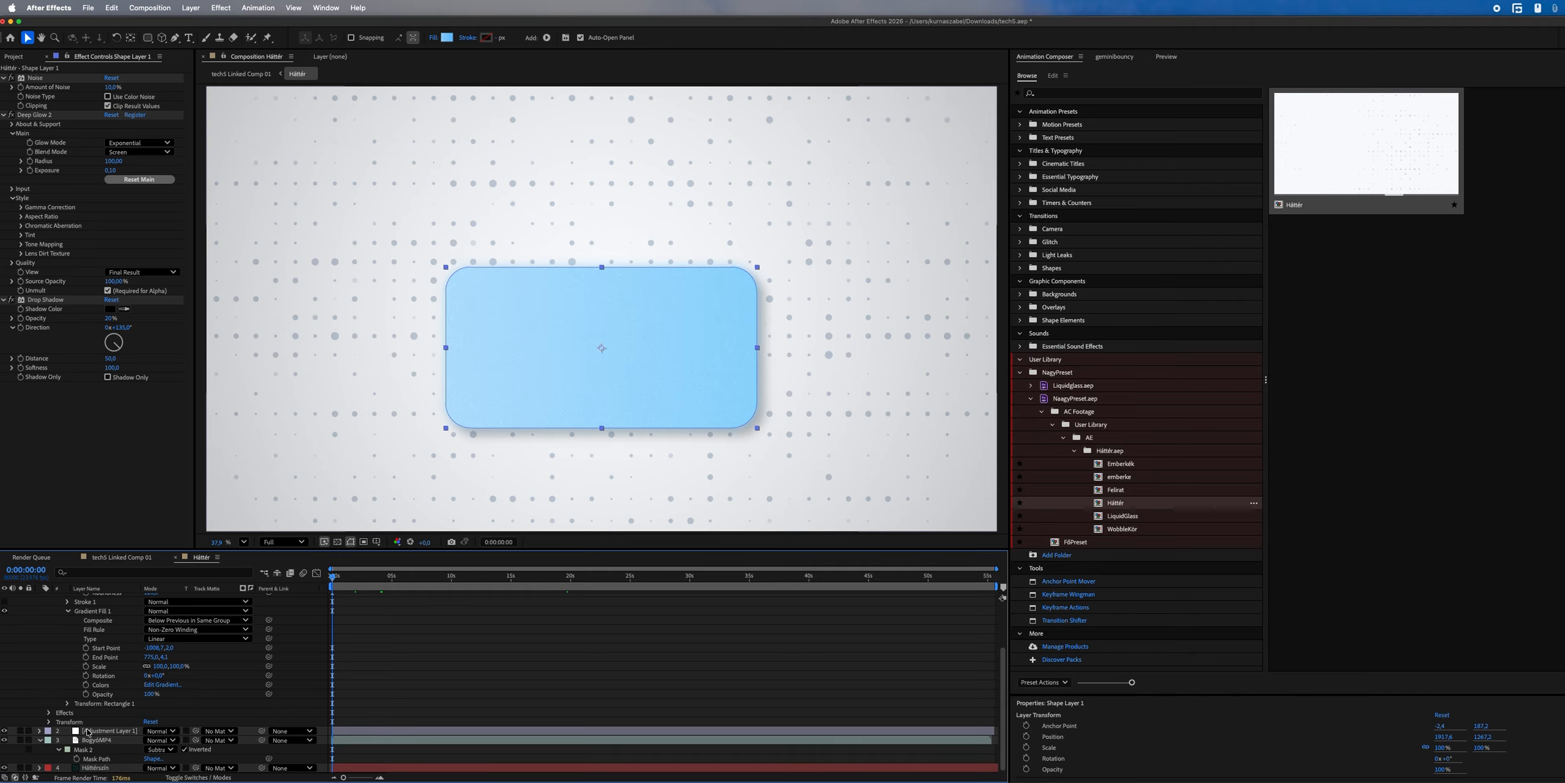
- Move the adjustment layer above the rectangle's shape layer in the layer stack and select the shape layer
drag(90, 731, 76, 599)
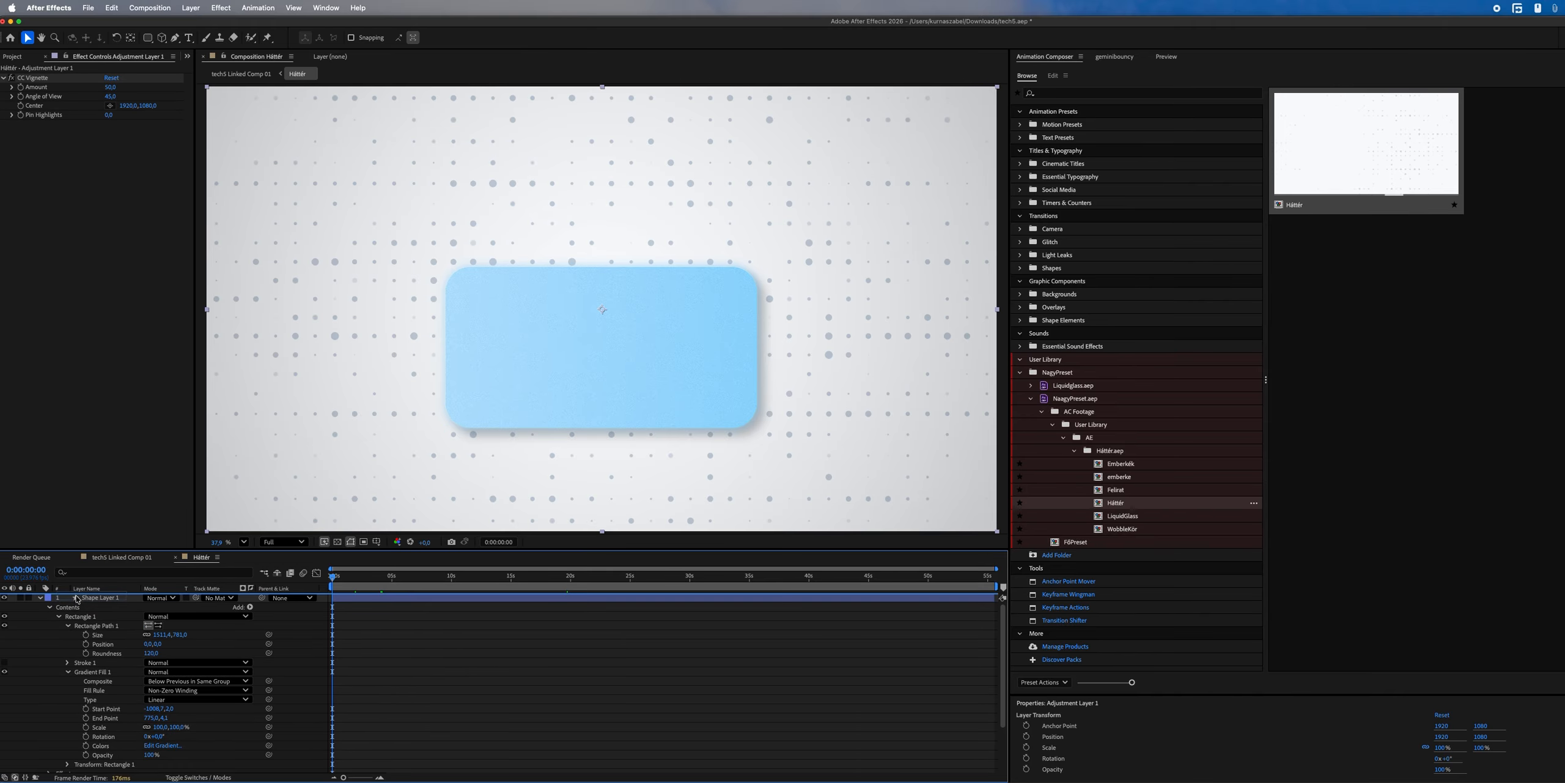
click(384, 608)
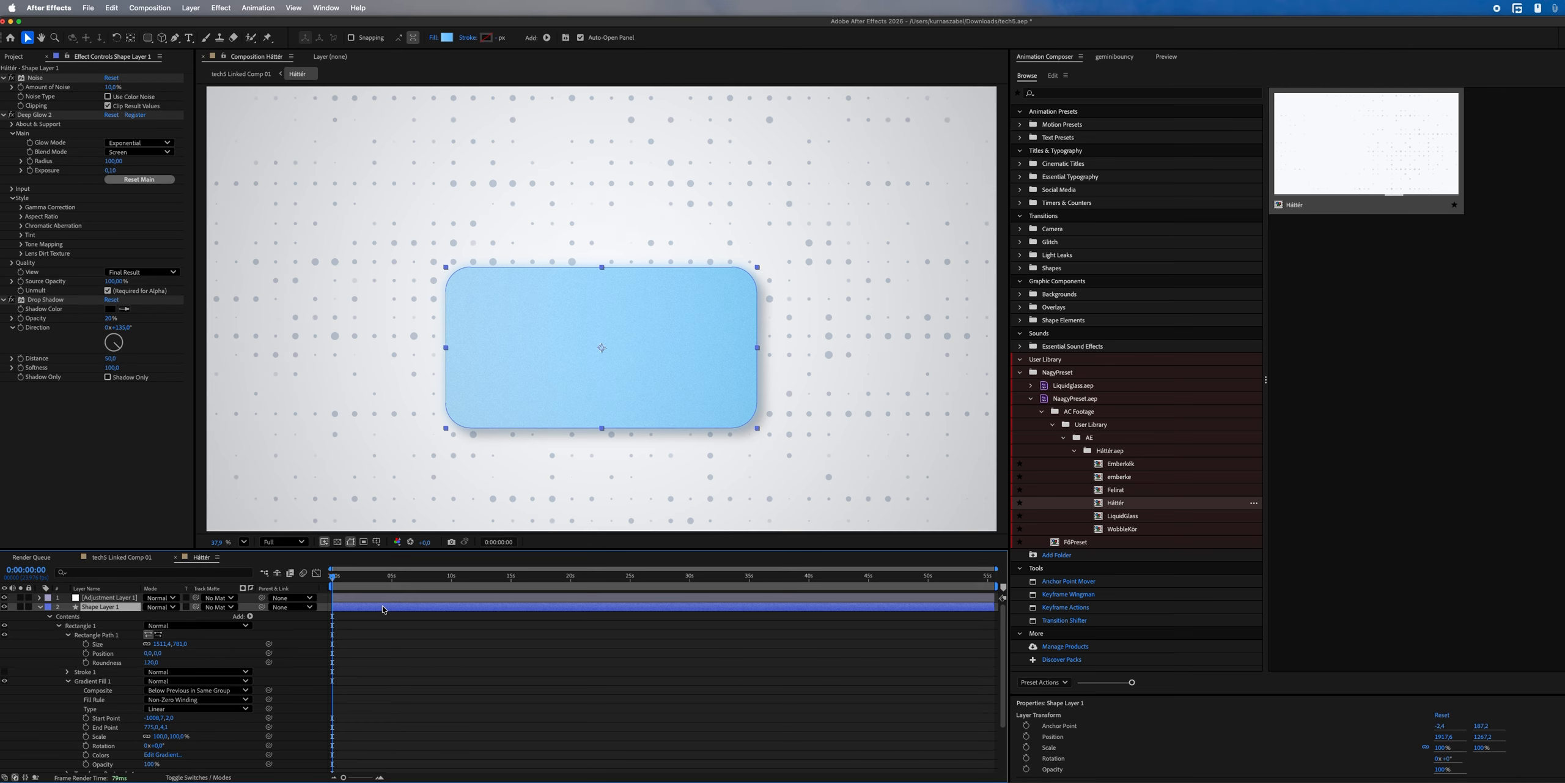
- Create a two-node camera with the 50mm preset in the Háttér composition
right_click(326, 598)
mouse_move(337, 609)
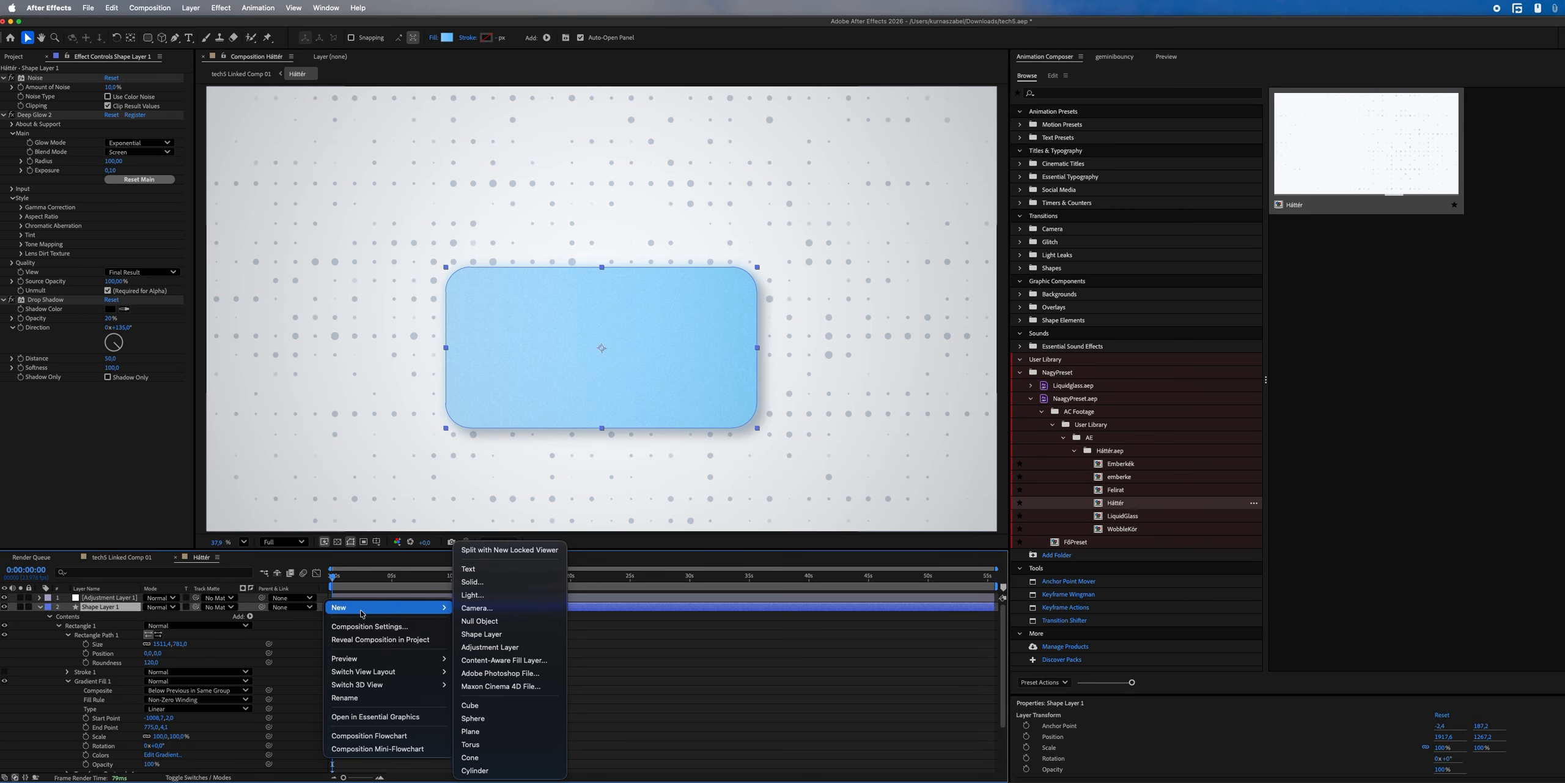
click(477, 607)
click(880, 281)
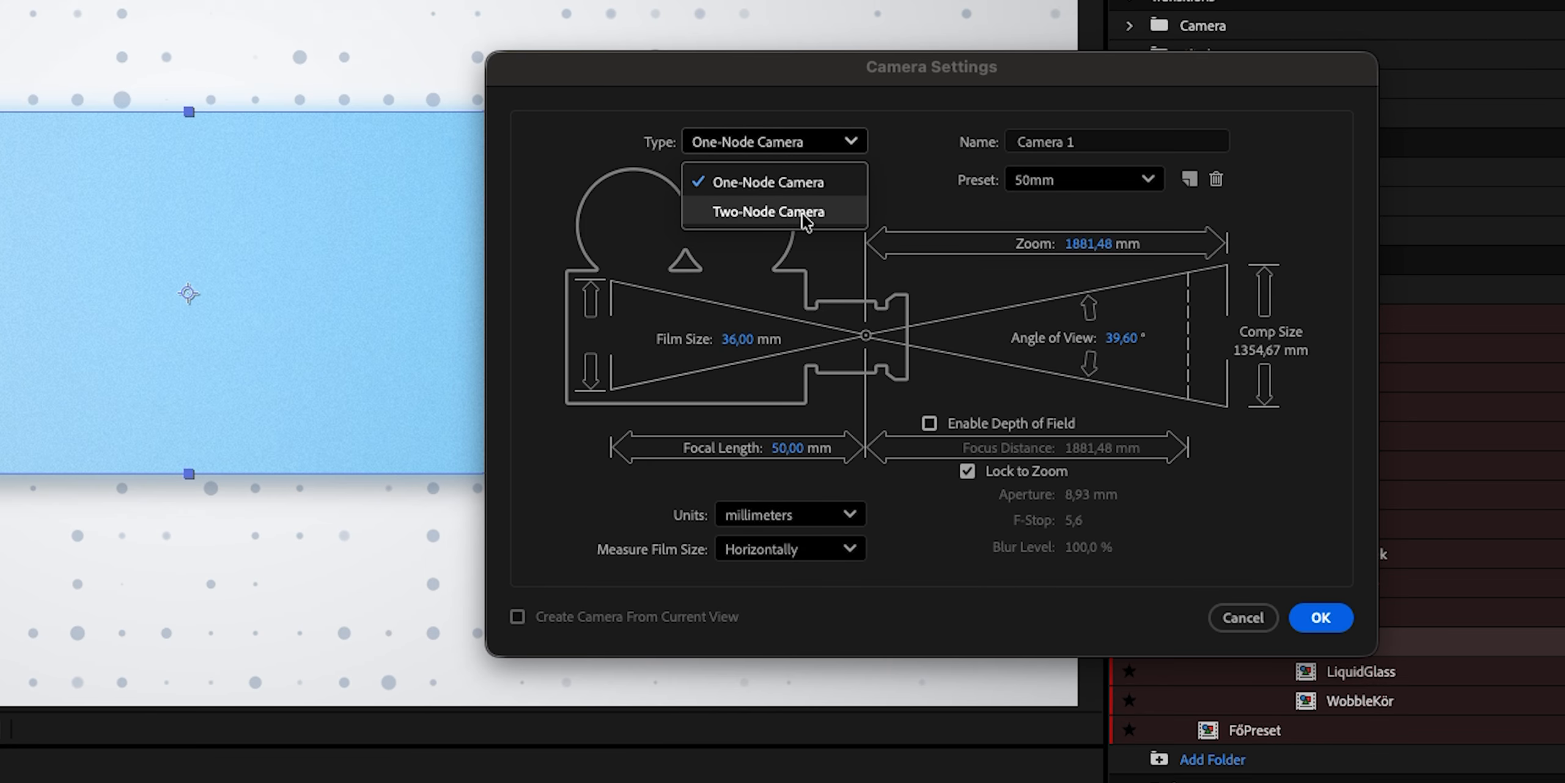
click(1321, 617)
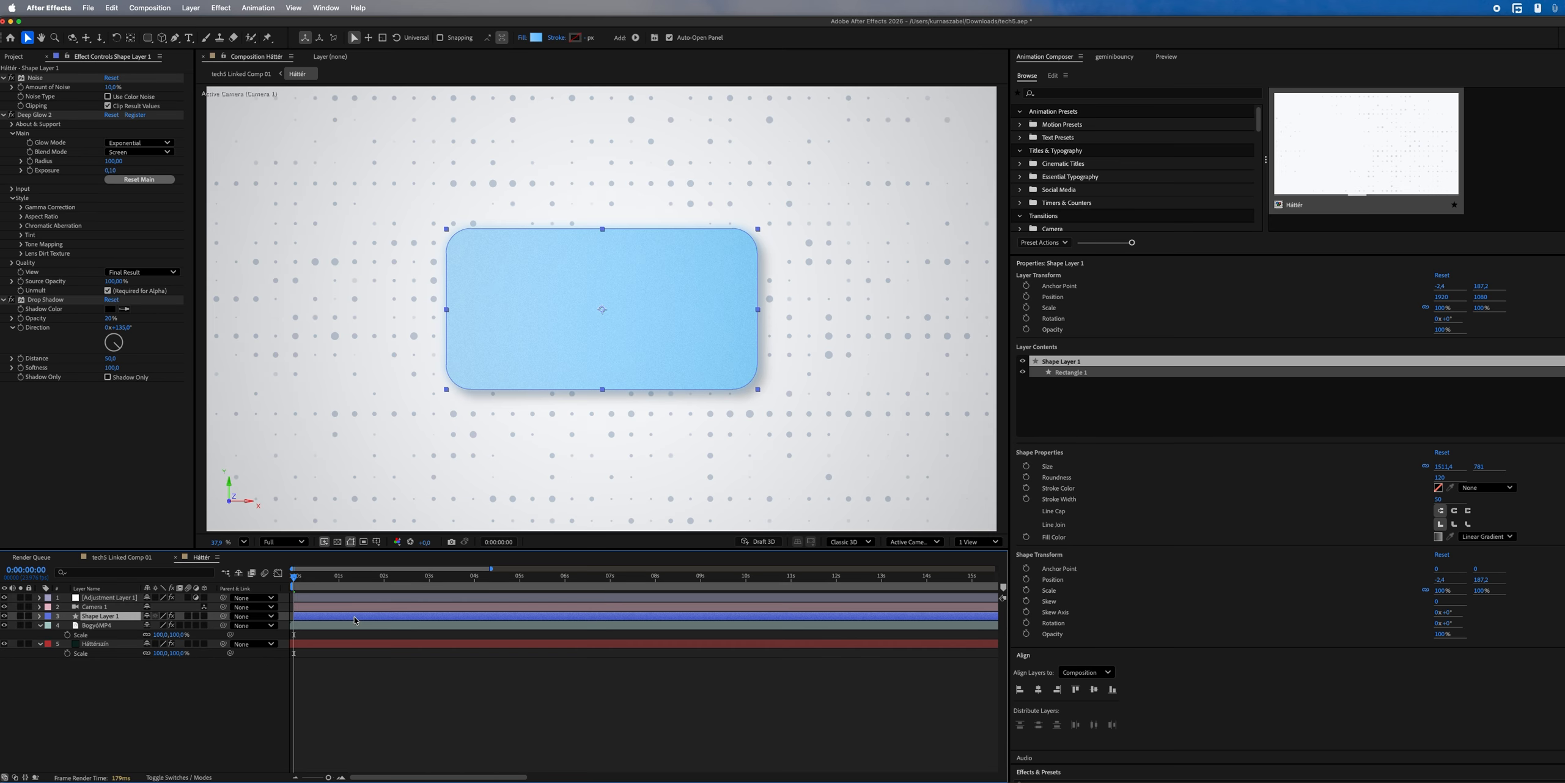
- Pre-compose the rectangle's shape layer into a new composition named card, moving all attributes into it
key(super+shift+c)
text(card)
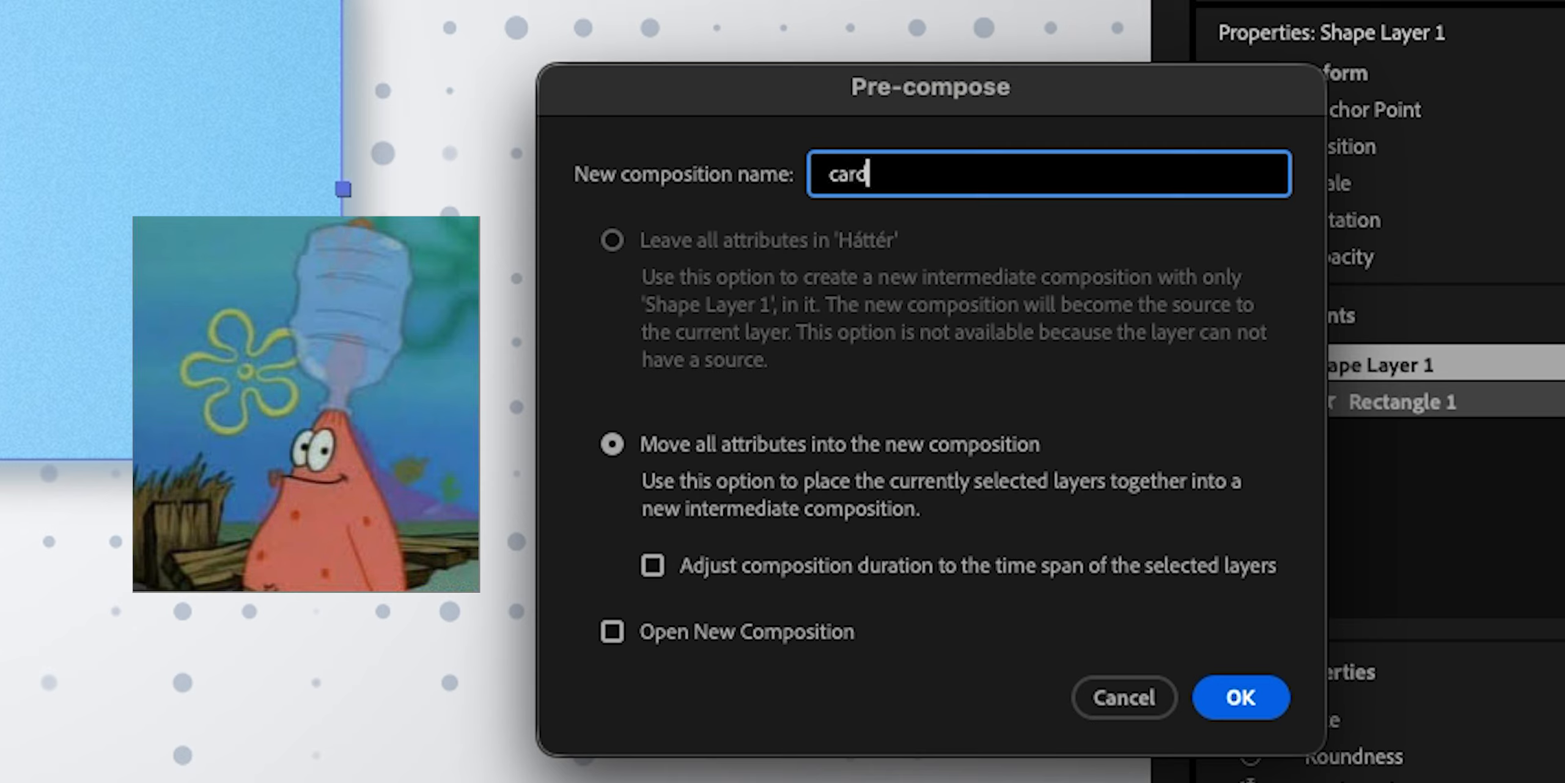
key(Return)
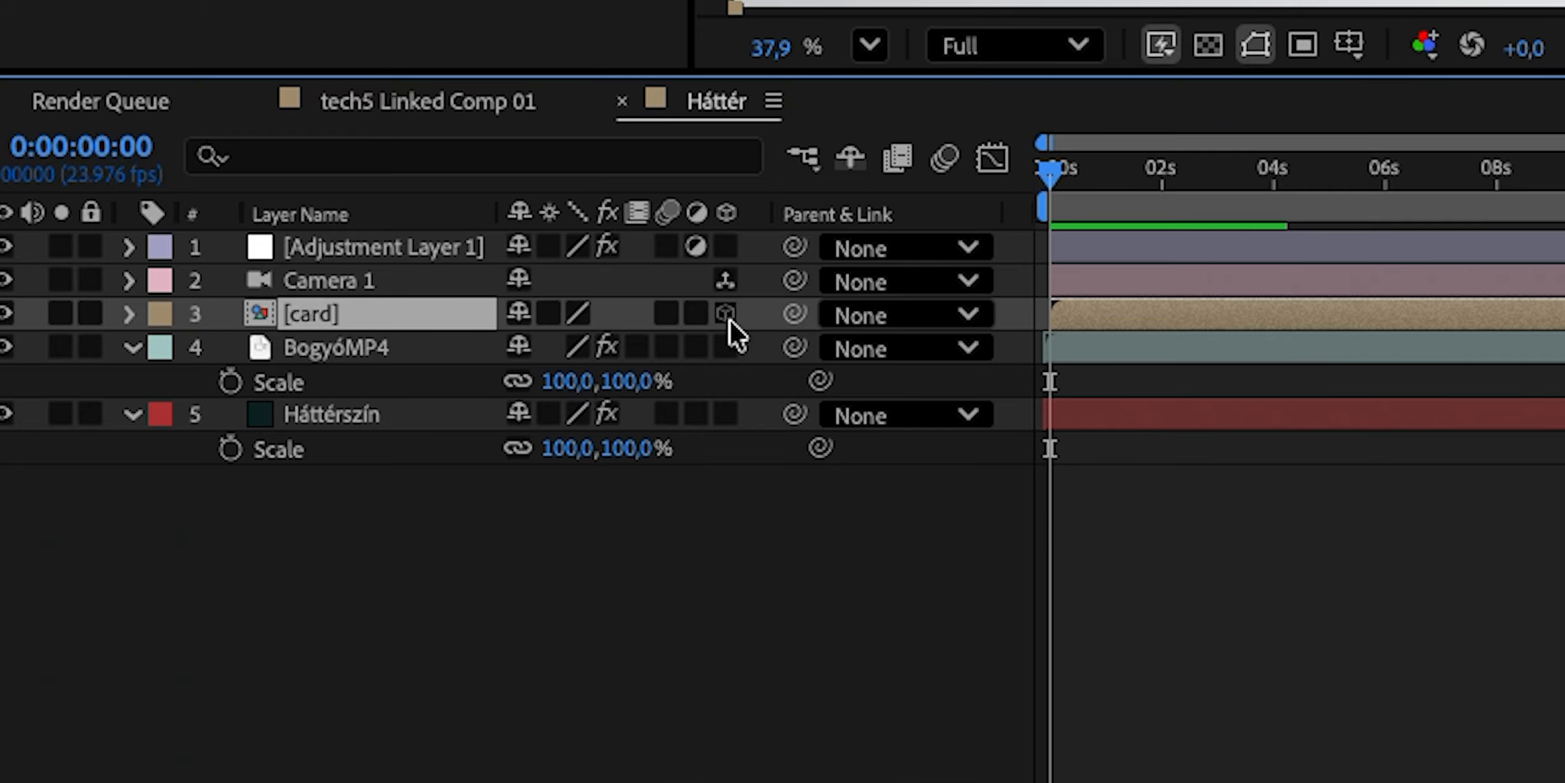
- Make the card, BogyóMP4 and Háttérszín layers 3D in the Háttér composition
drag(726, 414, 727, 285)
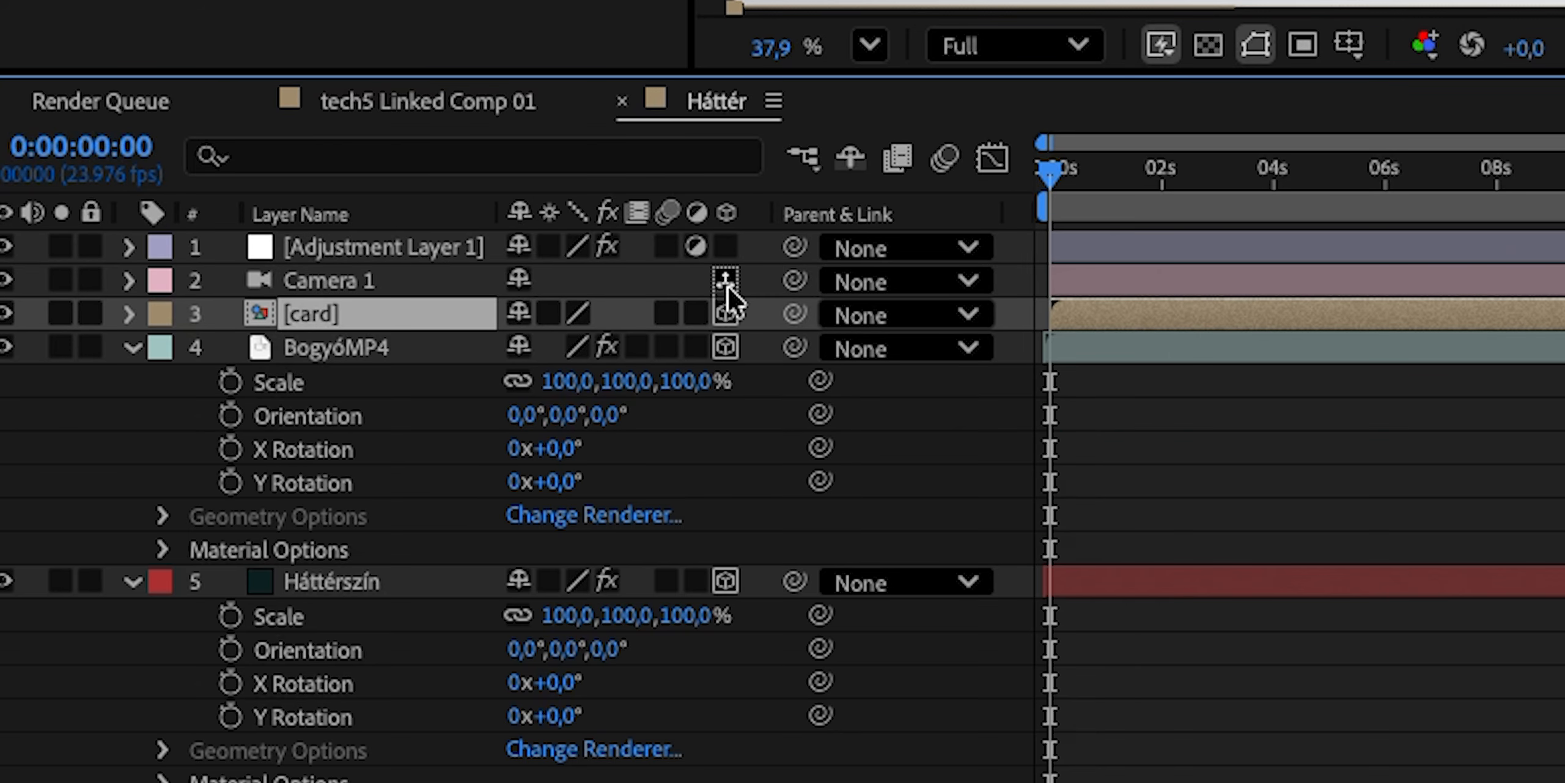
key(F4)
key(F4)
key(F4)
key(F4)
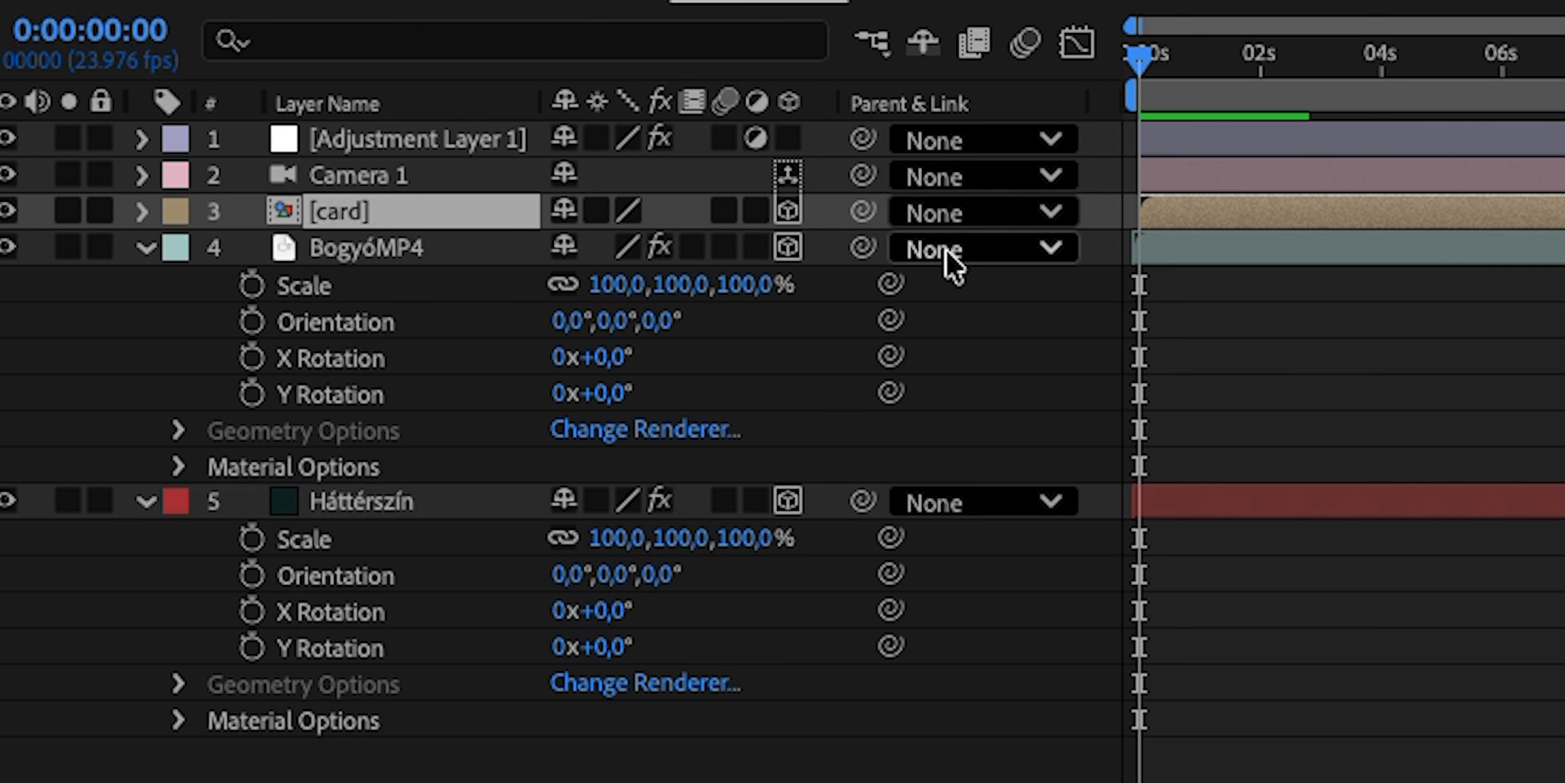
- Set keyframes for the card layer's position, scale and orientation at the first frame
key(p)
click(252, 249)
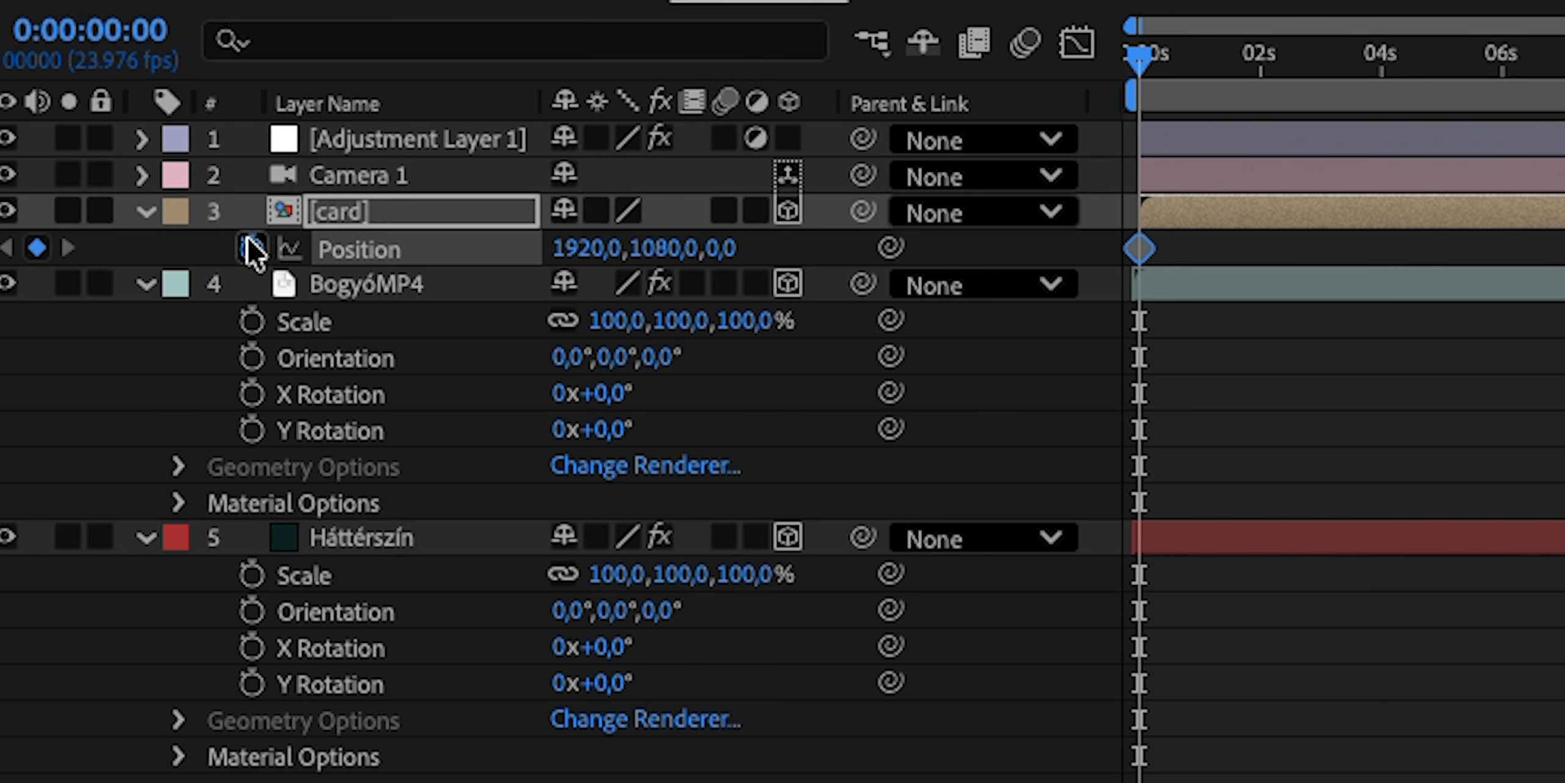
key(s)
click(251, 249)
click(143, 214)
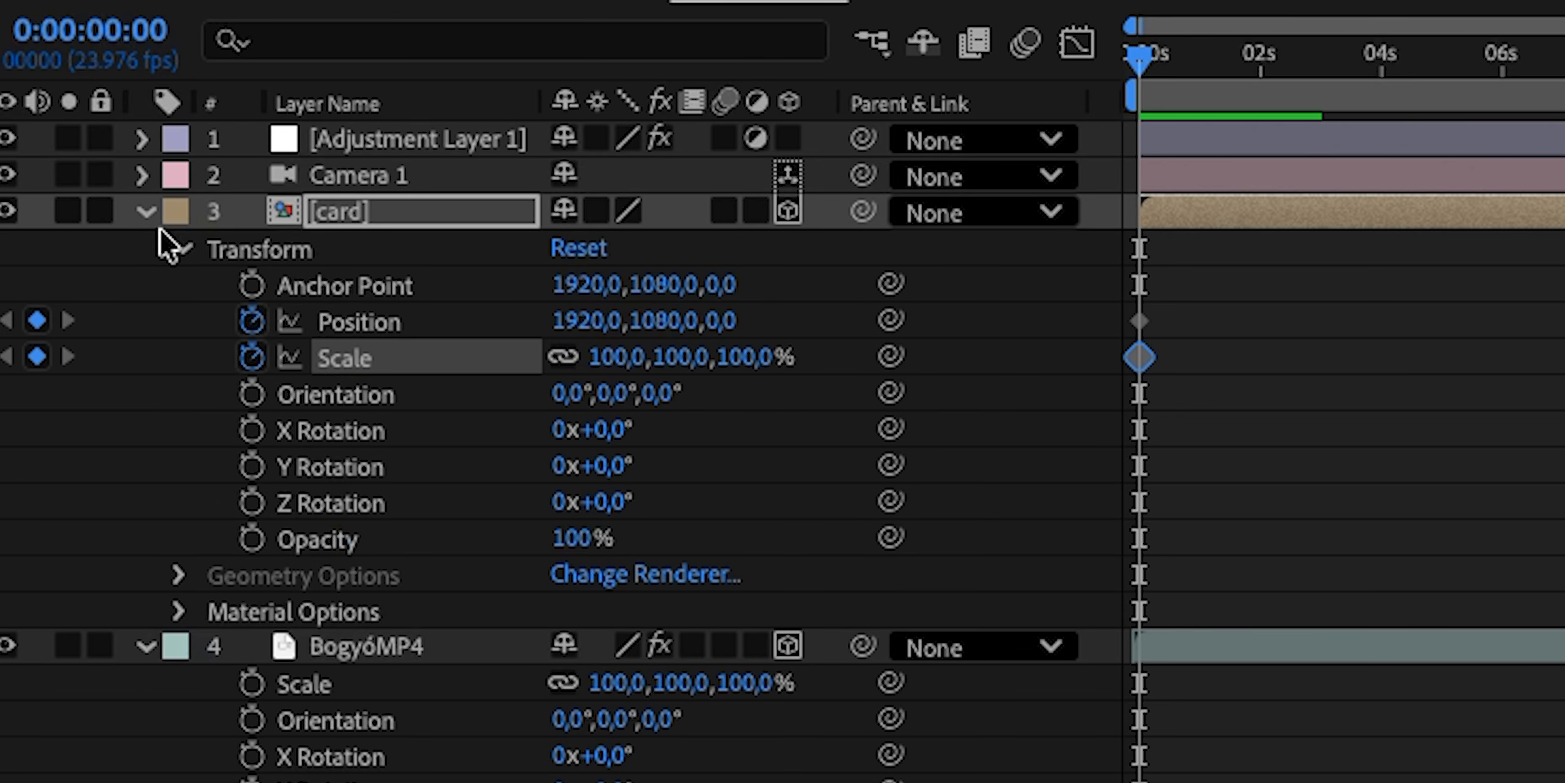
click(251, 394)
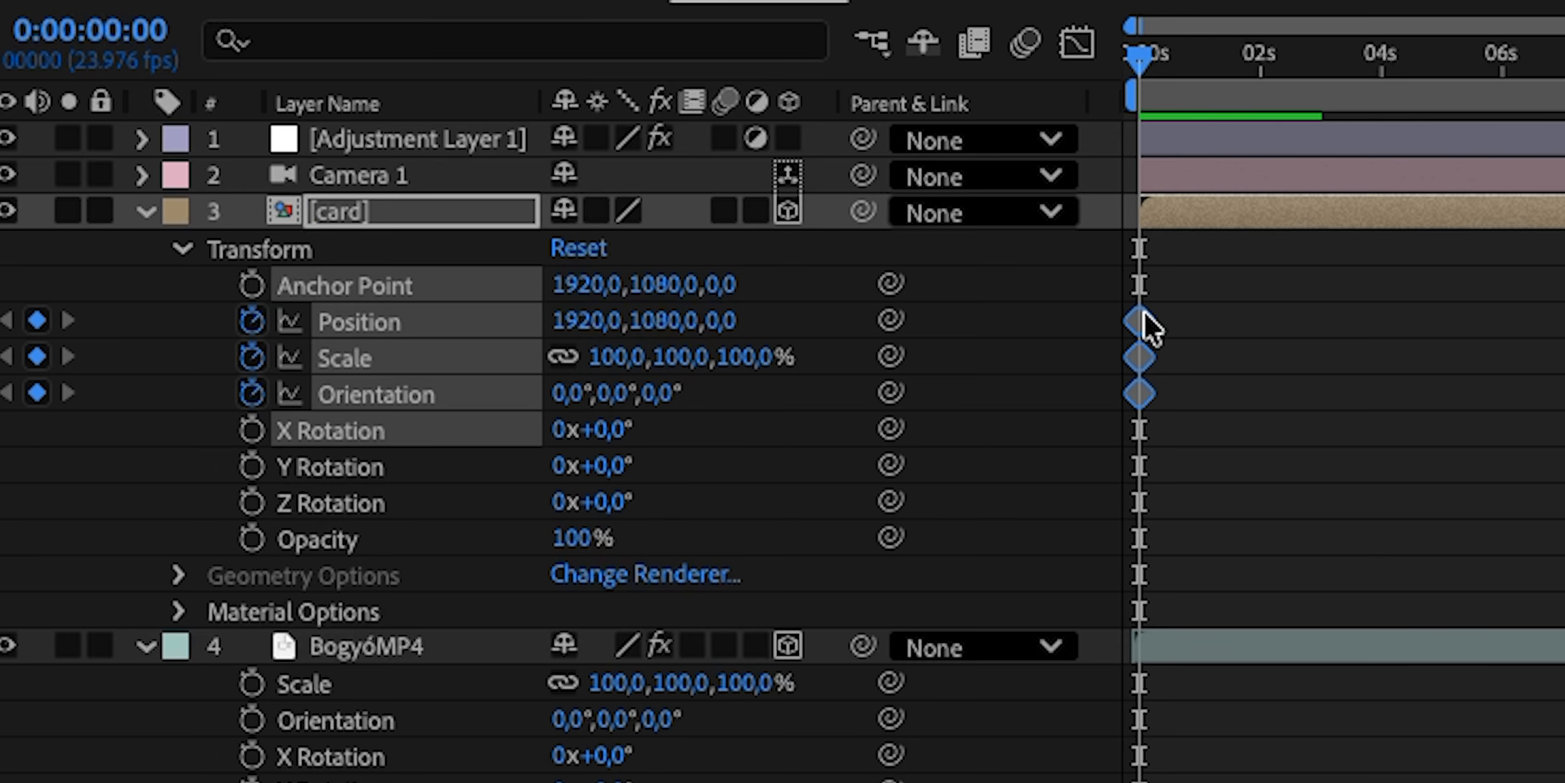
- Shift the card's keyframes to about 1.5 seconds and set its starting position to 1920, 1435, -4626, orientation to 289° and scale to 10%
mouse_move(295, 642)
mouse_down()
mouse_move(330, 640)
mouse_move(317, 641)
mouse_up()
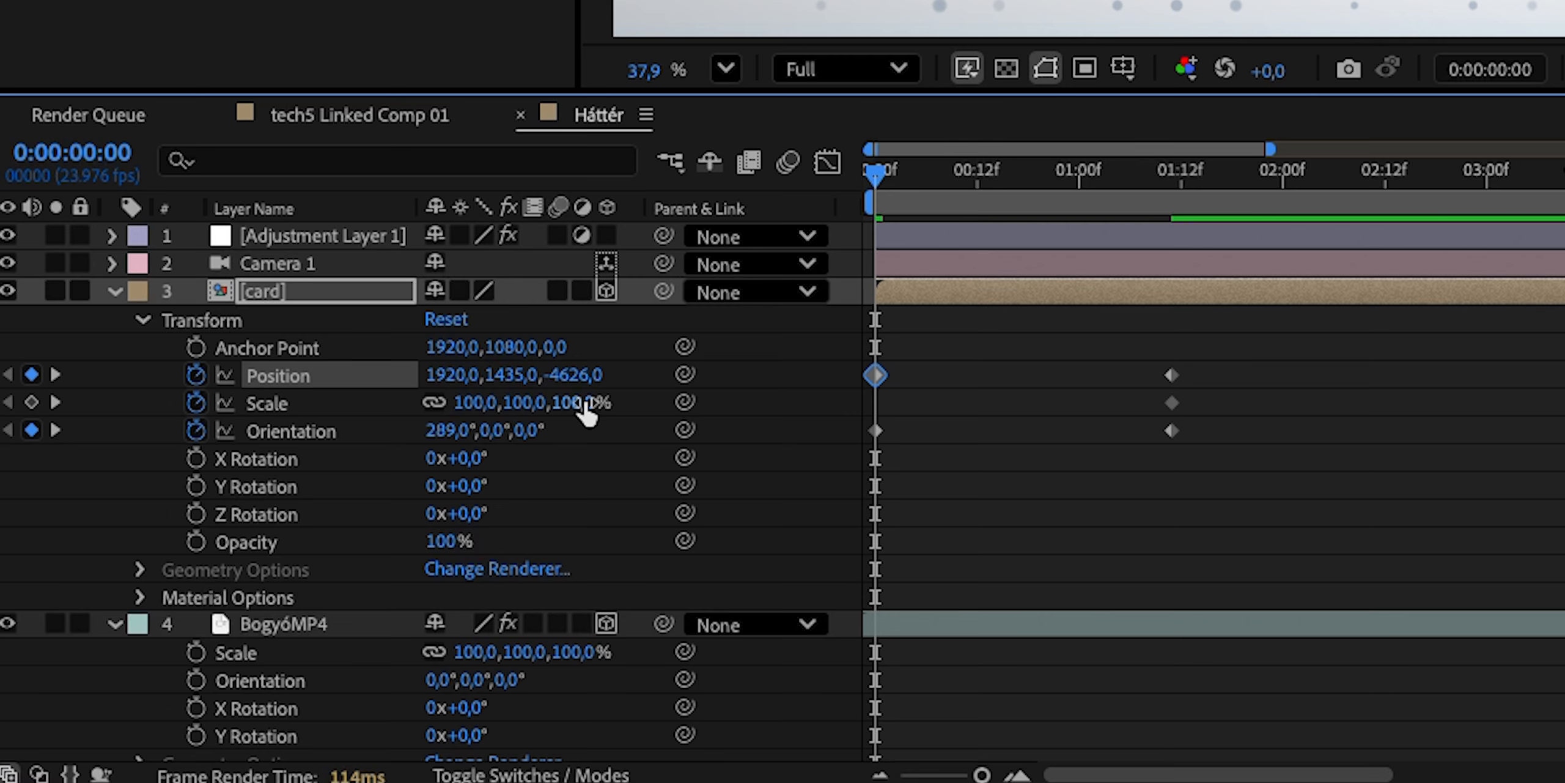
click(587, 404)
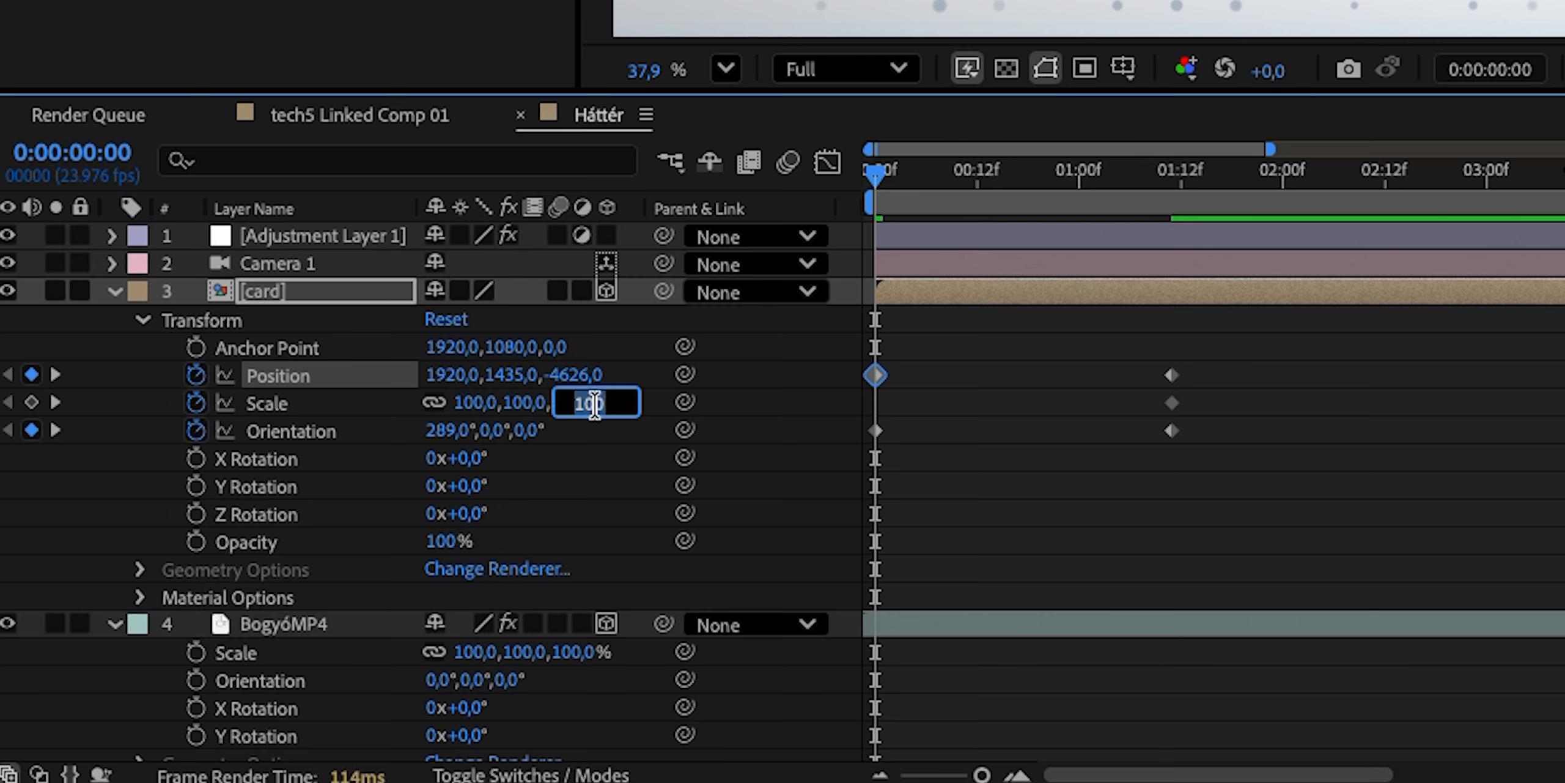
text(100,0,100,0)
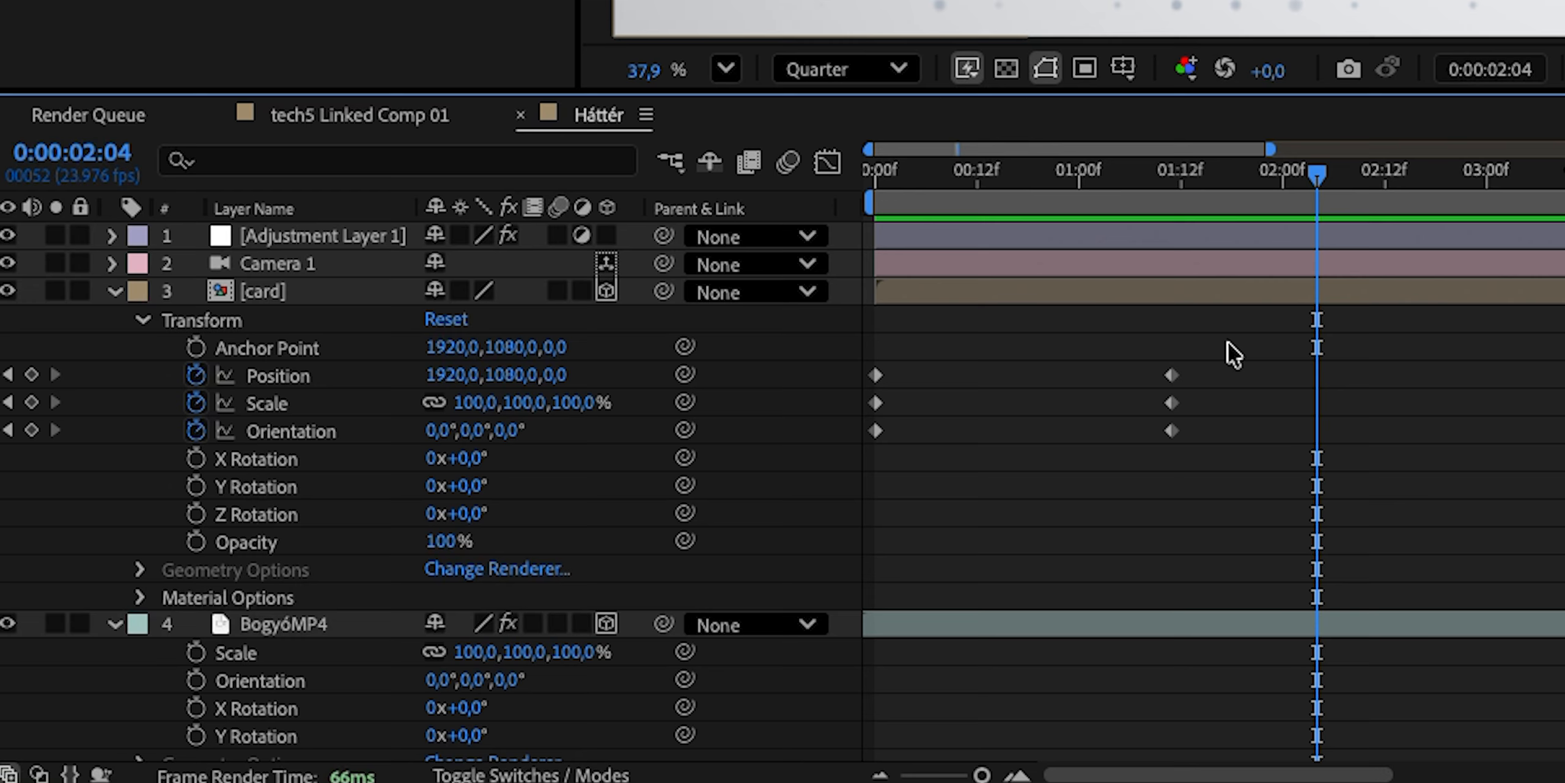
- Apply Easy Ease to all of the card's keyframes and reshape their speed graph for a fast start and long soft landing, previewing the result
drag(411, 633, 281, 680)
key(F9)
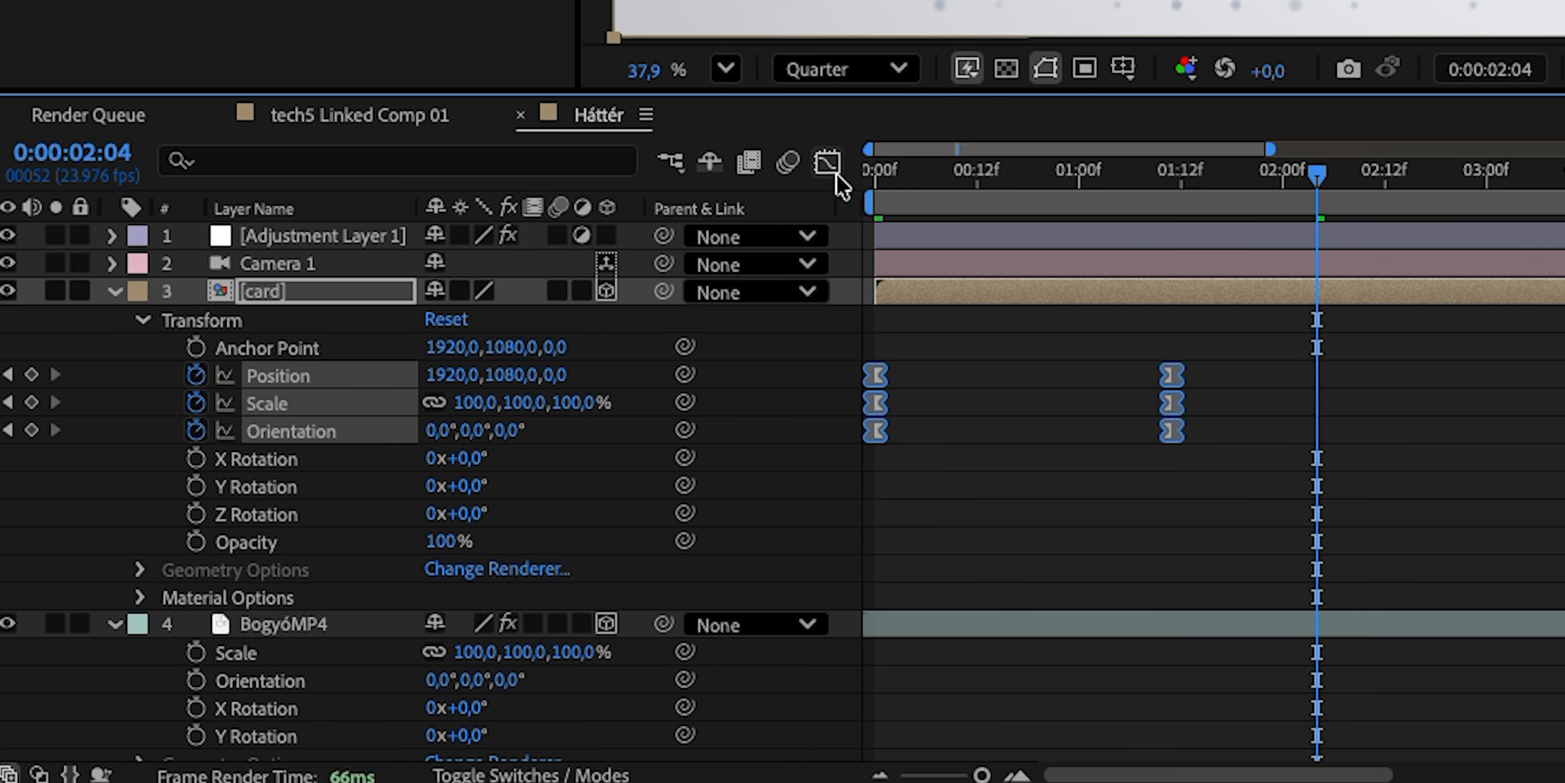
click(834, 174)
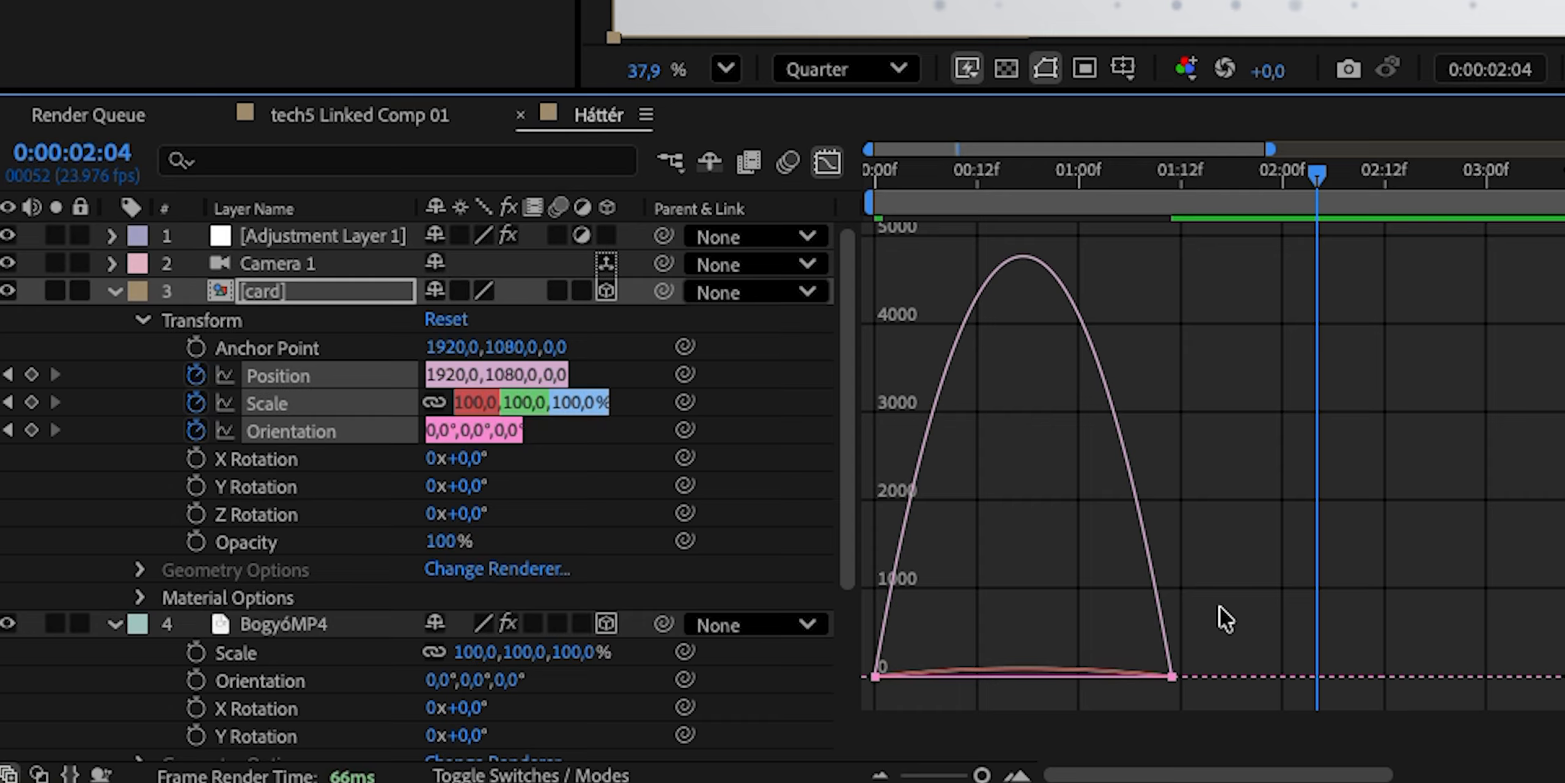
drag(1220, 605, 1058, 674)
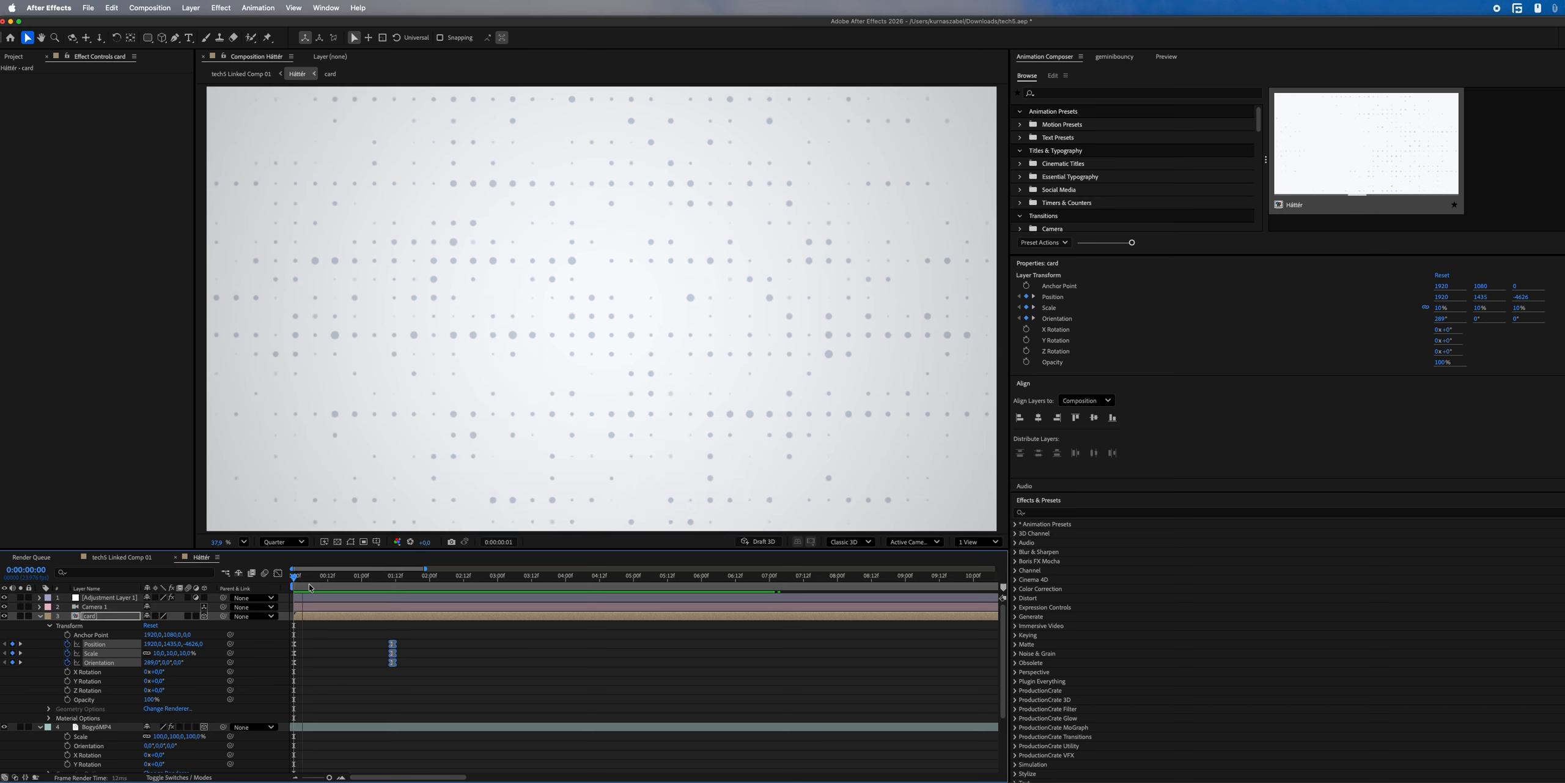
key(space)
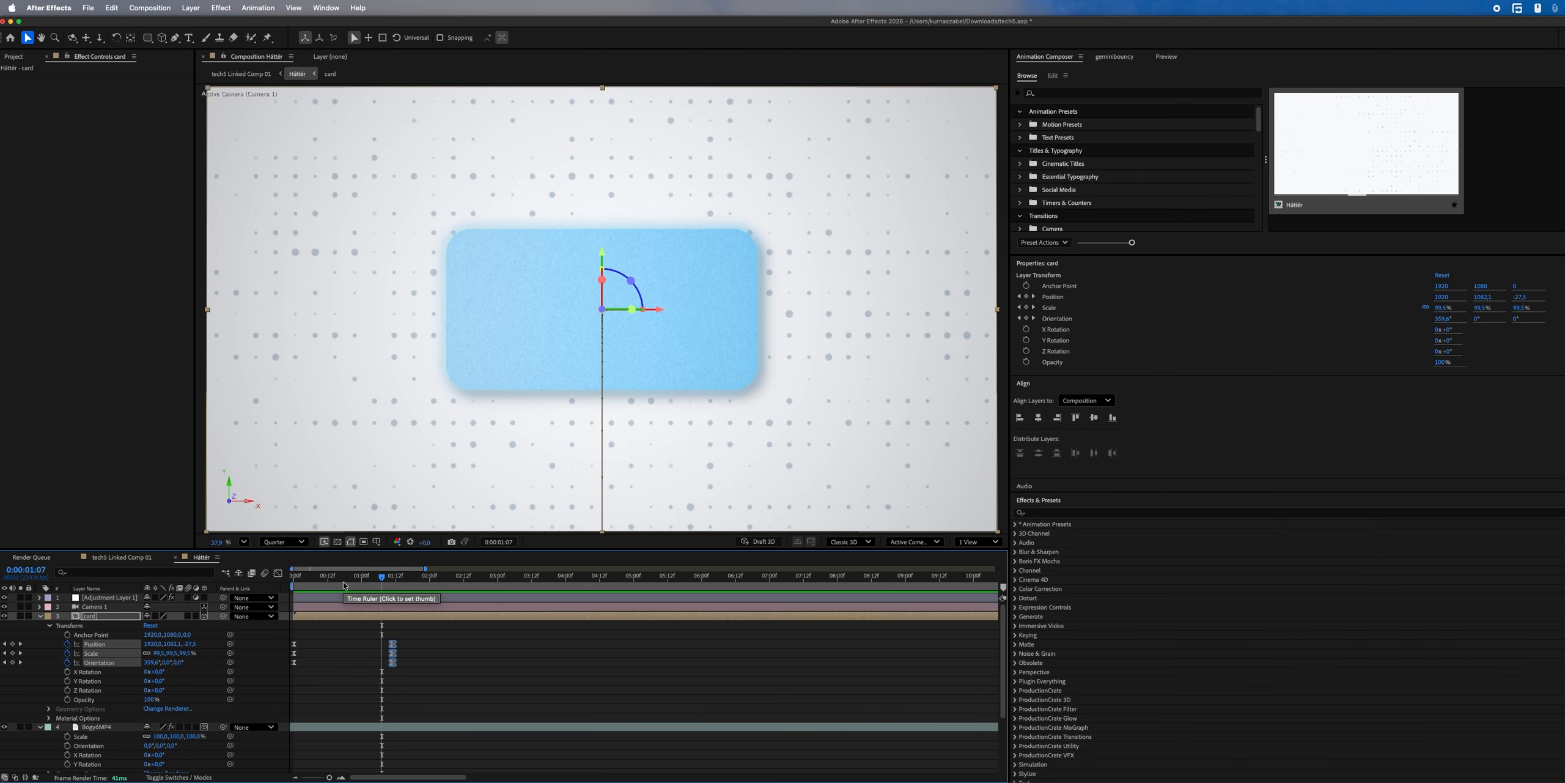
- Push the BogyóMP4 and Háttérszín layers back in Z together and scale both up to 141%
click(393, 608)
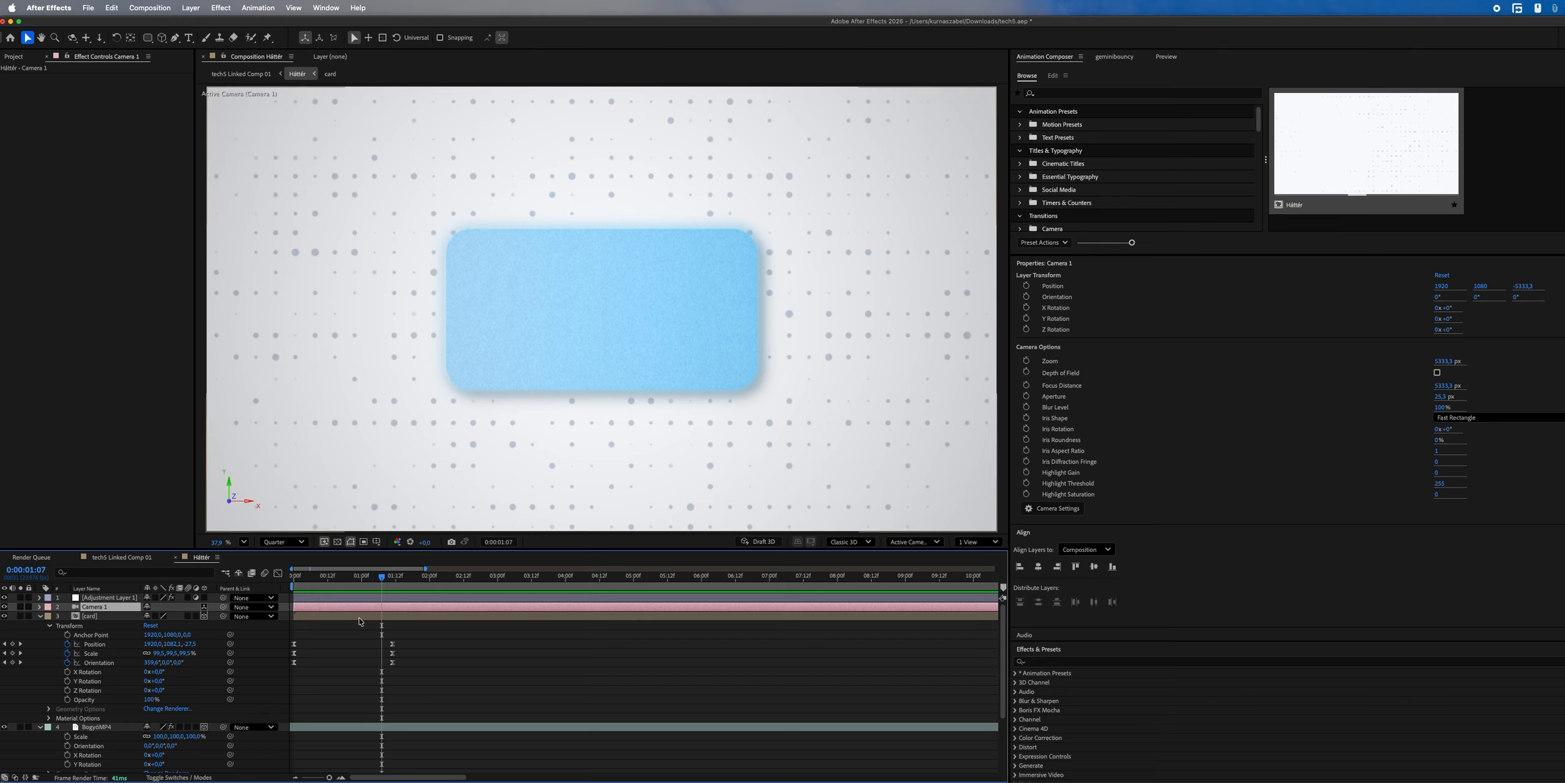
scroll(342, 648, down, 3)
click(319, 650)
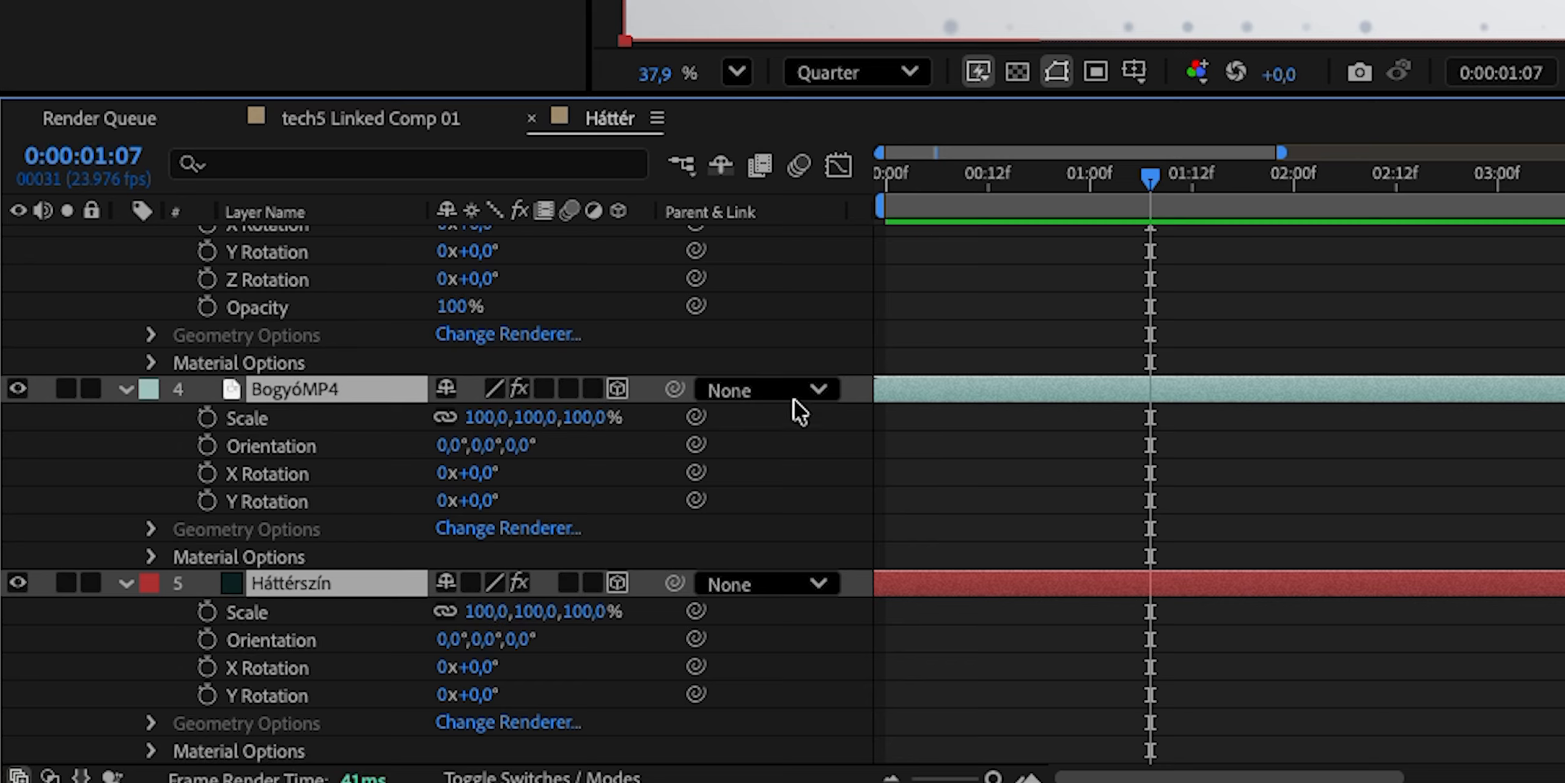
drag(188, 736, 1174, 680)
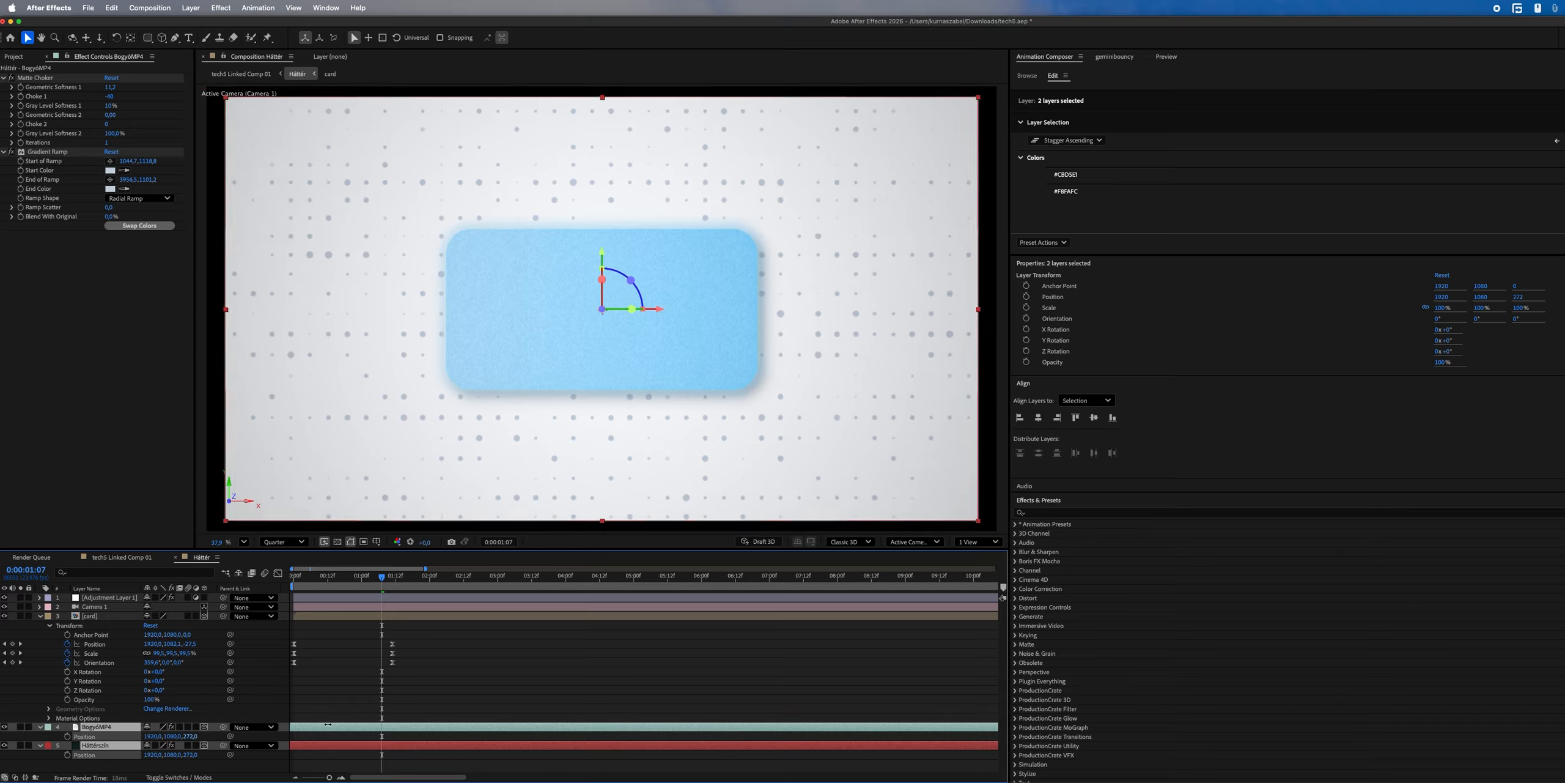
key(s)
drag(191, 736, 193, 736)
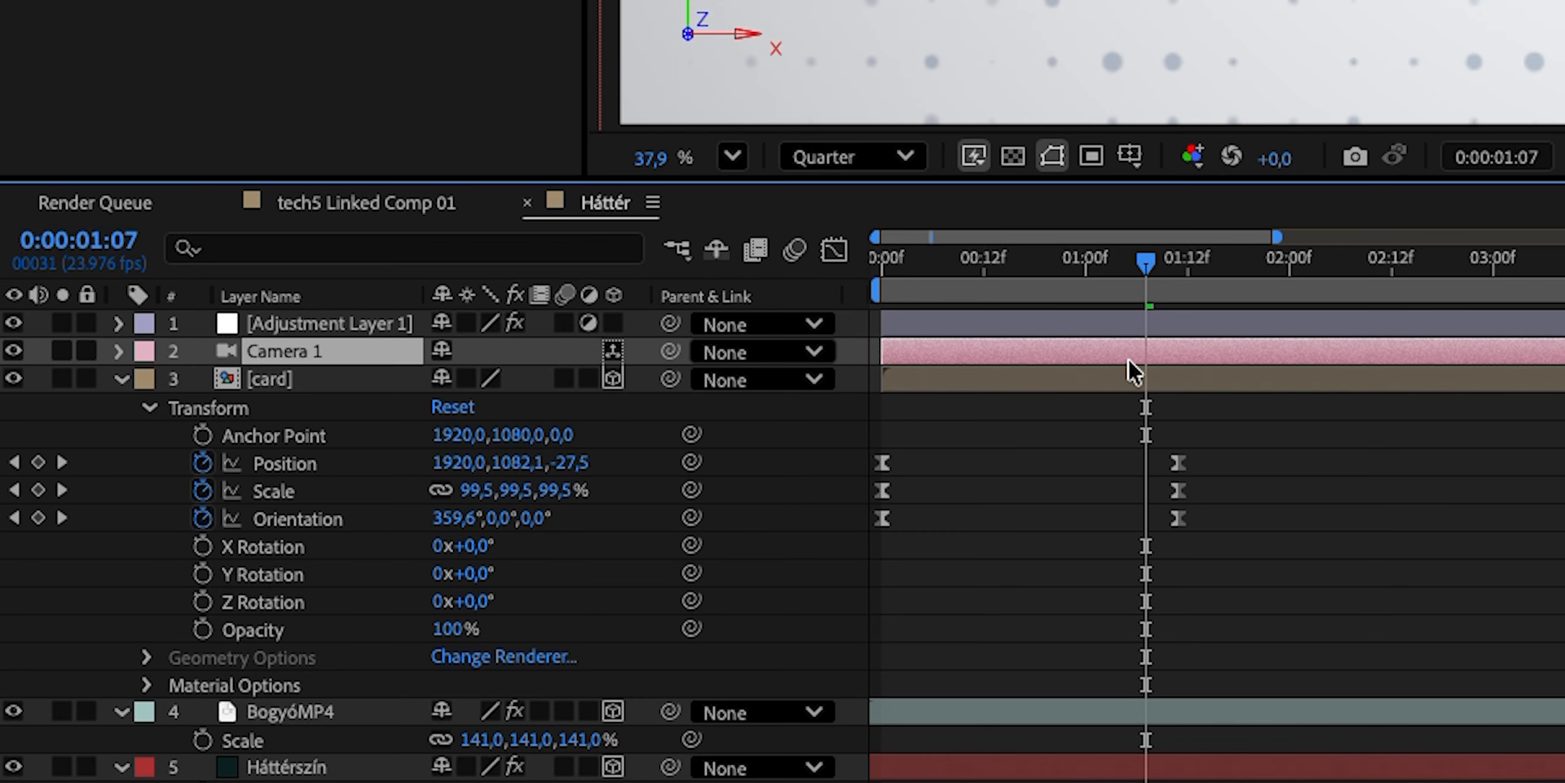
- Animate Camera 1's position from the first frame to a Z of -4704.3, placing the end keyframe at about 10 seconds
key(p)
click(202, 384)
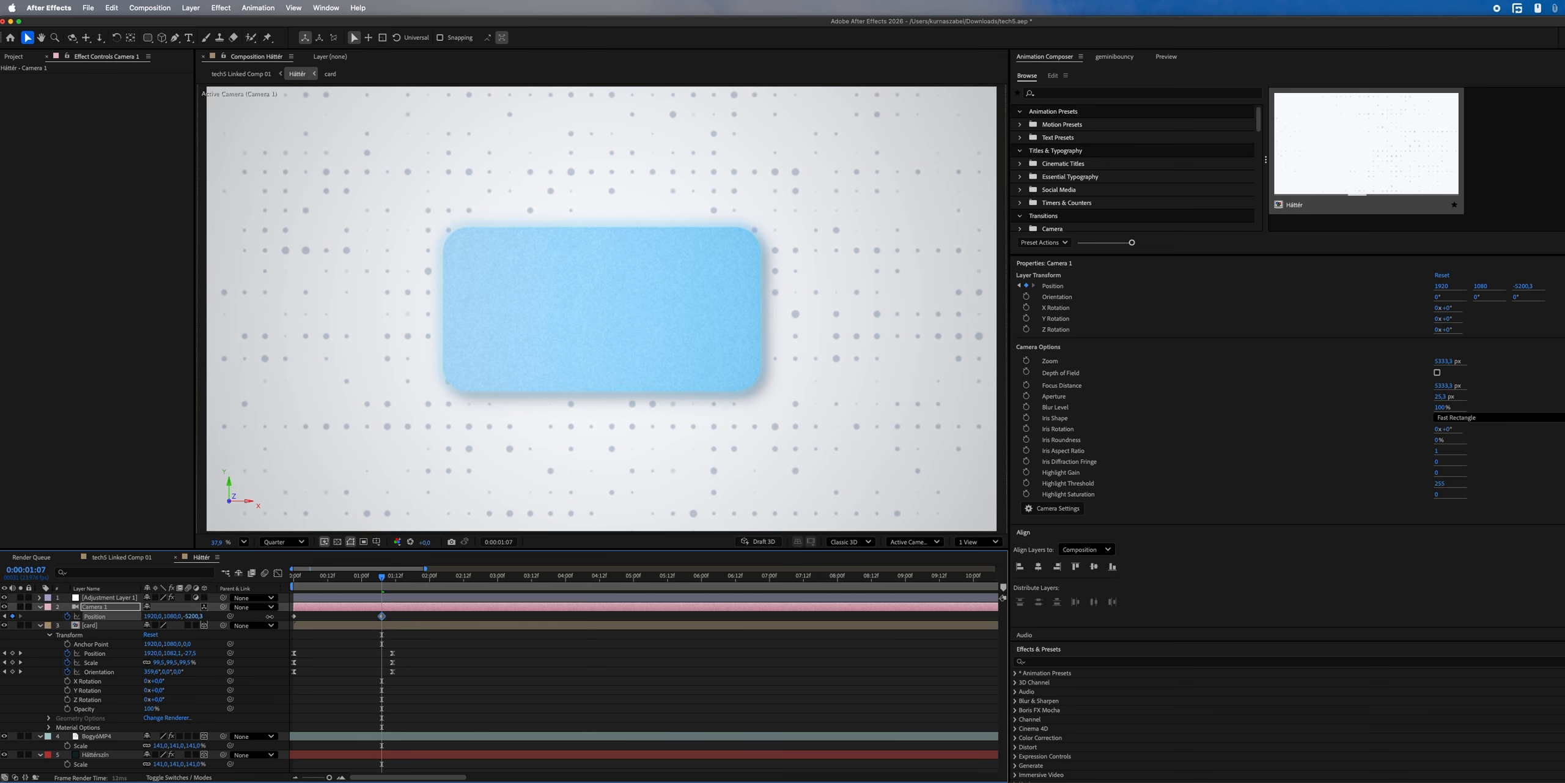
drag(269, 616, 540, 624)
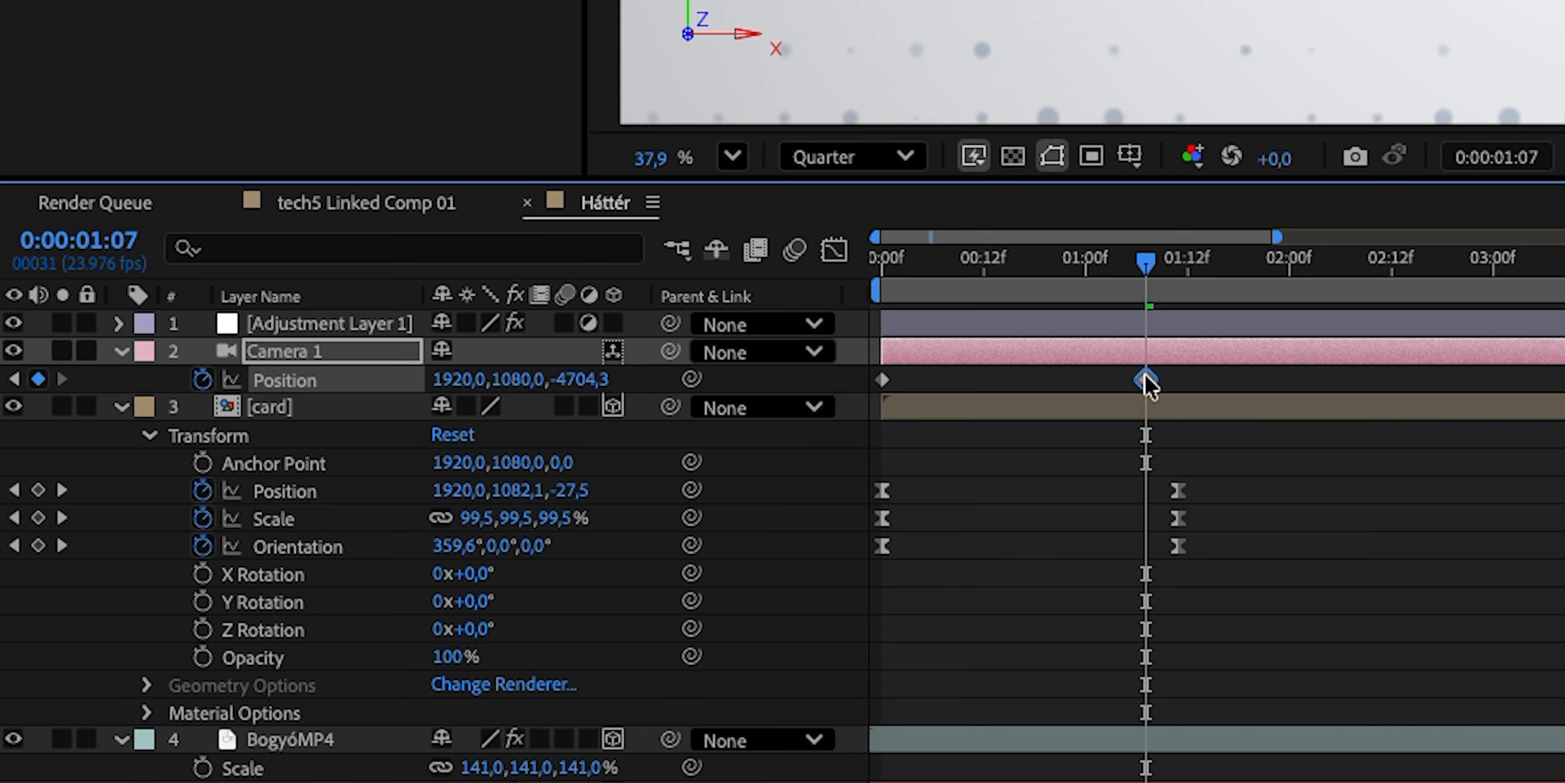
drag(1146, 379, 1484, 379)
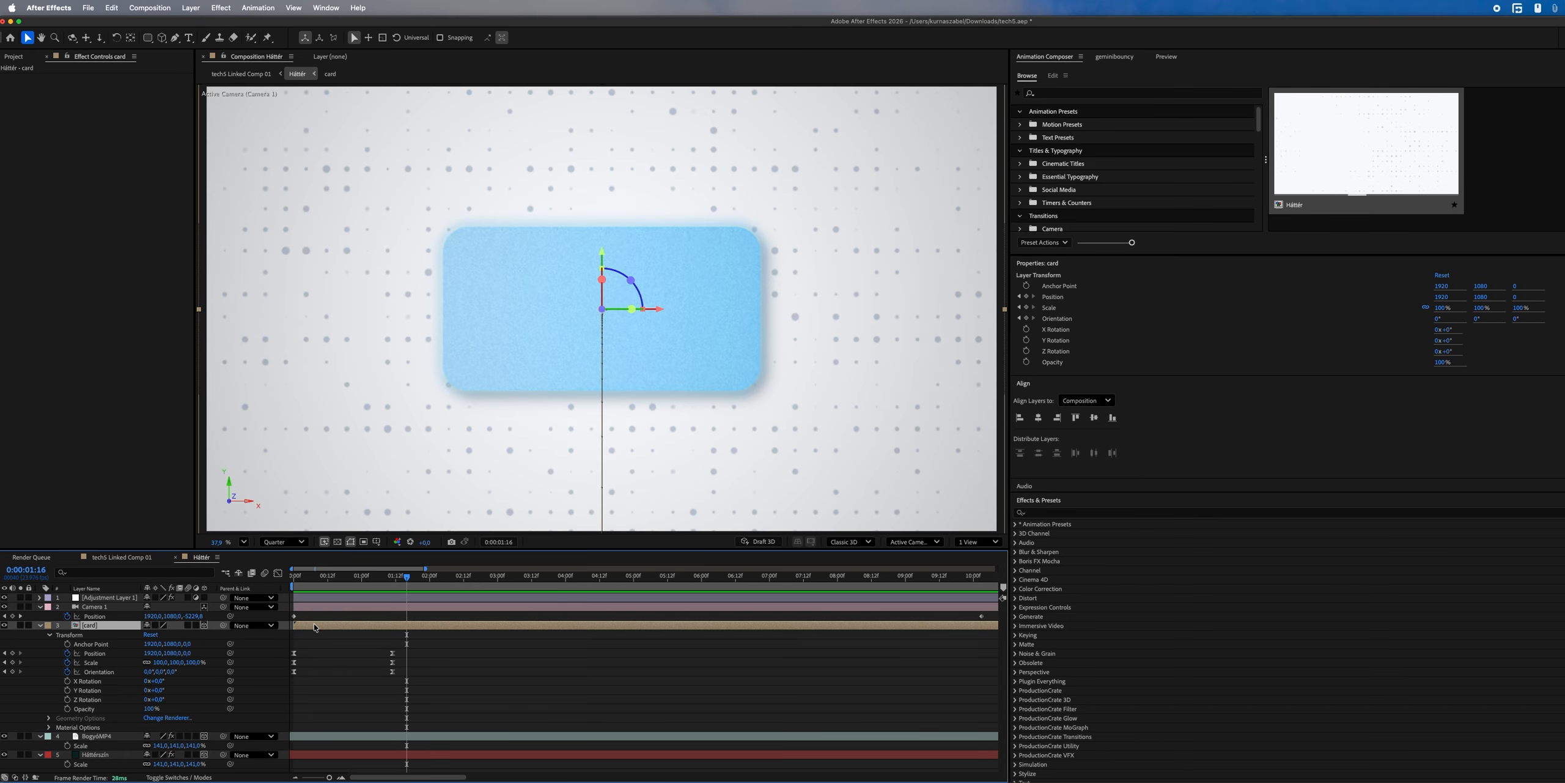
- Open the card composition and add the text "Apple Lunch Week" over the rectangle
double_click(400, 624)
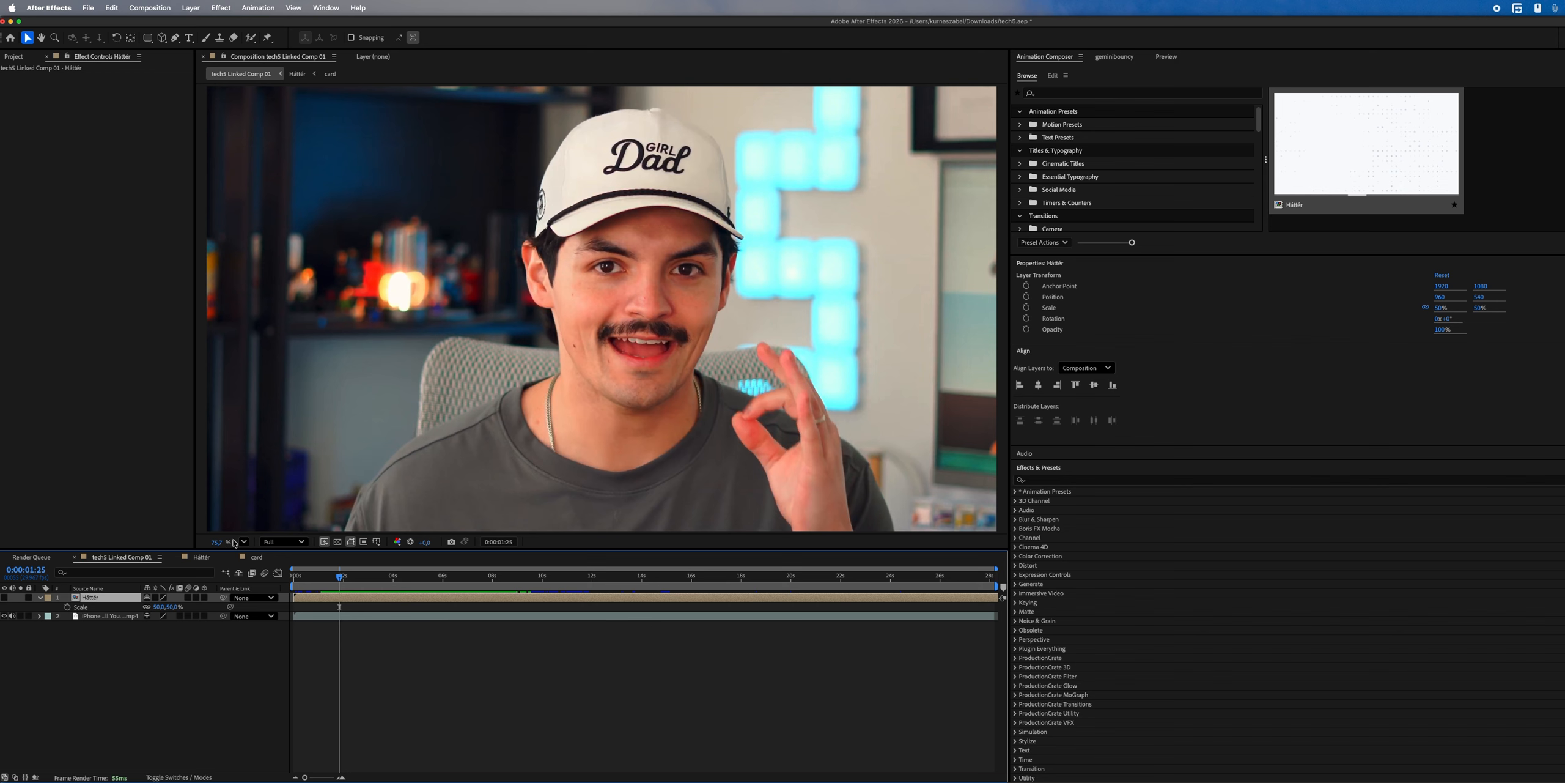
click(256, 557)
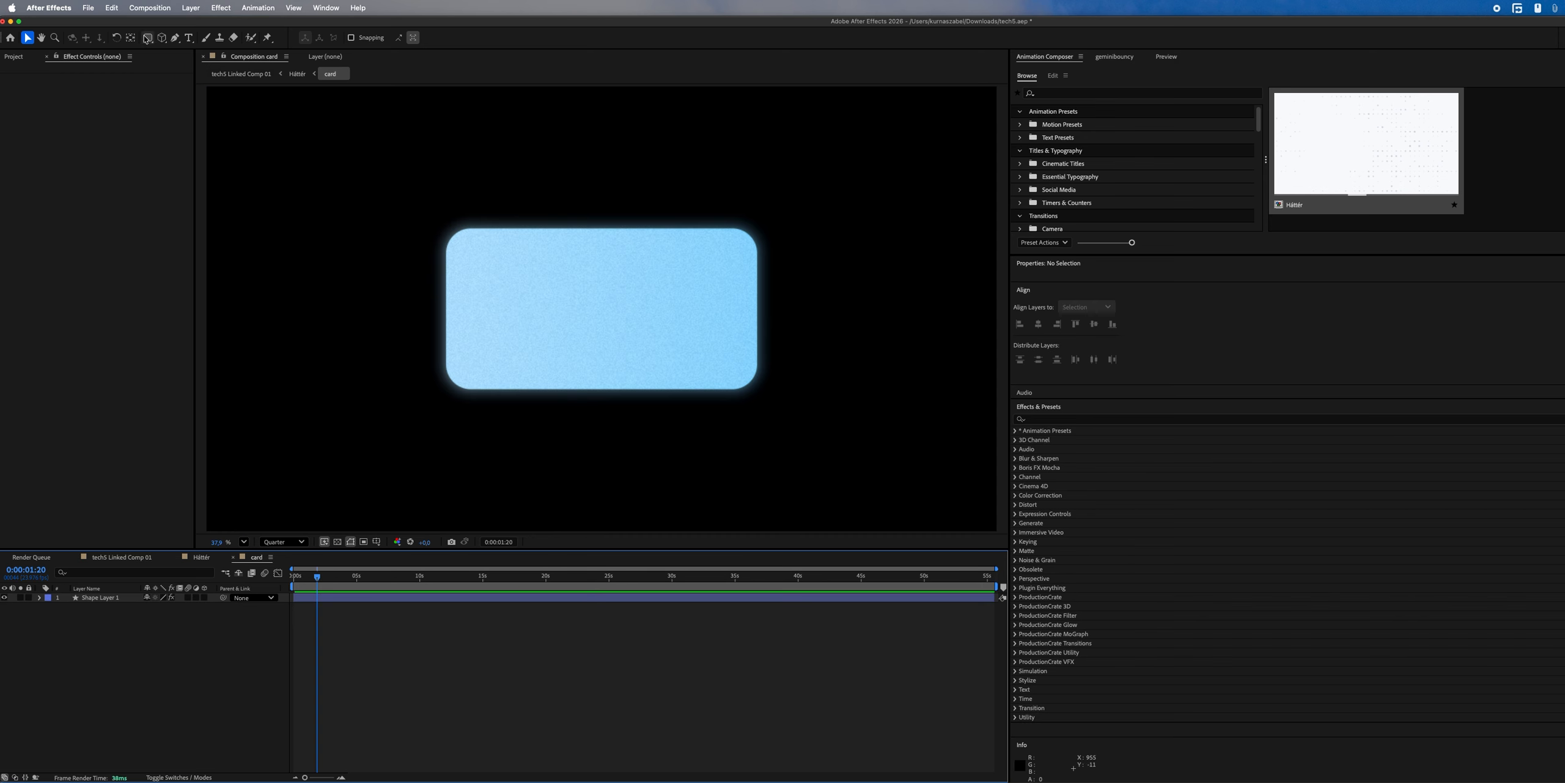
click(189, 37)
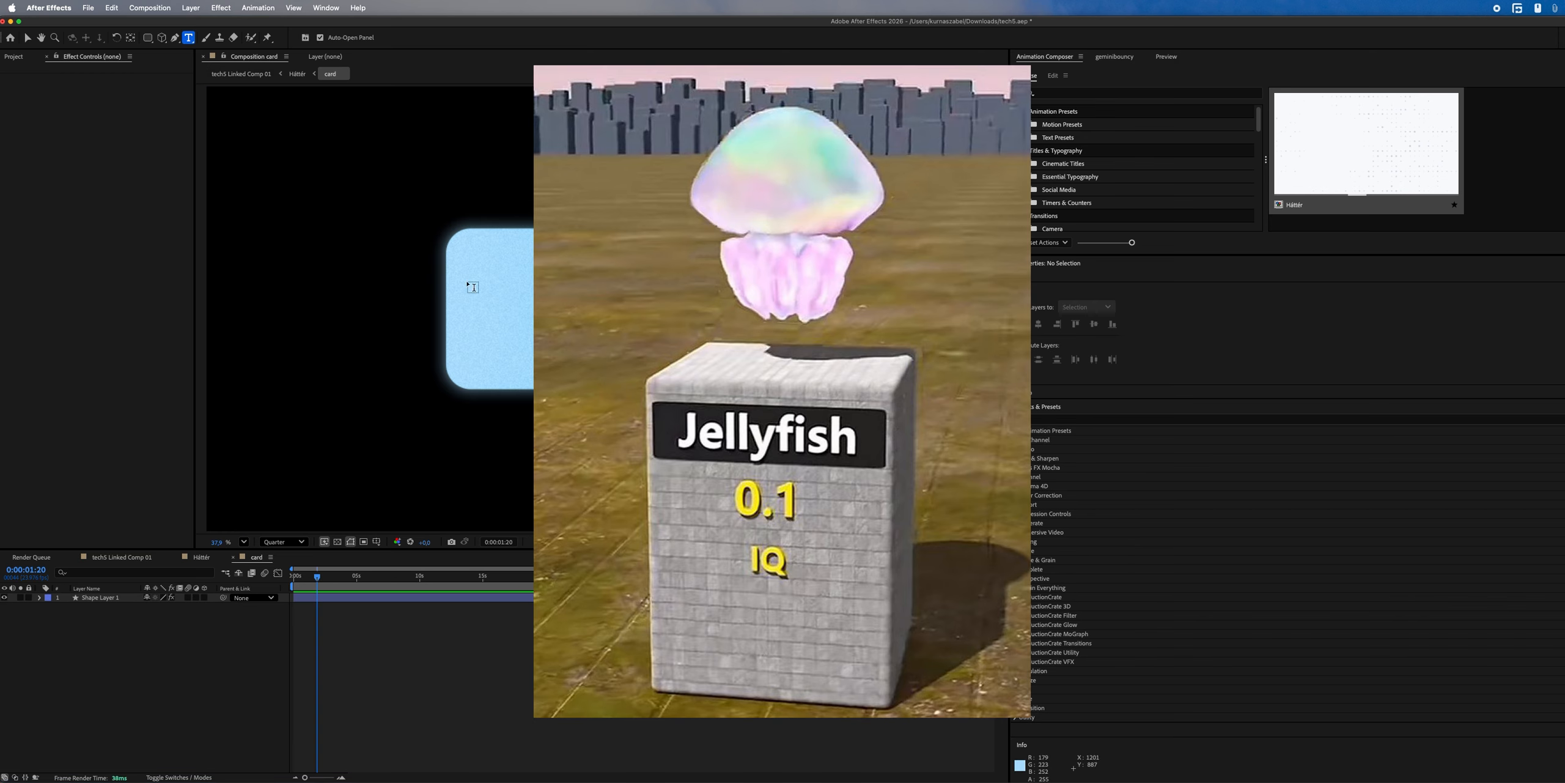
click(477, 250)
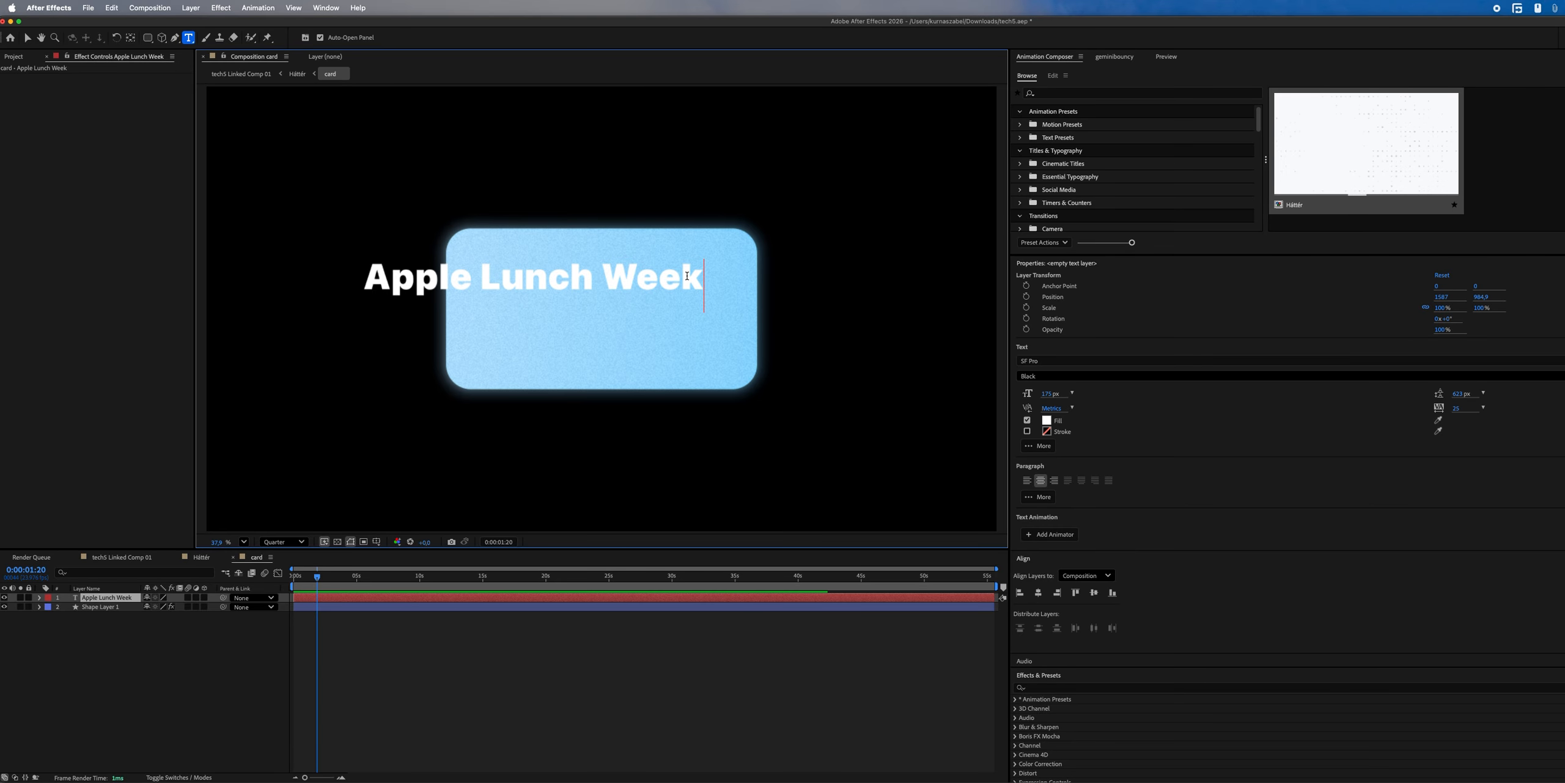
- Centre the Apple Lunch Week text horizontally and vertically in the card composition
click(620, 615)
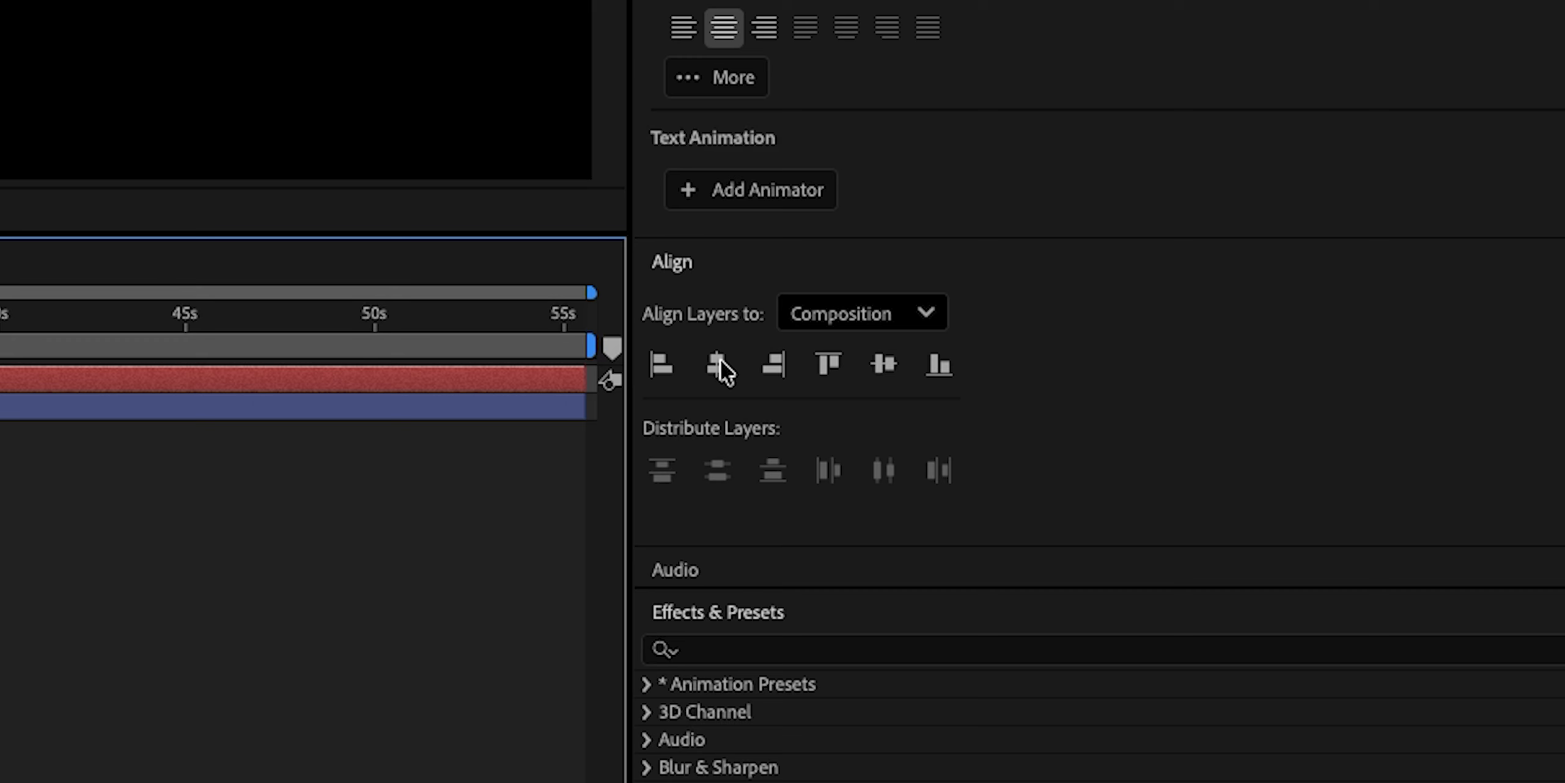
click(734, 363)
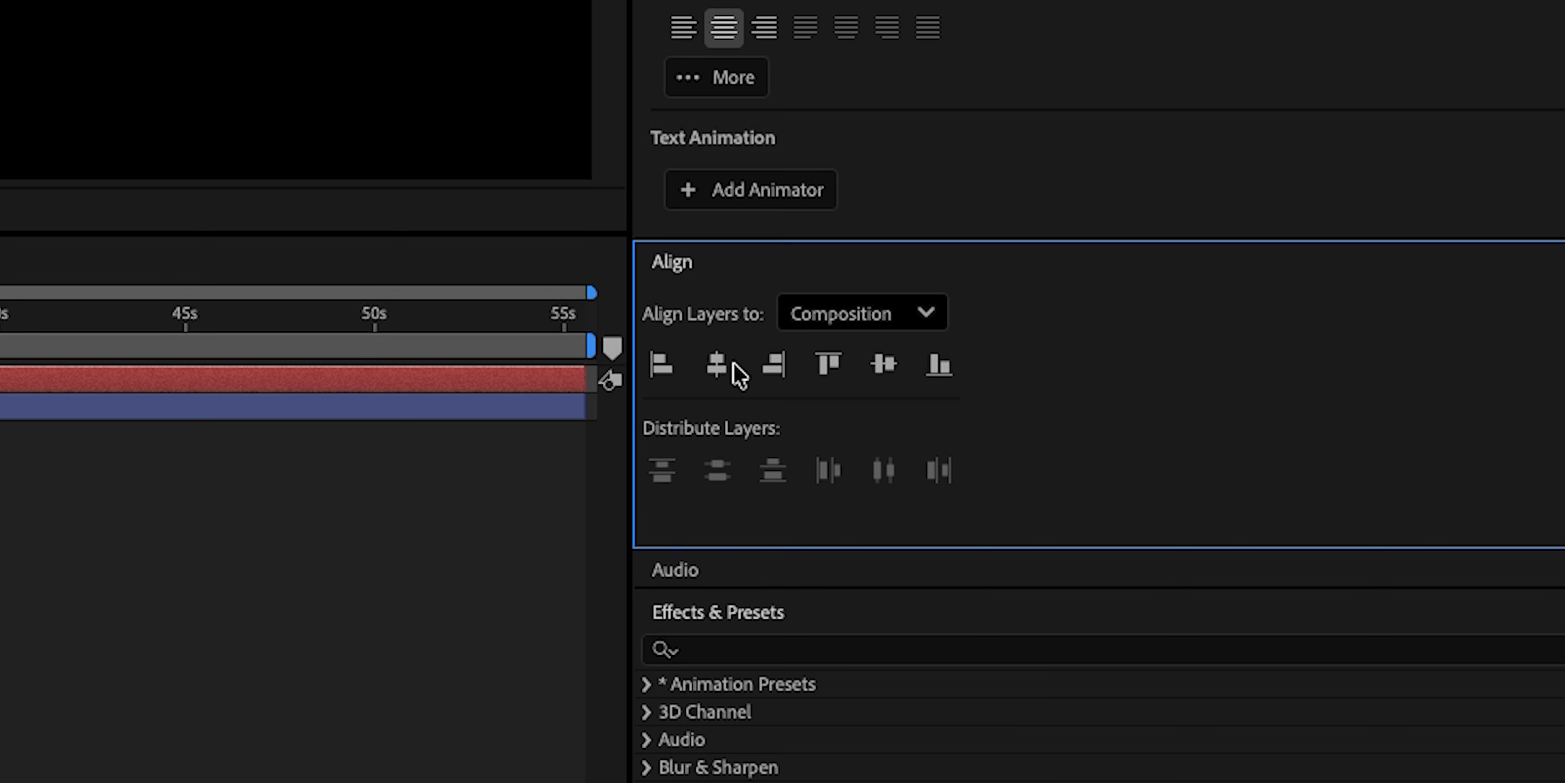
click(892, 354)
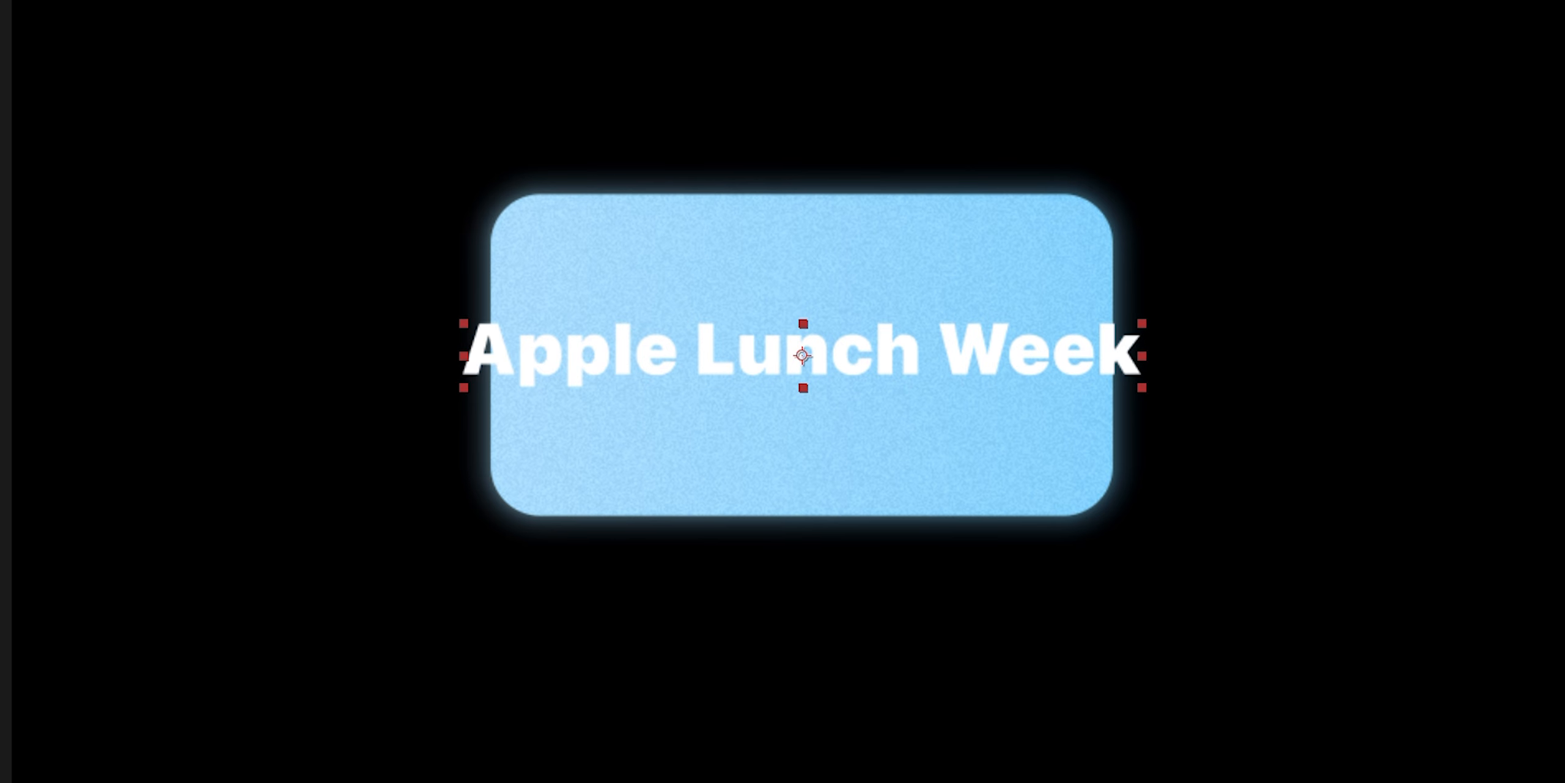
- Resize the shape layer's rectangle path to about 1917 by 447 so that it frames the text
click(478, 780)
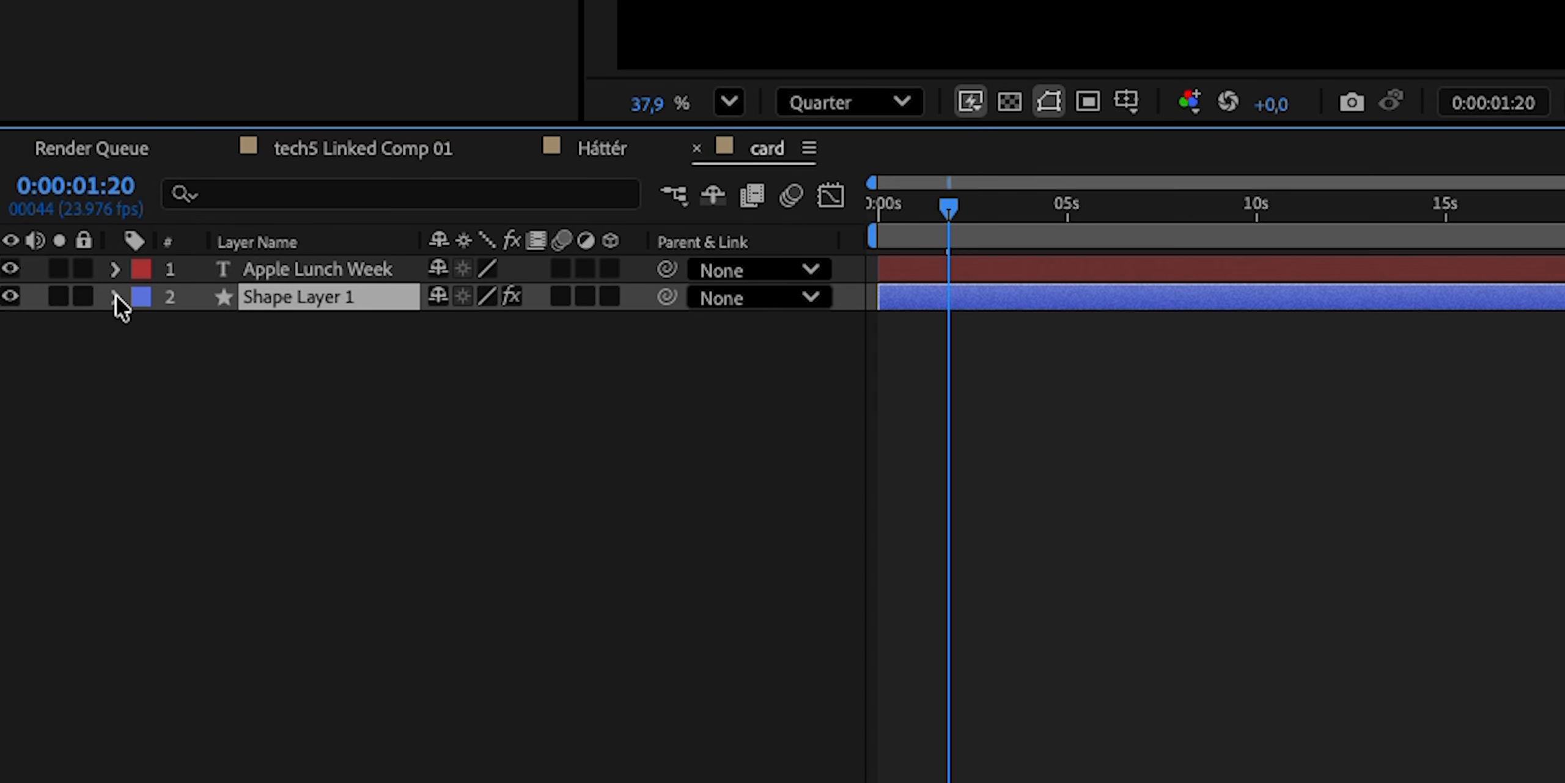
click(116, 296)
click(141, 326)
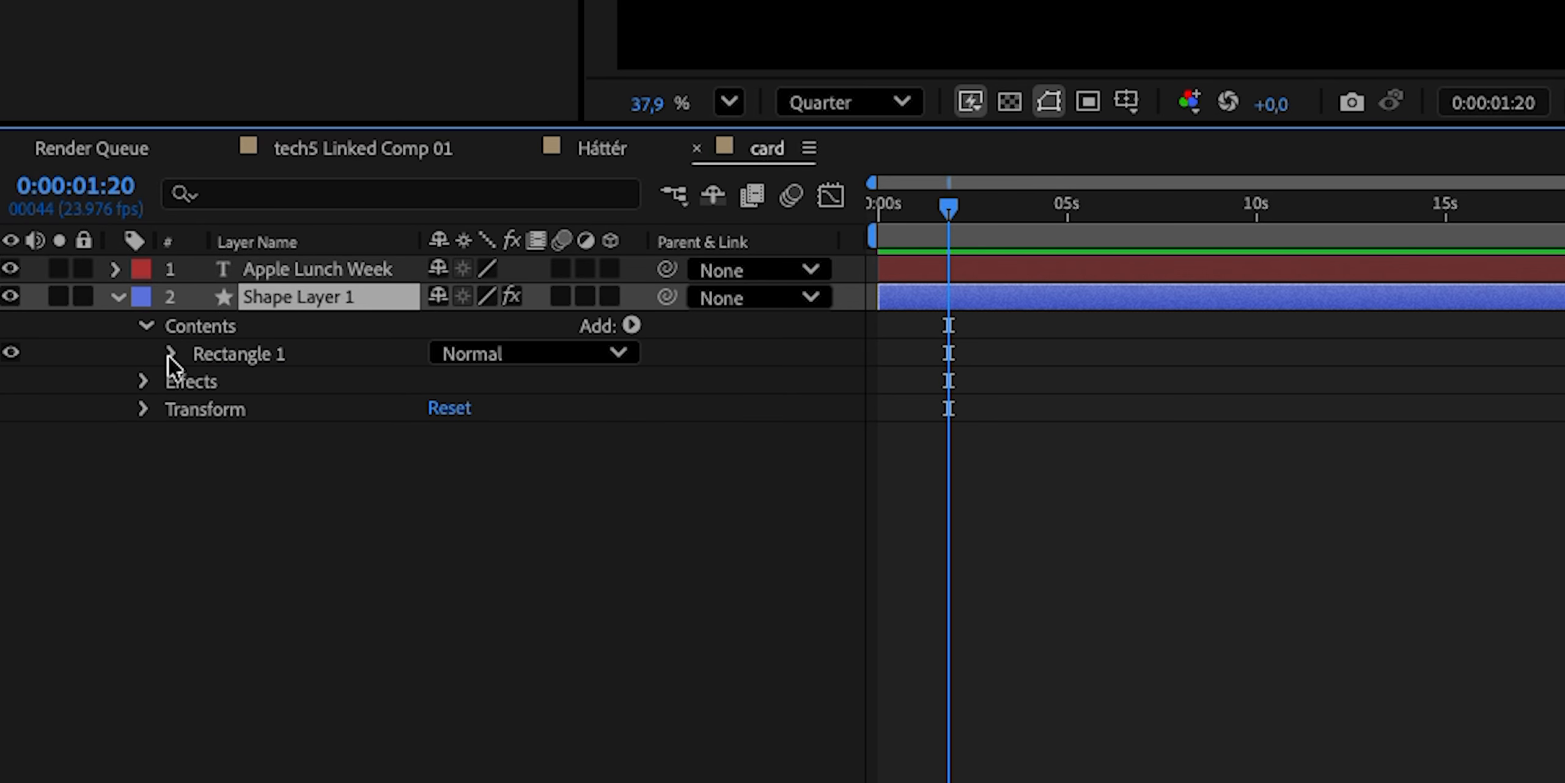
click(172, 355)
click(199, 381)
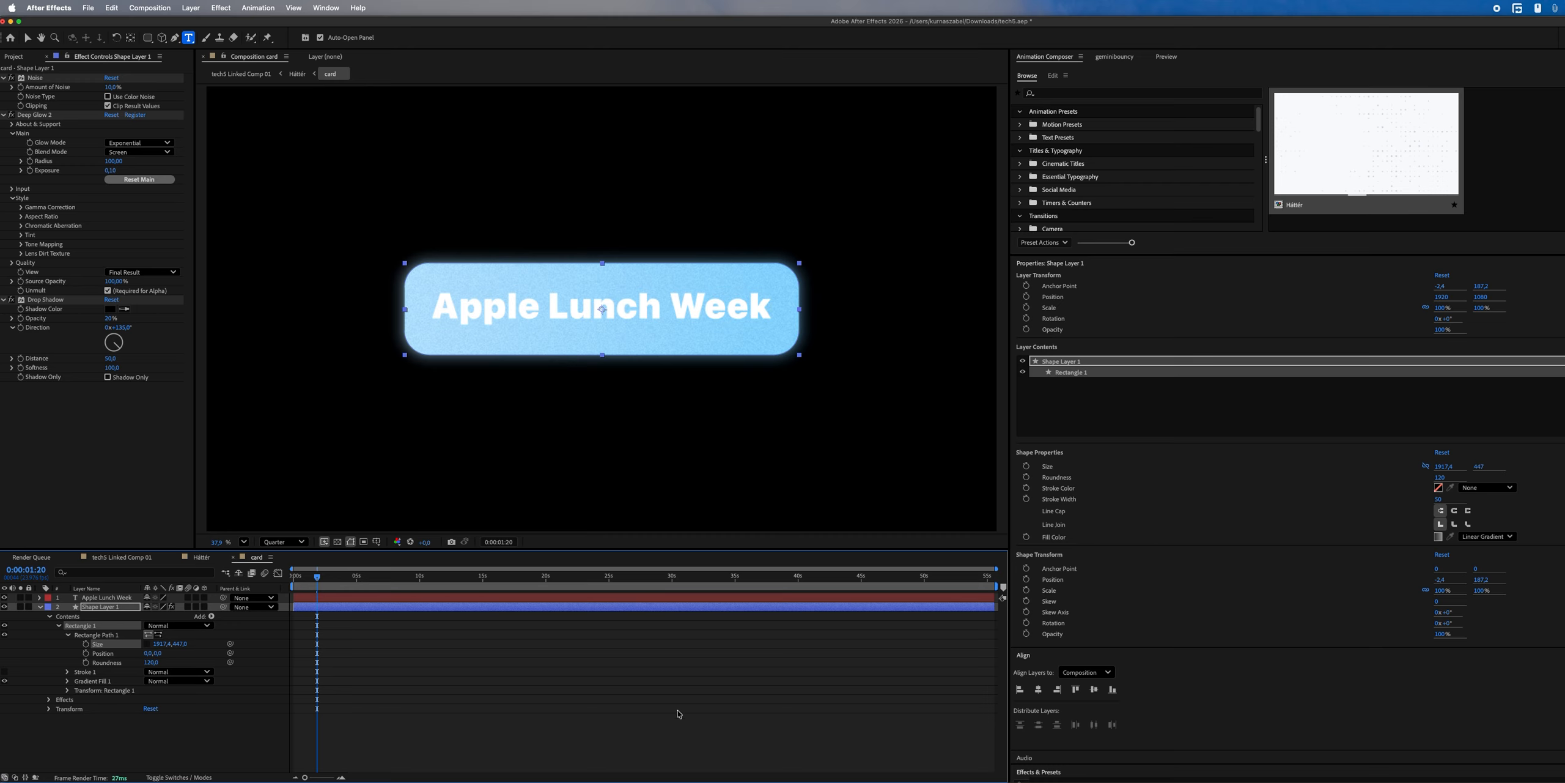
- Add a Drop Shadow with distance 50 and softness 100 to the text layer, and check the card in the Háttér composition
click(472, 598)
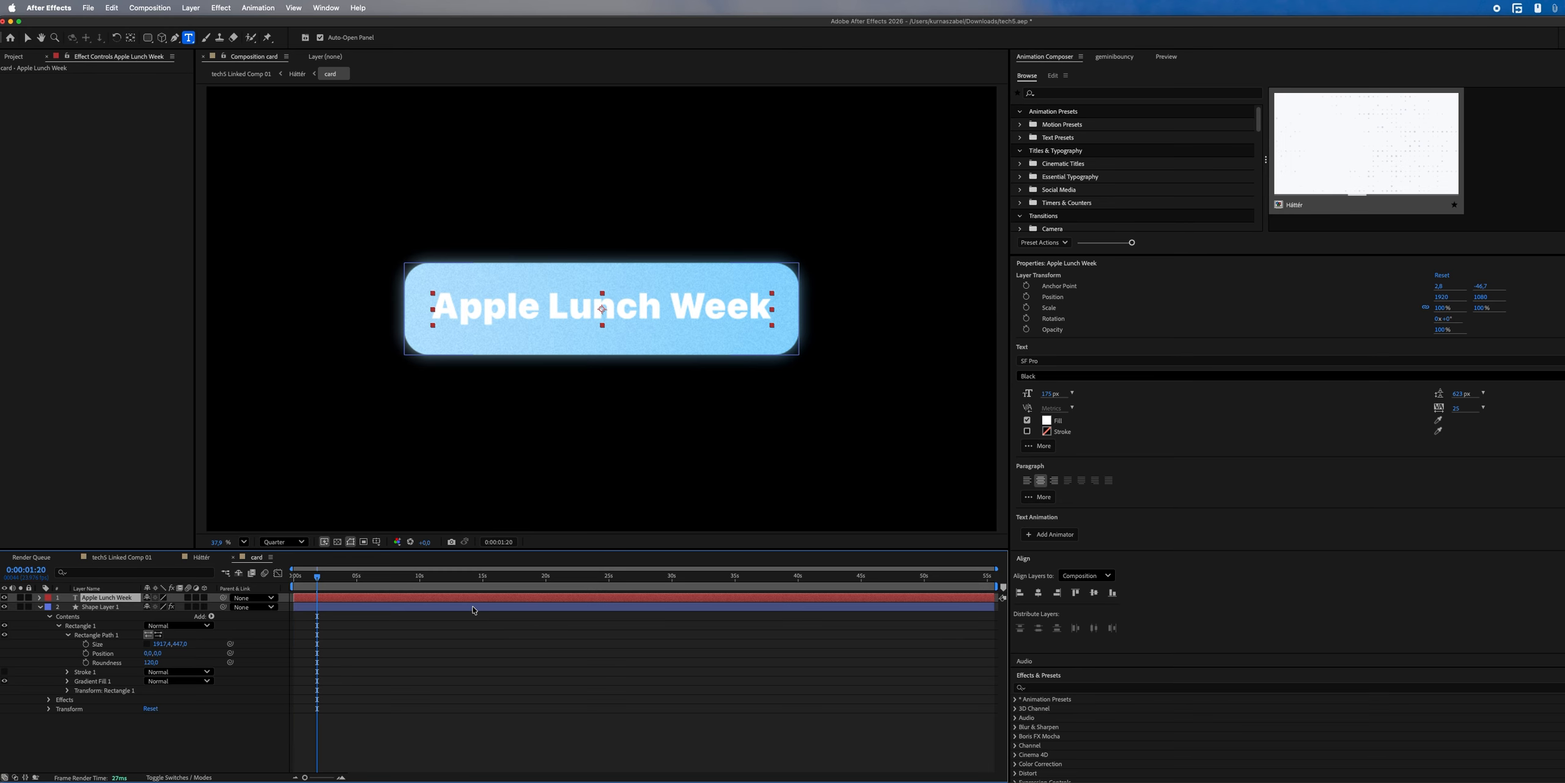
key(super+space)
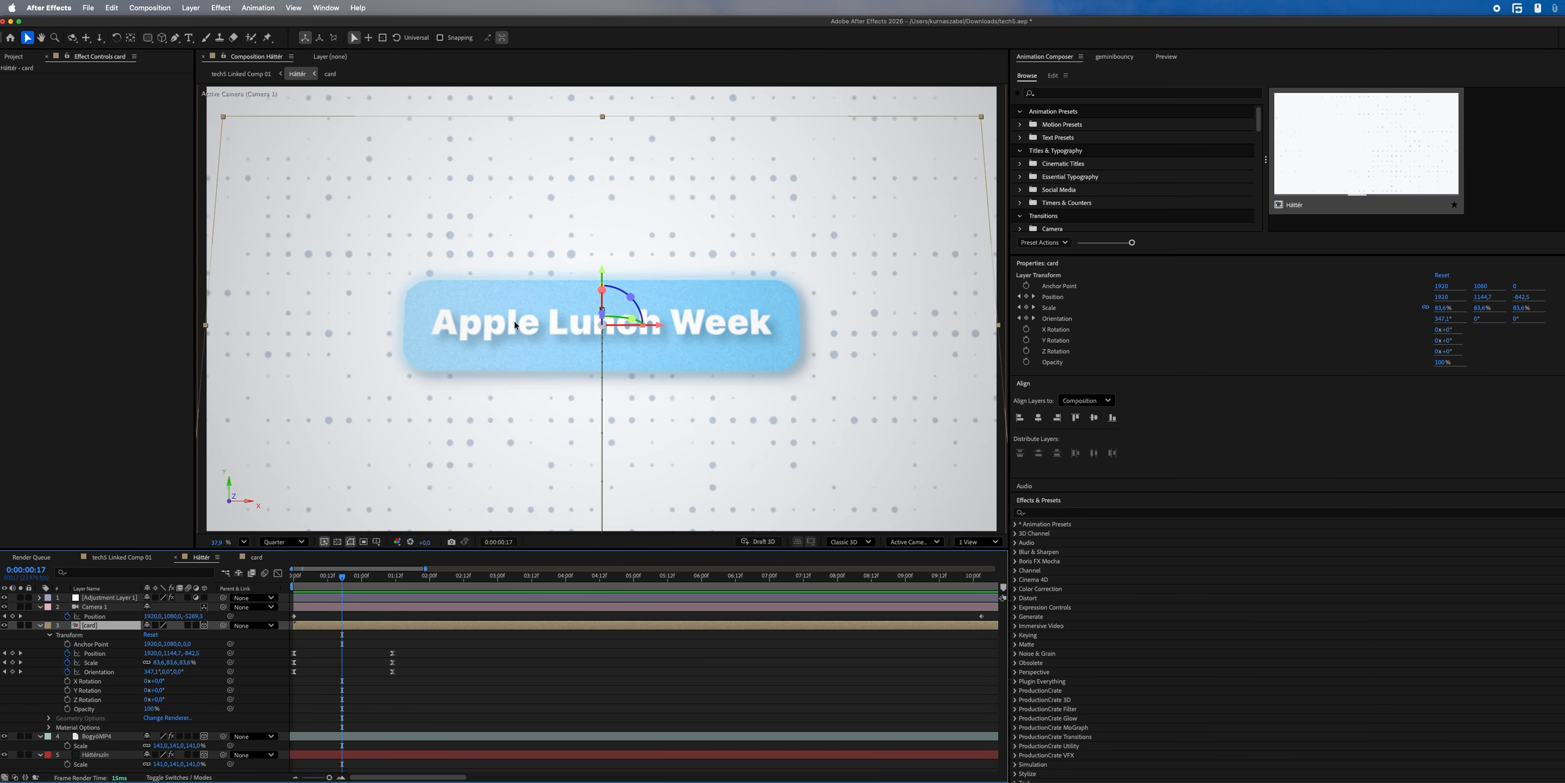
drag(344, 576, 339, 576)
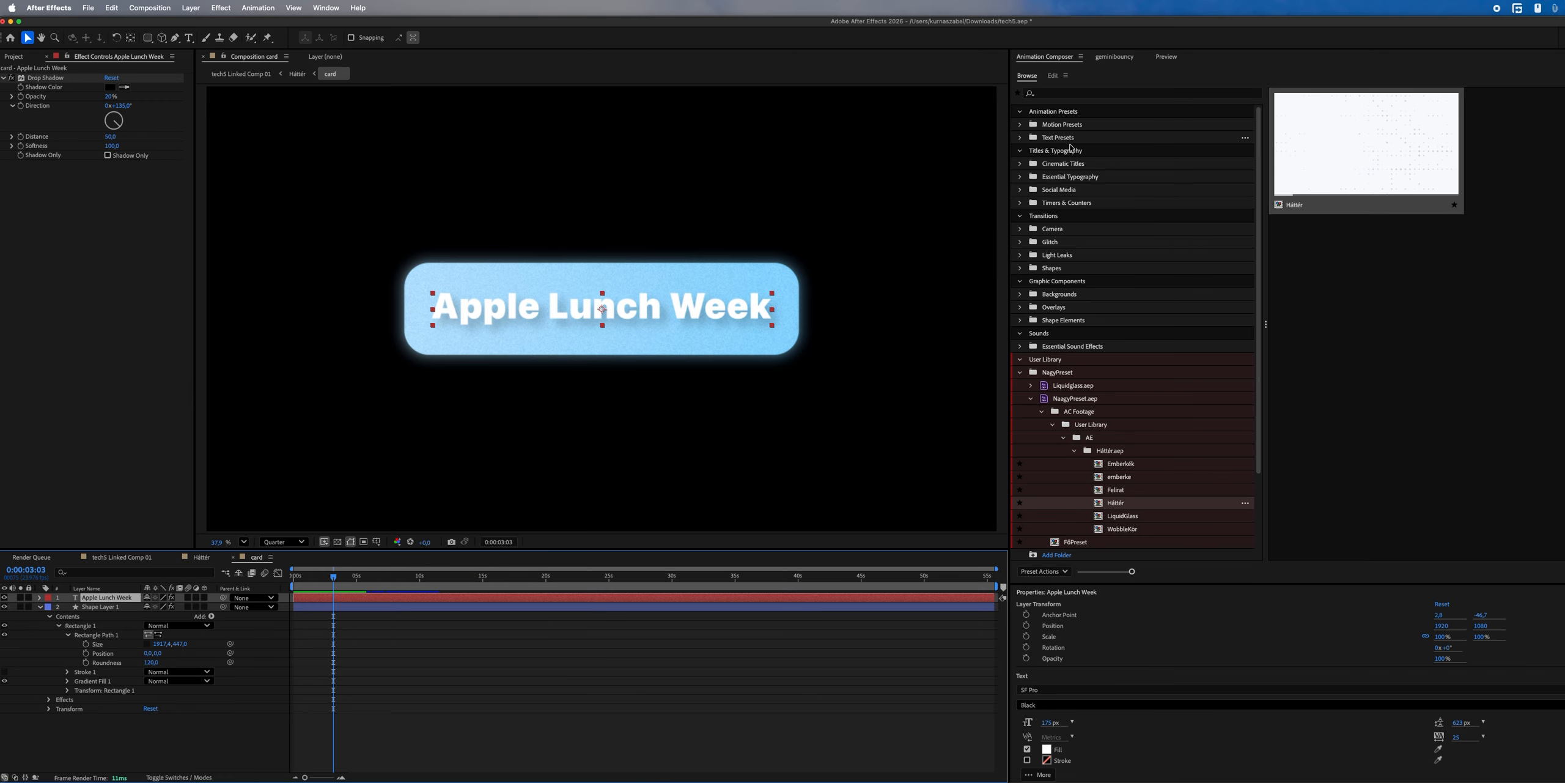
- Apply the Overshoot Position & Rotate text preset to the Apple Lunch Week layer
click(1069, 140)
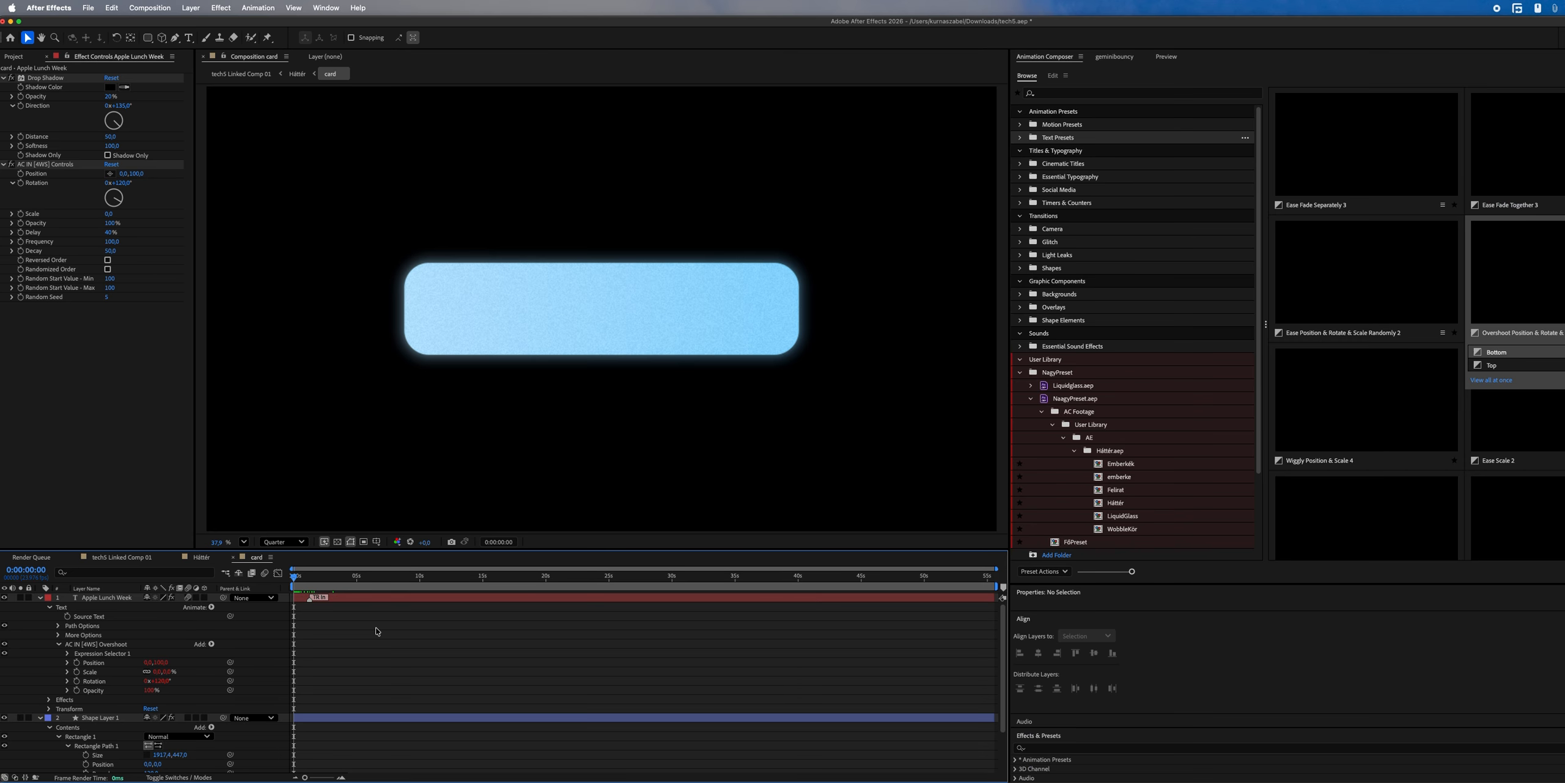
- Keyframe the Apple Lunch Week text's position from X 2617 near the start to X 1920 at 1:14, and preview the slide
key(space)
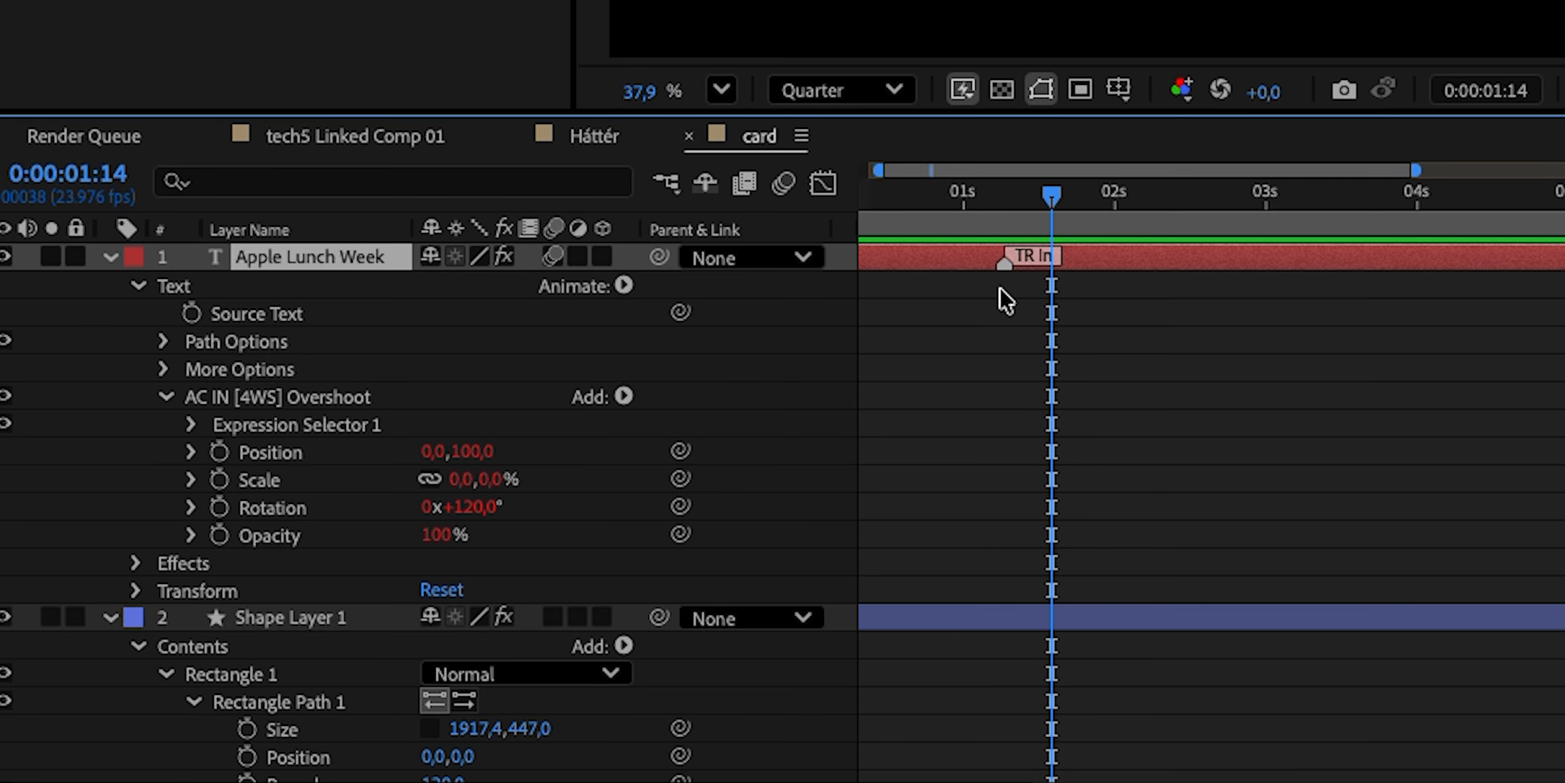
key(p)
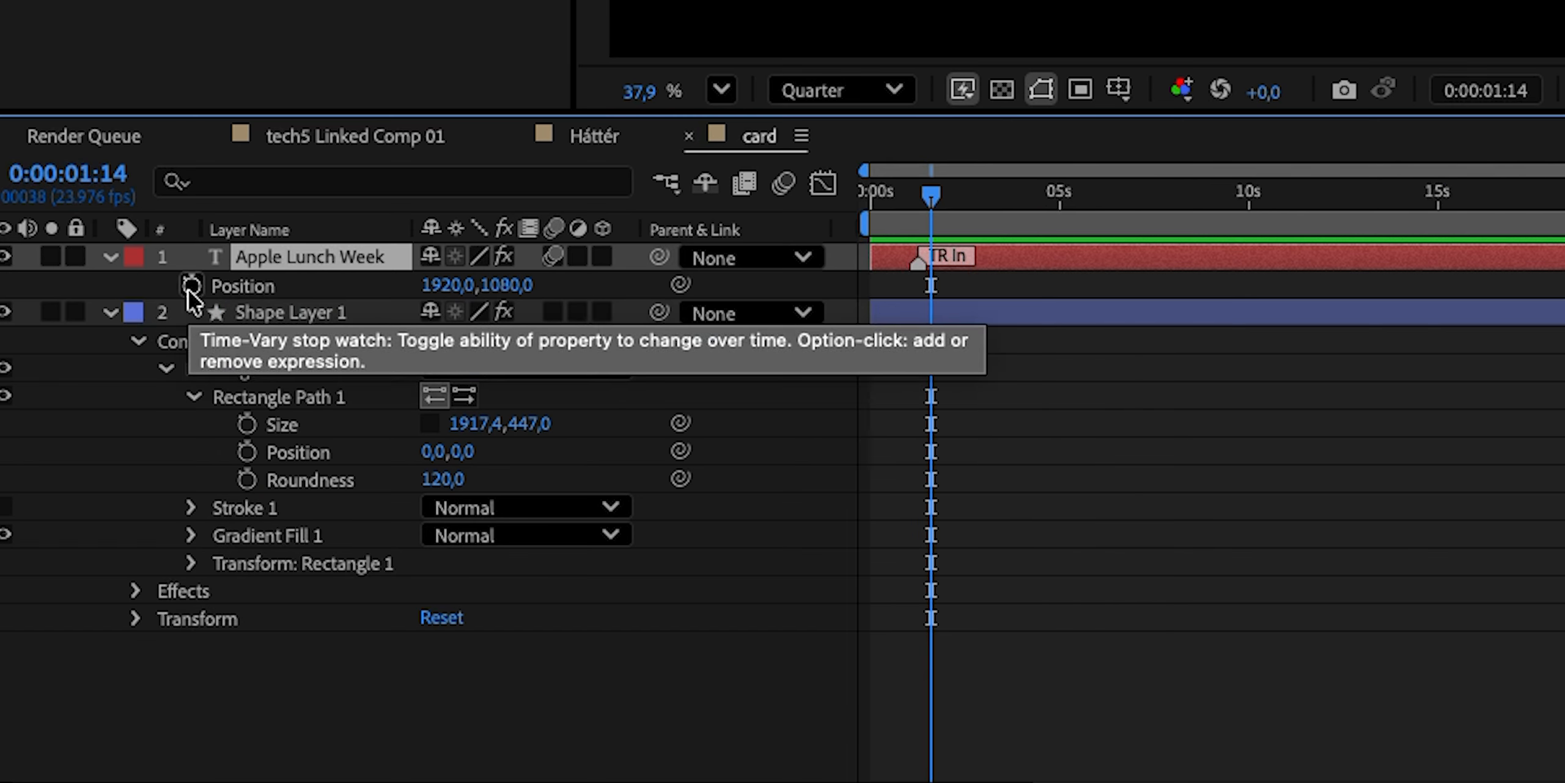
click(192, 286)
drag(929, 224, 831, 221)
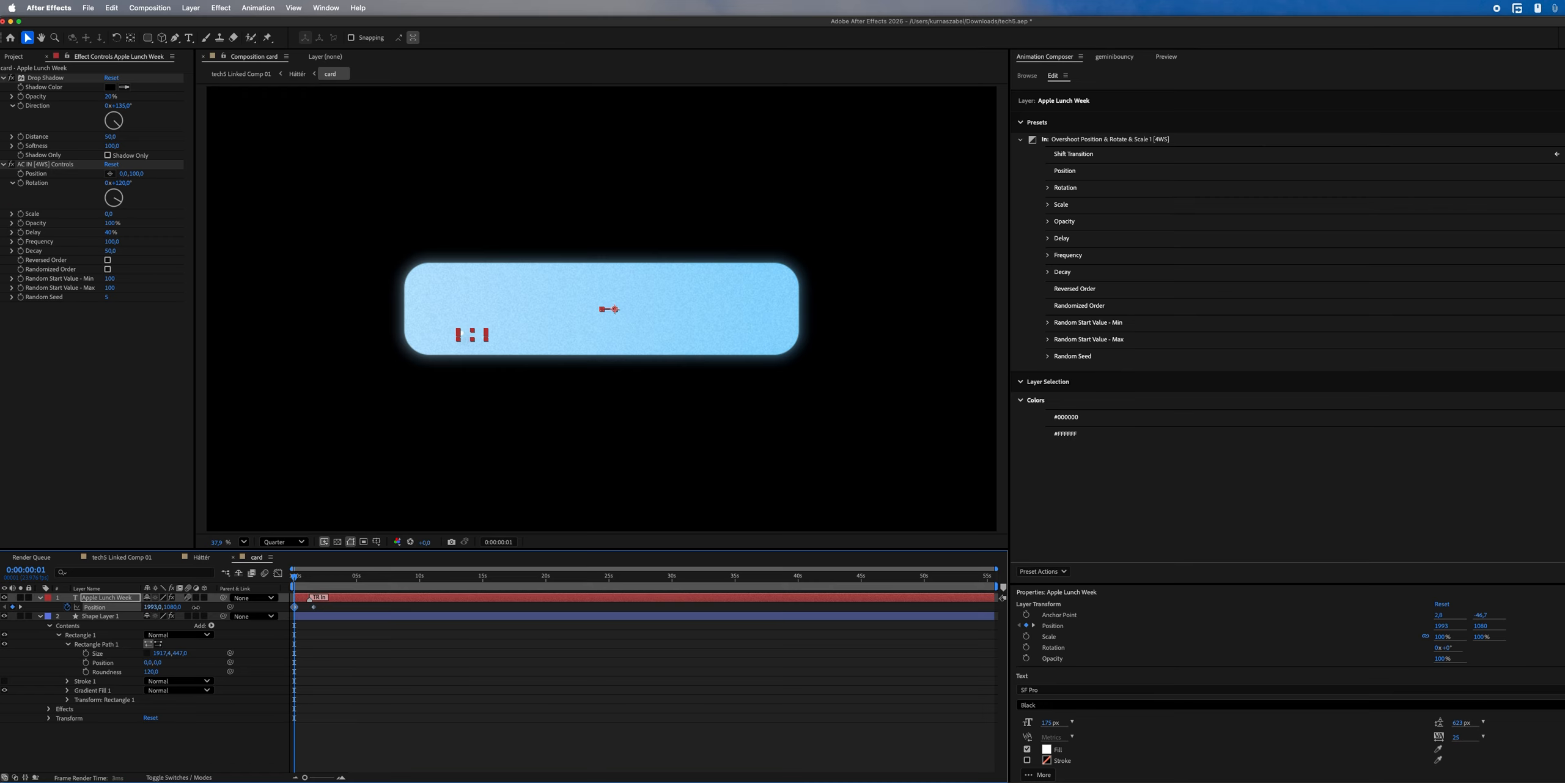
drag(196, 607, 541, 623)
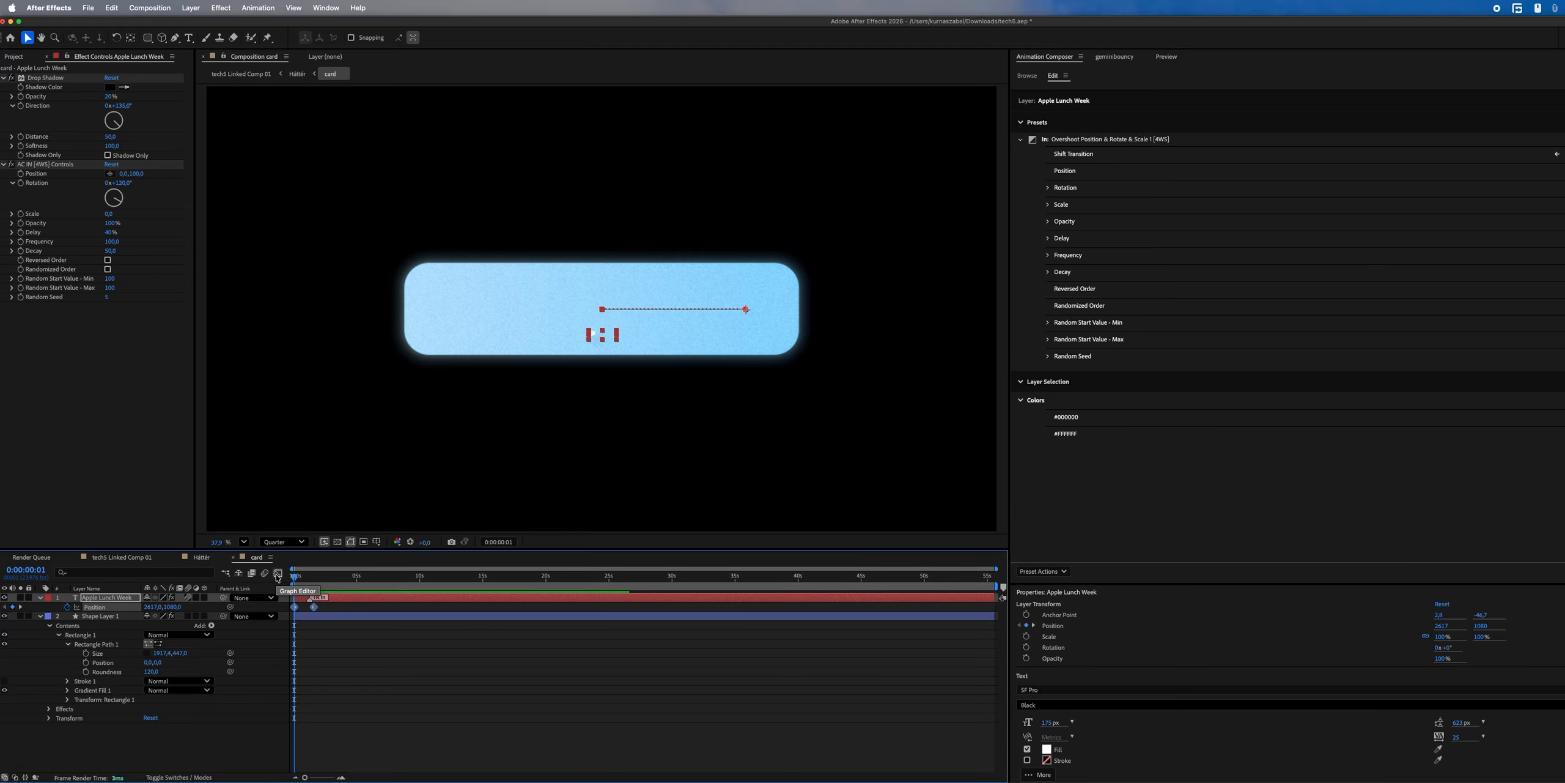
key(space)
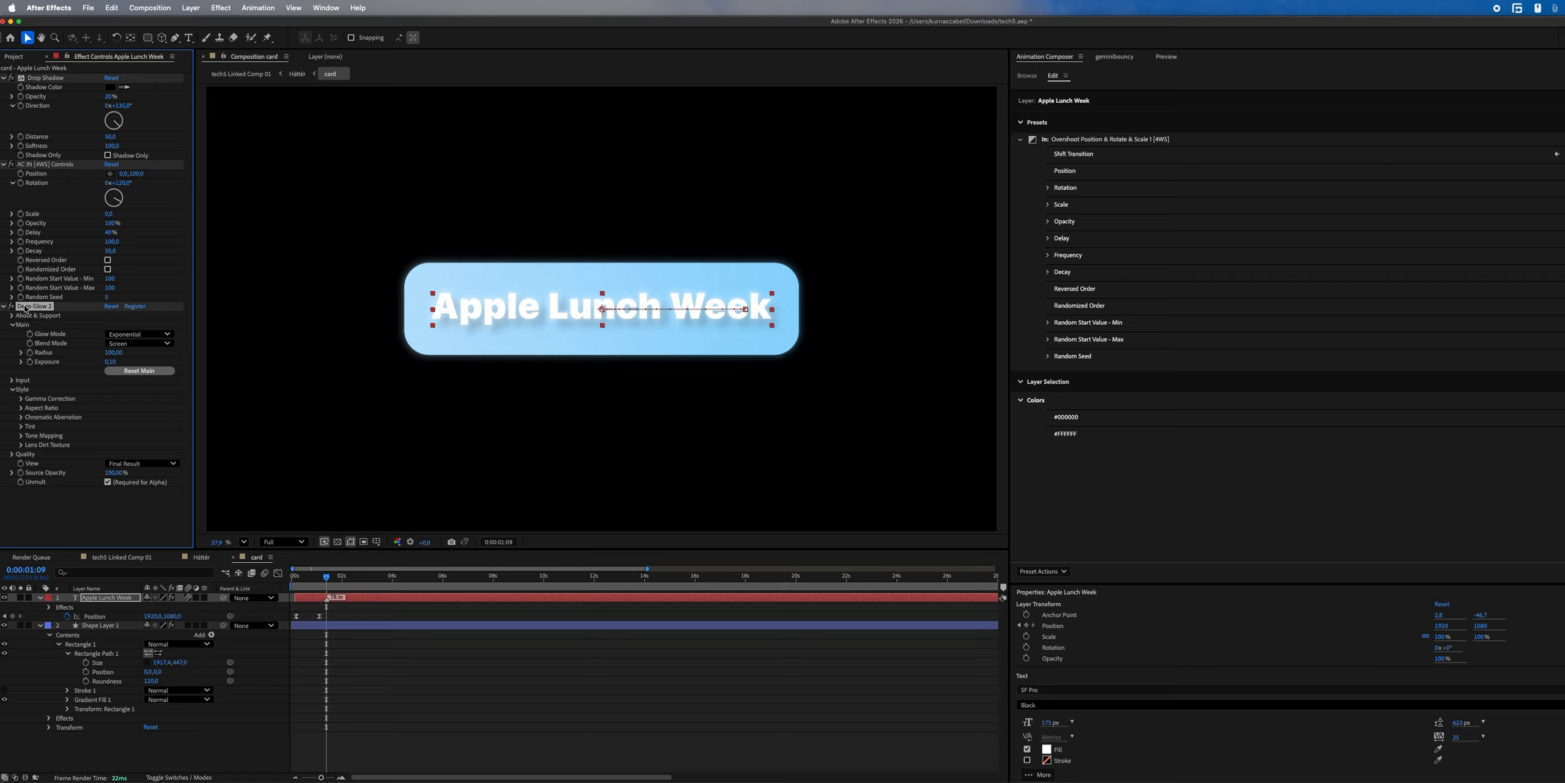
- Move Deep Glow above Drop Shadow in the Apple Lunch Week layer's effect order, and reopen the card composition from Háttér
drag(29, 307, 42, 74)
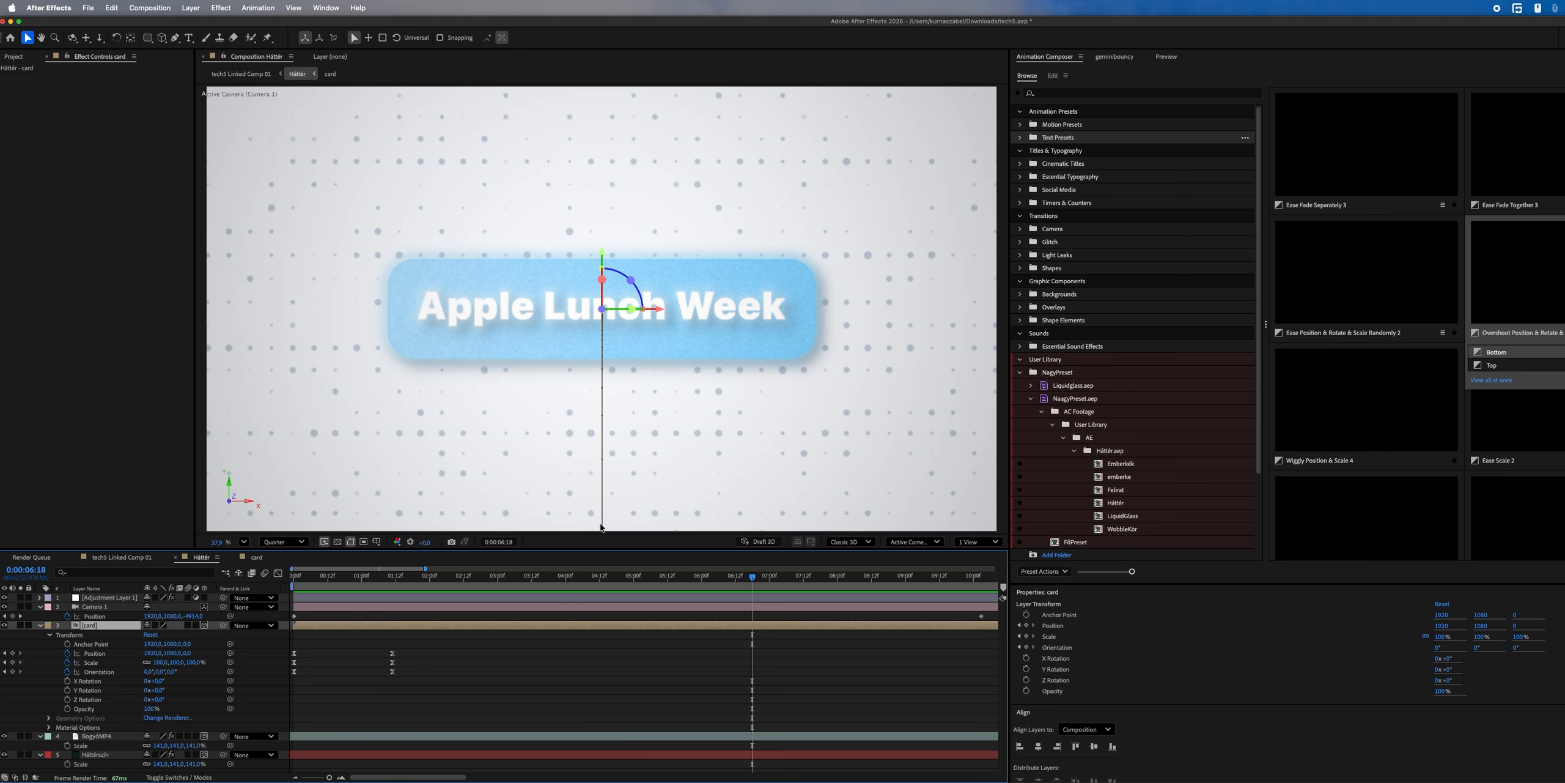
double_click(477, 625)
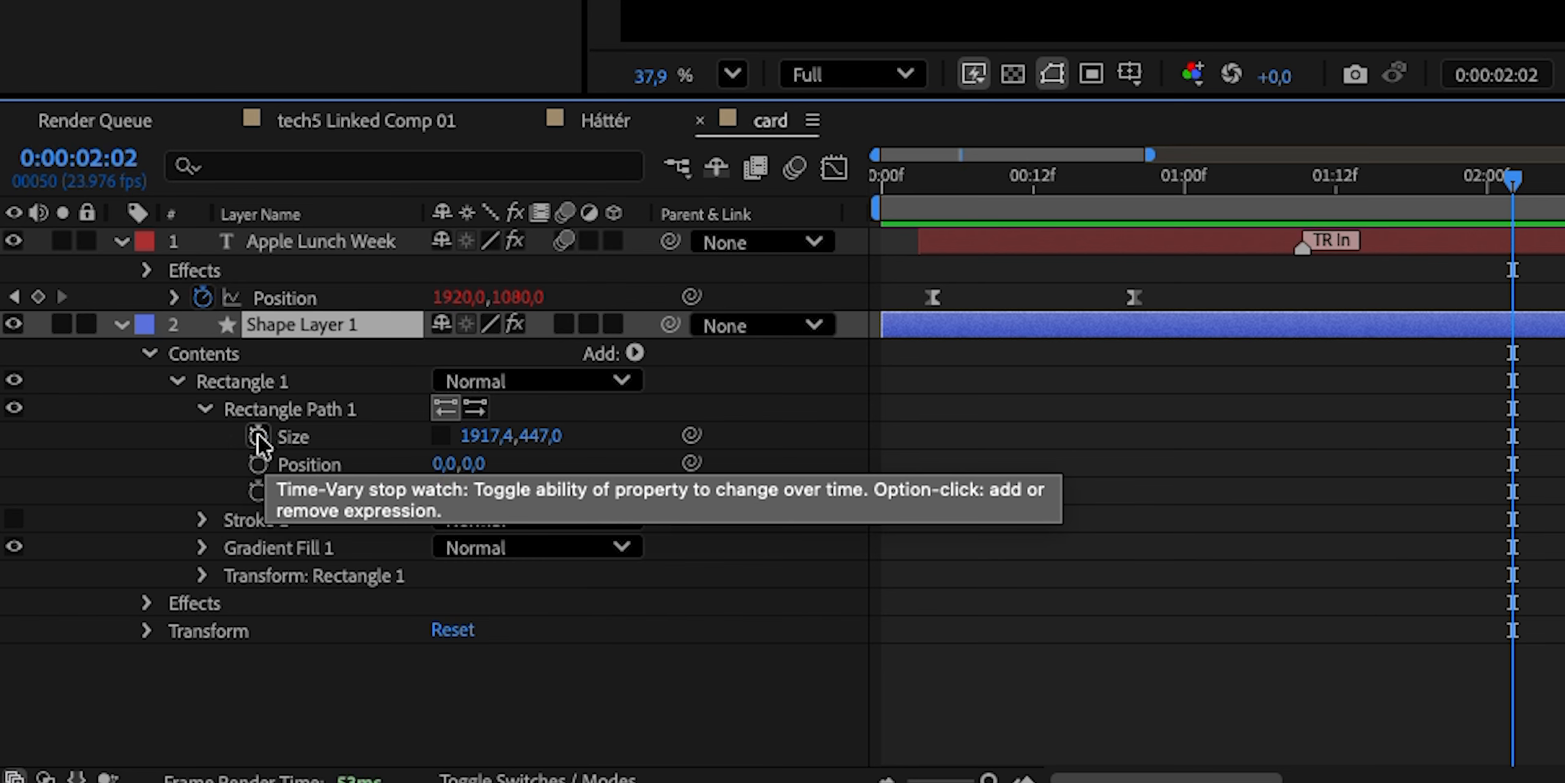
- Keyframe Shape Layer 1's rectangle size and rotation at 2:02, and set the rectangle height to 1697 at 2:18
click(85, 662)
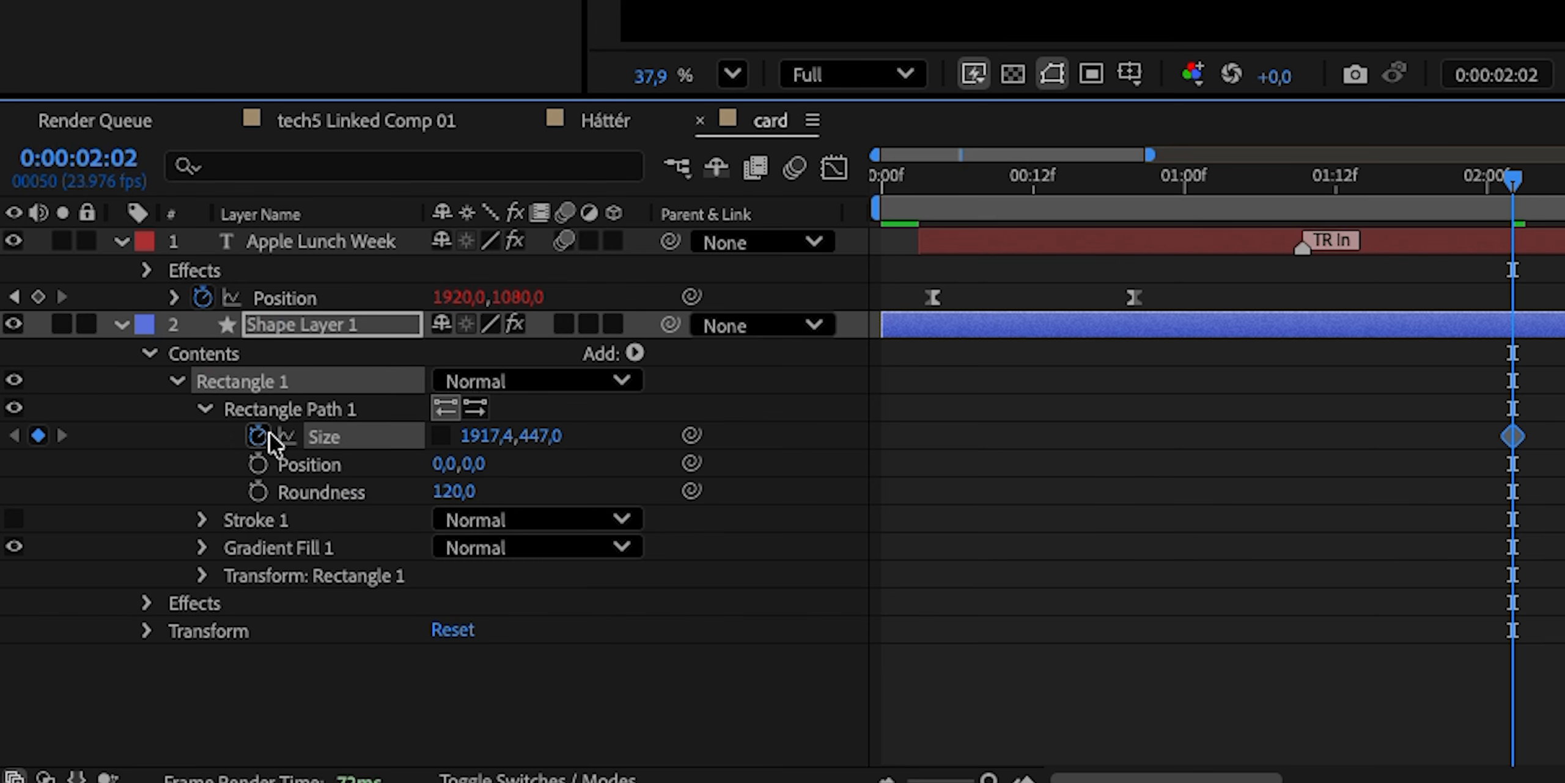
key(r)
click(203, 354)
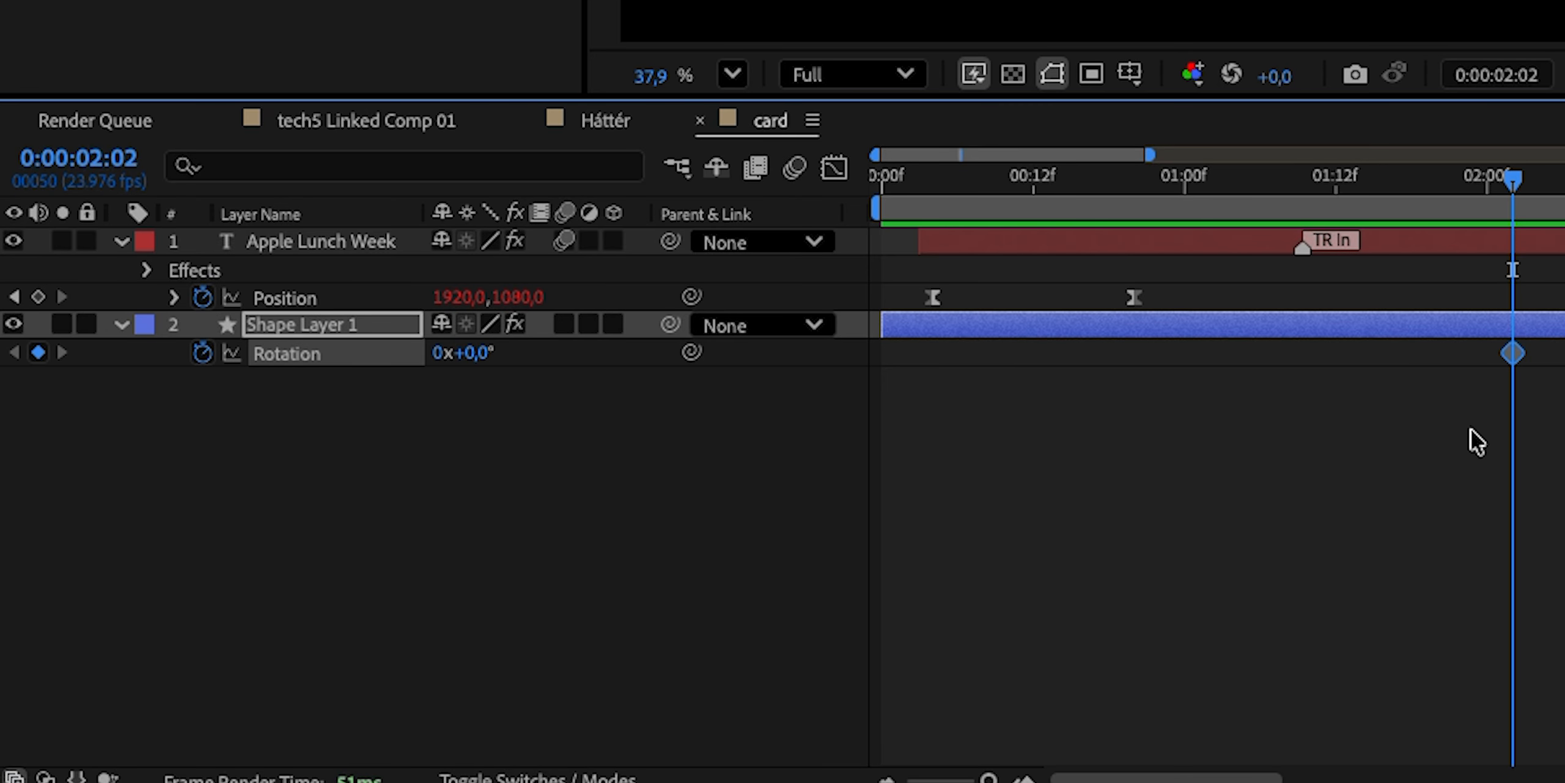
key(u)
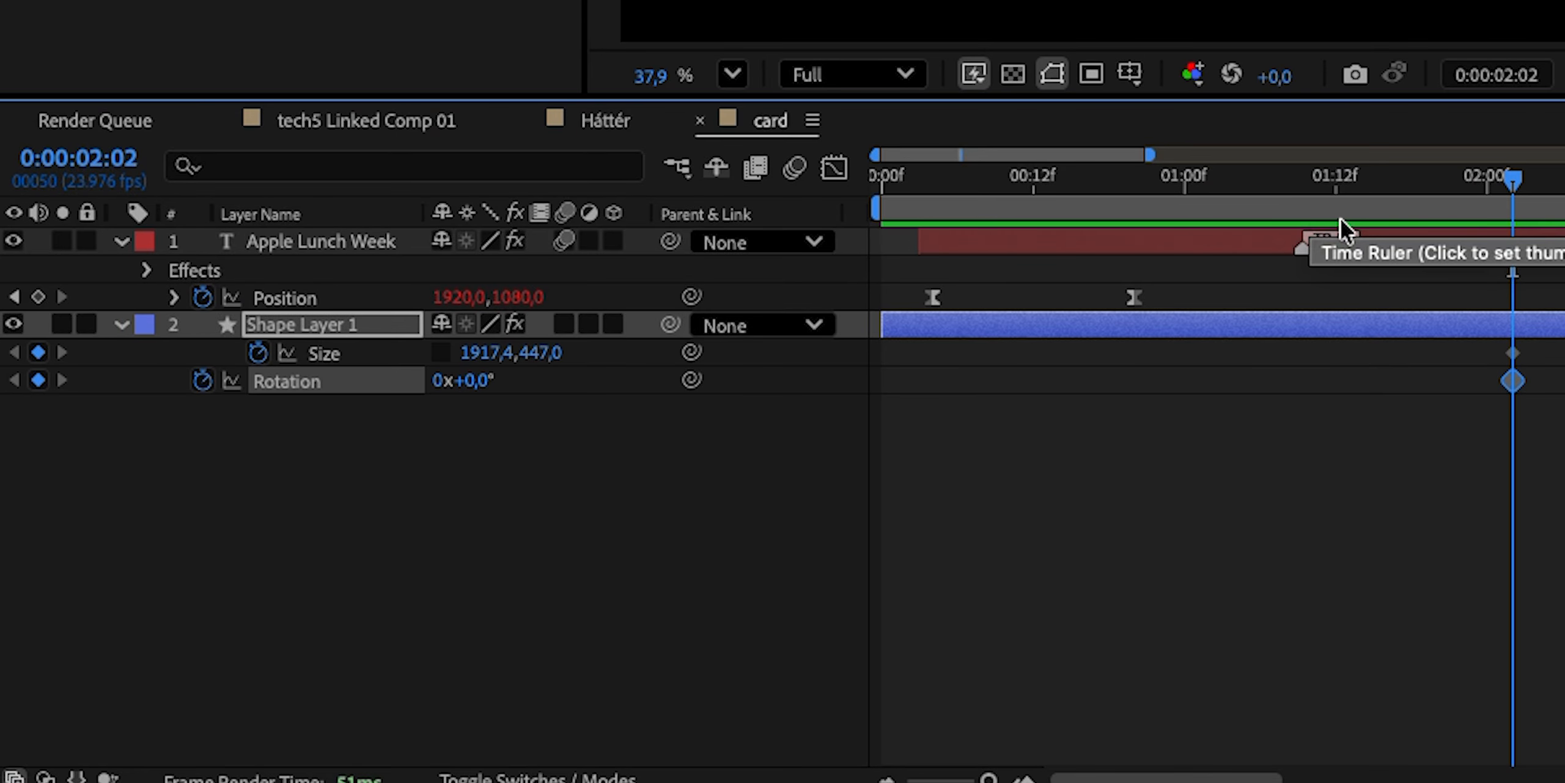
drag(540, 353, 881, 353)
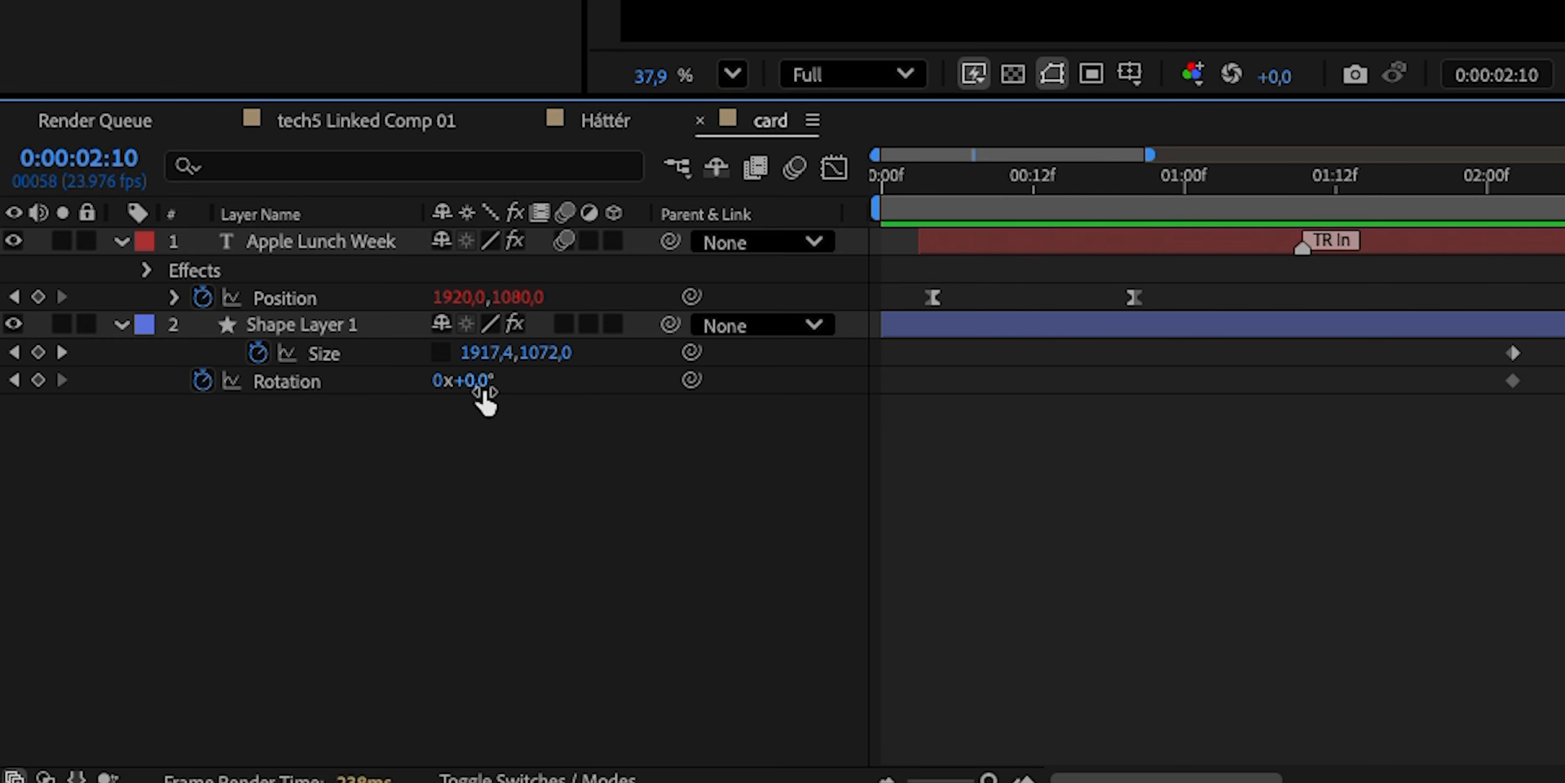
- Set the shape layer's rotation to 10° at 2:10 and copy its 0° keyframe to 2:18
click(483, 391)
text(10)
key(Return)
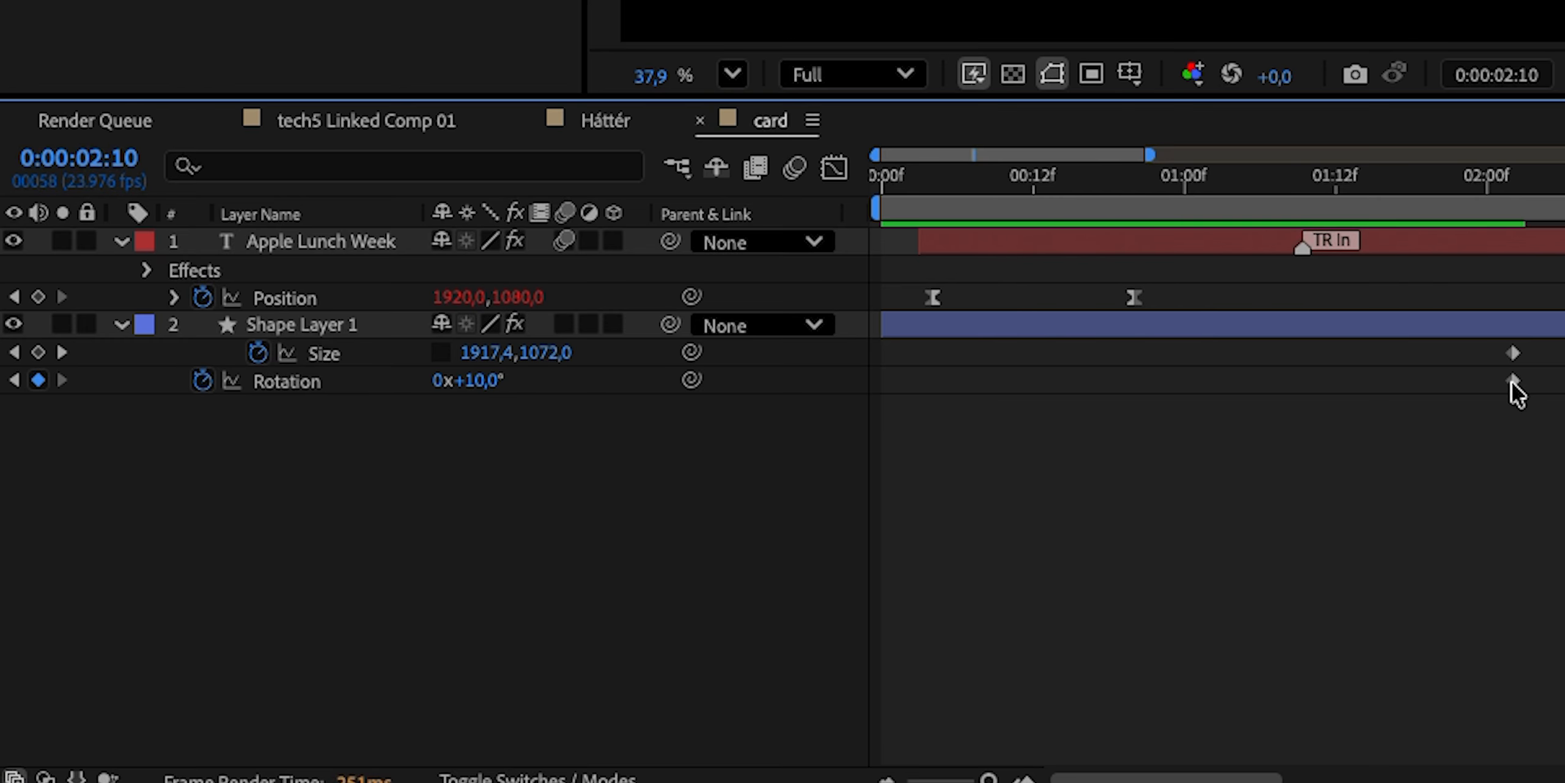
click(1512, 382)
key(ctrl+c)
key(k)
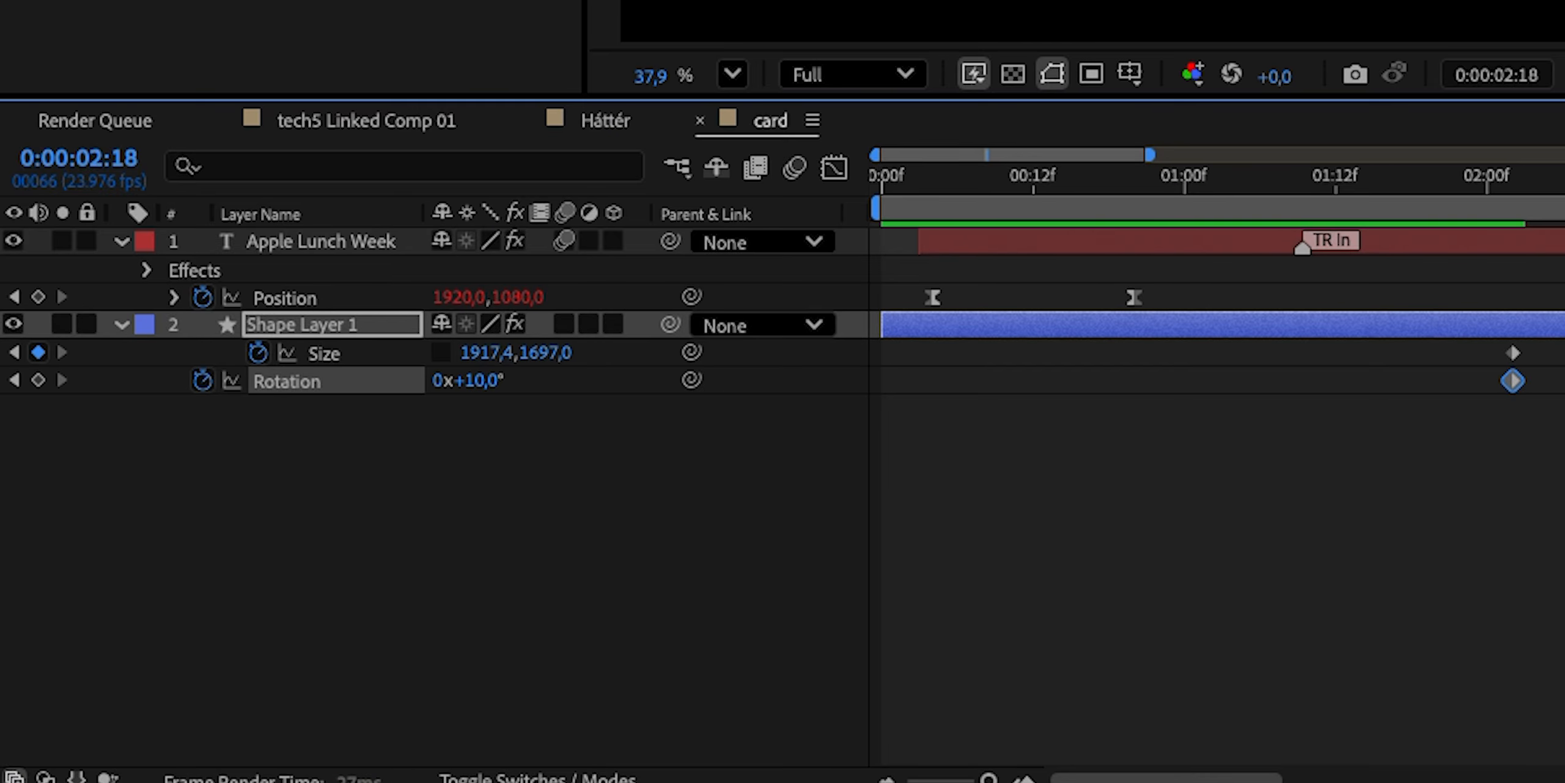
key(ctrl+v)
- Easy Ease the shape layer's size and rotation keyframes, and shape the size speed curve with an early peak and long ease-out
drag(1564, 349, 1494, 384)
key(F9)
click(834, 167)
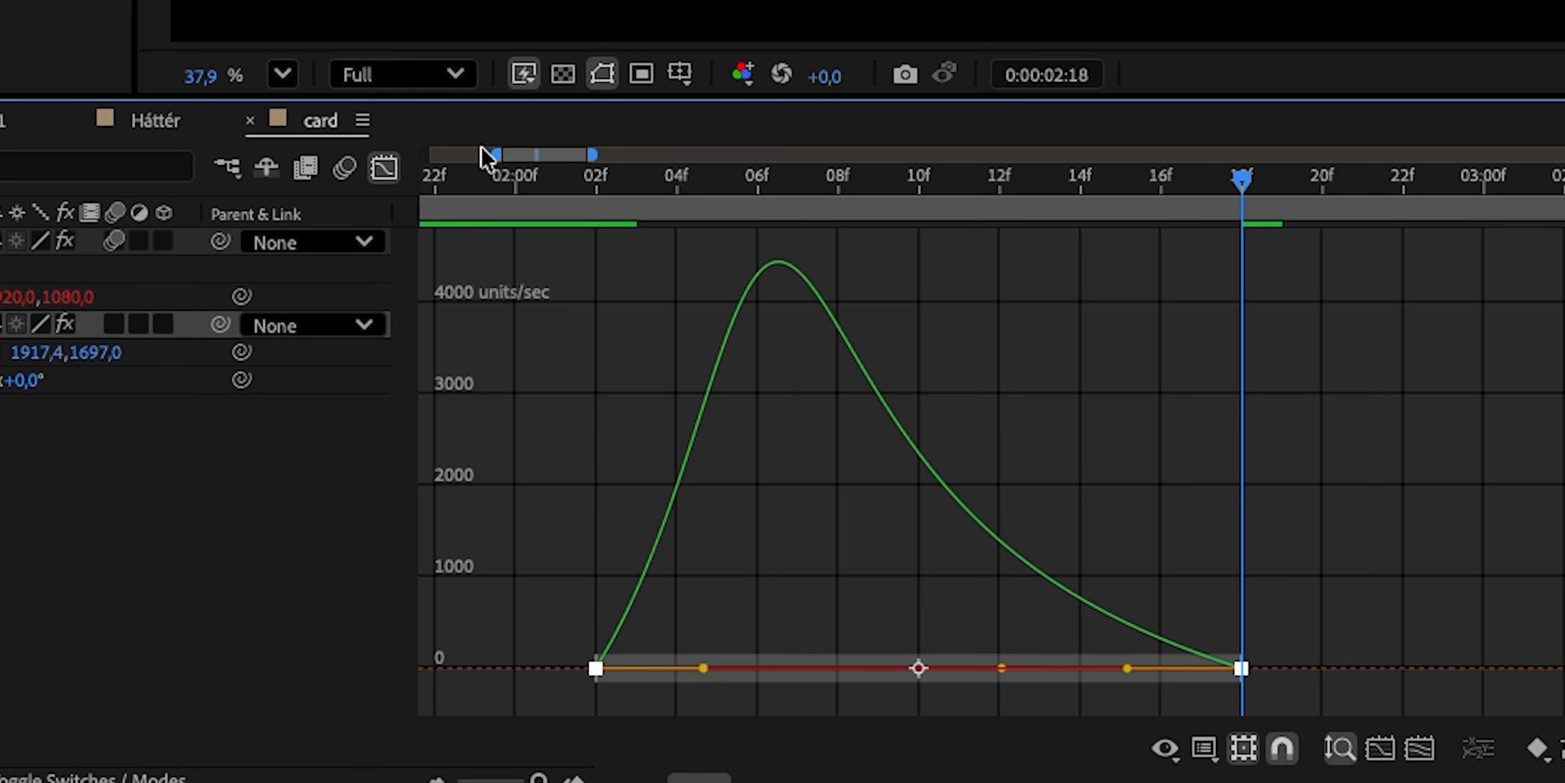
click(389, 168)
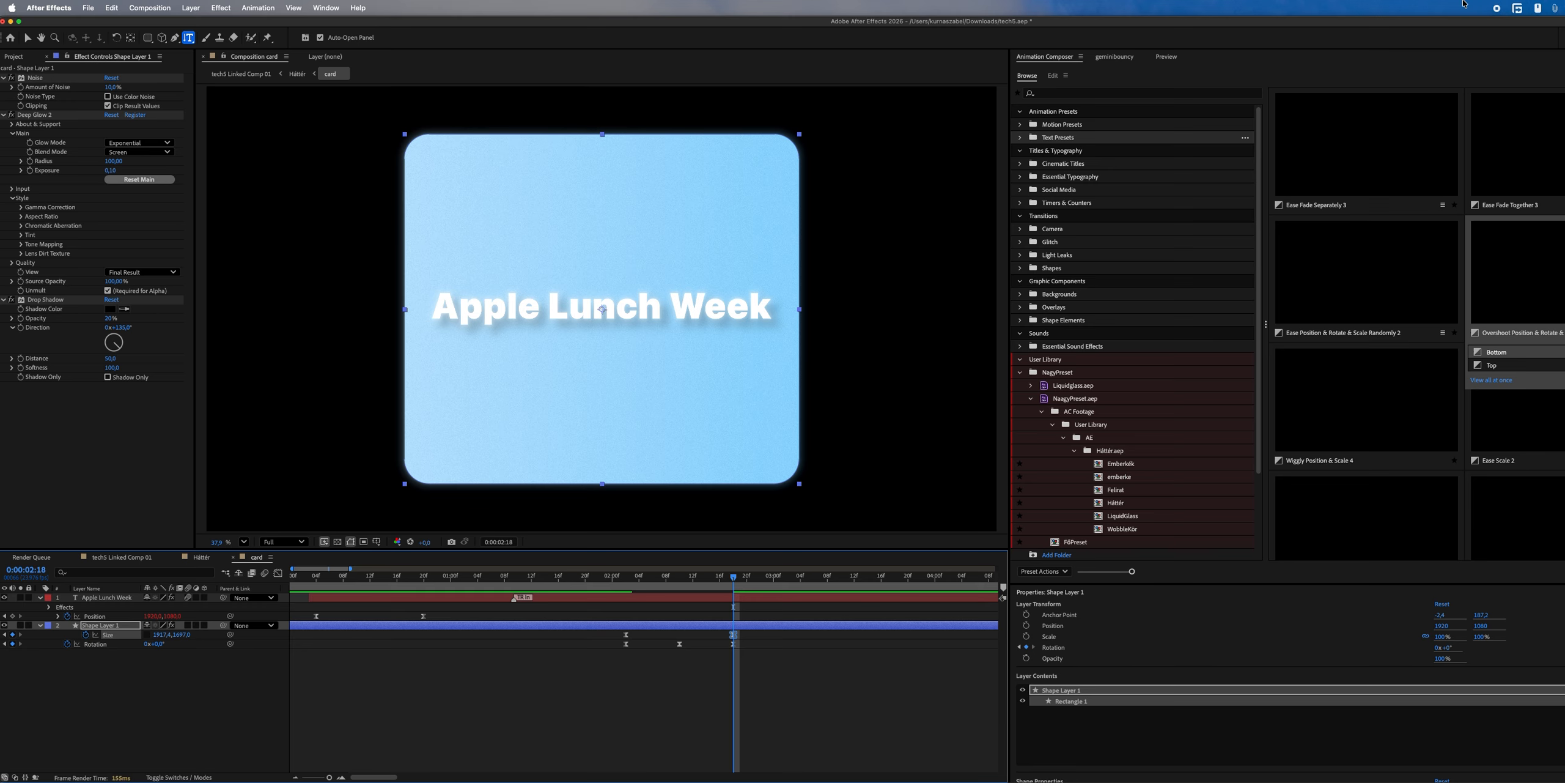
- Apply a bounce to the shape layer's rotation with the Bounce Generator script and preview the animation
click(1135, 58)
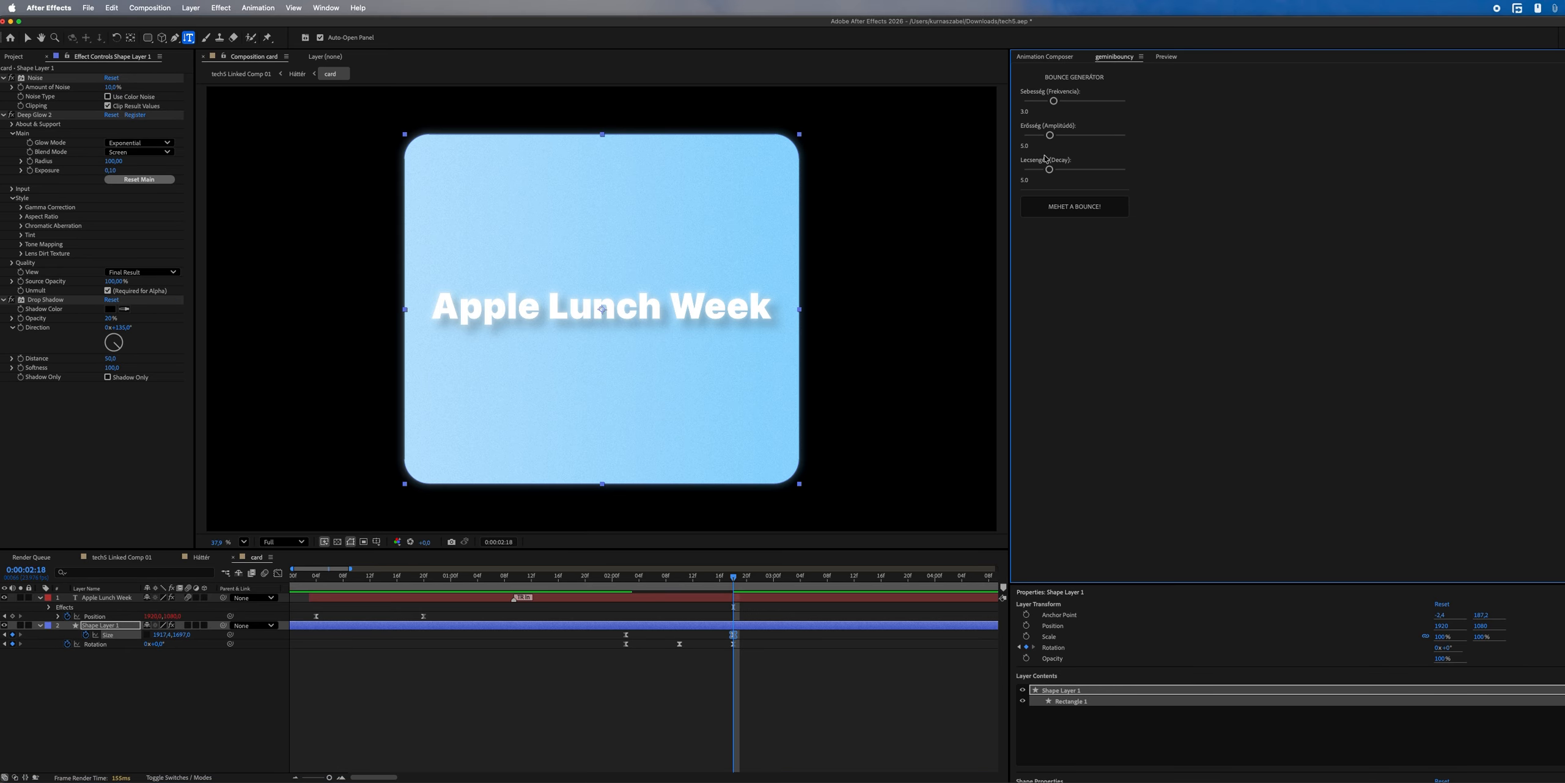
click(1075, 206)
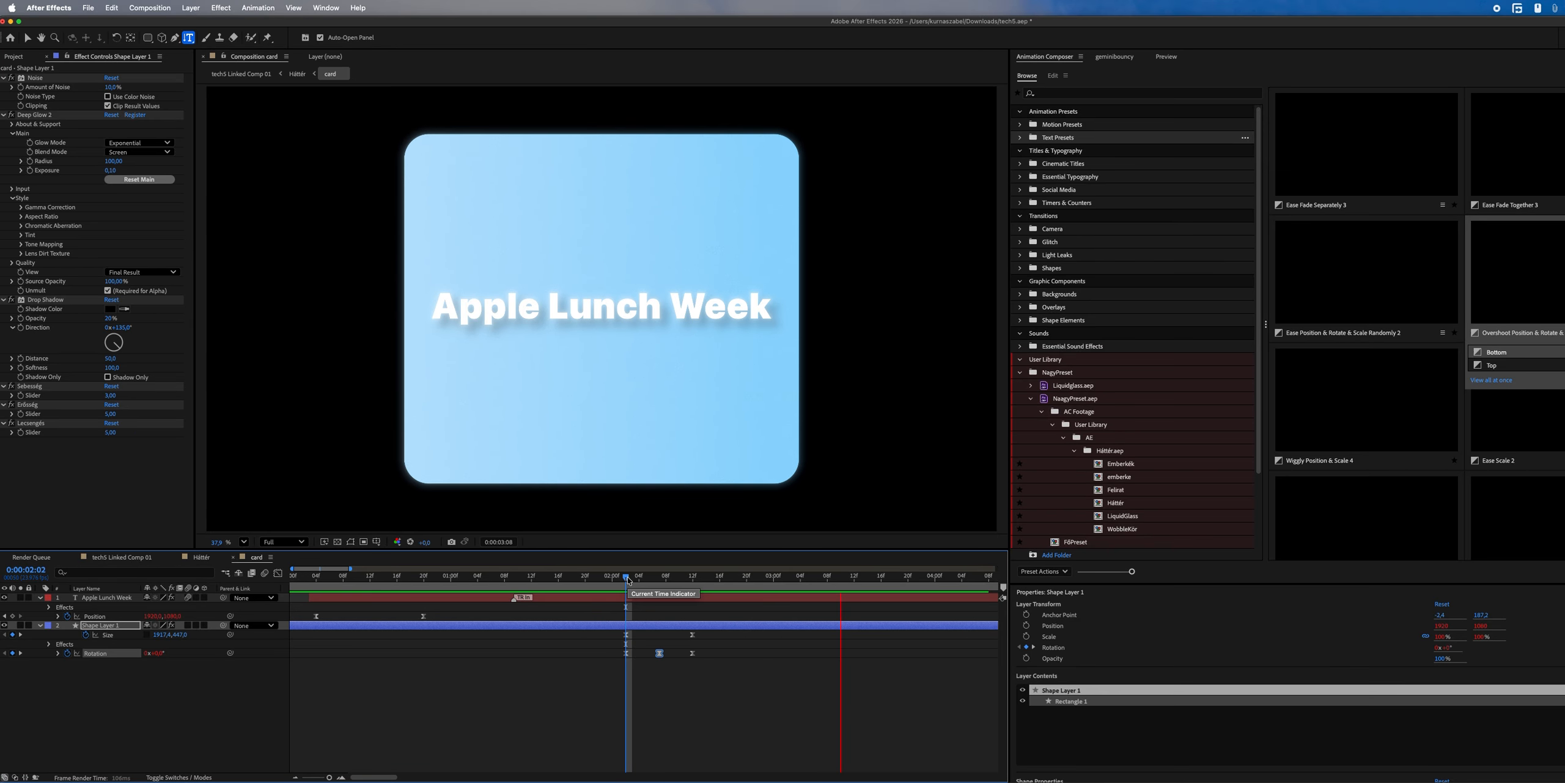
key(space)
- Change the shape layer's middle rotation keyframe at 2:07 to 4°
click(658, 577)
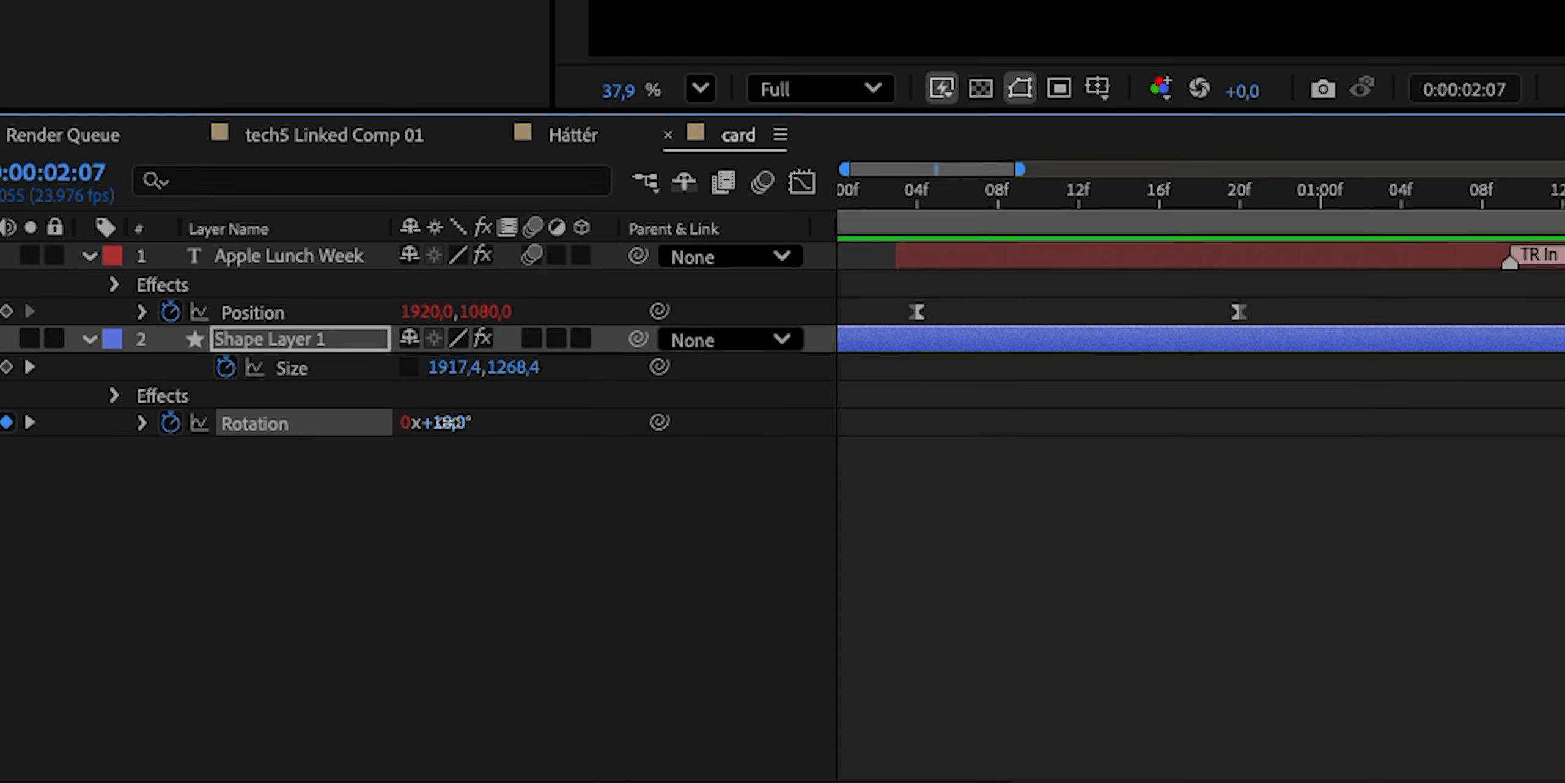
click(160, 653)
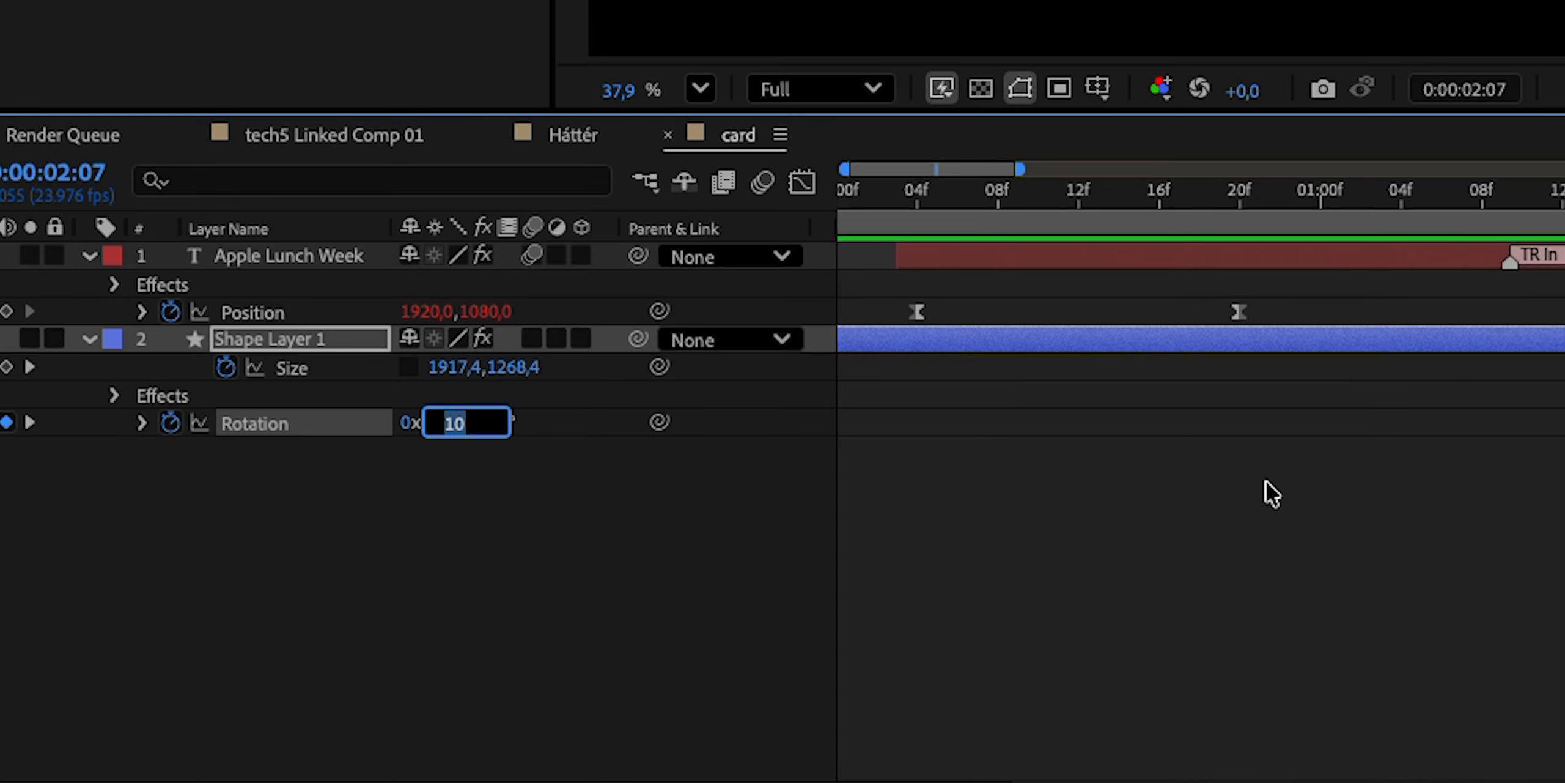
text(4)
click(473, 673)
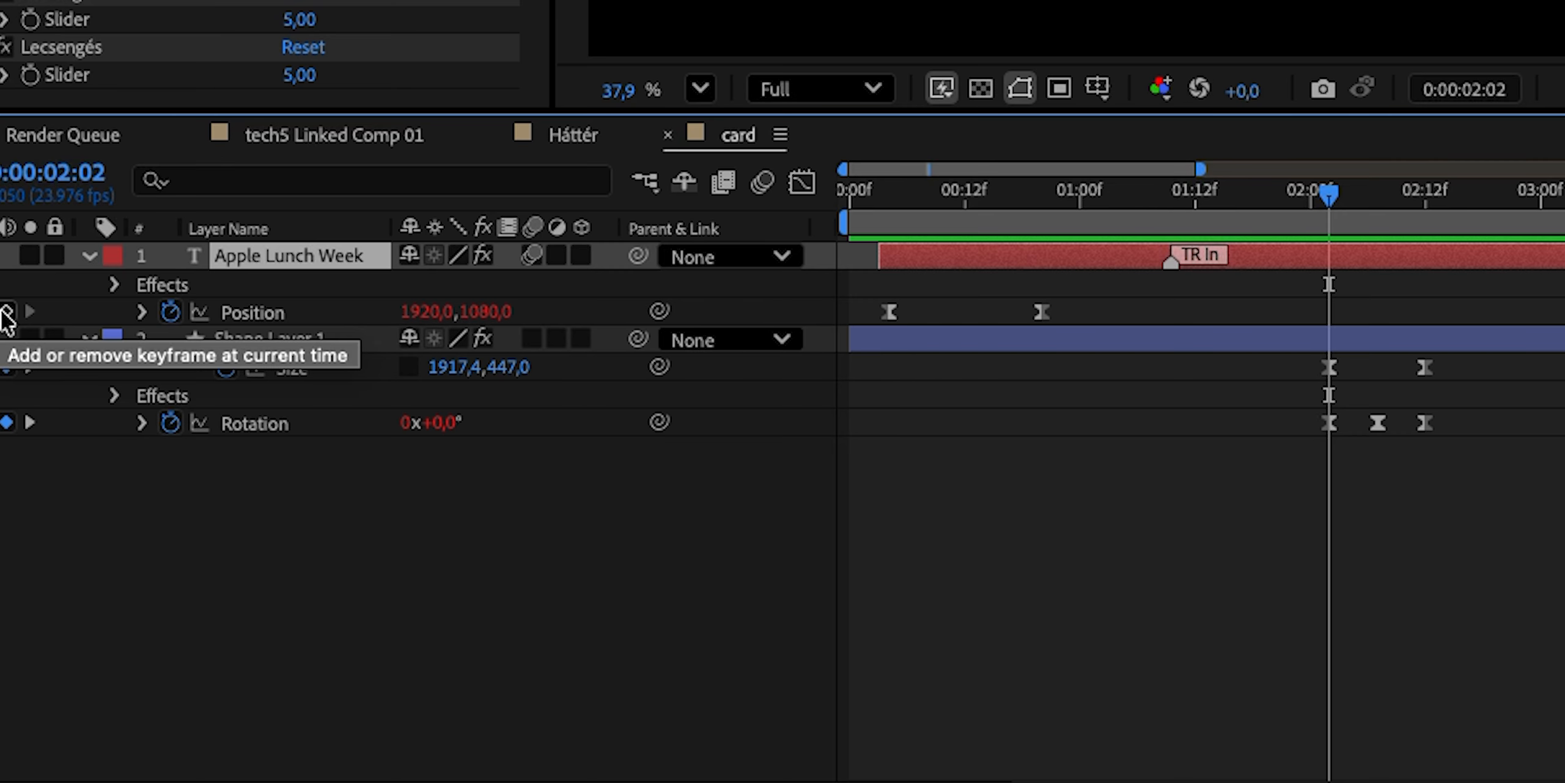
- Keyframe the Apple Lunch Week text's position at 2:02, raise it to the card's upper edge at 2:12, and ease the speed curve
click(5, 313)
key(shift+Page_Down)
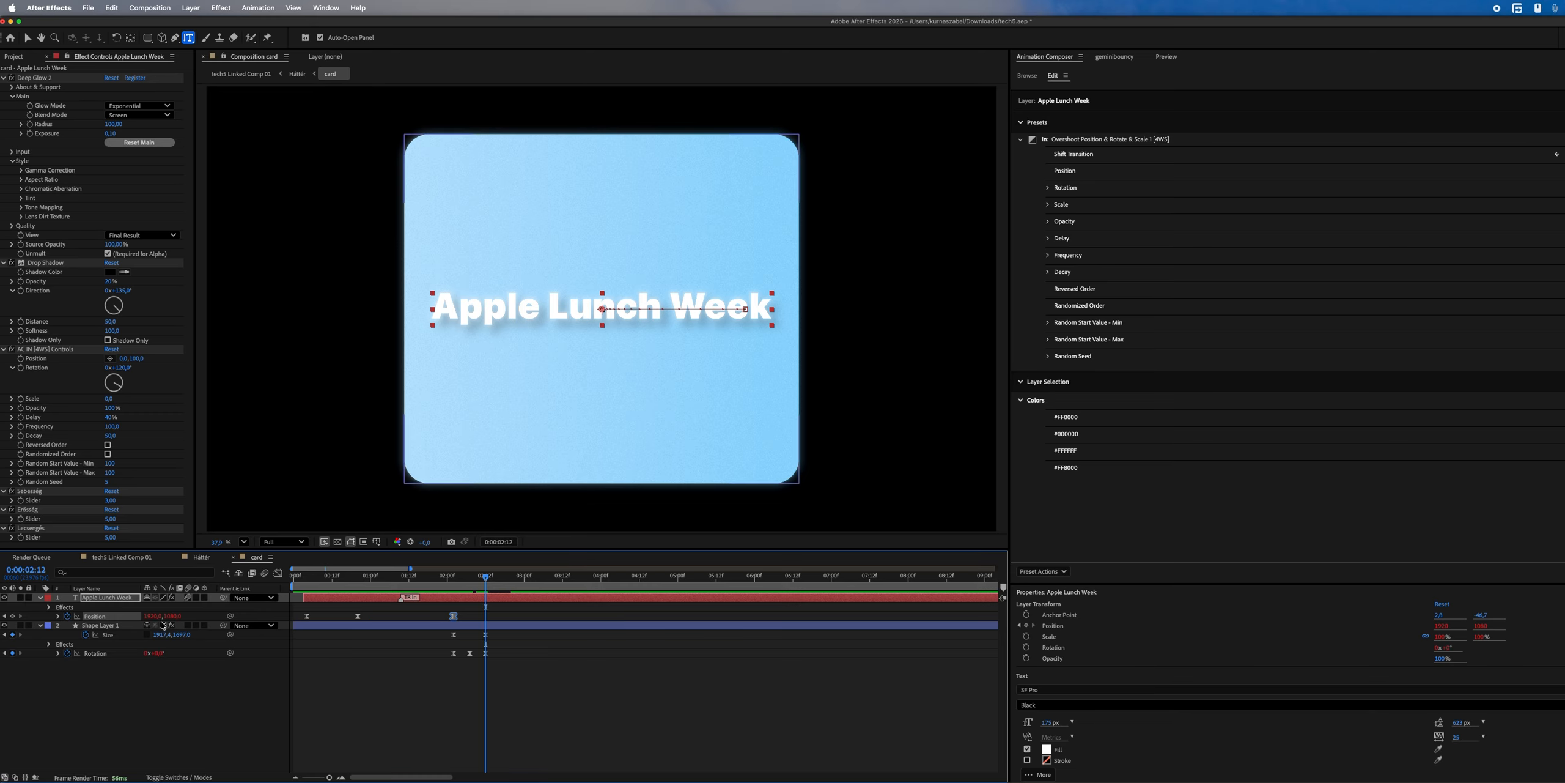
drag(173, 616, 98, 616)
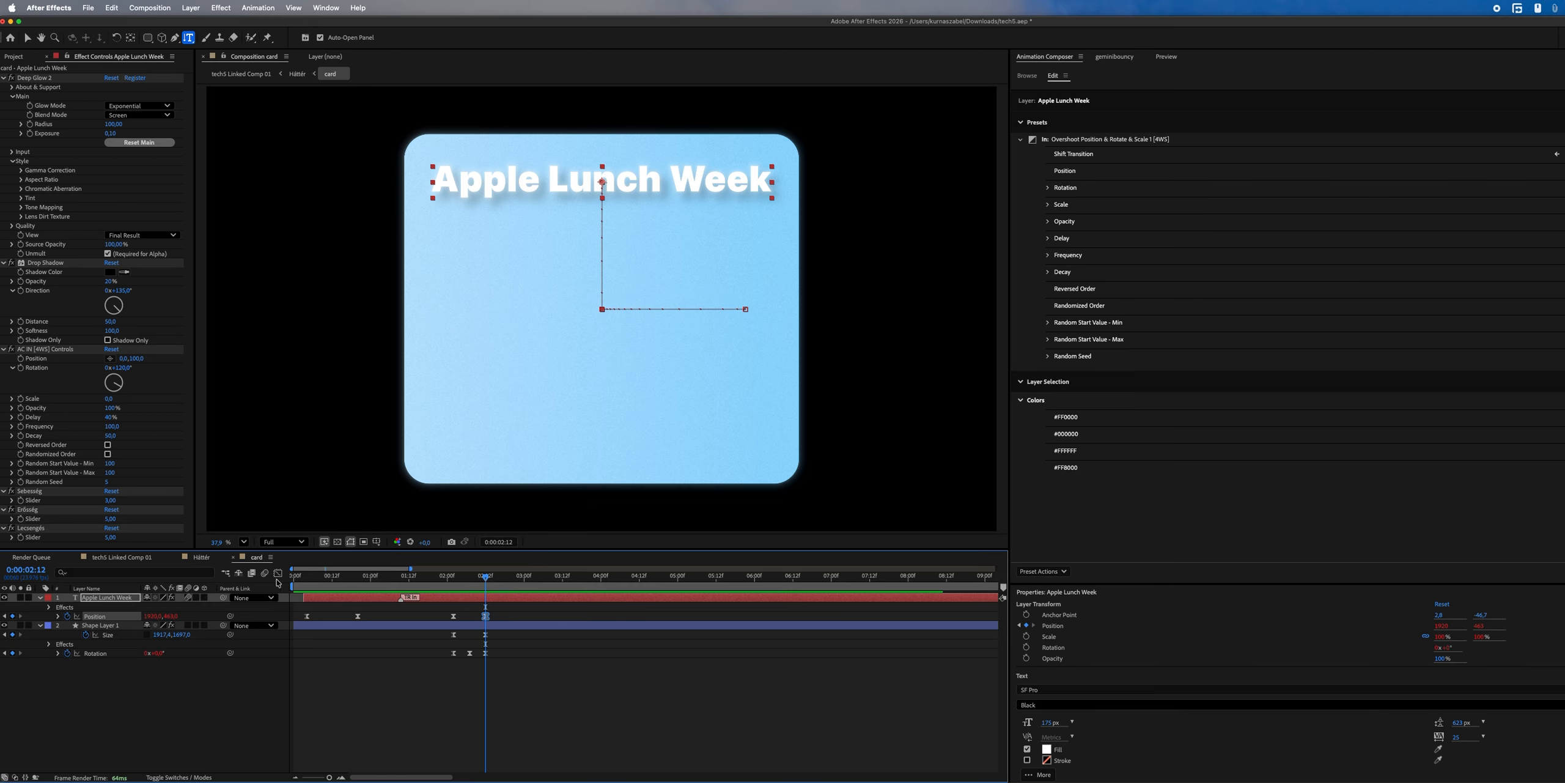
click(277, 573)
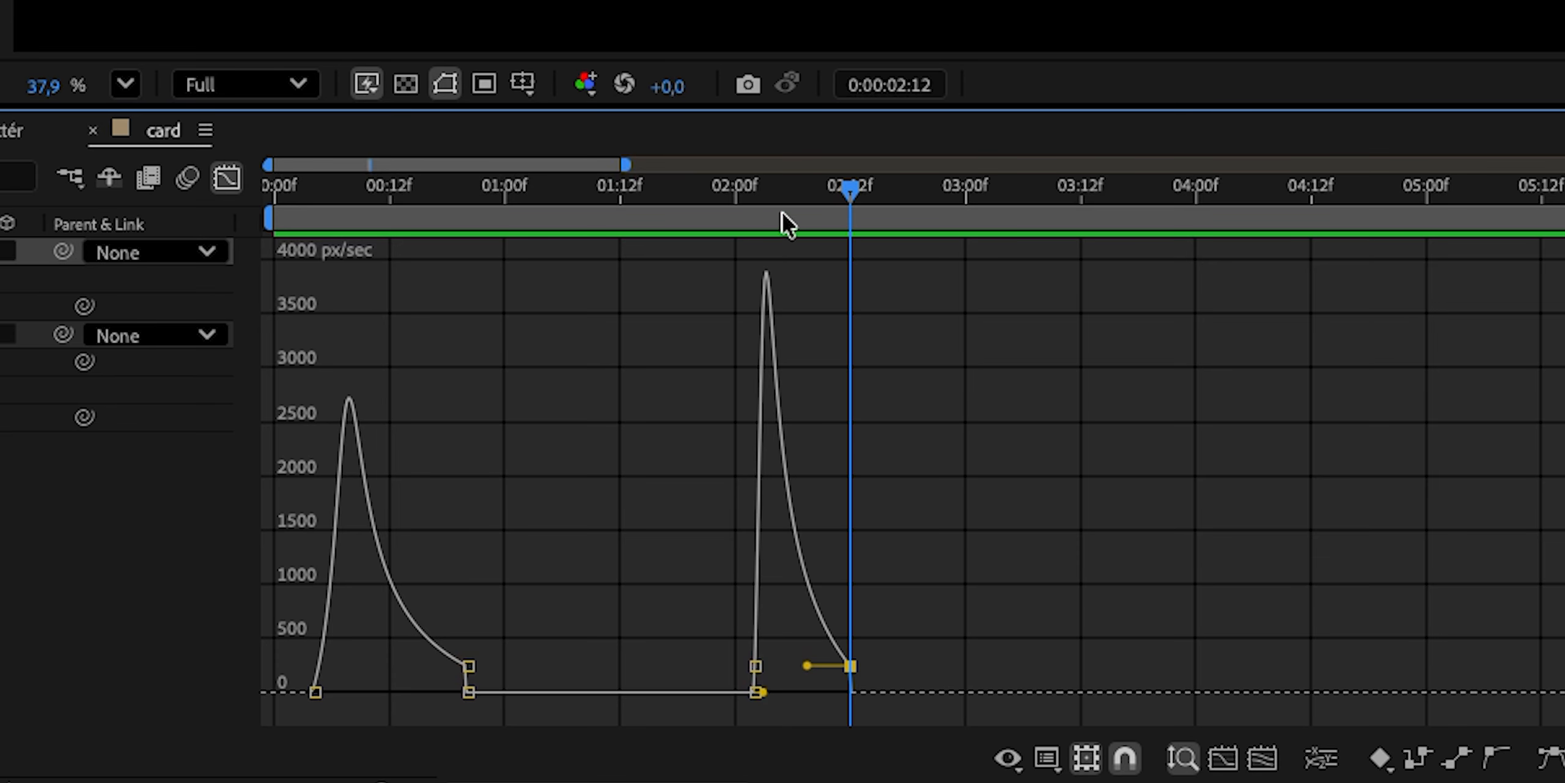
- Split the Apple Lunch Week layer at 2:04 and change the second part's text to "2 New Additions"
click(459, 582)
key(shift+F3)
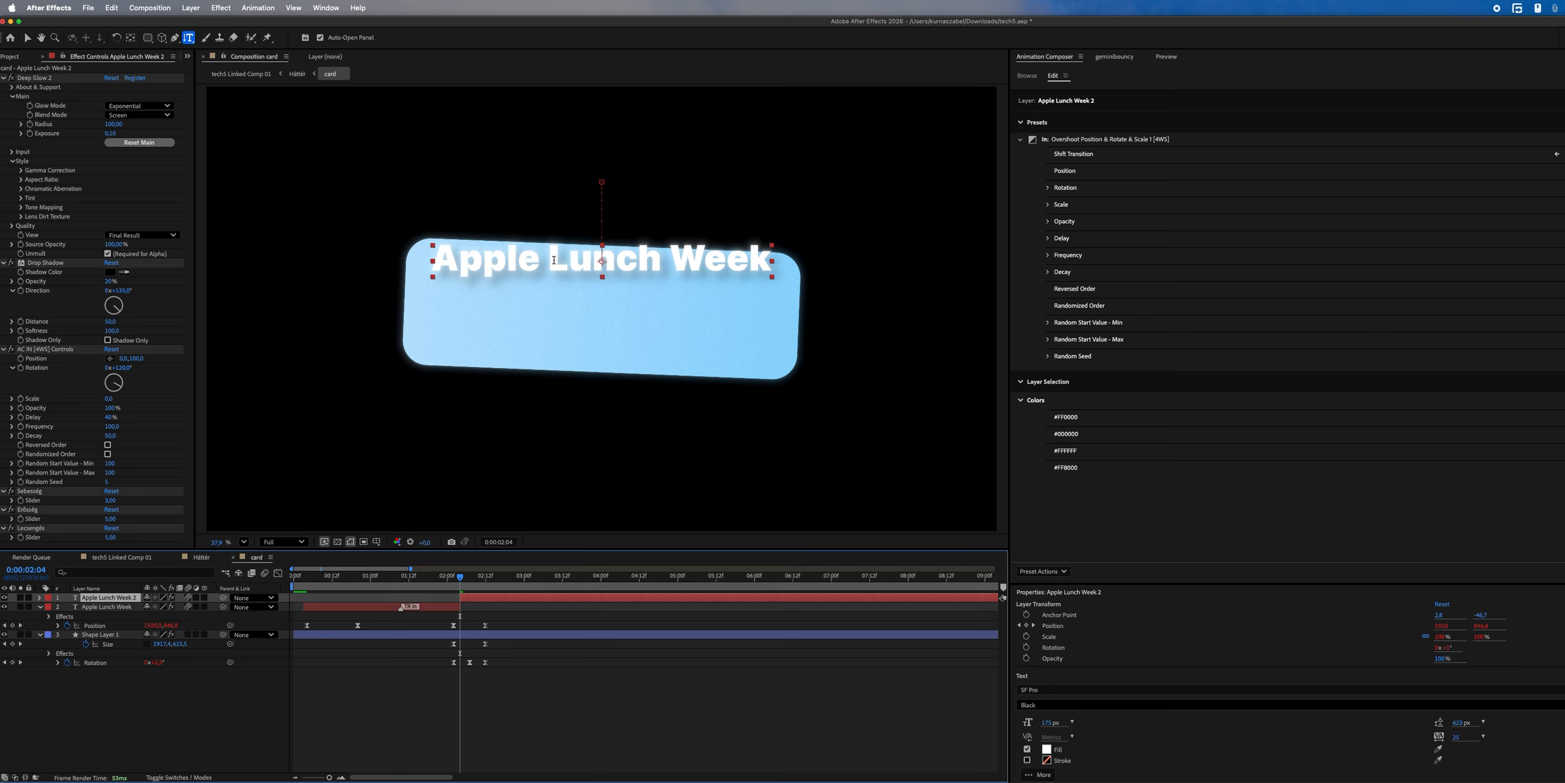
click(554, 260)
key(super+a)
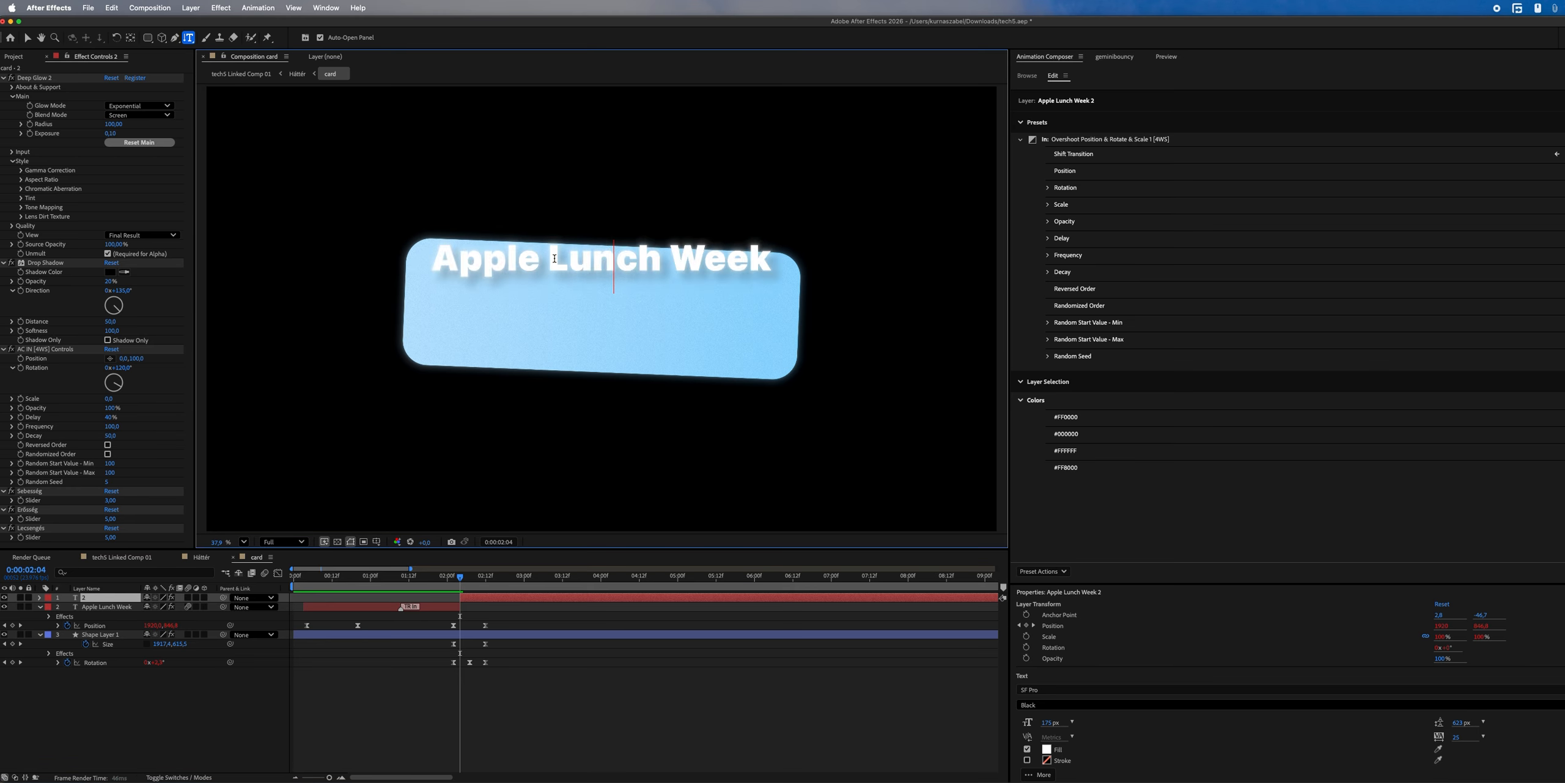
text(2 New Additons)
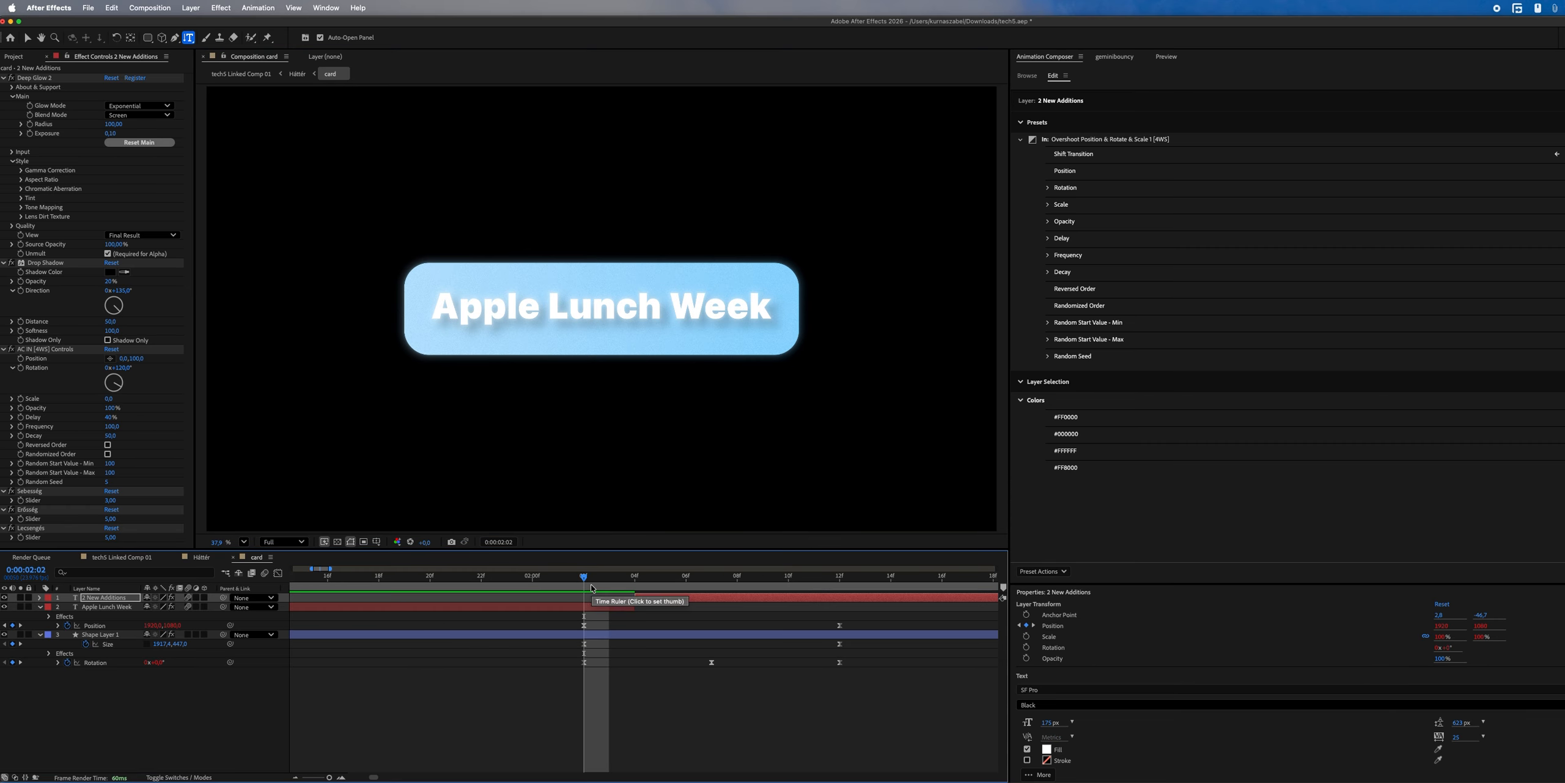
- Link the rotation of both the 2 New Additions and Apple Lunch Week layers to Shape Layer 1's rotation
key(space)
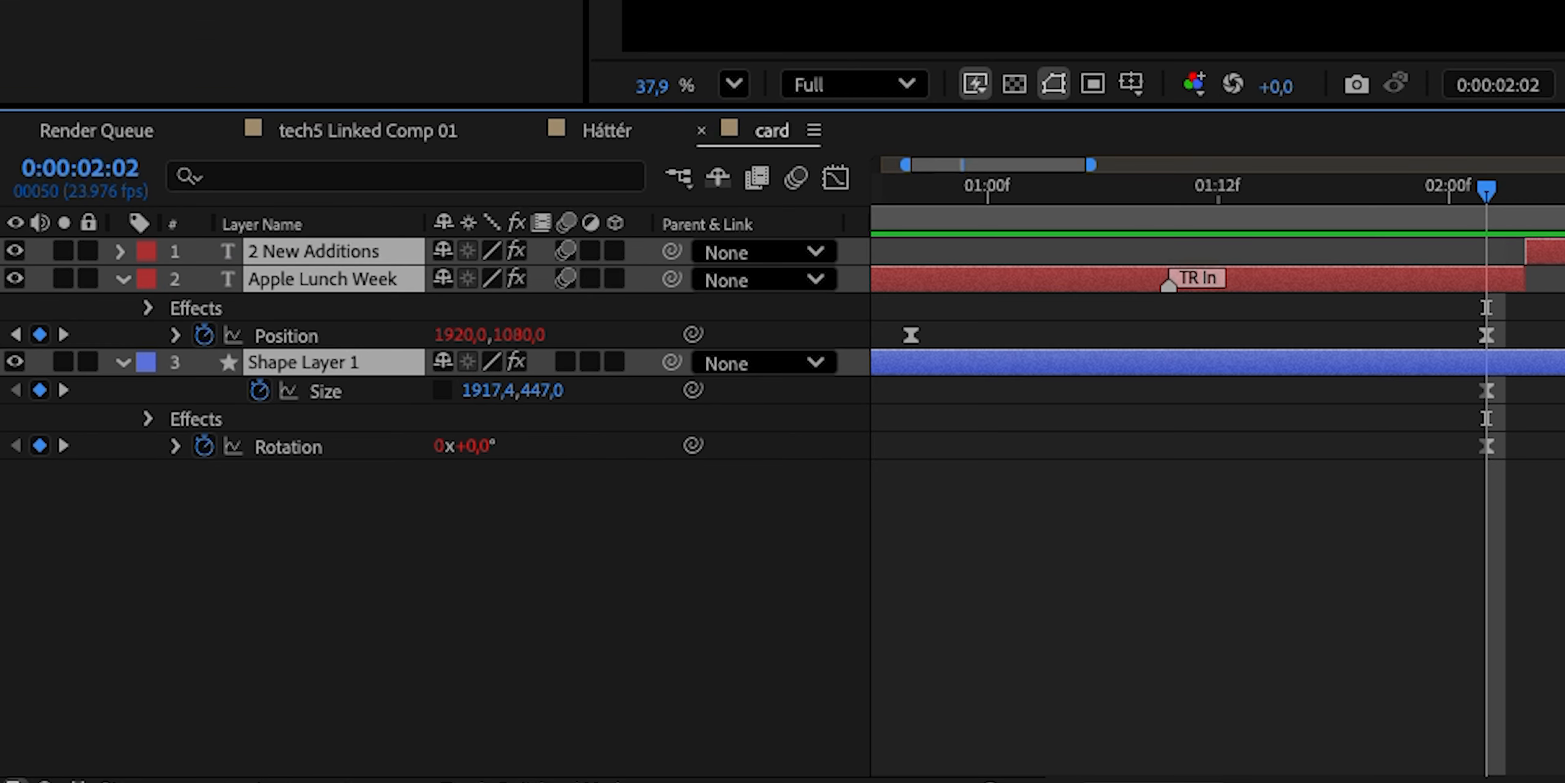
key(u)
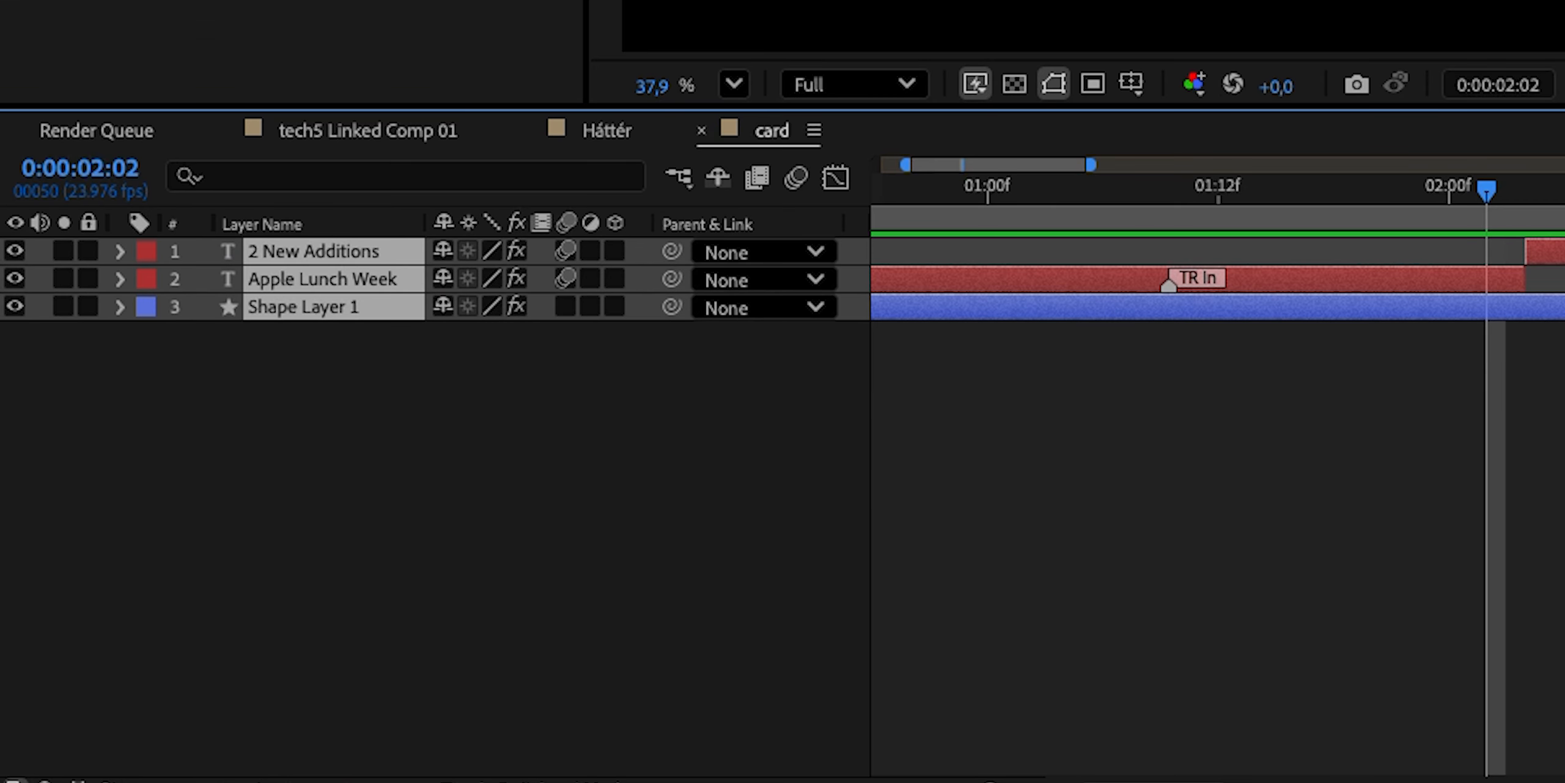
key(r)
drag(693, 279, 394, 365)
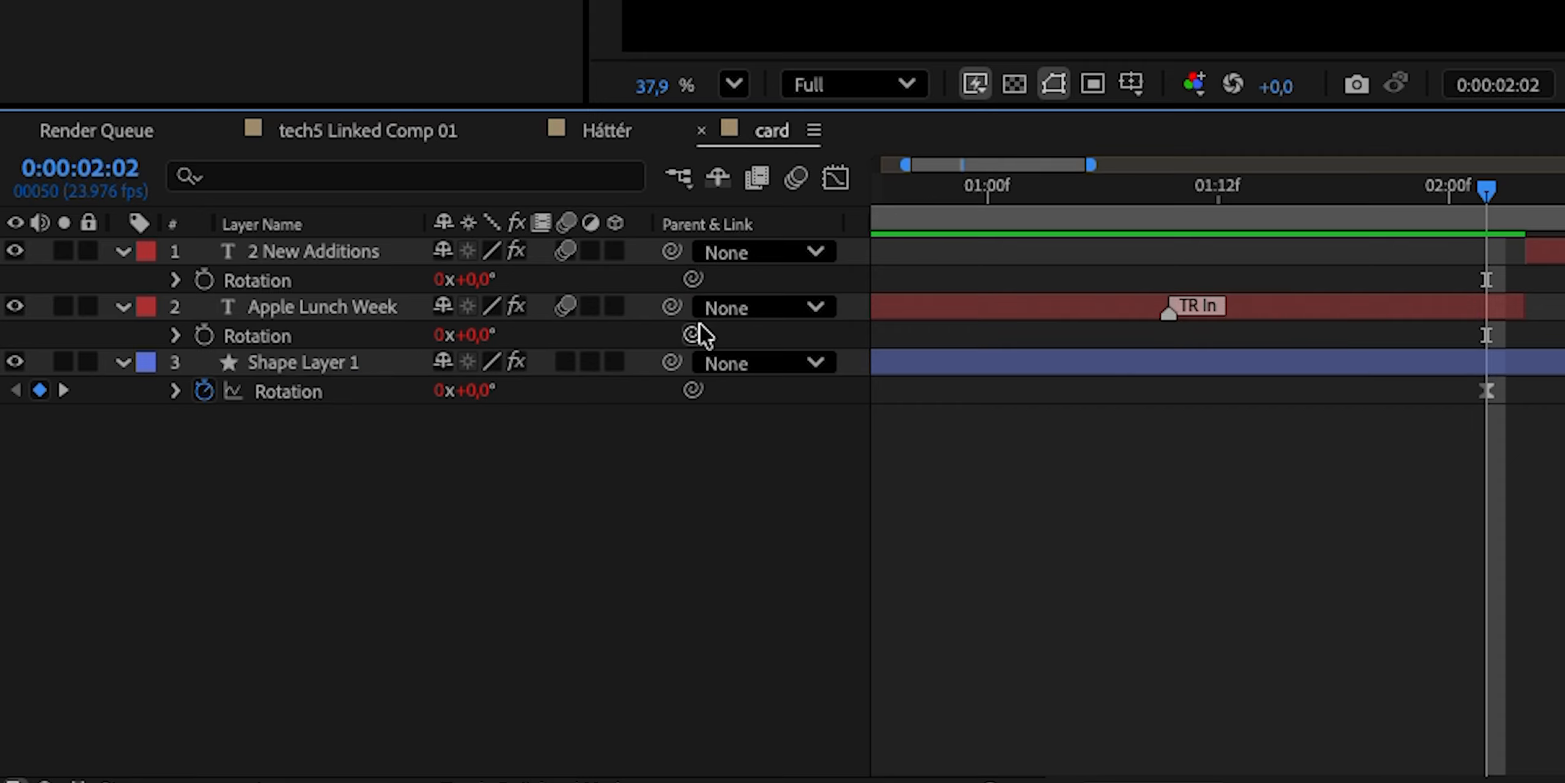
drag(693, 333, 290, 405)
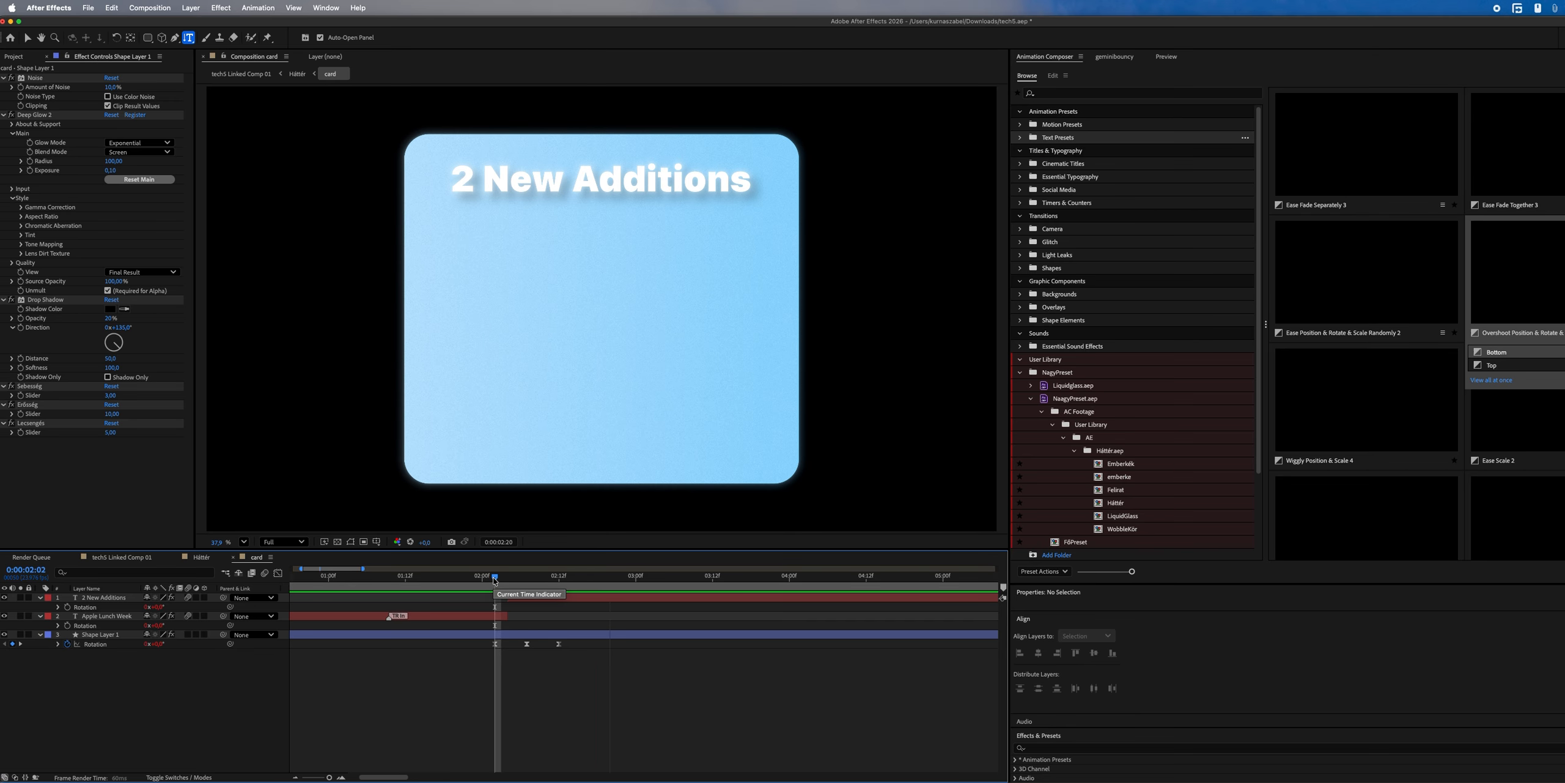
click(610, 578)
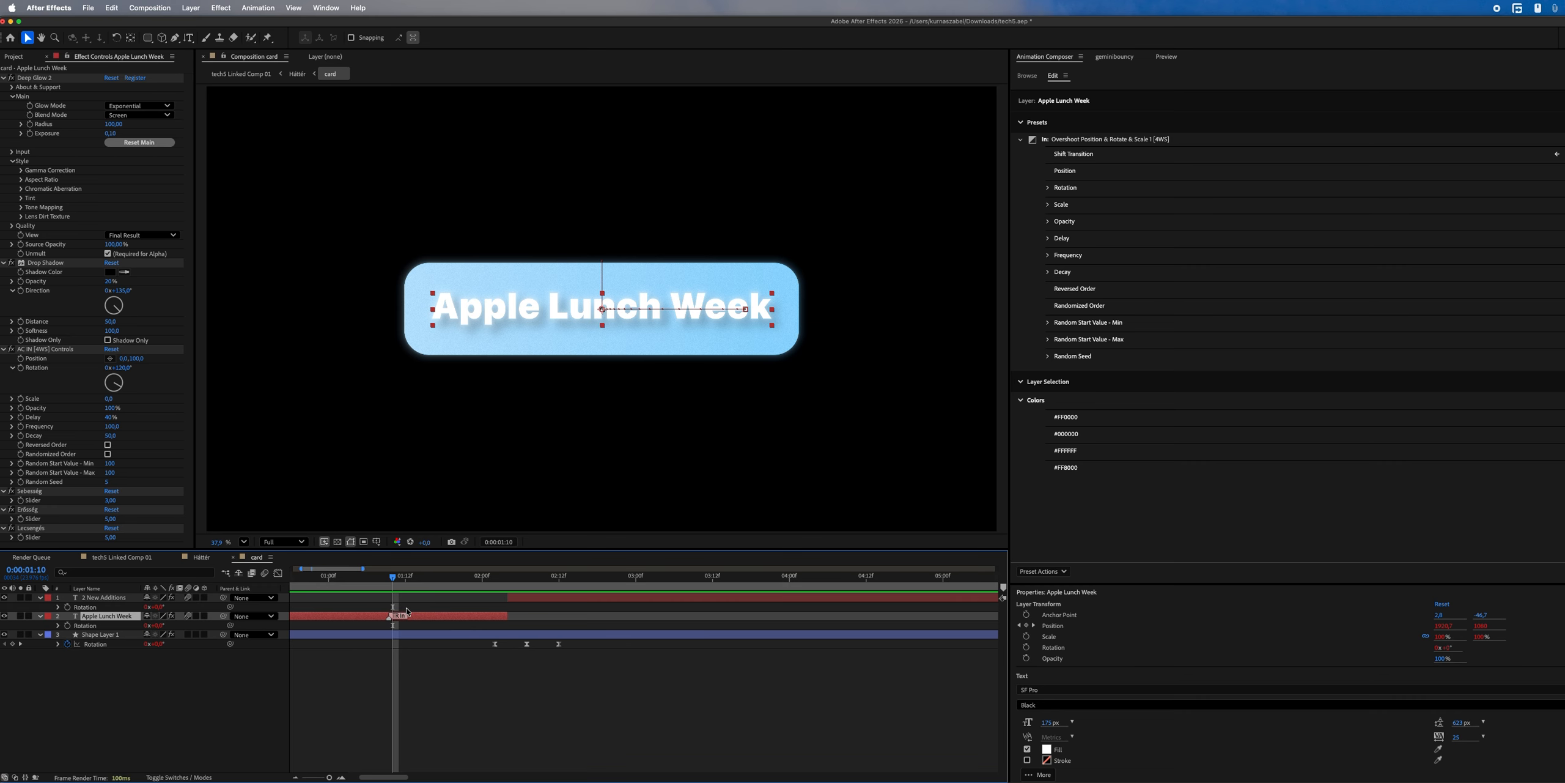
- Duplicate the Apple Lunch Week layer, change the copy's text to "Ipad Air M4", and show its Scale property
key(ctrl+d)
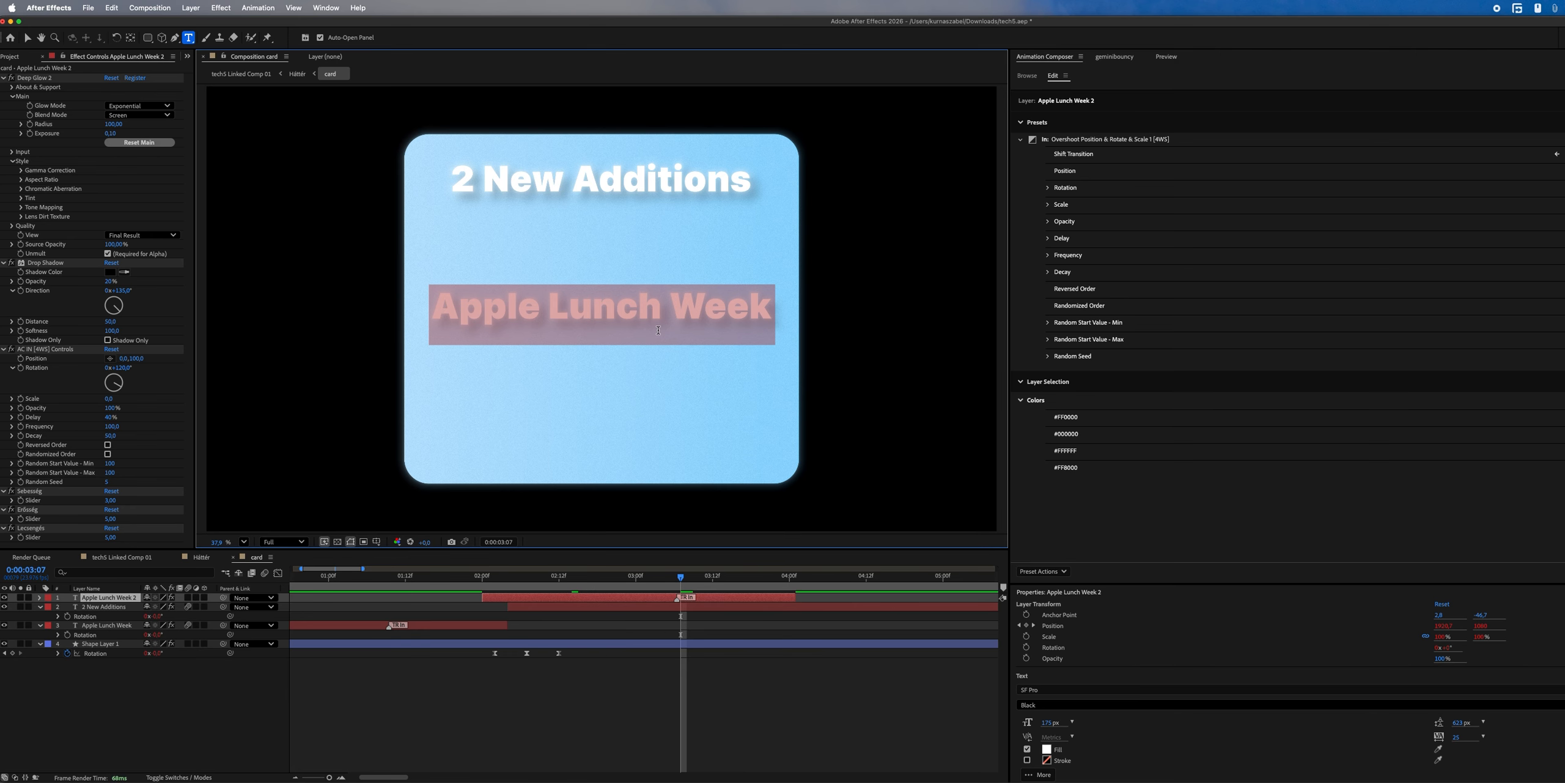
text(Ipad )
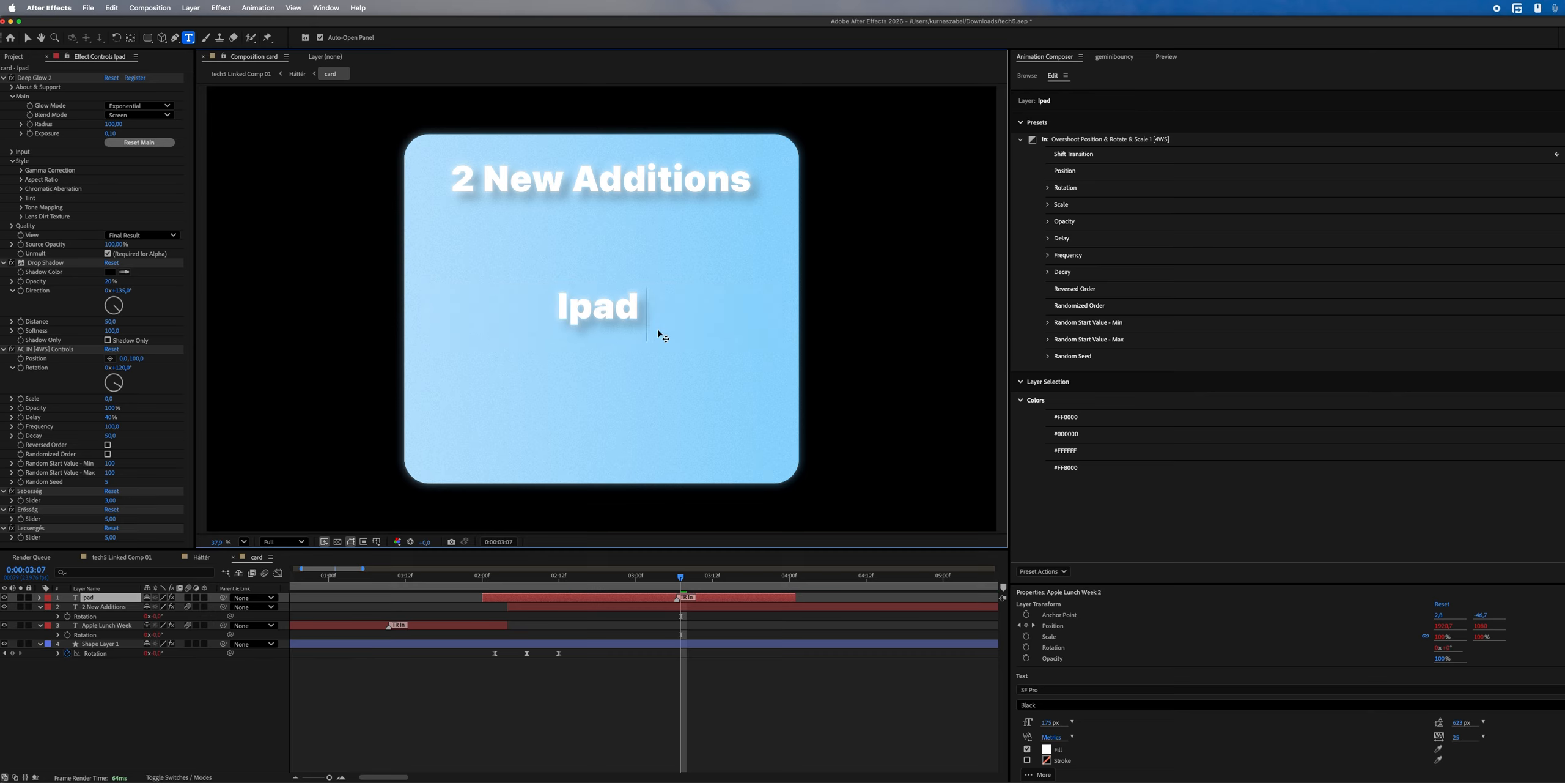
text(Air M4)
key(Escape)
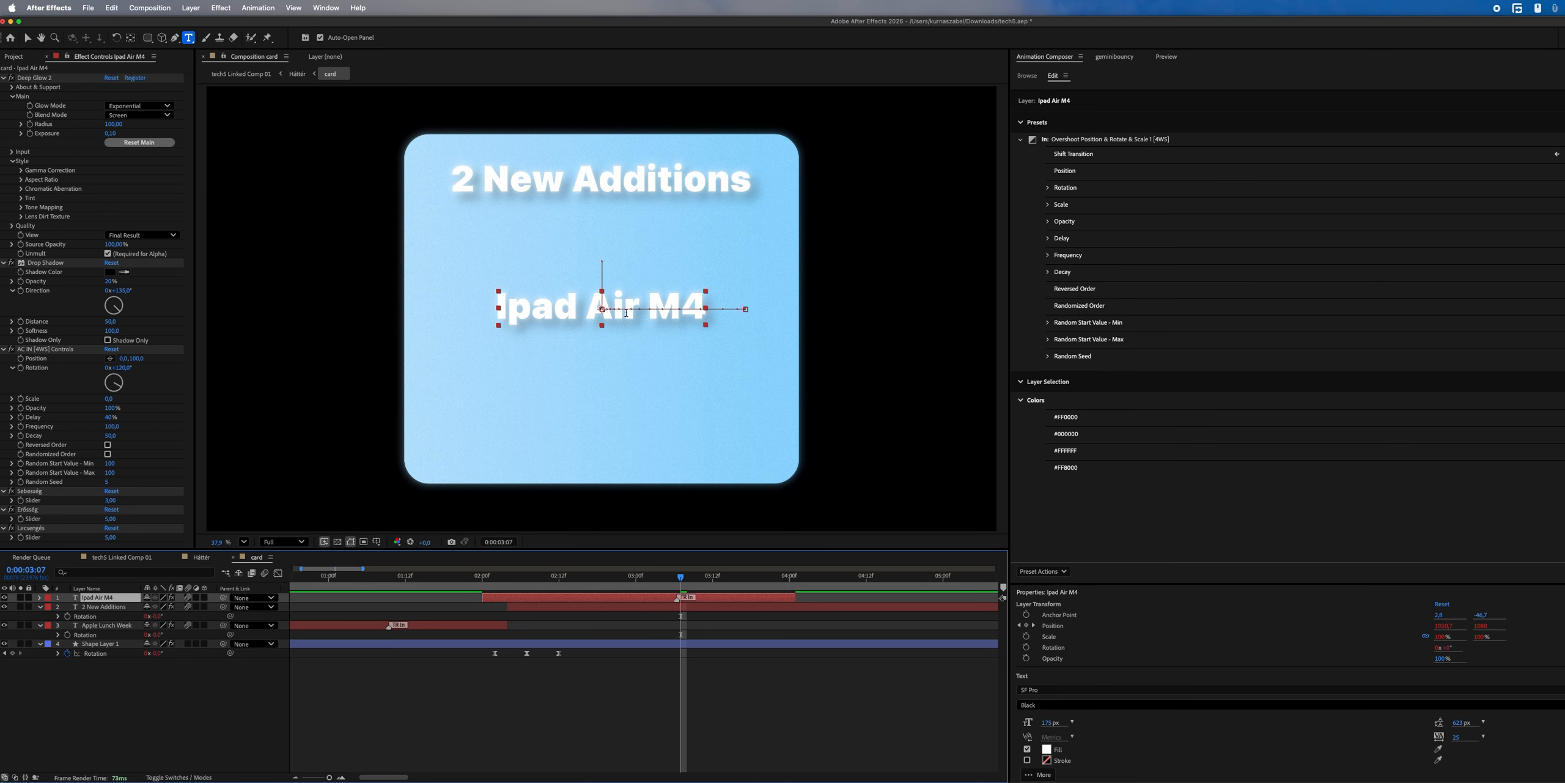
key(s)
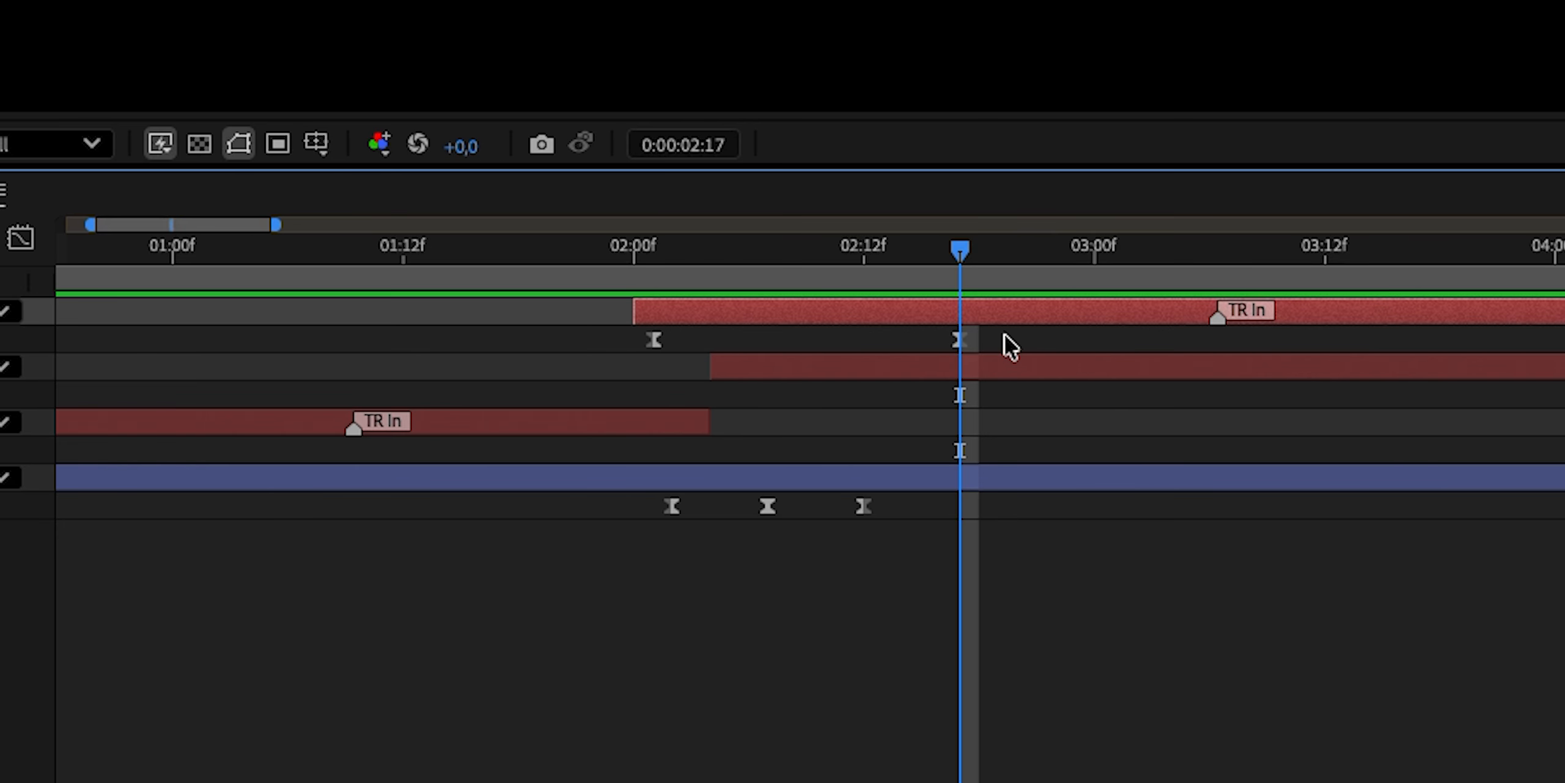
- Animate the Ipad Air M4 text's position so it slides left into the card's lower-left area, and start the layer at 2:21
drag(607, 607, 457, 609)
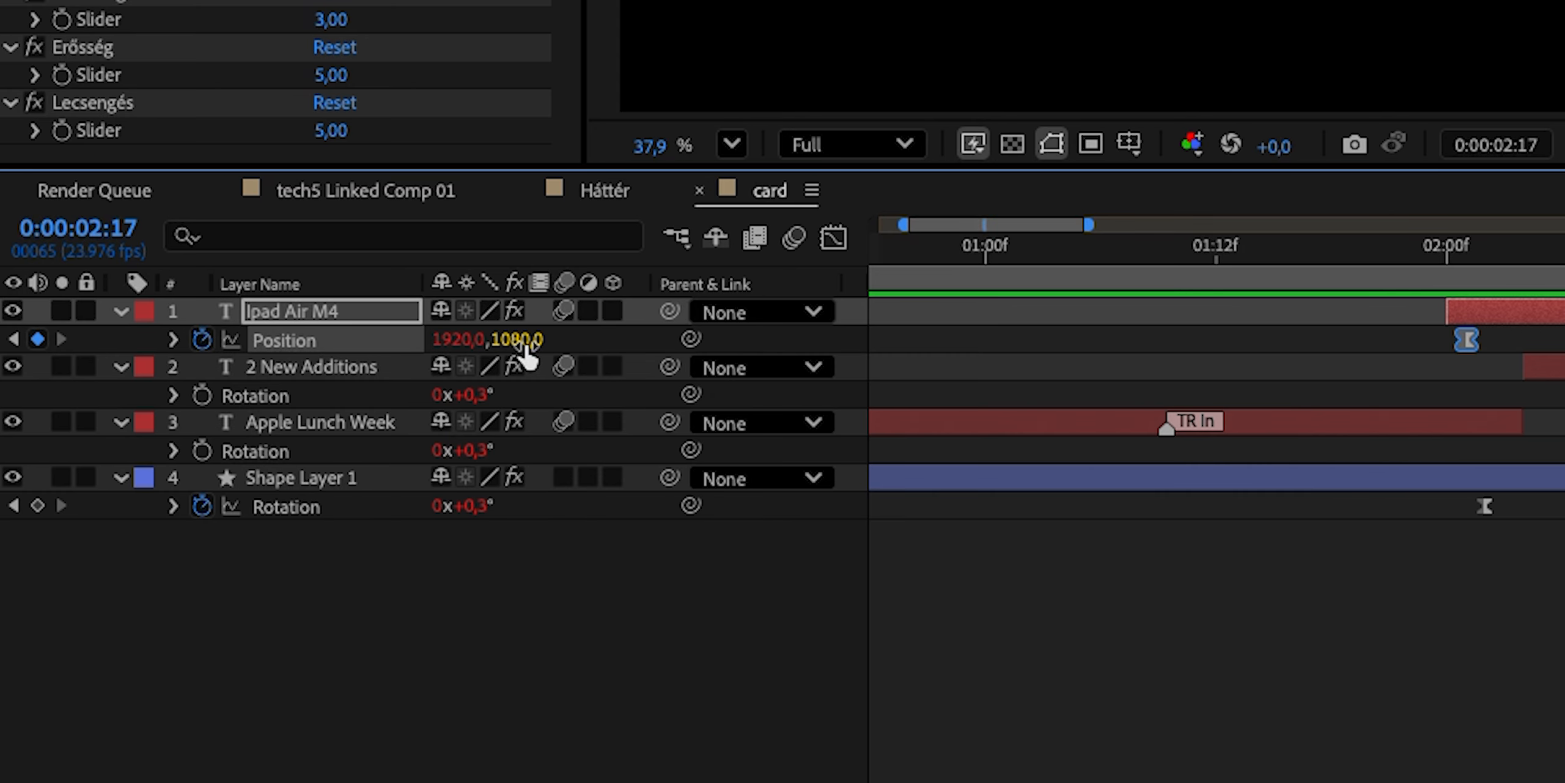
drag(524, 340, 434, 340)
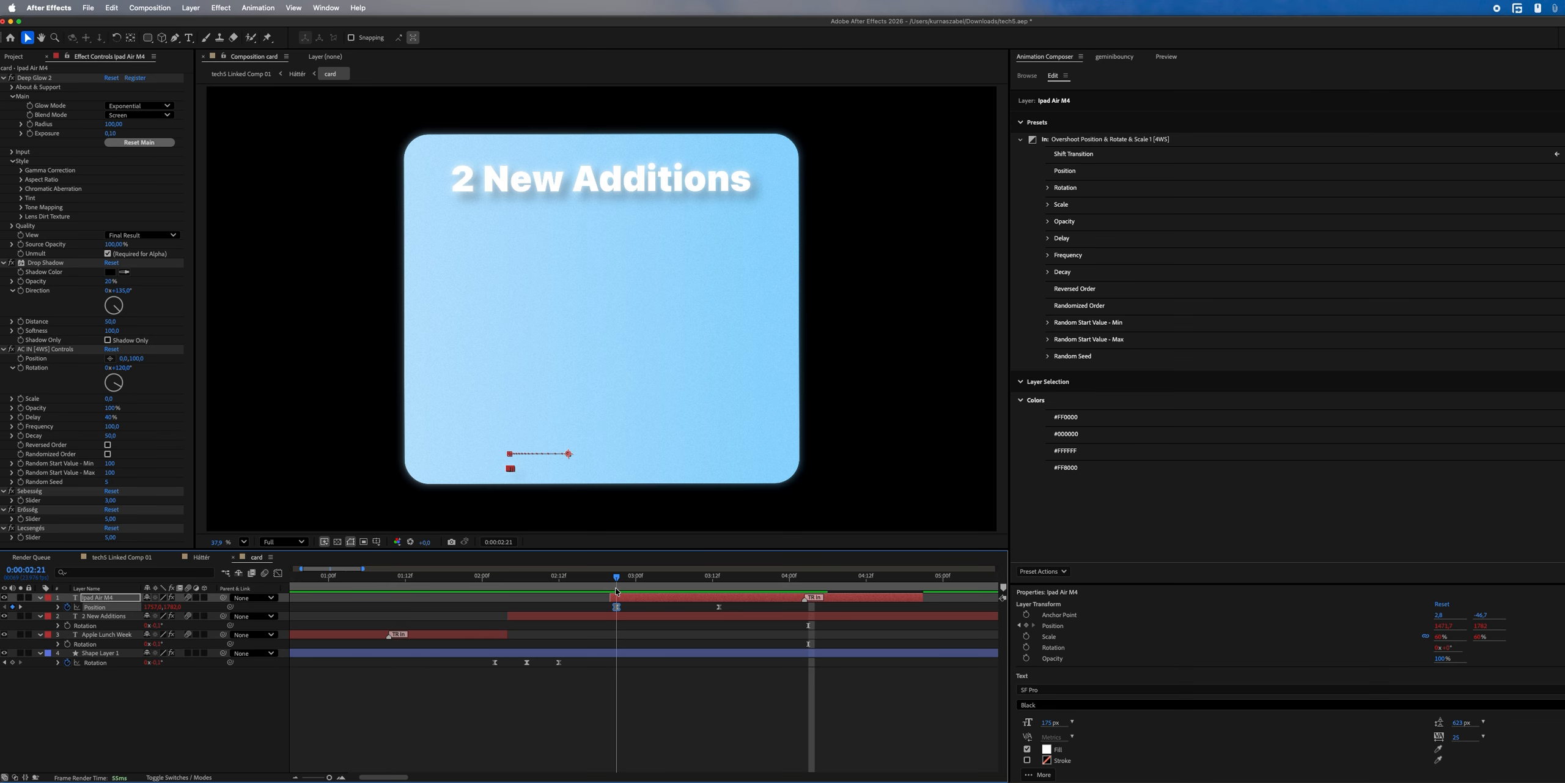
click(617, 577)
click(627, 608)
click(627, 599)
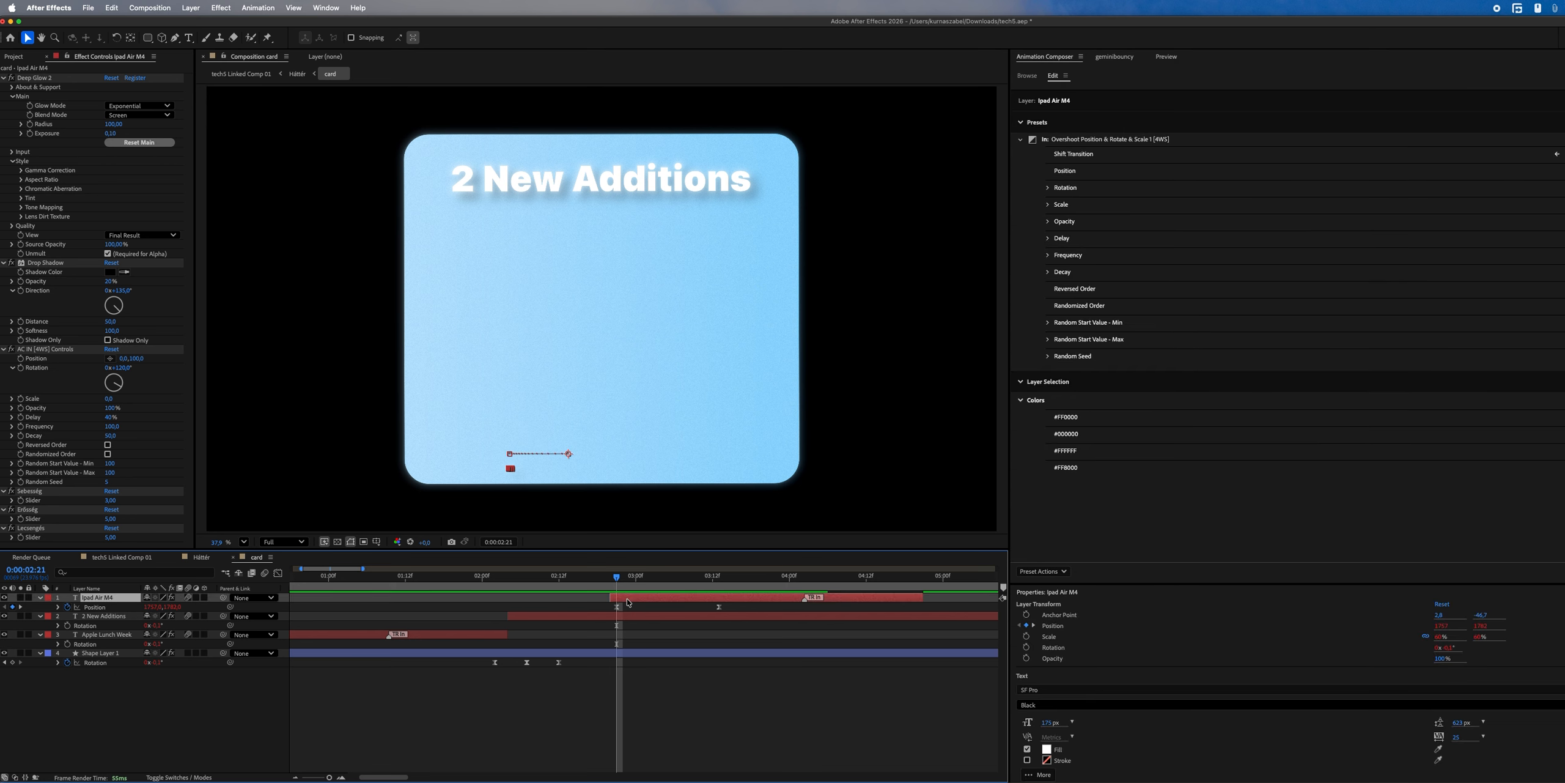
- Duplicate the Ipad Air M4 layer for the card's lower-right area and change the copy's text to "Iphone 17e"
key(ctrl+d)
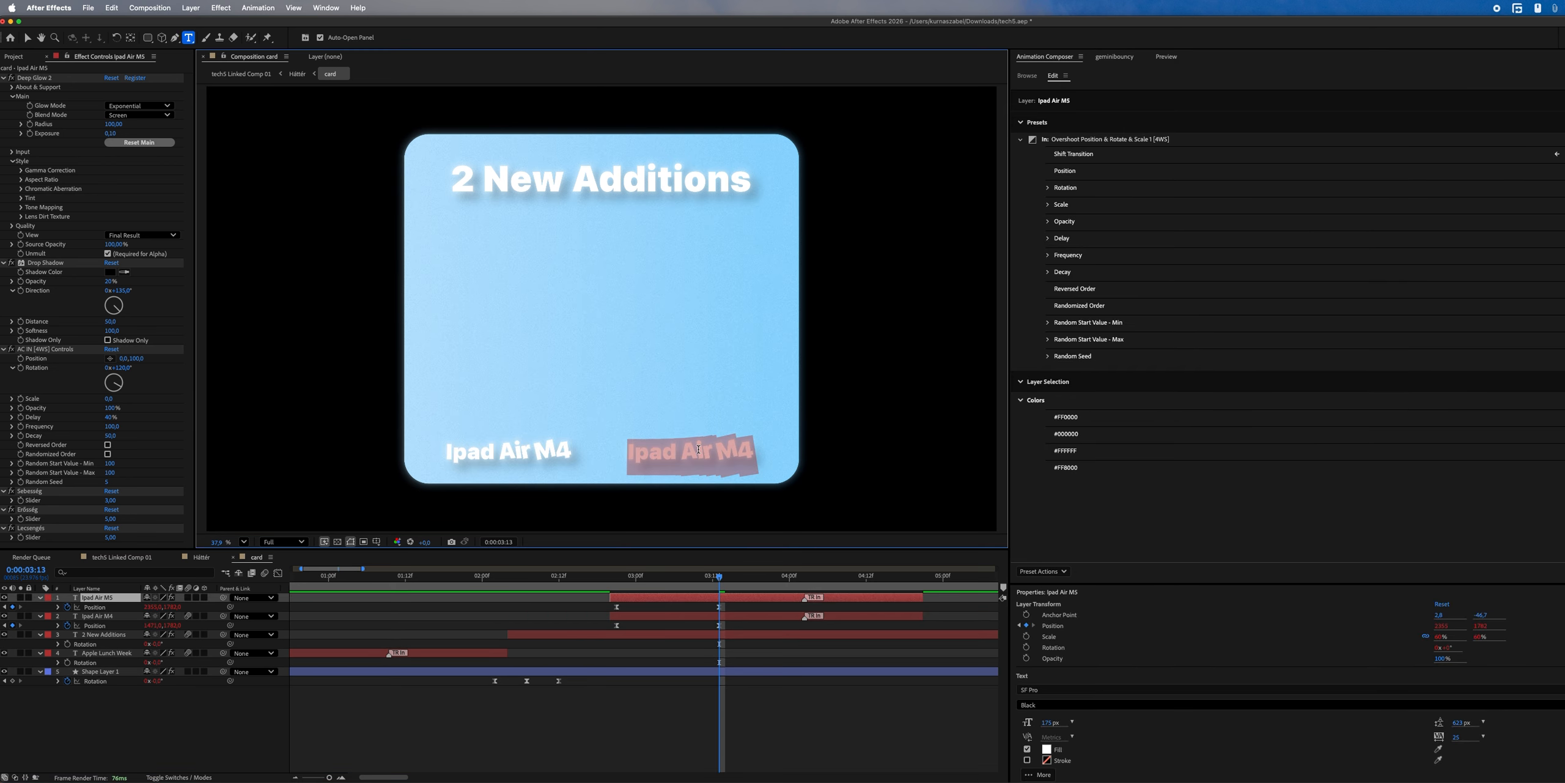
text(Iphone)
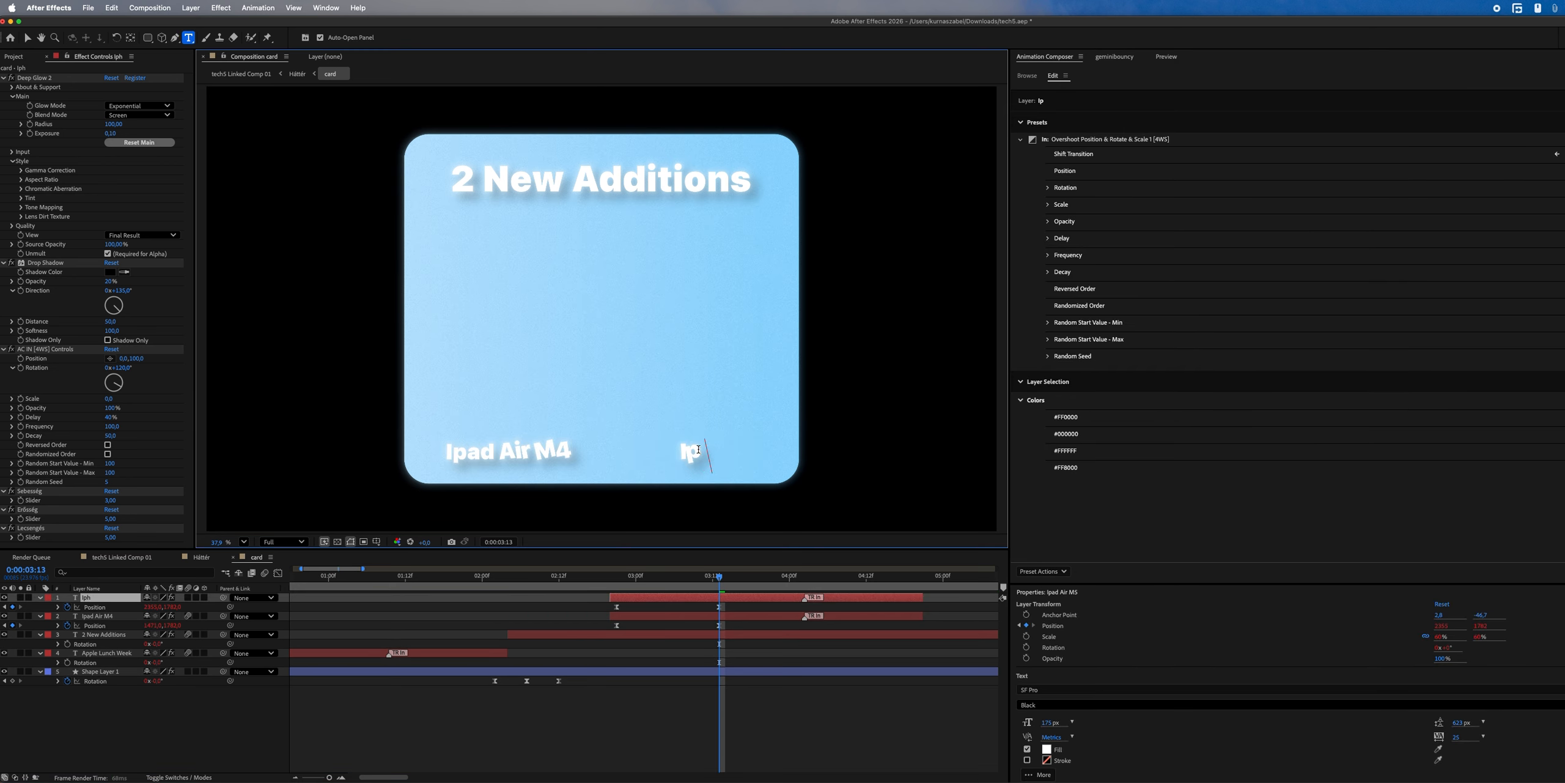
text( 17e)
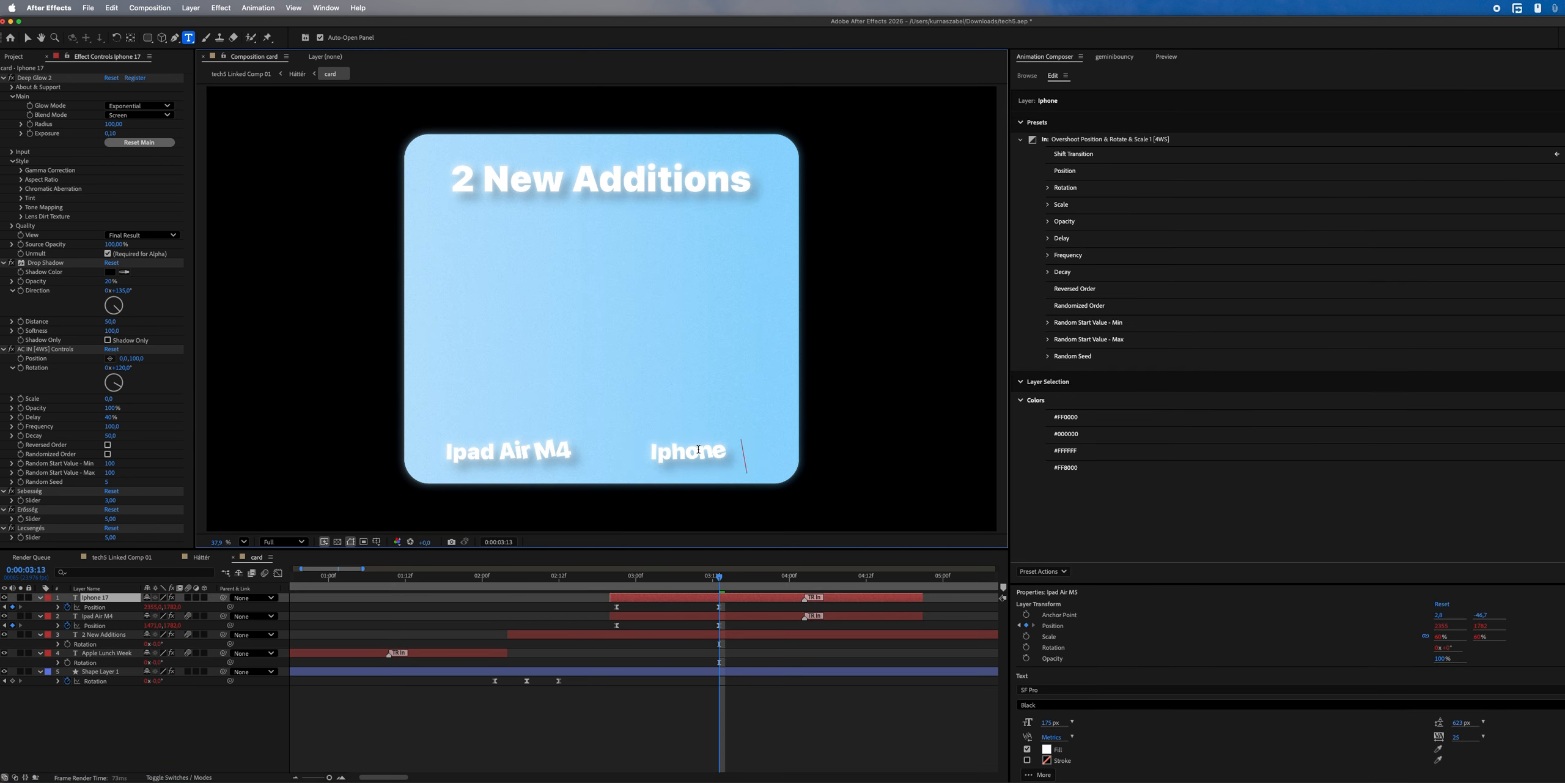
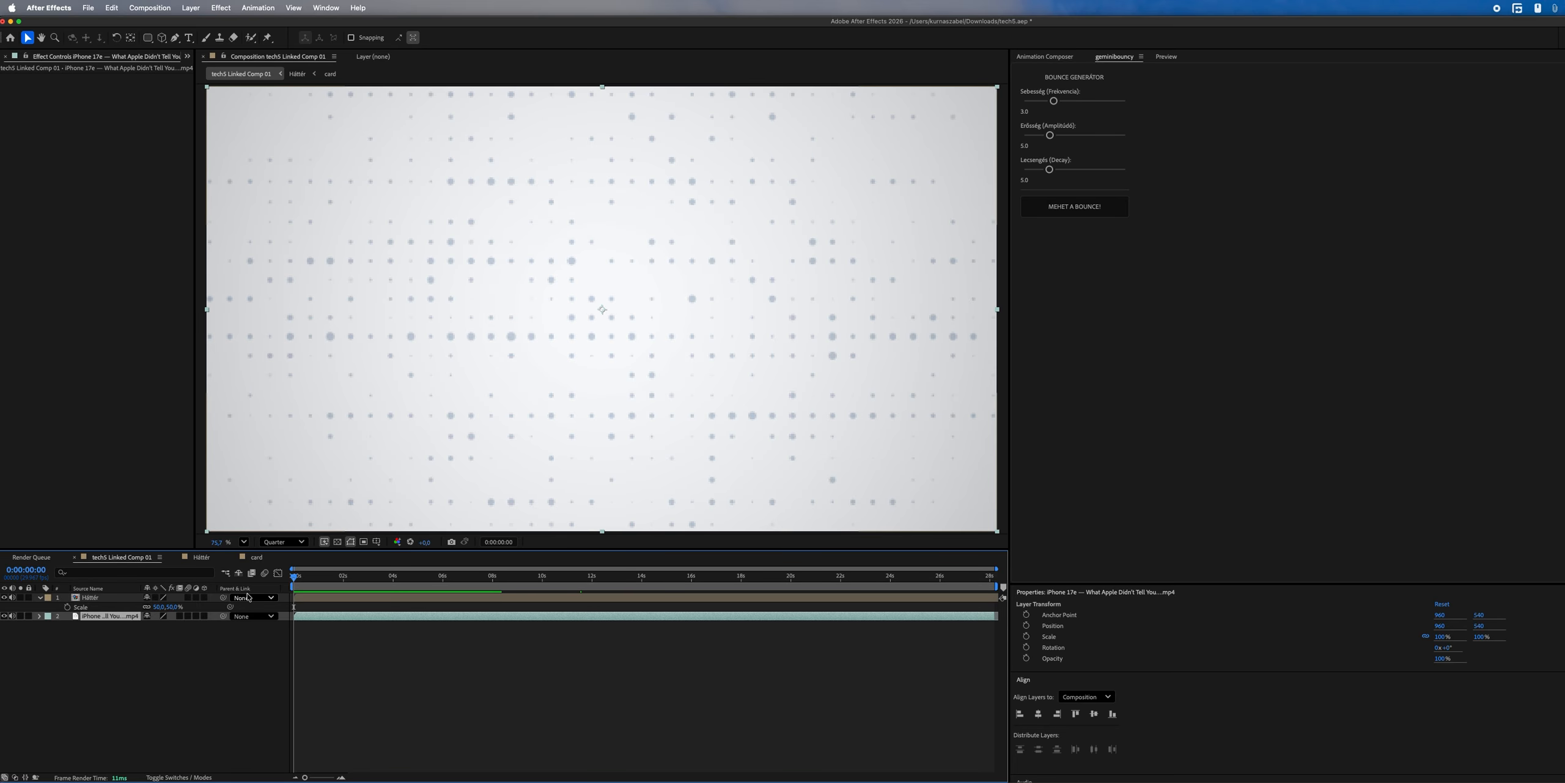
- Preview the card animation in tech5 Linked Comp 01 and return to the start of the composition
key(space)
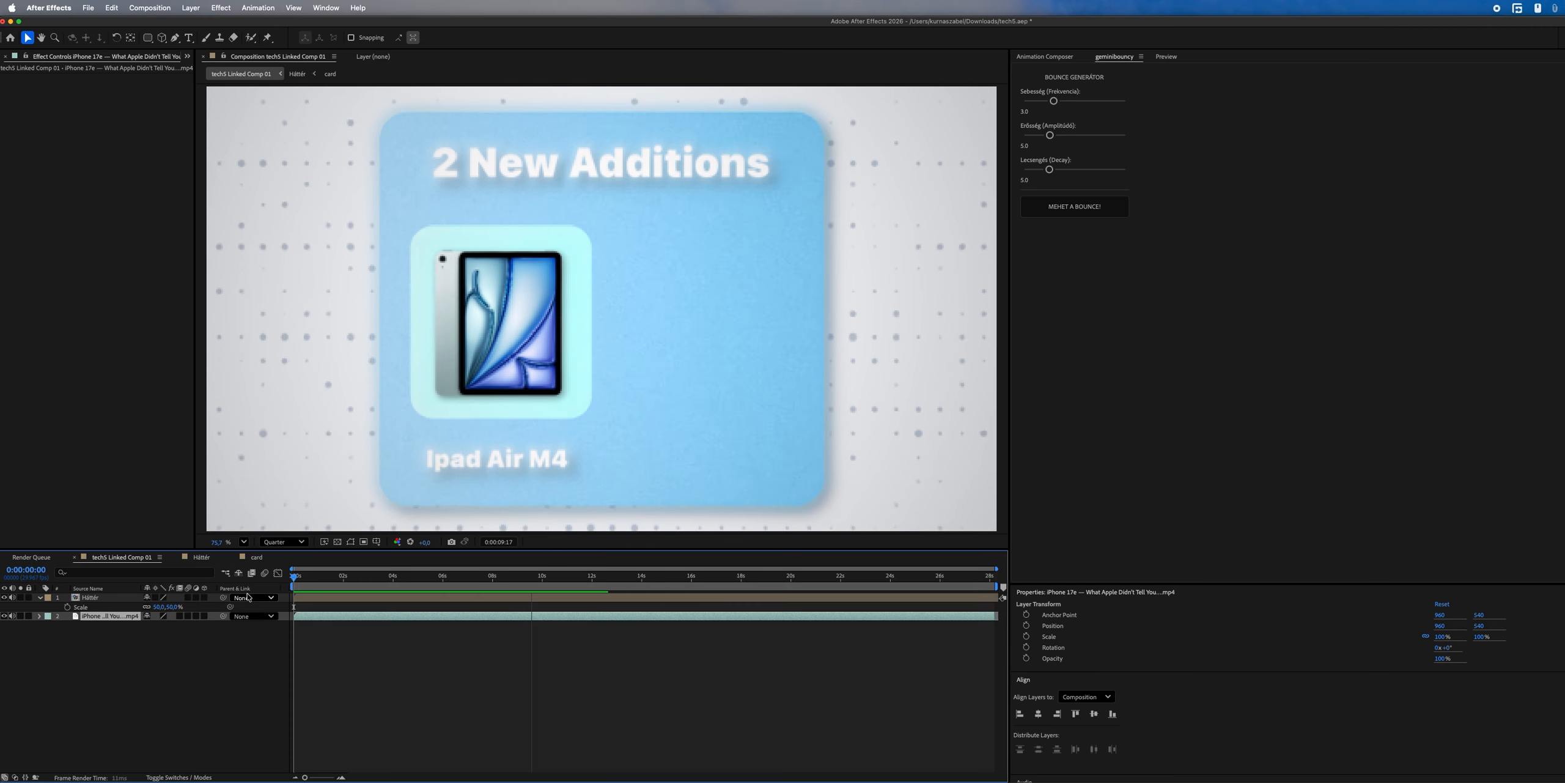
key(space)
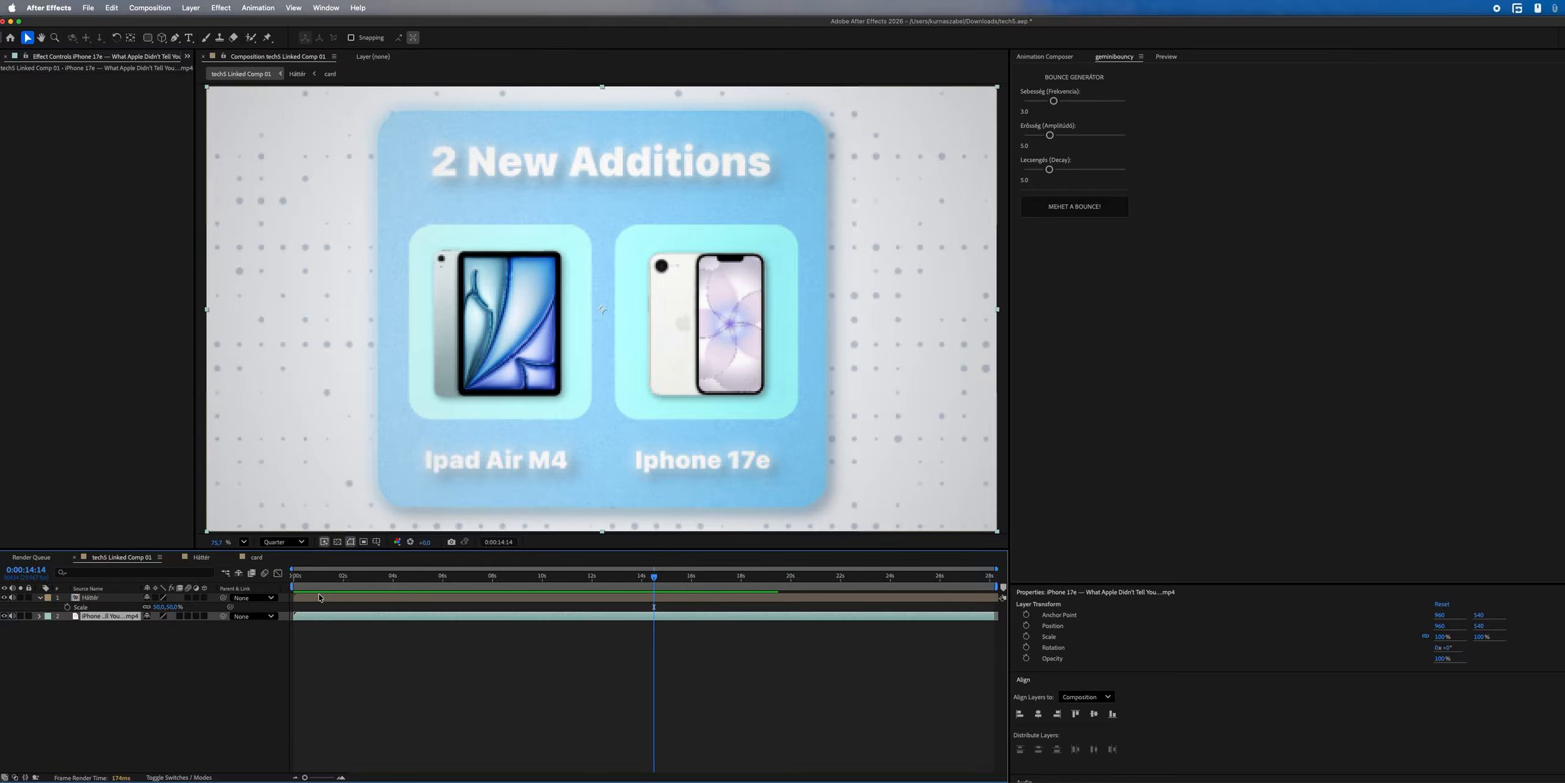
key(Home)
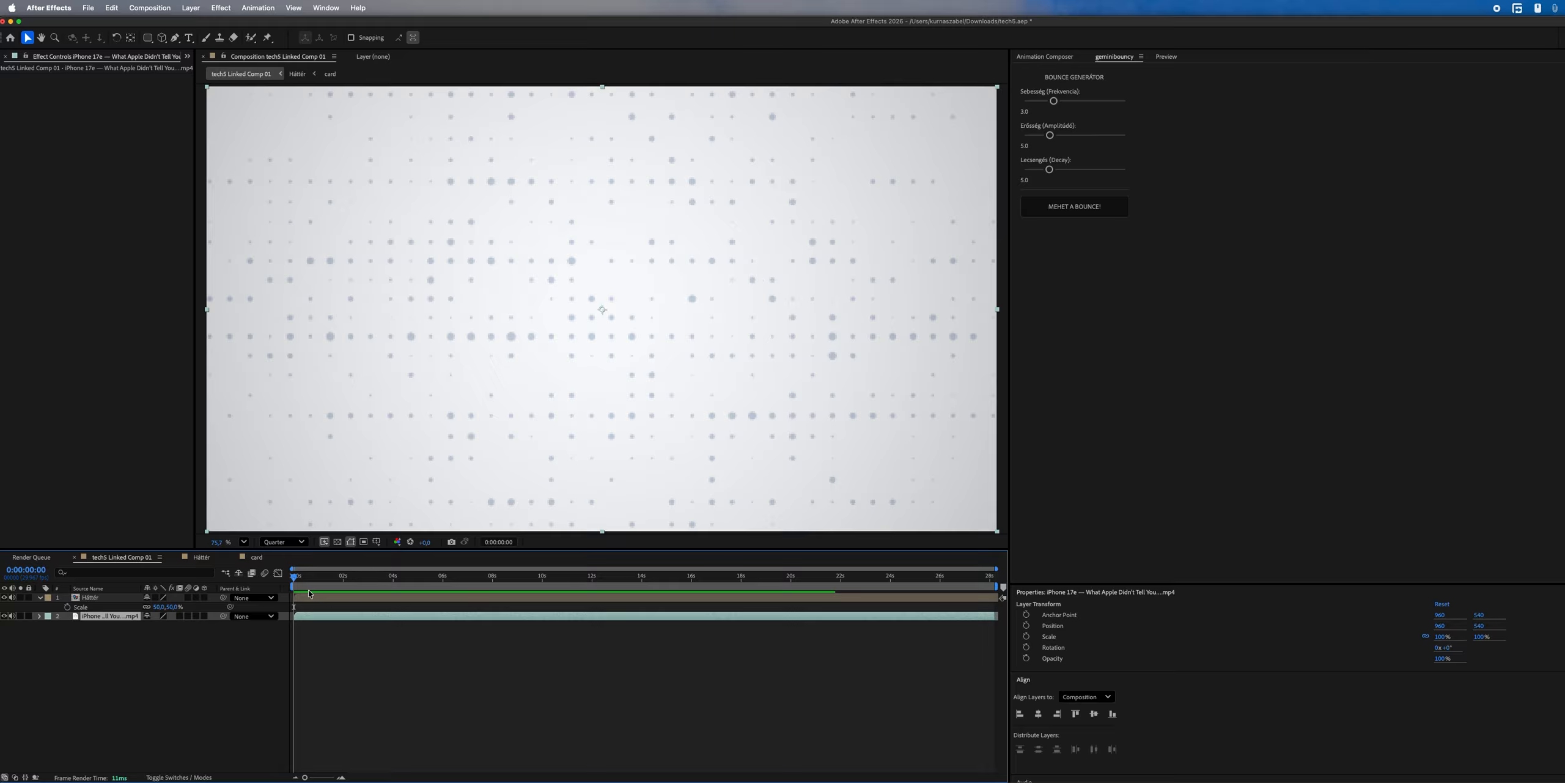
- Draw a small circular mask near the centre of the Háttér layer with the Ellipse tool
click(311, 595)
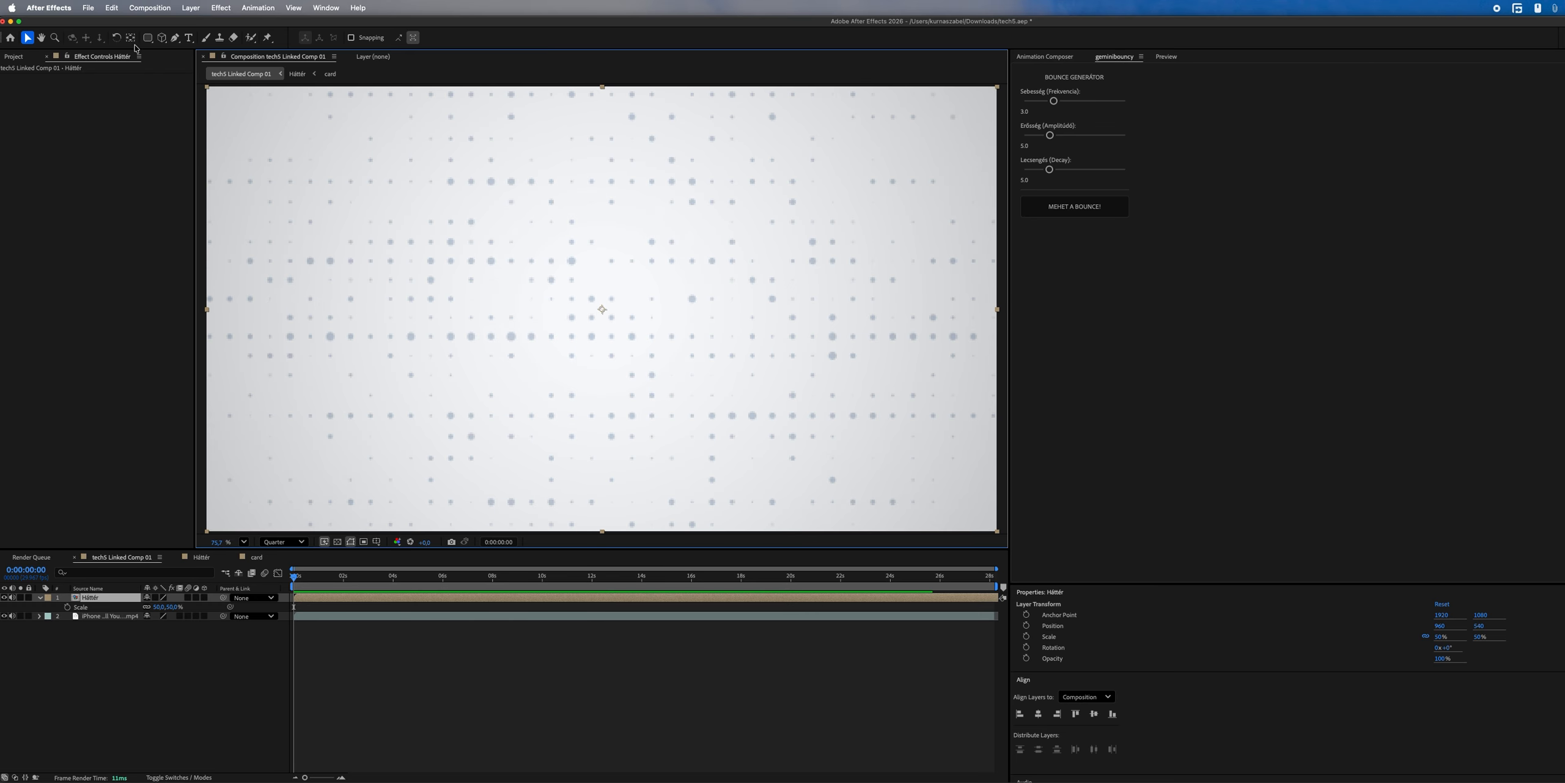
drag(147, 41, 178, 71)
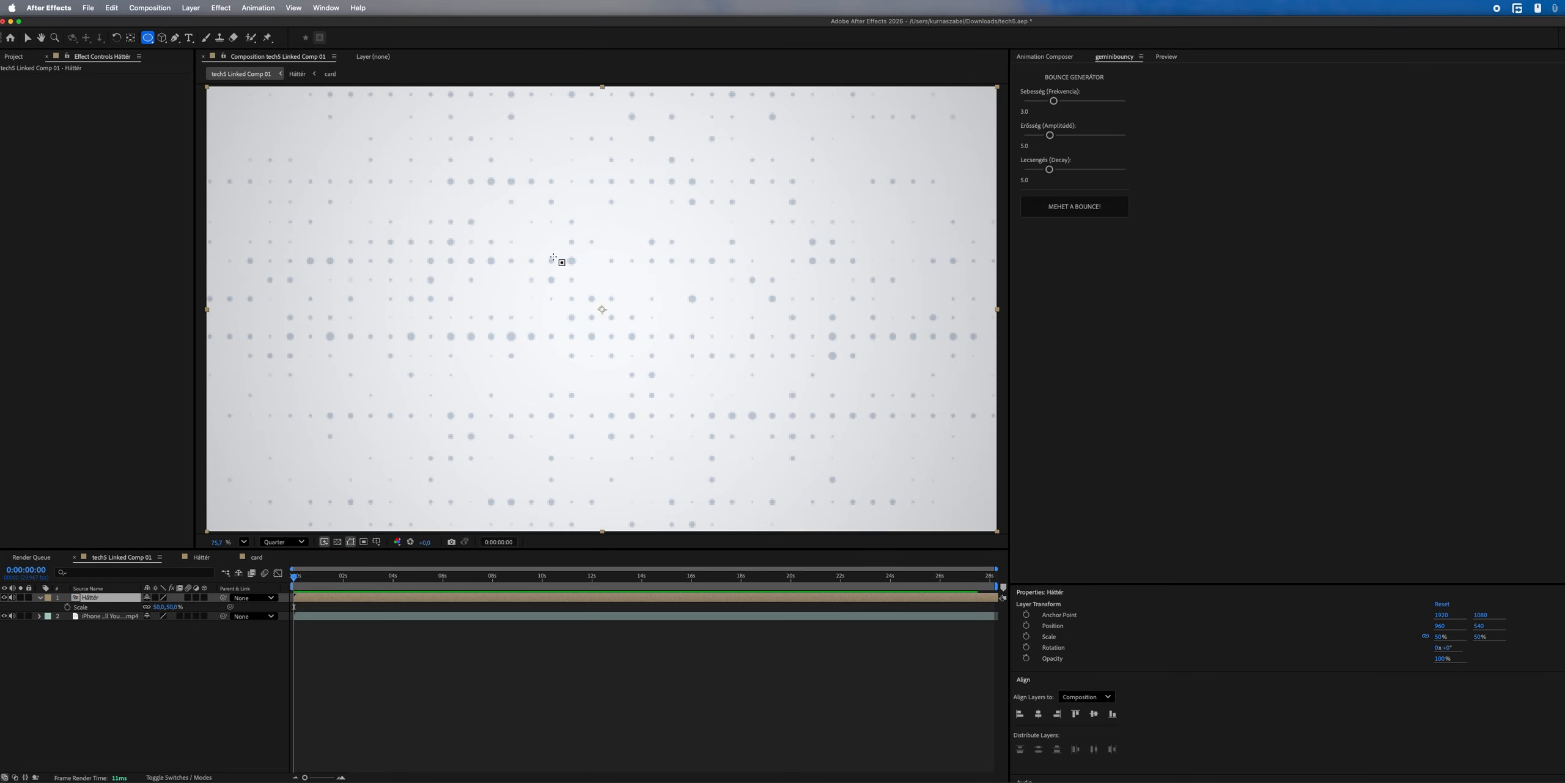
drag(574, 280, 643, 332)
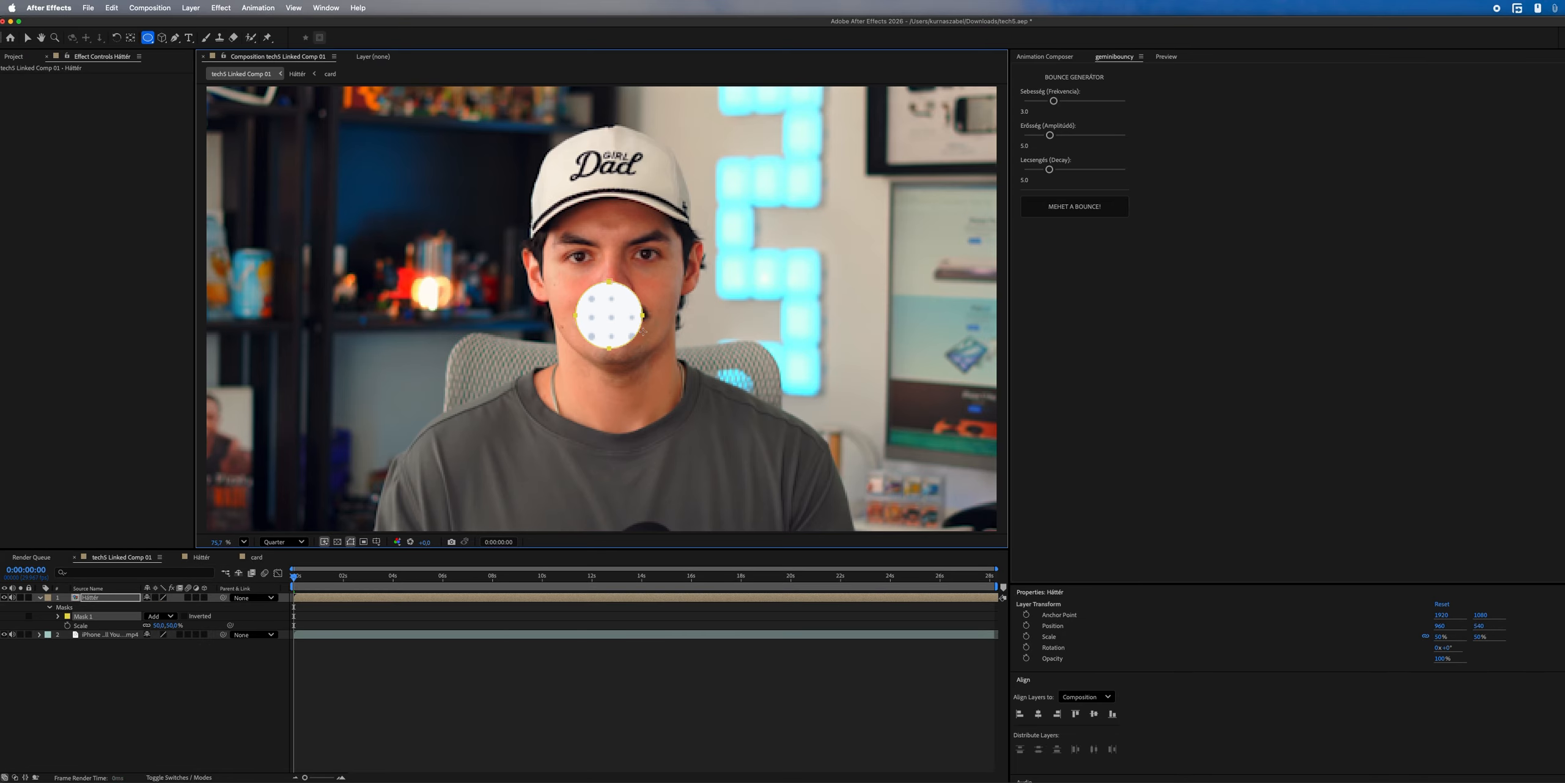
- Set Mask 1's feather on the Háttér layer to 500 pixels in both directions
click(57, 616)
click(177, 634)
text(100)
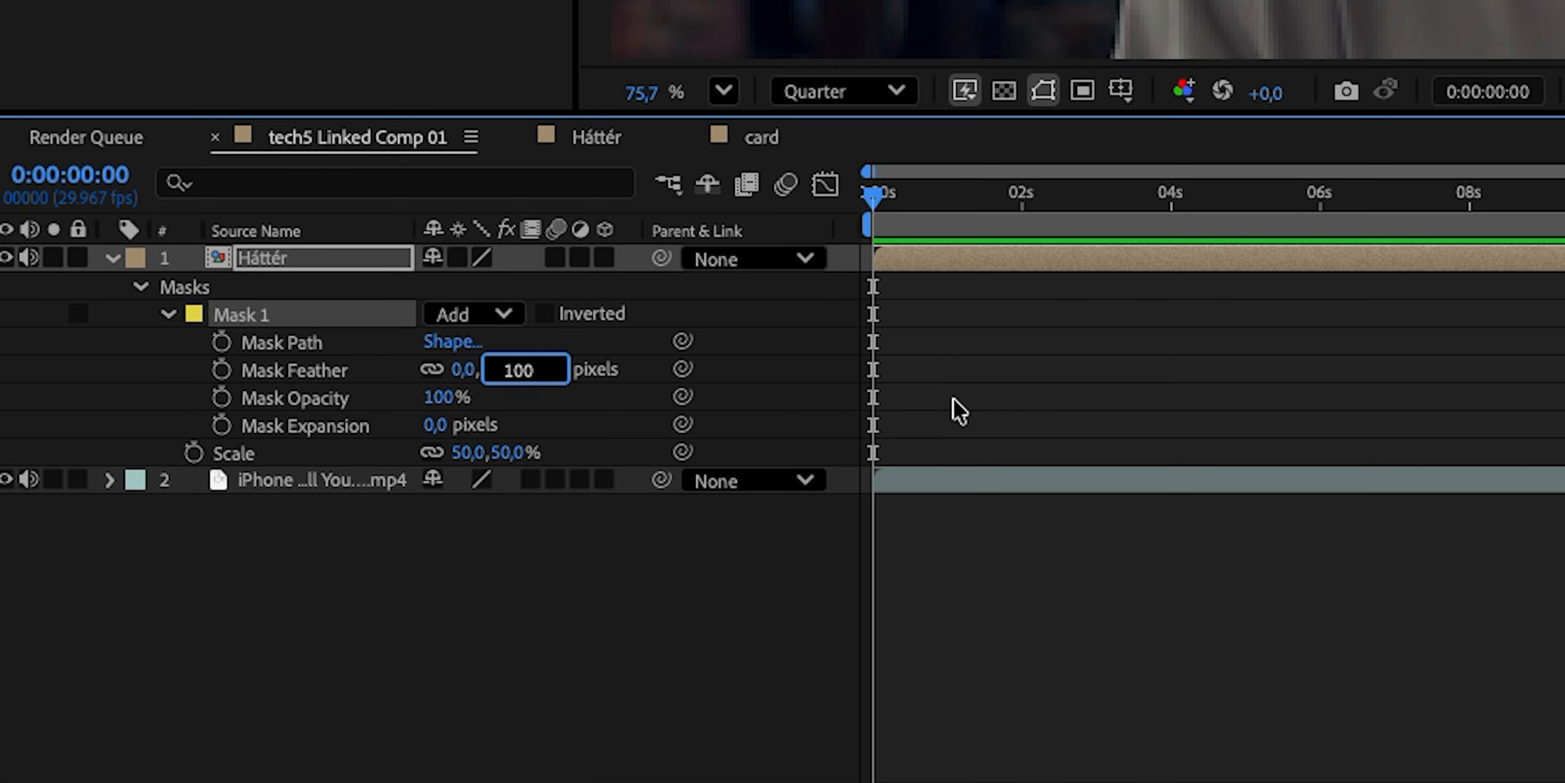
text(0)
key(Tab)
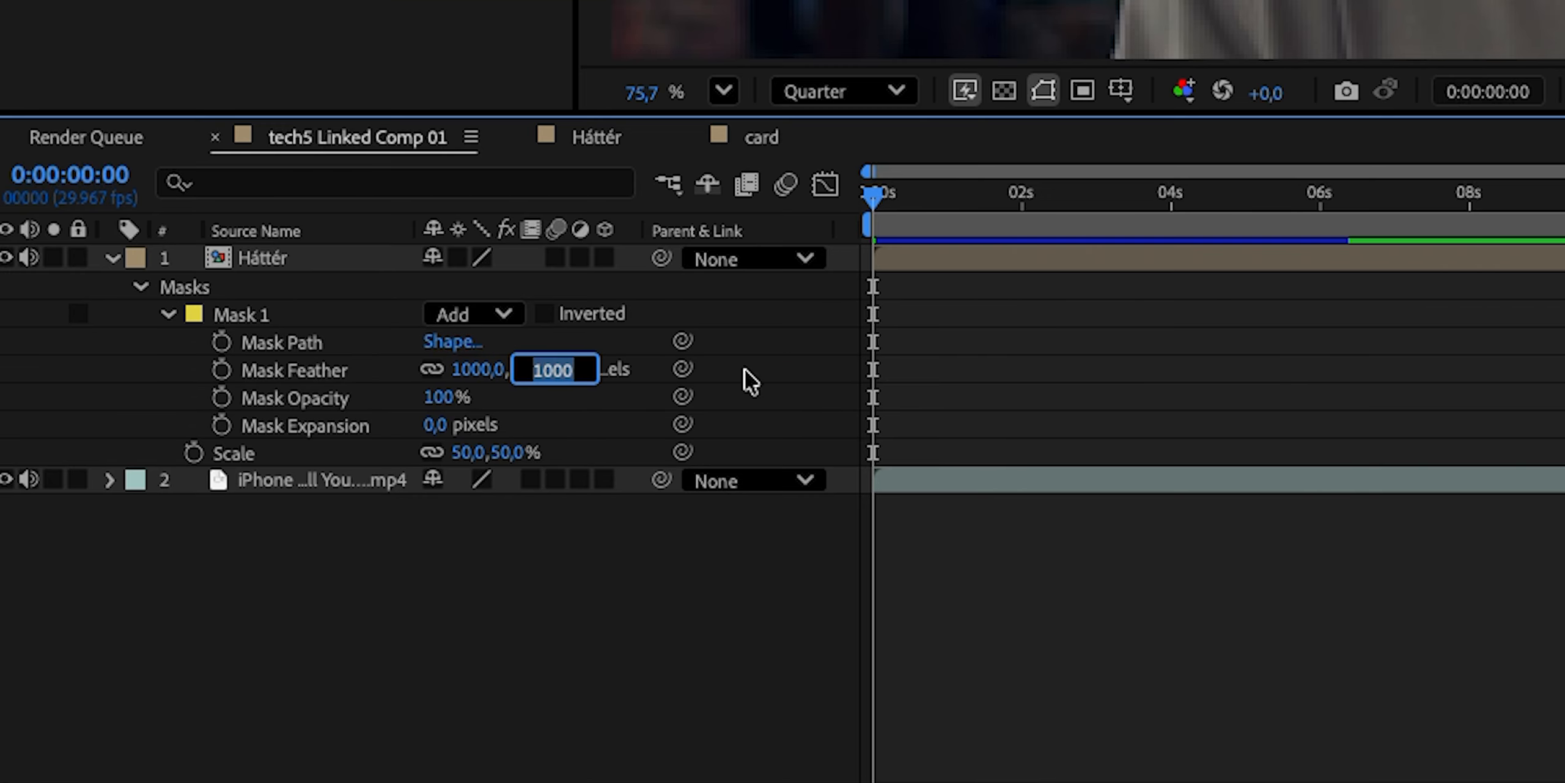
text(500)
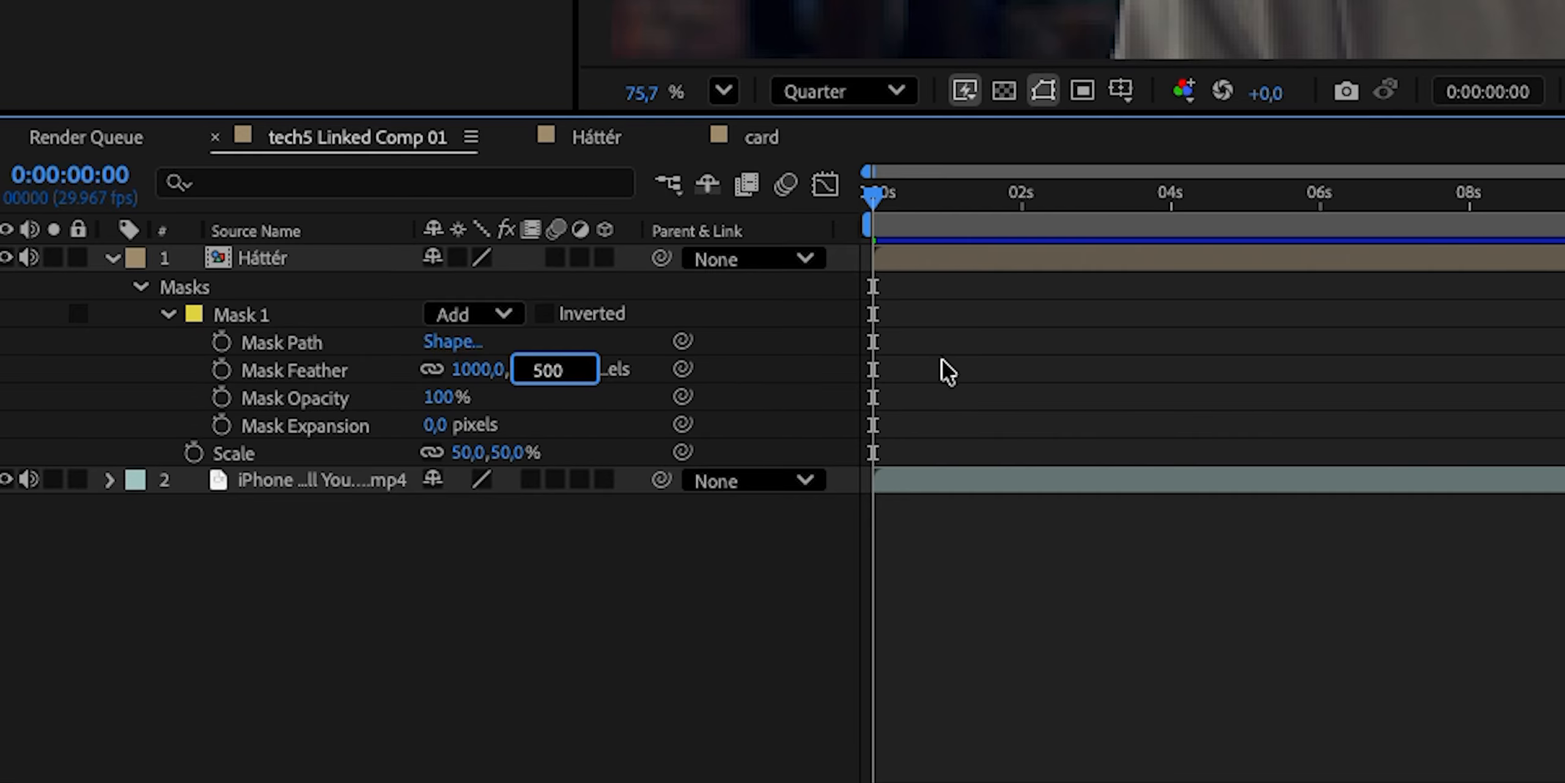
key(Return)
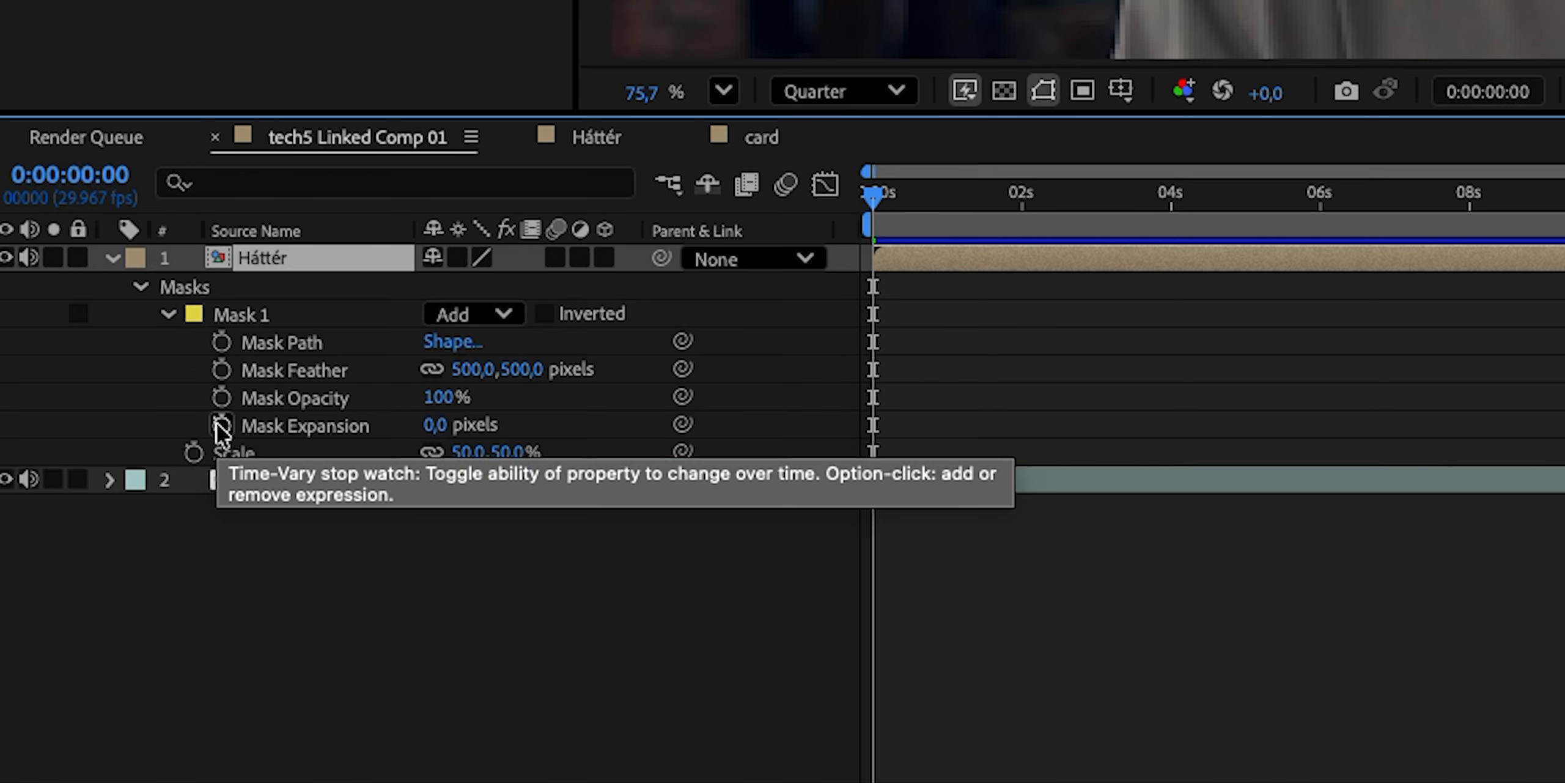
- Keyframe Mask 1's expansion at 0:00 with a value of -200 pixels
click(222, 426)
drag(436, 428, 432, 427)
click(434, 427)
text(-200)
key(Return)
- Raise the mask expansion at 4:15 until the mask uncovers the entire Háttér scene
drag(991, 207, 1208, 260)
drag(451, 426, 622, 412)
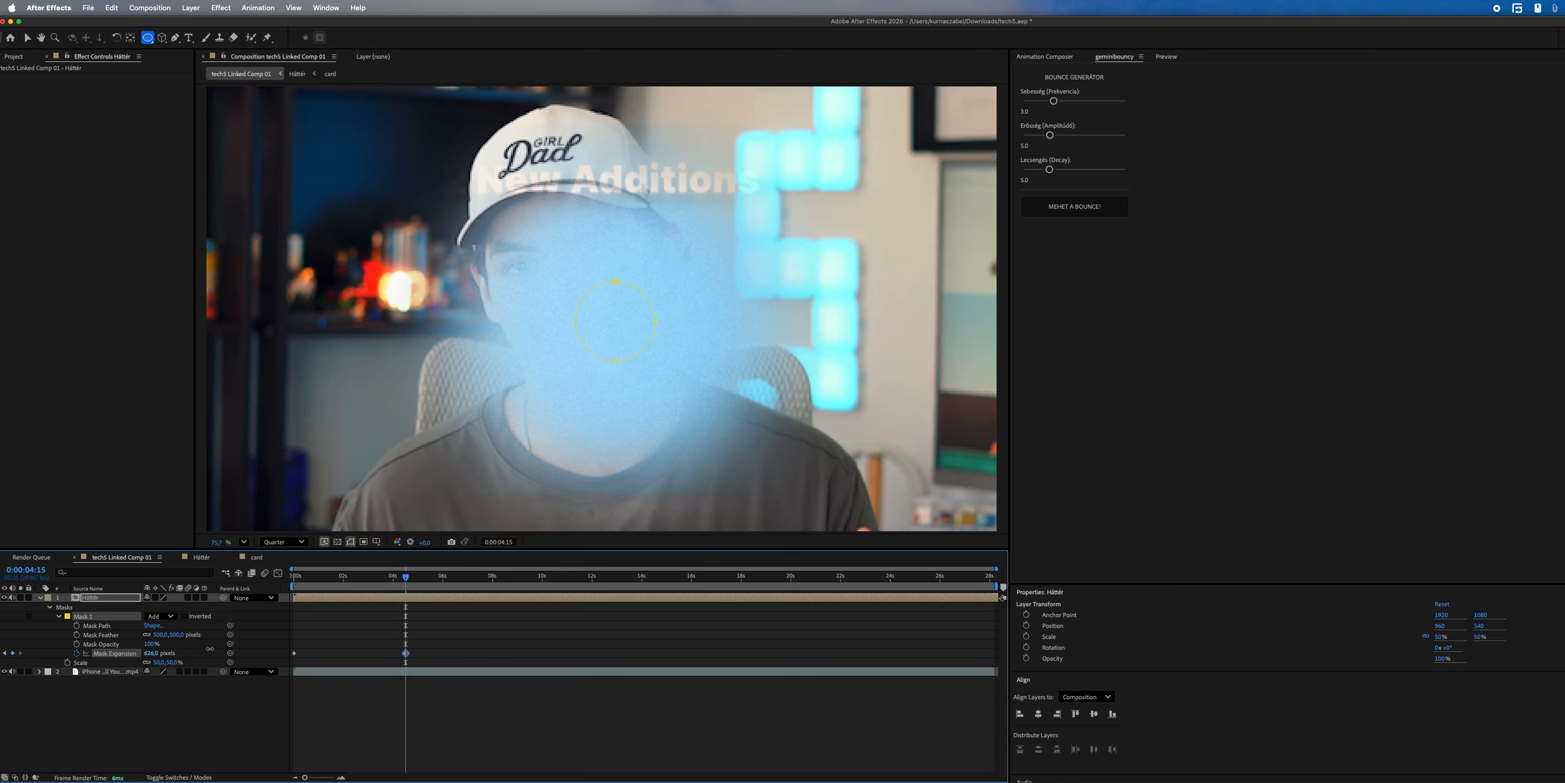
drag(210, 649, 367, 651)
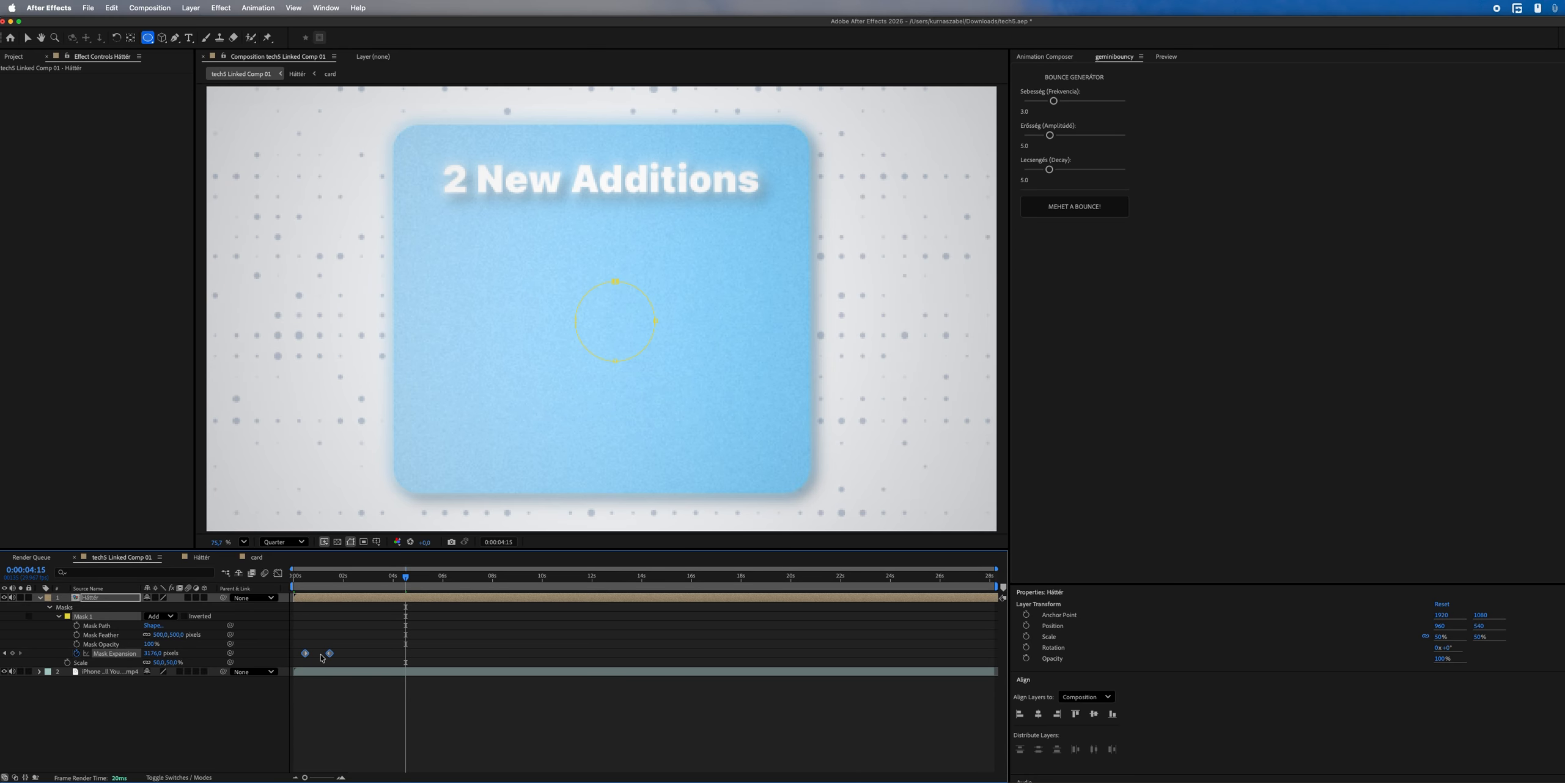
- Apply Easy Ease to both Mask Expansion keyframes and shape their speed curve in the graph editor
key(F9)
click(280, 571)
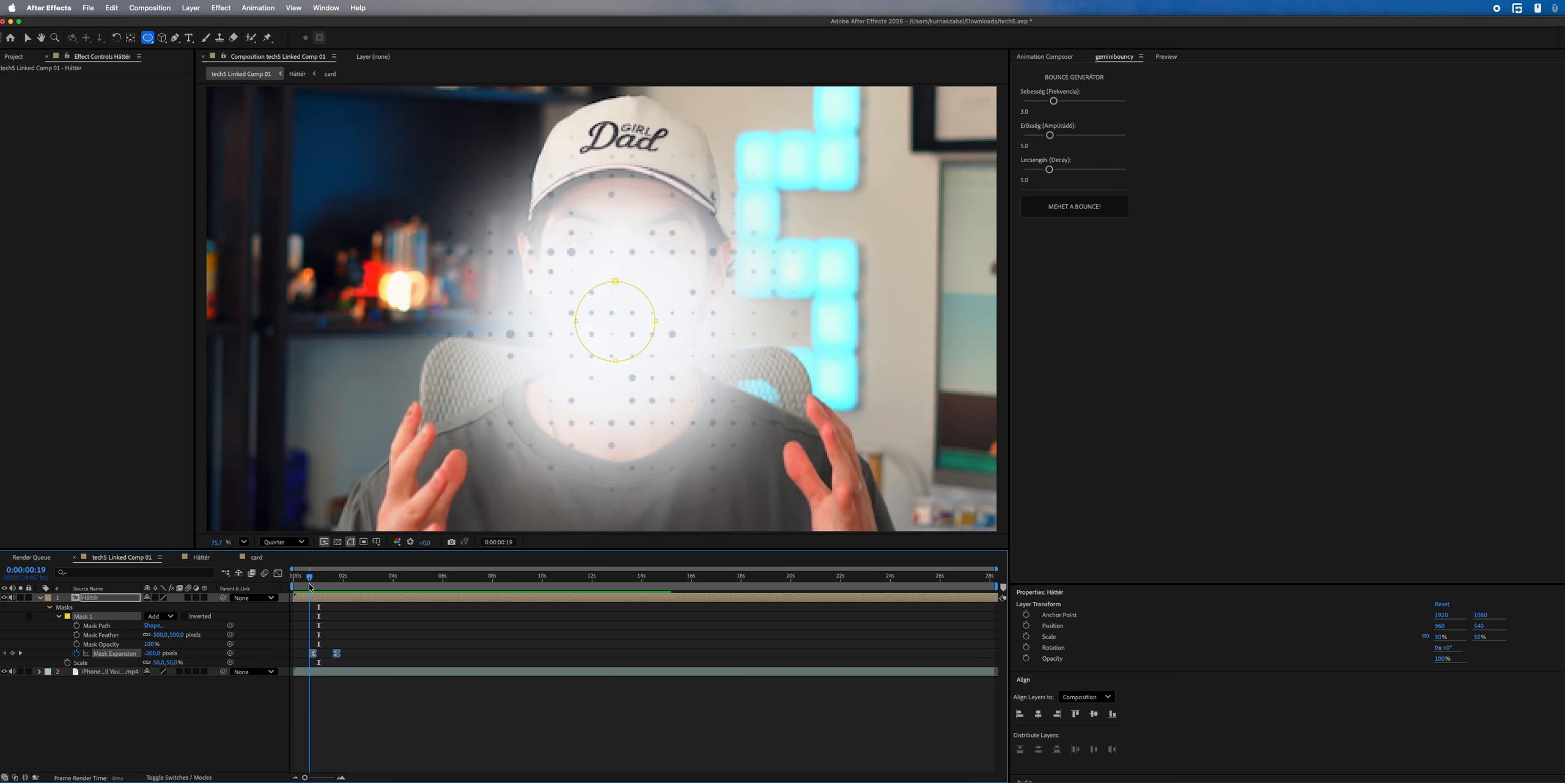
key(Home)
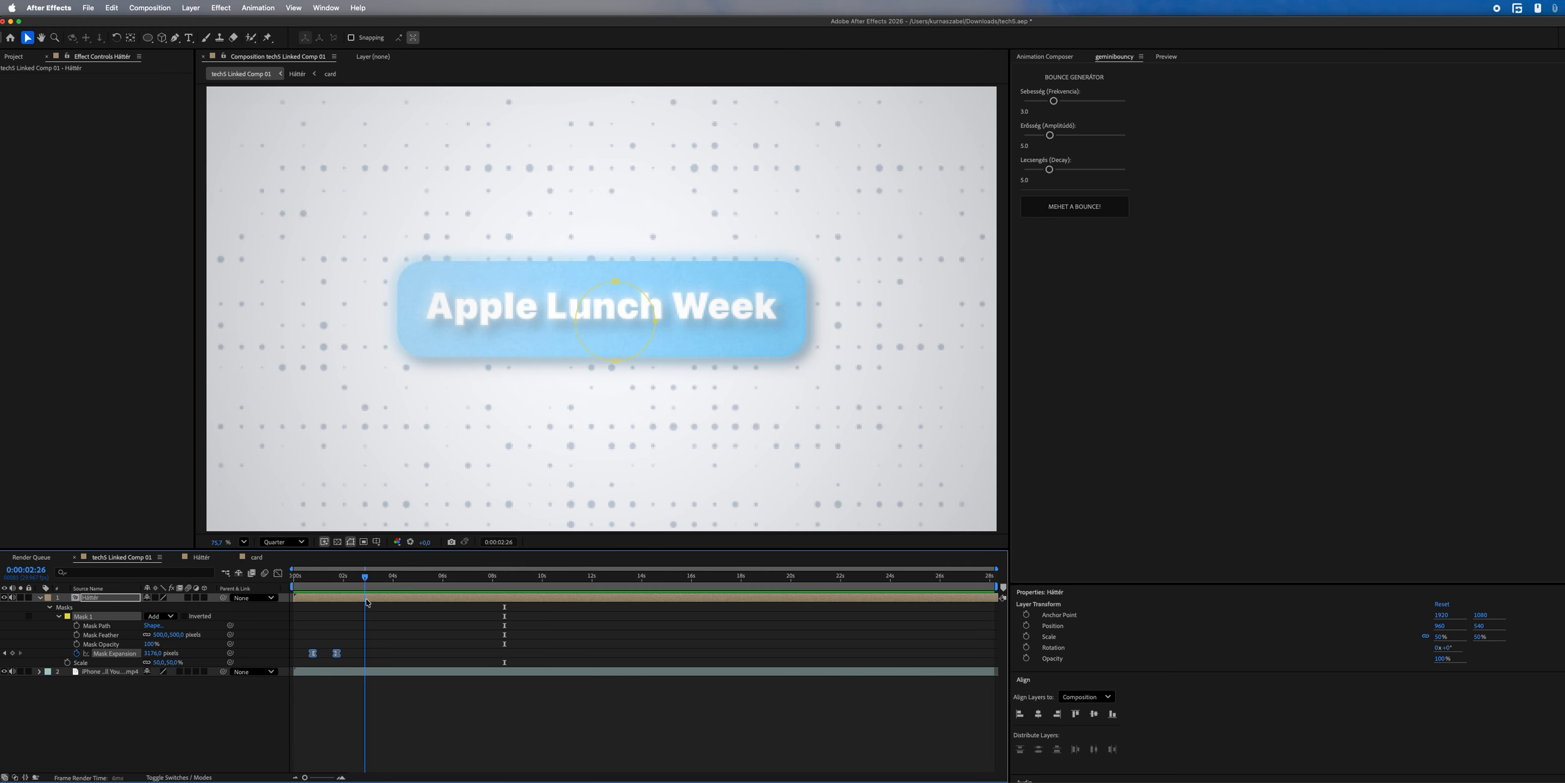
- Add an adjustment layer to the card composition and place it directly above the 2 New Additions layer
drag(366, 598, 384, 607)
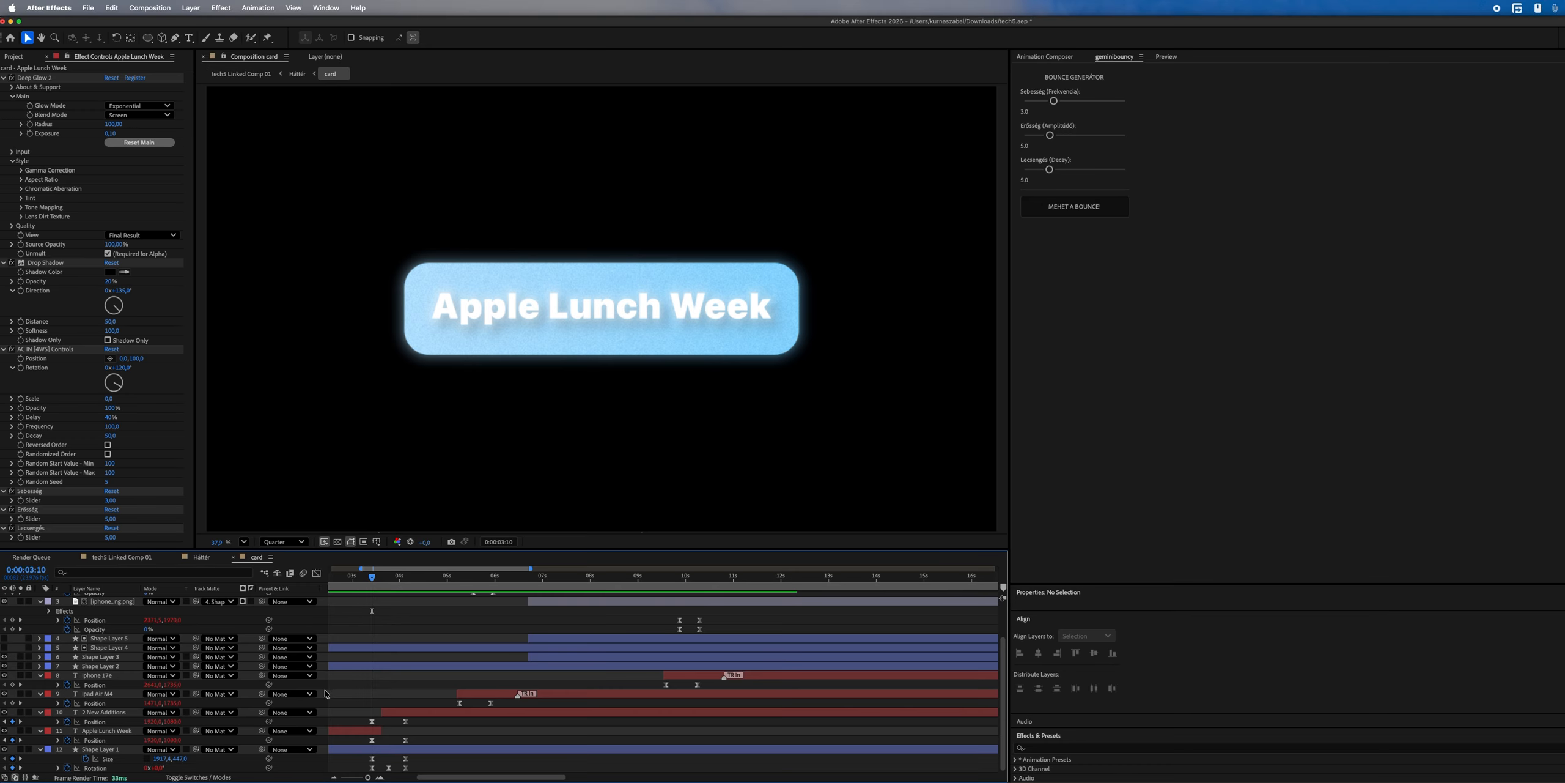
right_click(327, 694)
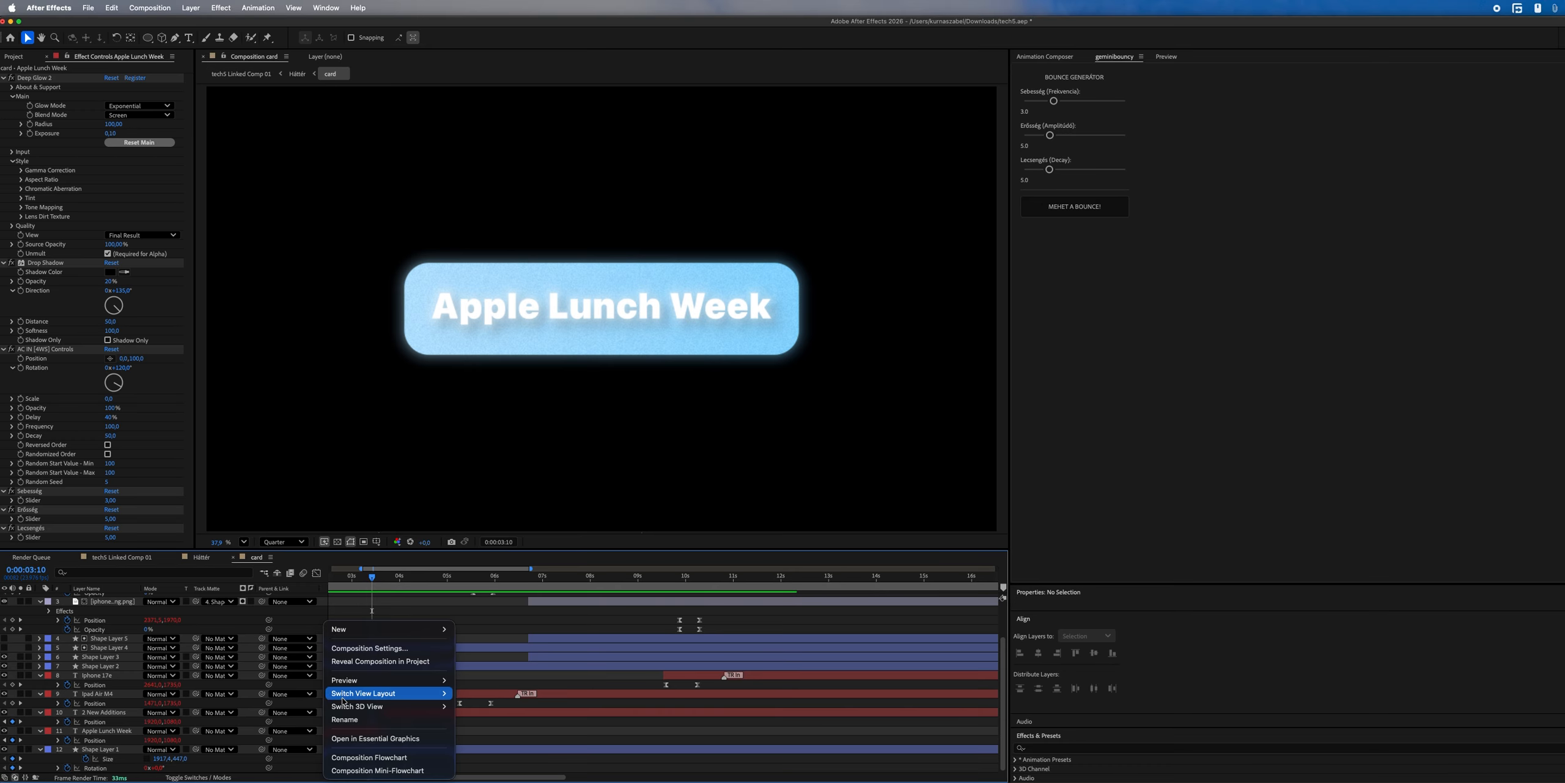
mouse_move(428, 629)
click(524, 647)
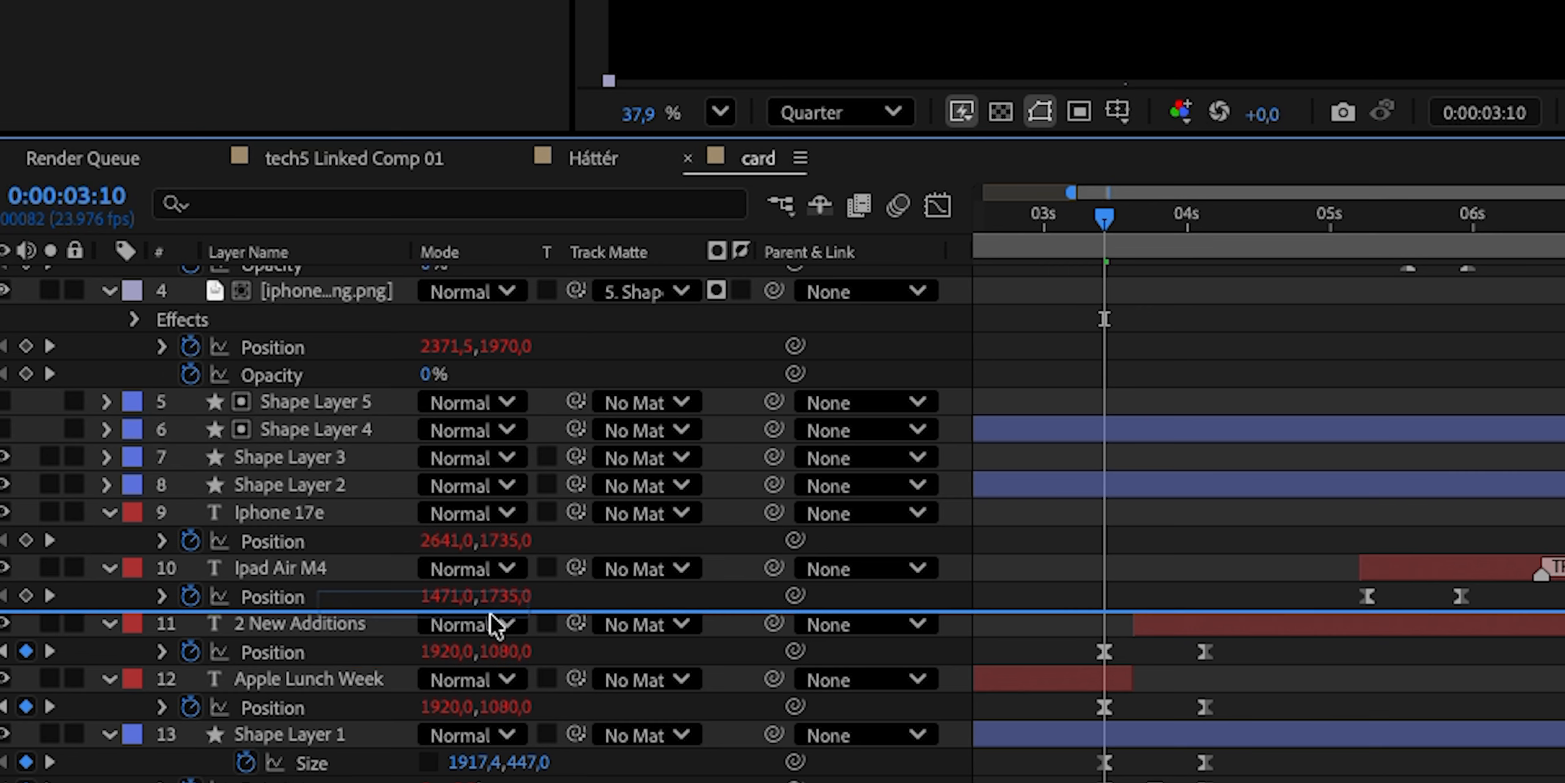
drag(492, 623, 497, 621)
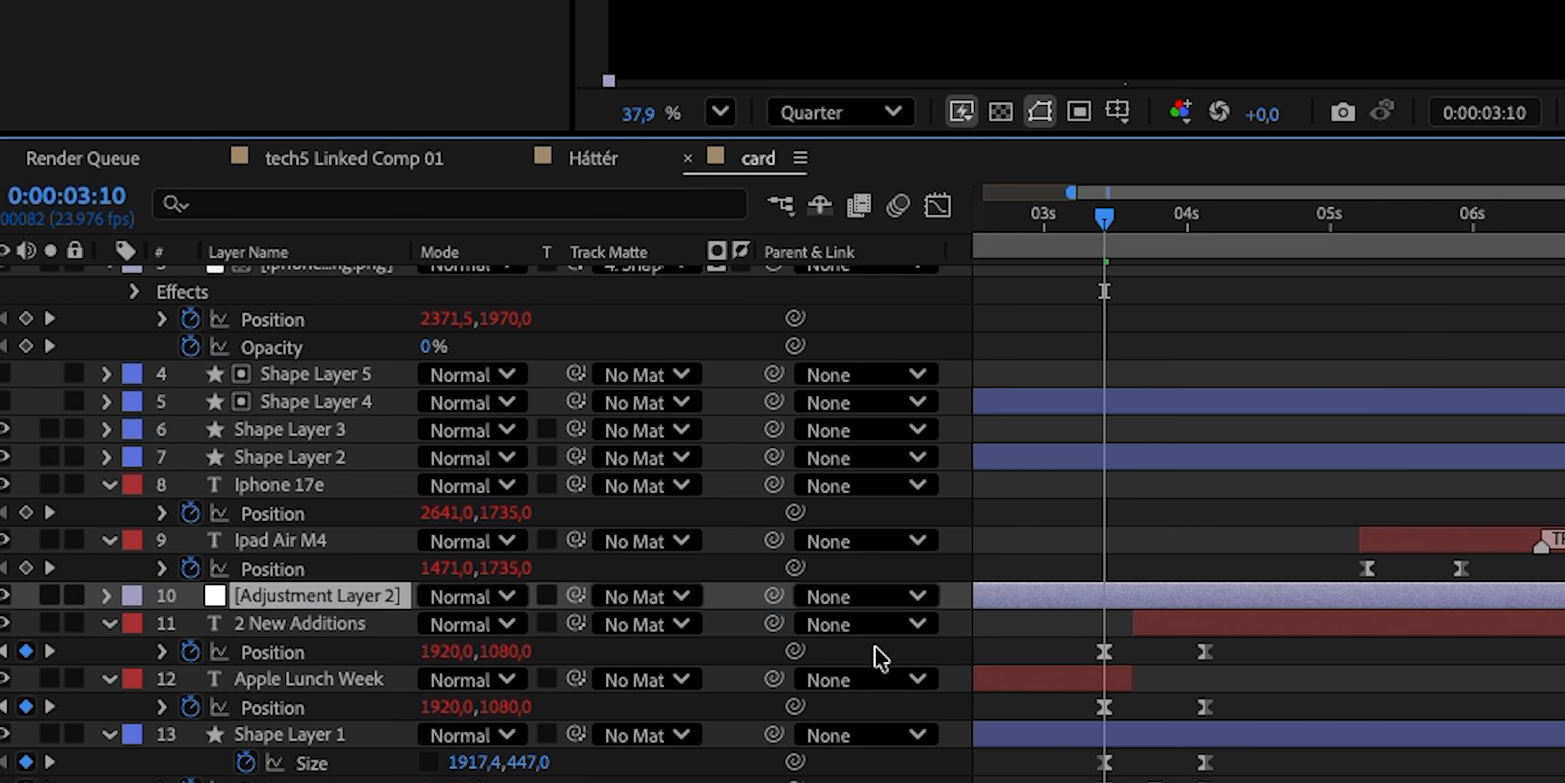
- Apply Deep Glow 2 to the adjustment layer and keyframe its Exposure around the card's expansion at 3:10
key(ctrl+space)
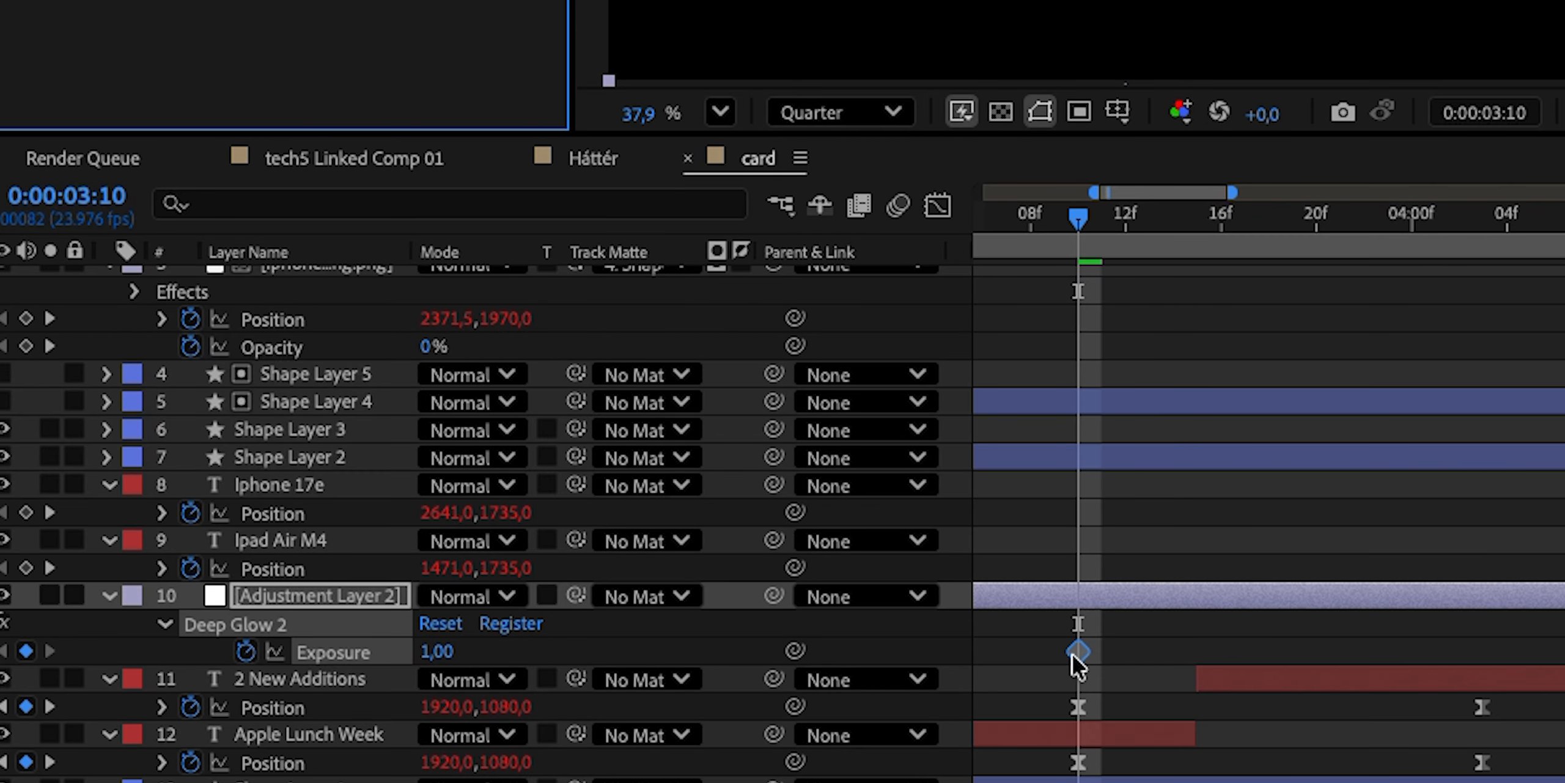
drag(1077, 651, 1200, 658)
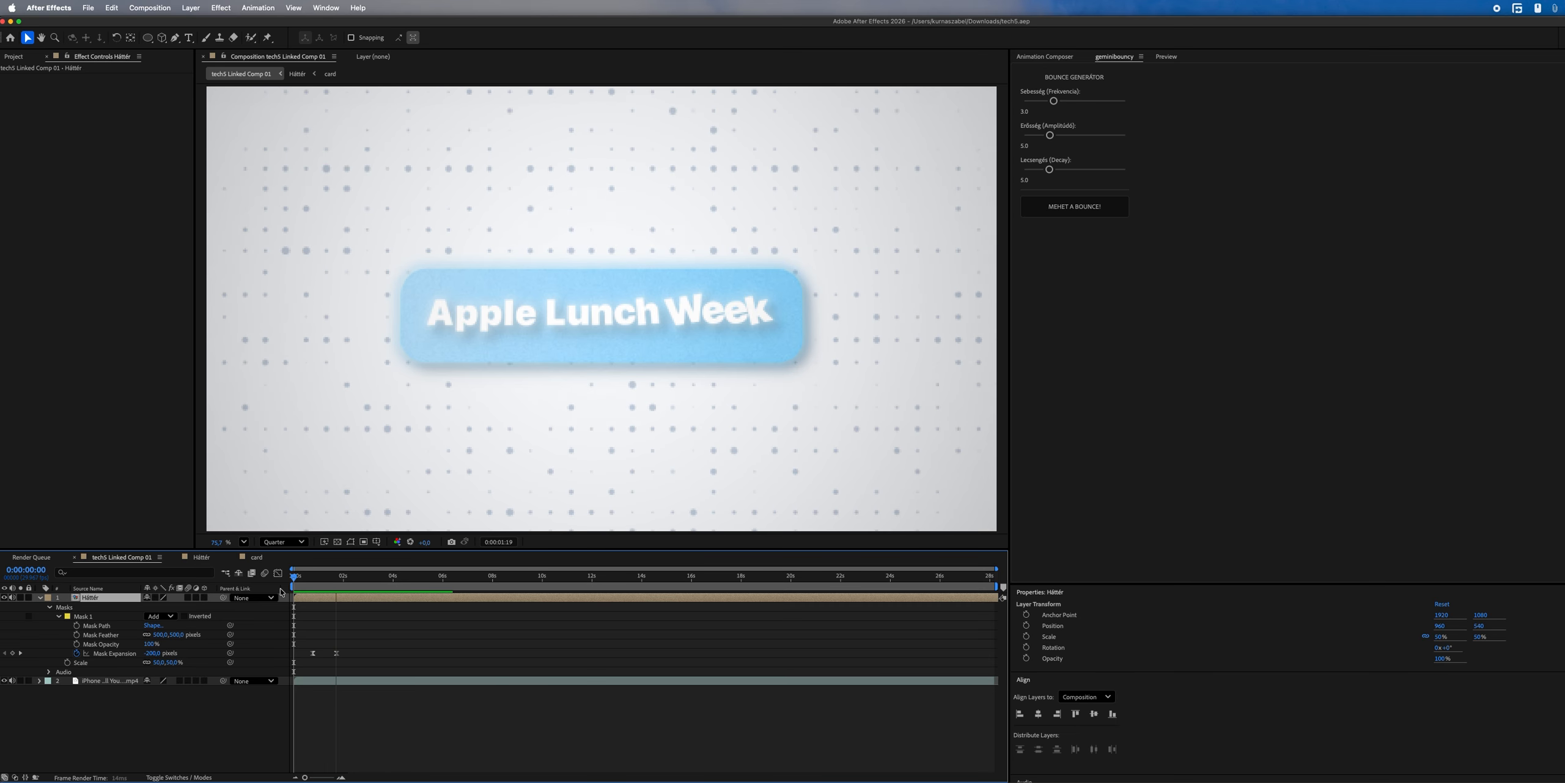
- Mute the Háttér layer's audio in tech5 Linked Comp 01 and go to about 13 seconds
click(13, 597)
click(619, 576)
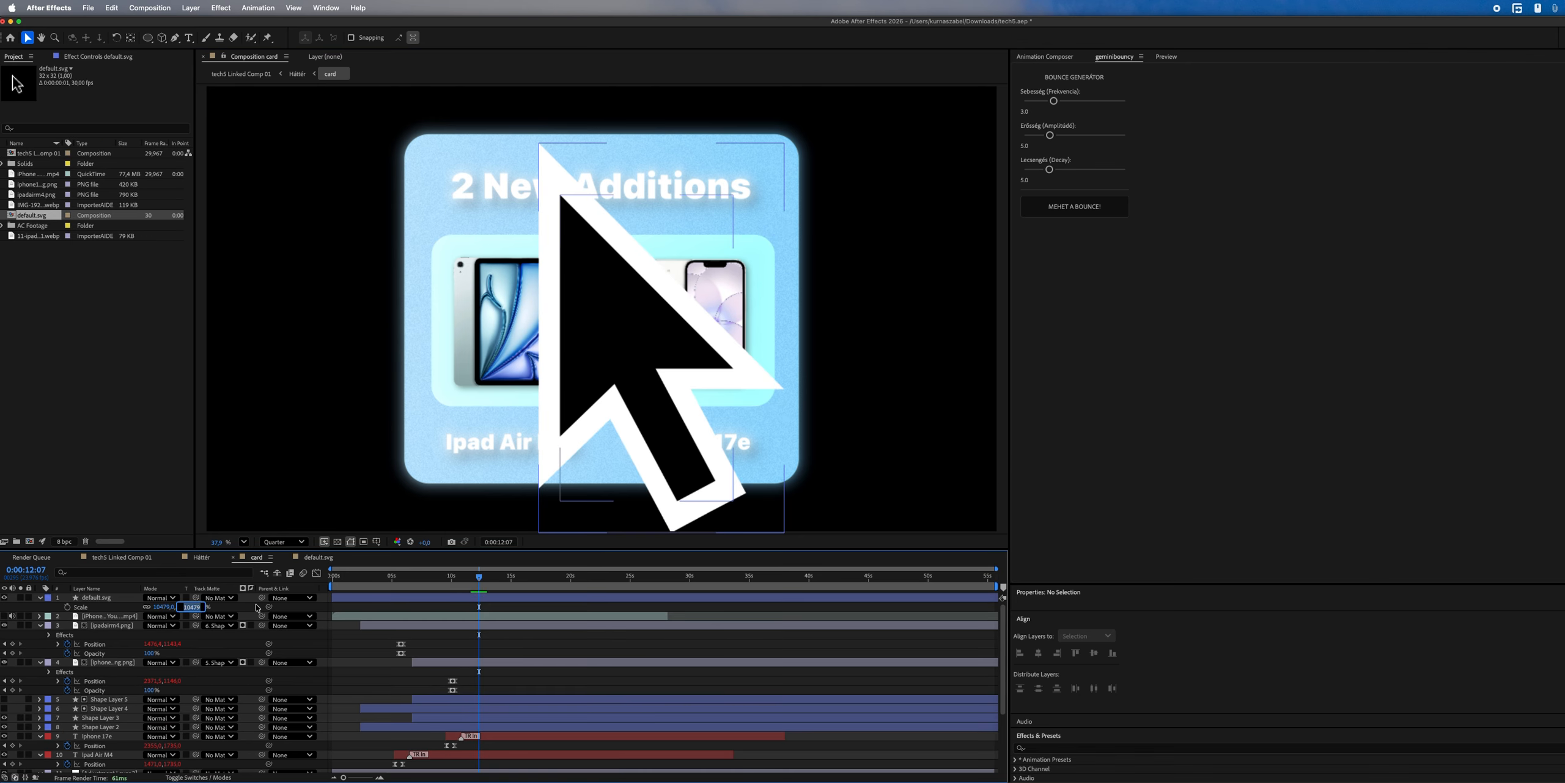
- Scale the default.svg cursor to 739% and place it over the iPhone image on the card
key(Return)
click(665, 329)
key(super+z)
drag(665, 328, 694, 333)
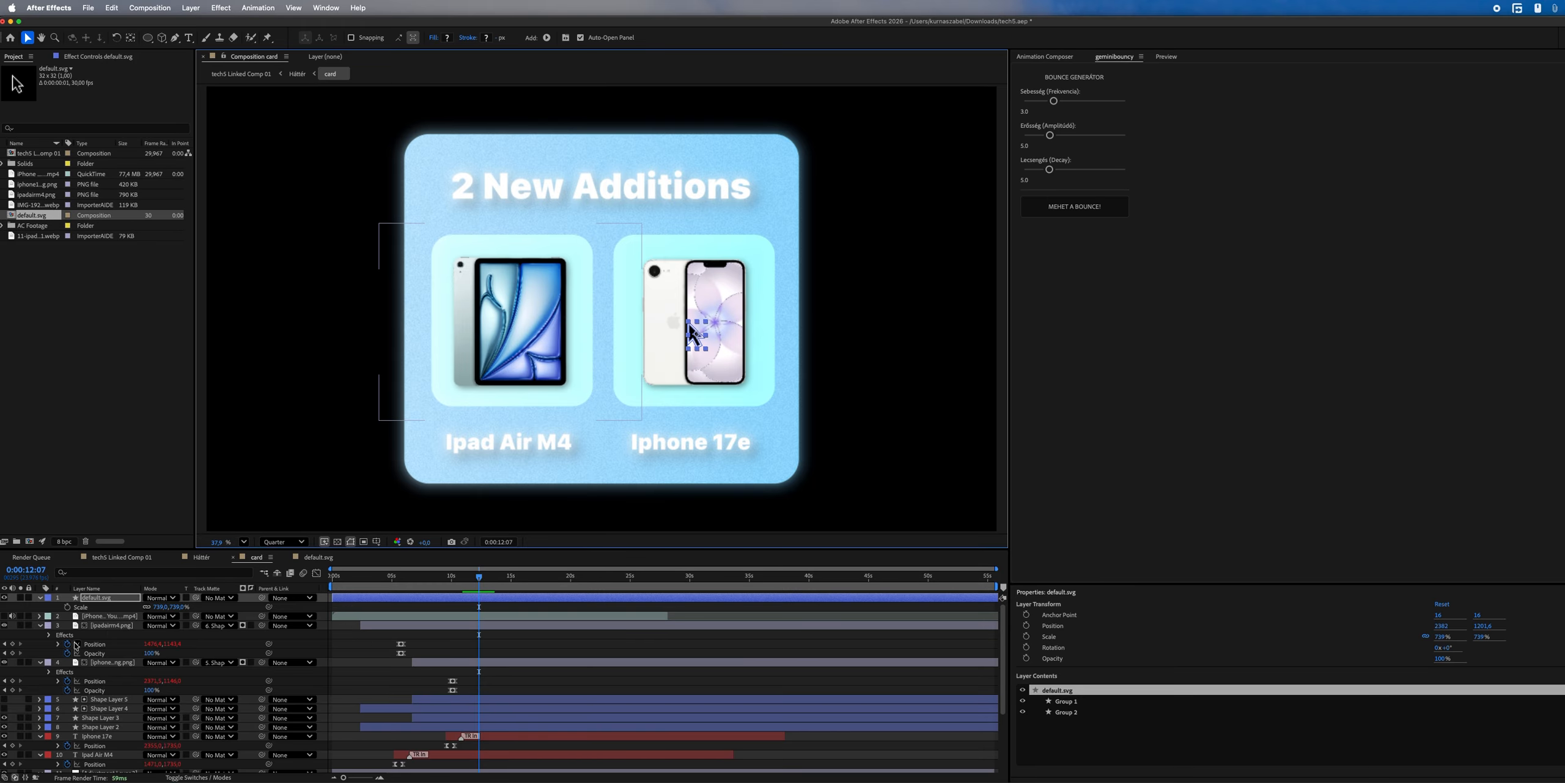
- Keyframe the default.svg cursor's position, scale and rotation, and move these keyframes just past the 15-second mark
key(shift+p)
key(shift+r)
click(67, 607)
click(67, 616)
click(67, 625)
drag(479, 616, 519, 616)
- Move the cursor below the frame at 12:07 and bend its motion path into a curve toward the right
drag(694, 334, 694, 557)
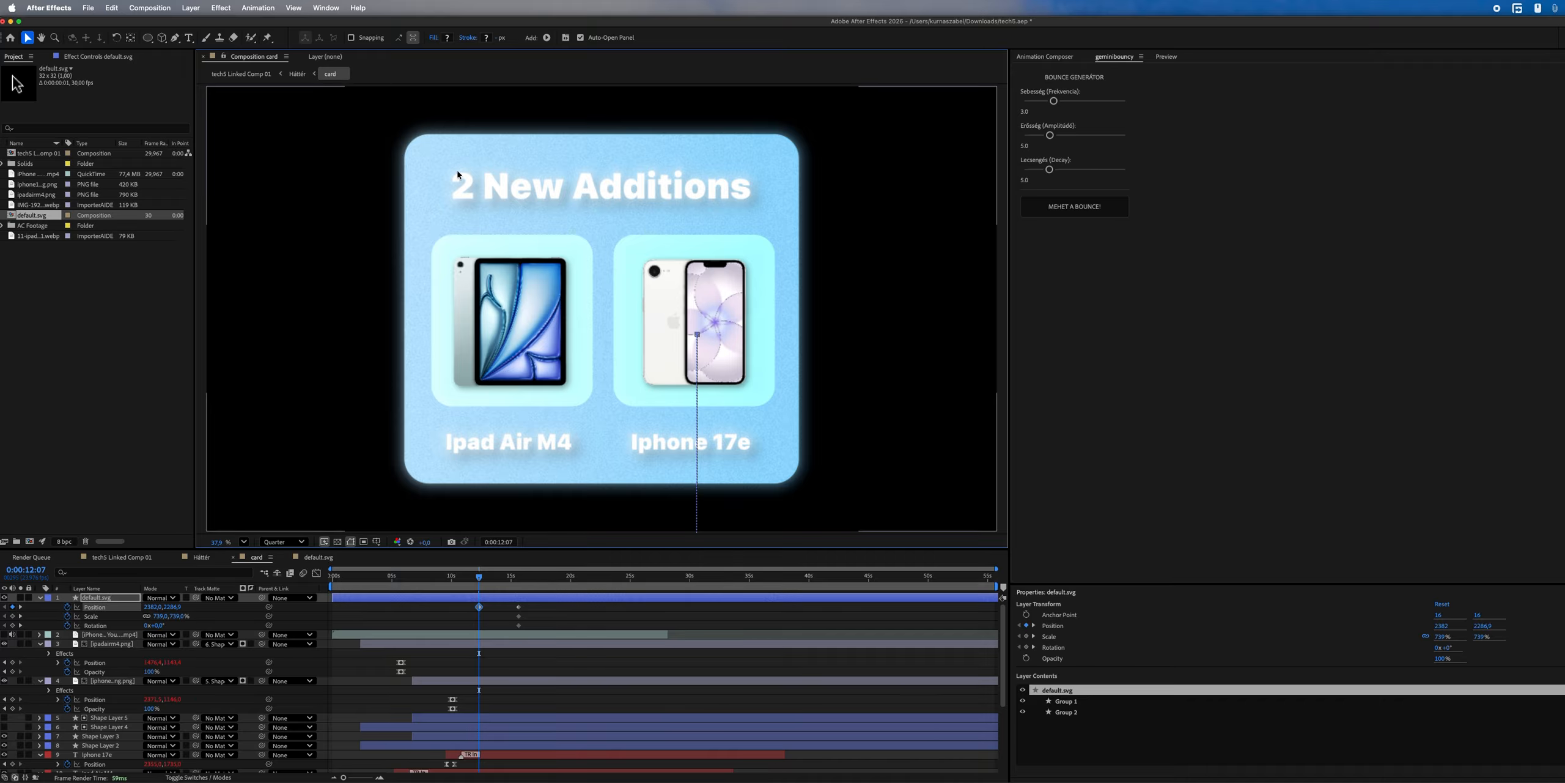
key(g)
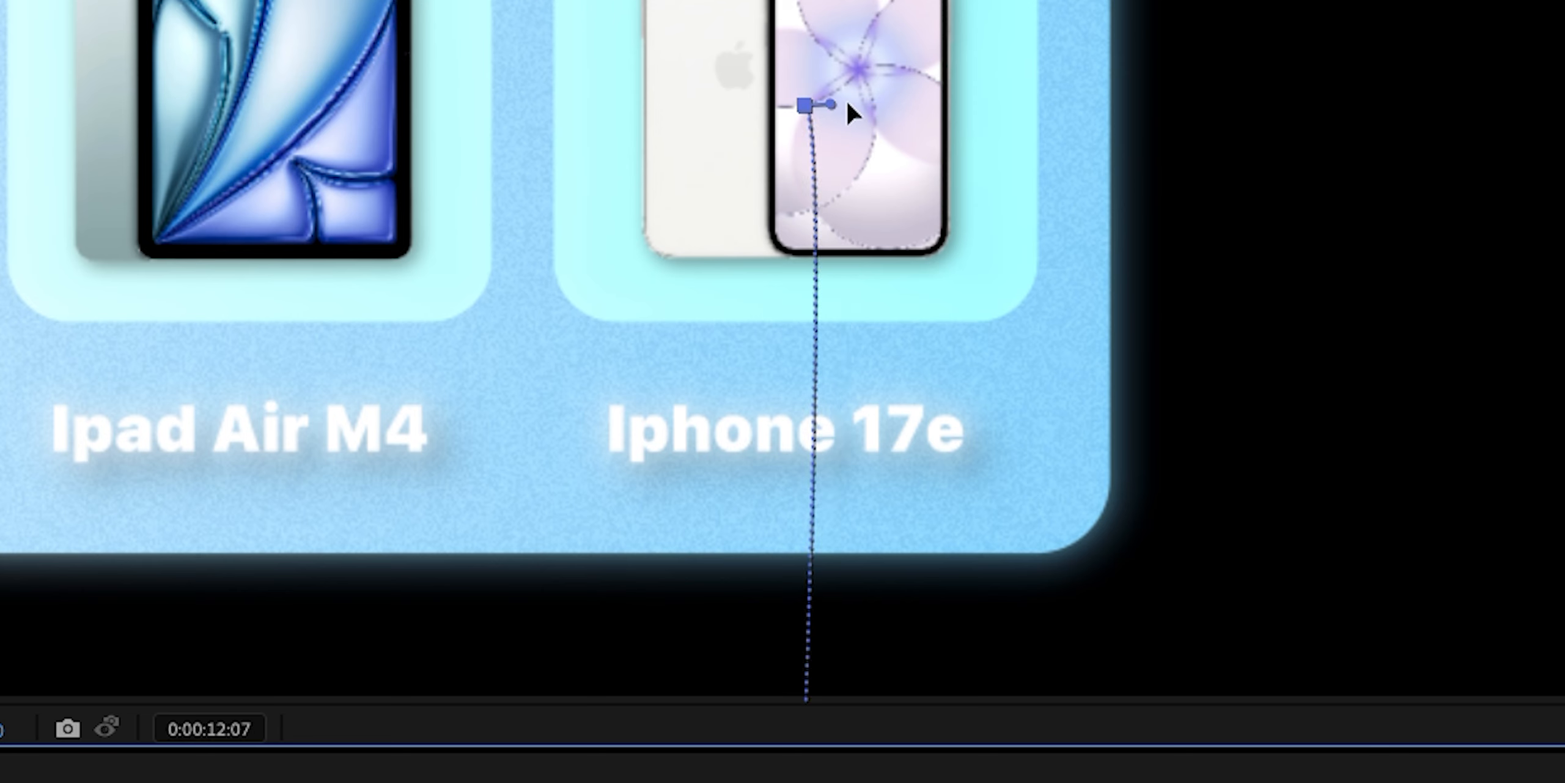
drag(853, 113, 1387, 143)
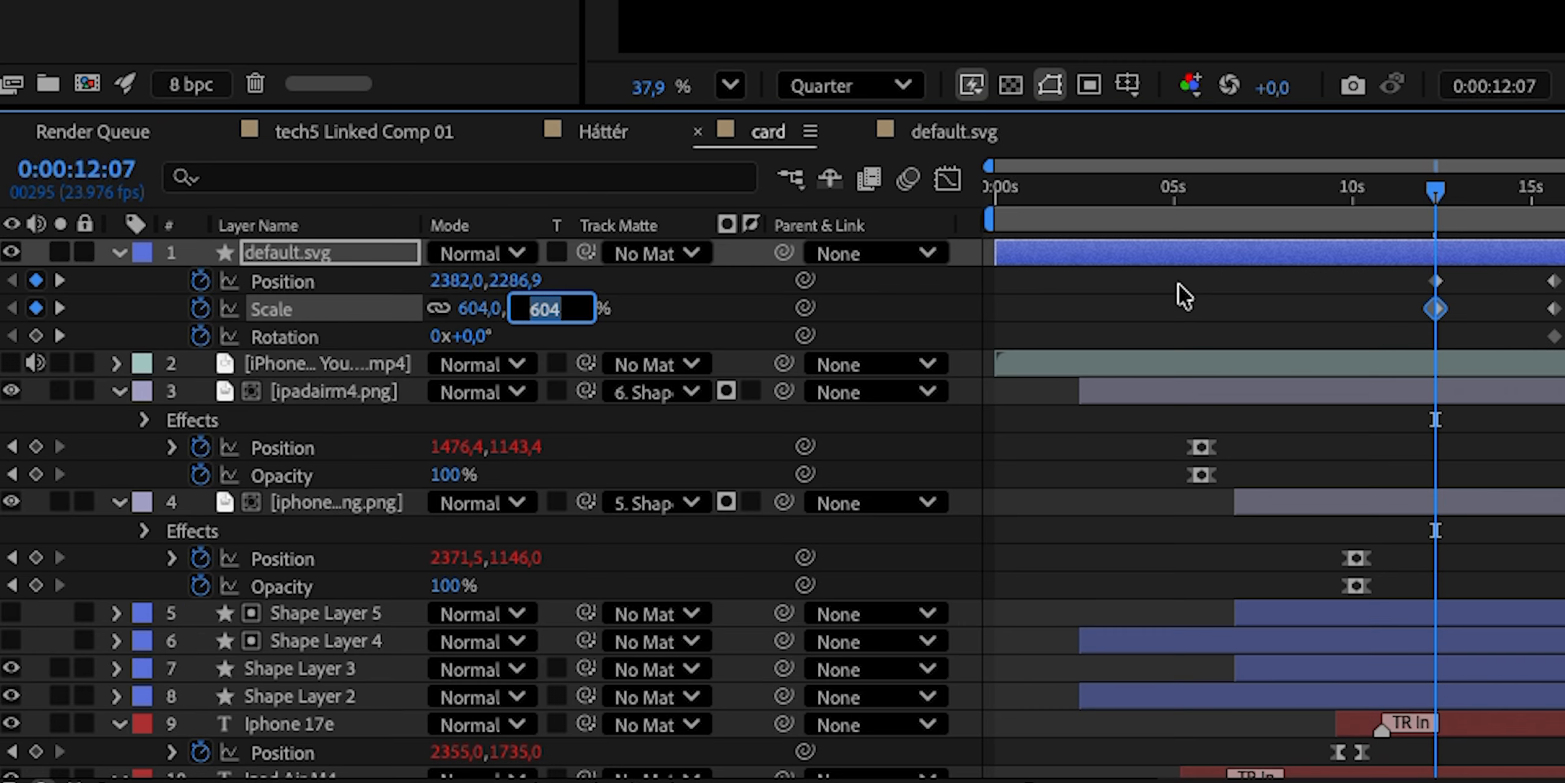
- Set the default.svg cursor's scale to 300% and its rotation to 10° at 12:07
text(300)
click(954, 309)
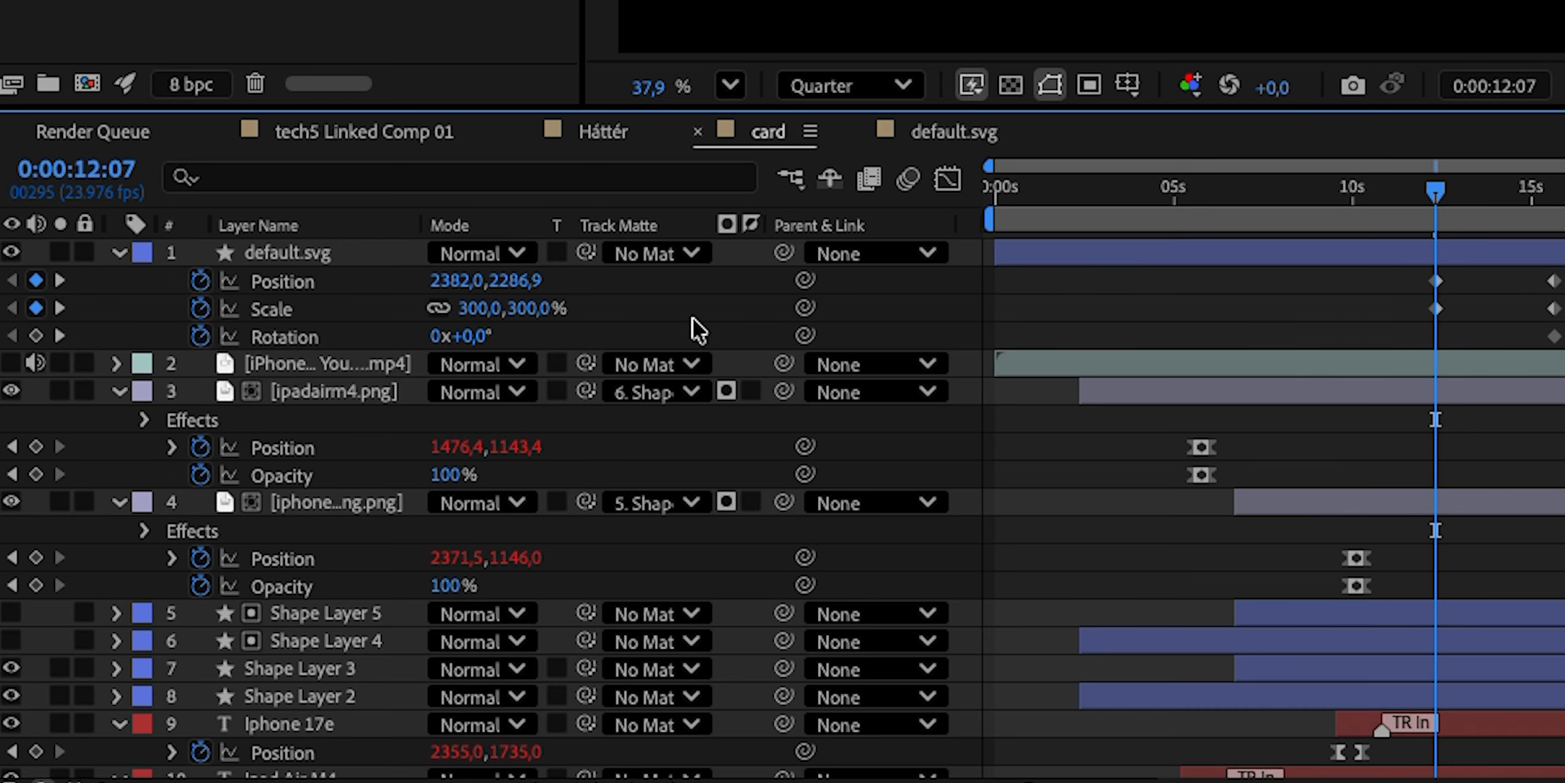
click(474, 336)
text(10)
- Ease all of the cursor's position, scale and rotation keyframes and adjust their curve in the graph editor
click(1316, 281)
drag(1351, 269, 1564, 361)
click(949, 180)
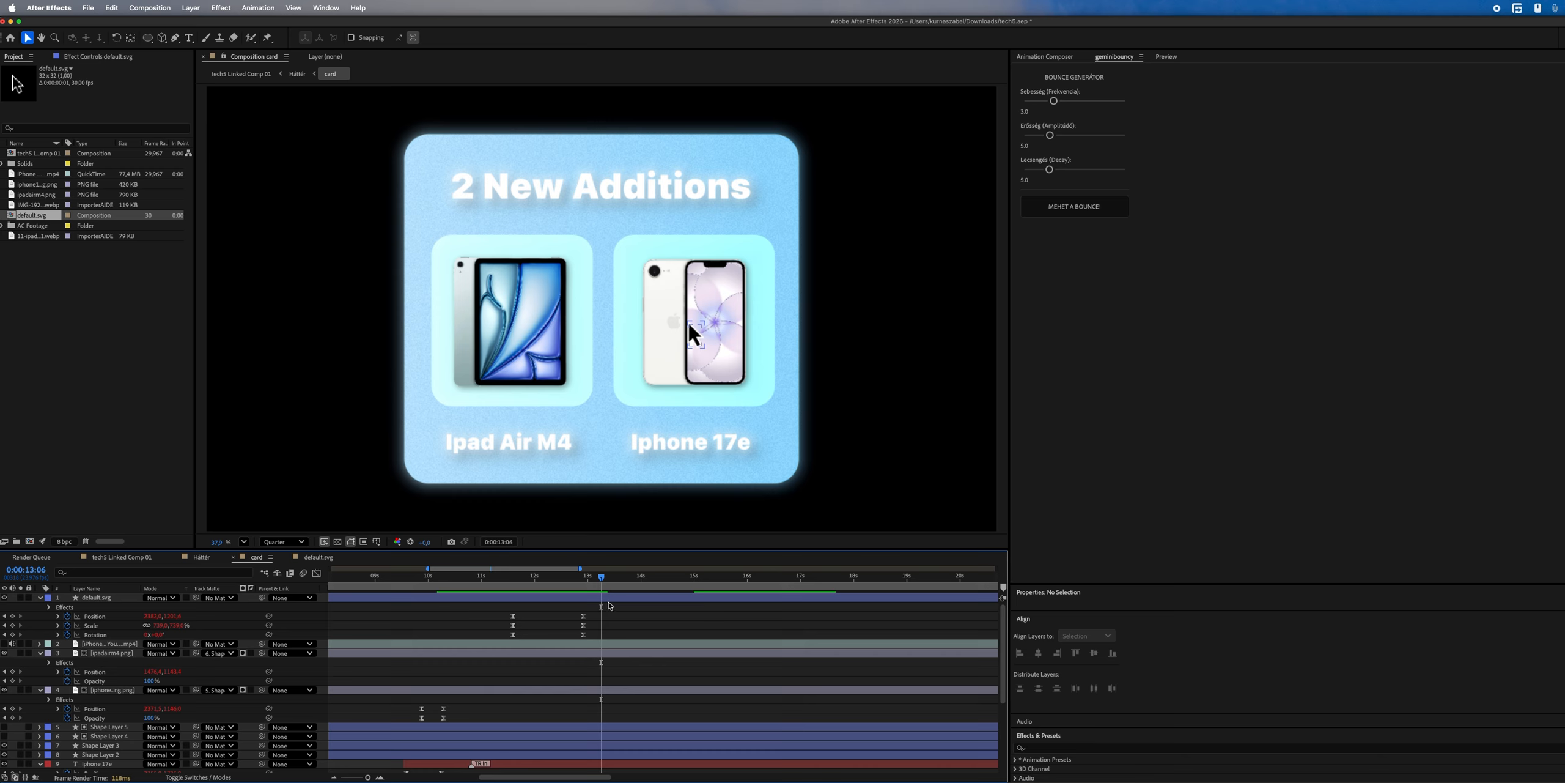
click(609, 598)
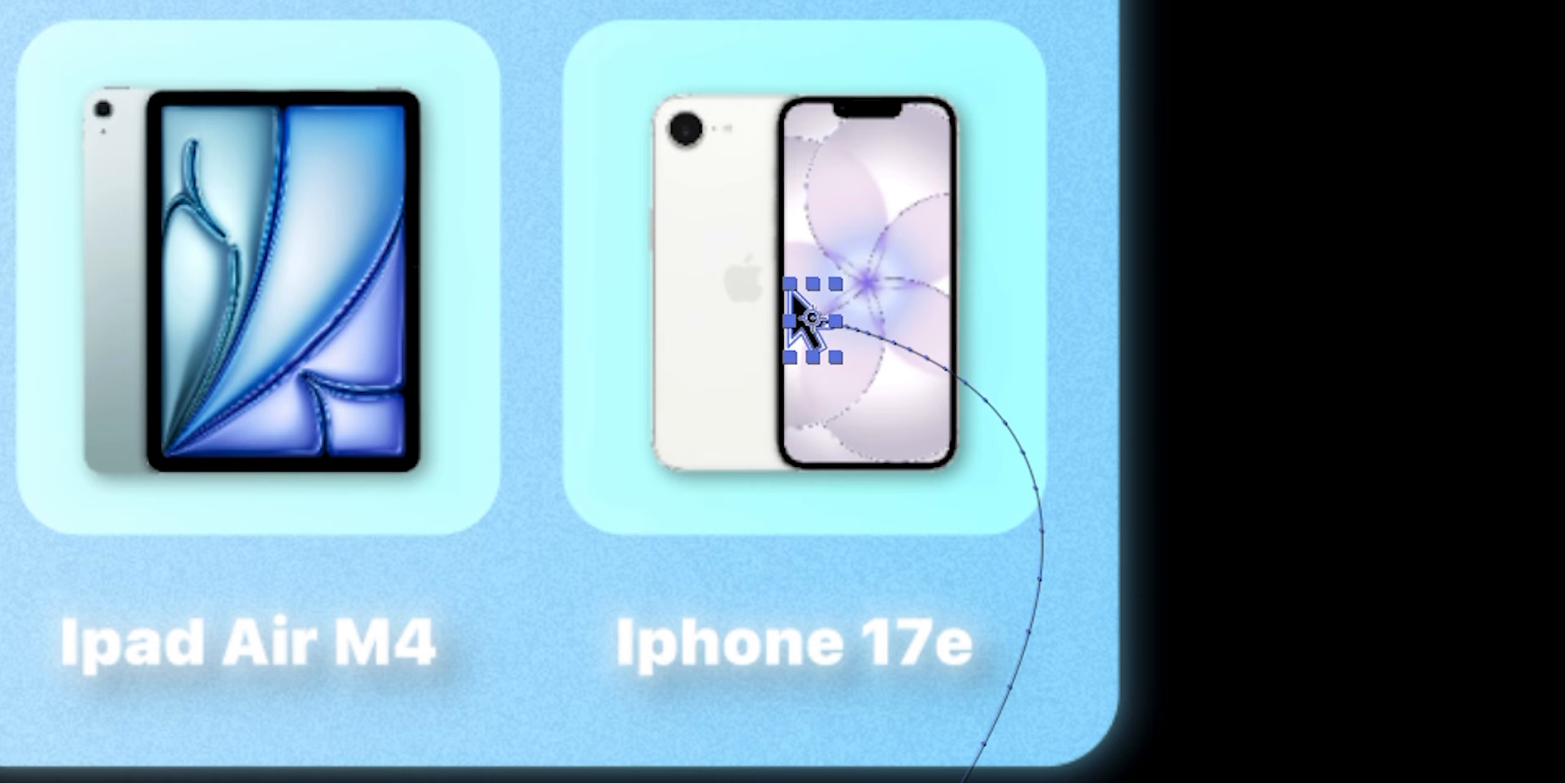
- Adjust the default.svg cursor's scale over the iPhone 17e image and return to its keyframe at 12:22
drag(789, 291, 797, 300)
drag(600, 581, 583, 581)
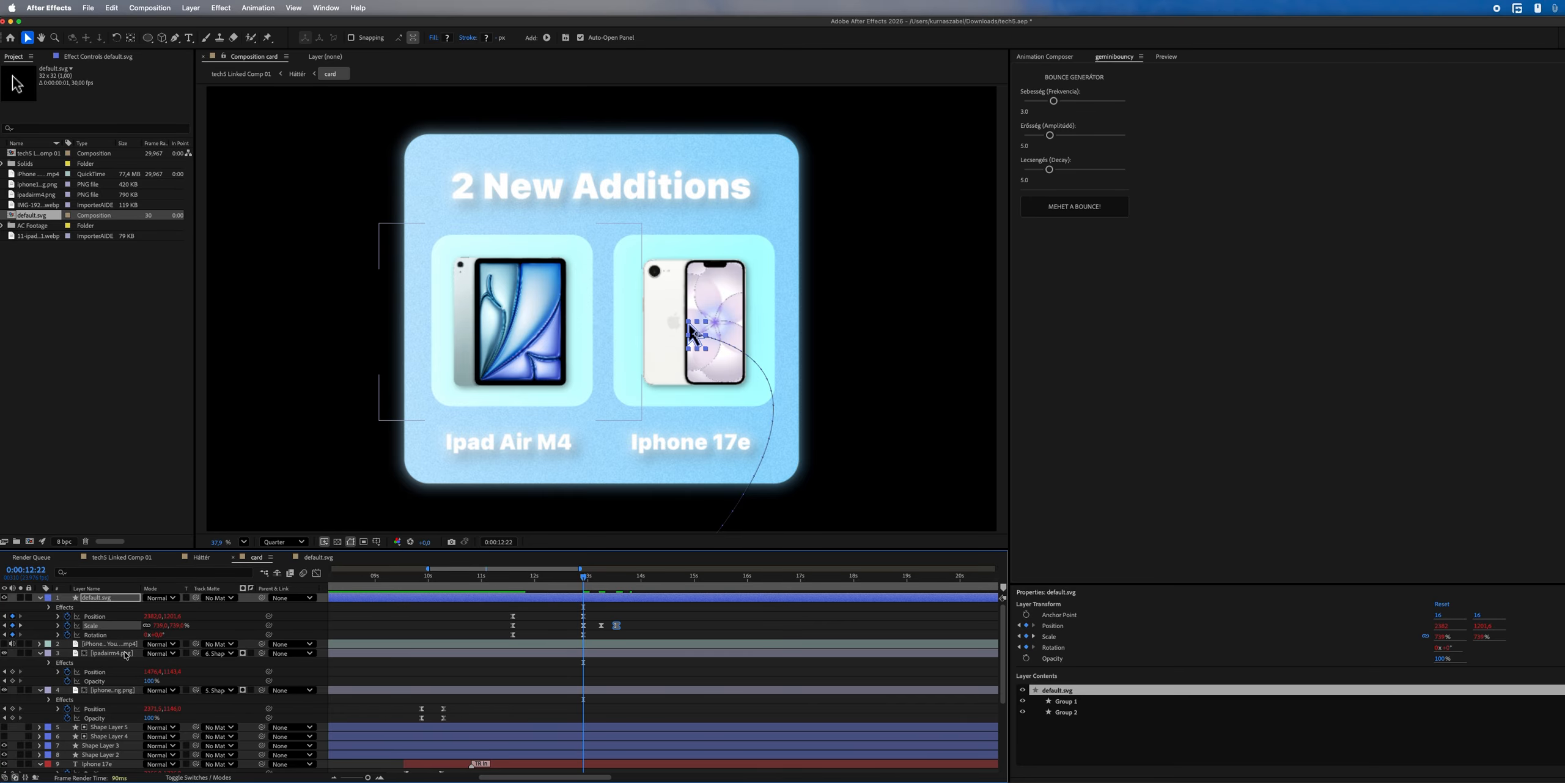
click(694, 335)
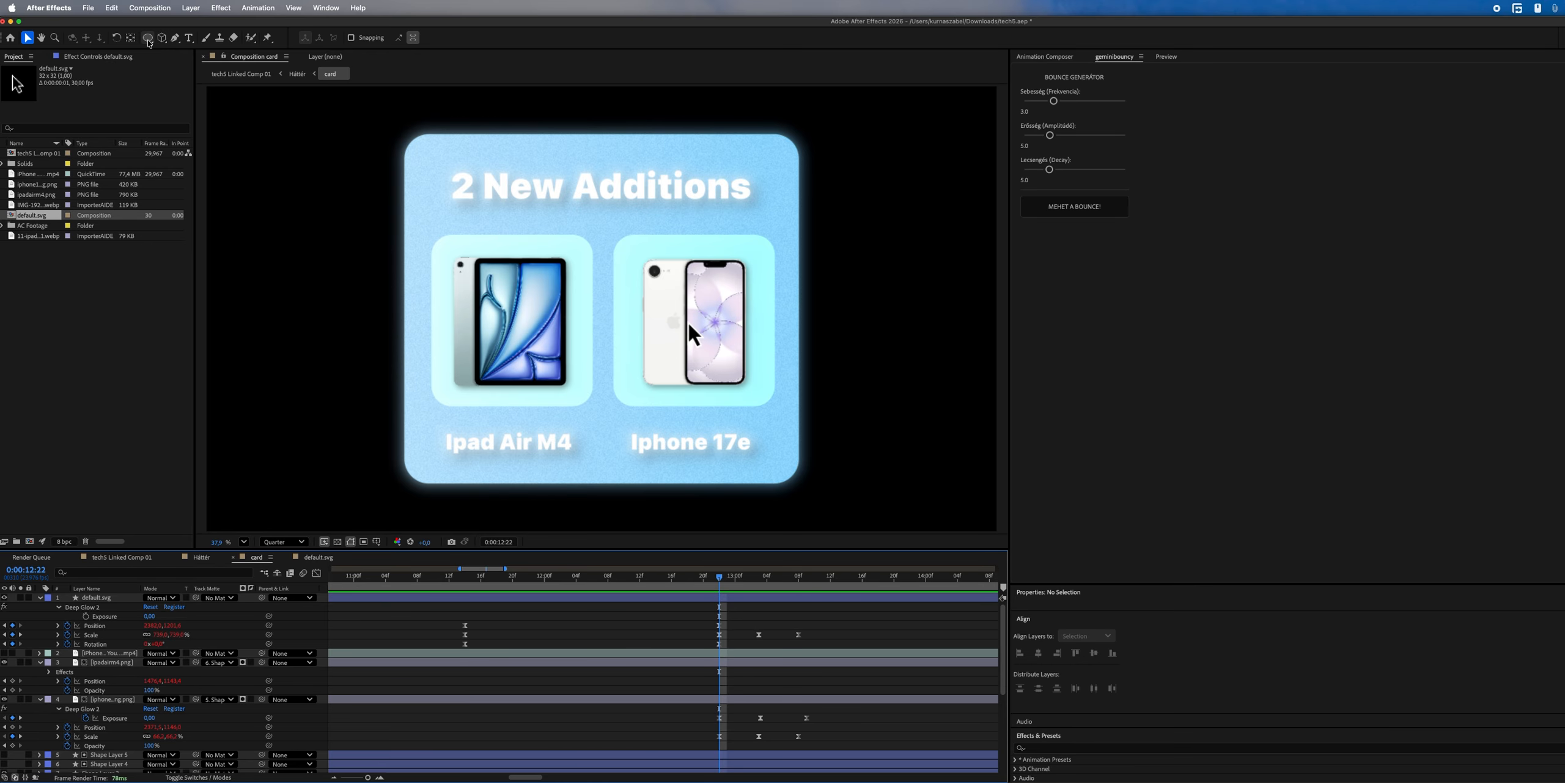
- Draw an unfilled circle with a white stroke around the cursor and look up Gaussian Blur for it
click(147, 38)
drag(673, 299, 721, 348)
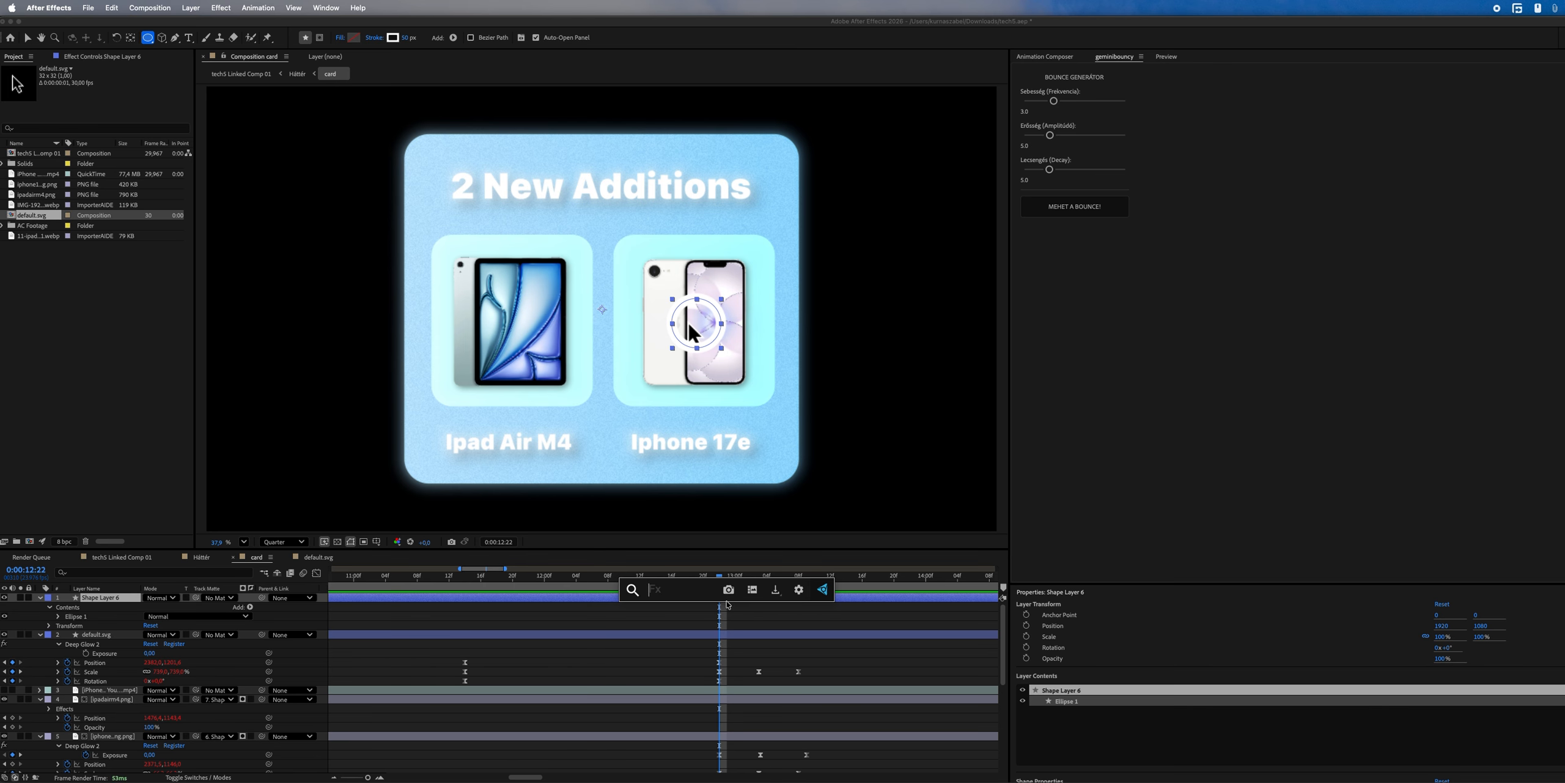
text(bl)
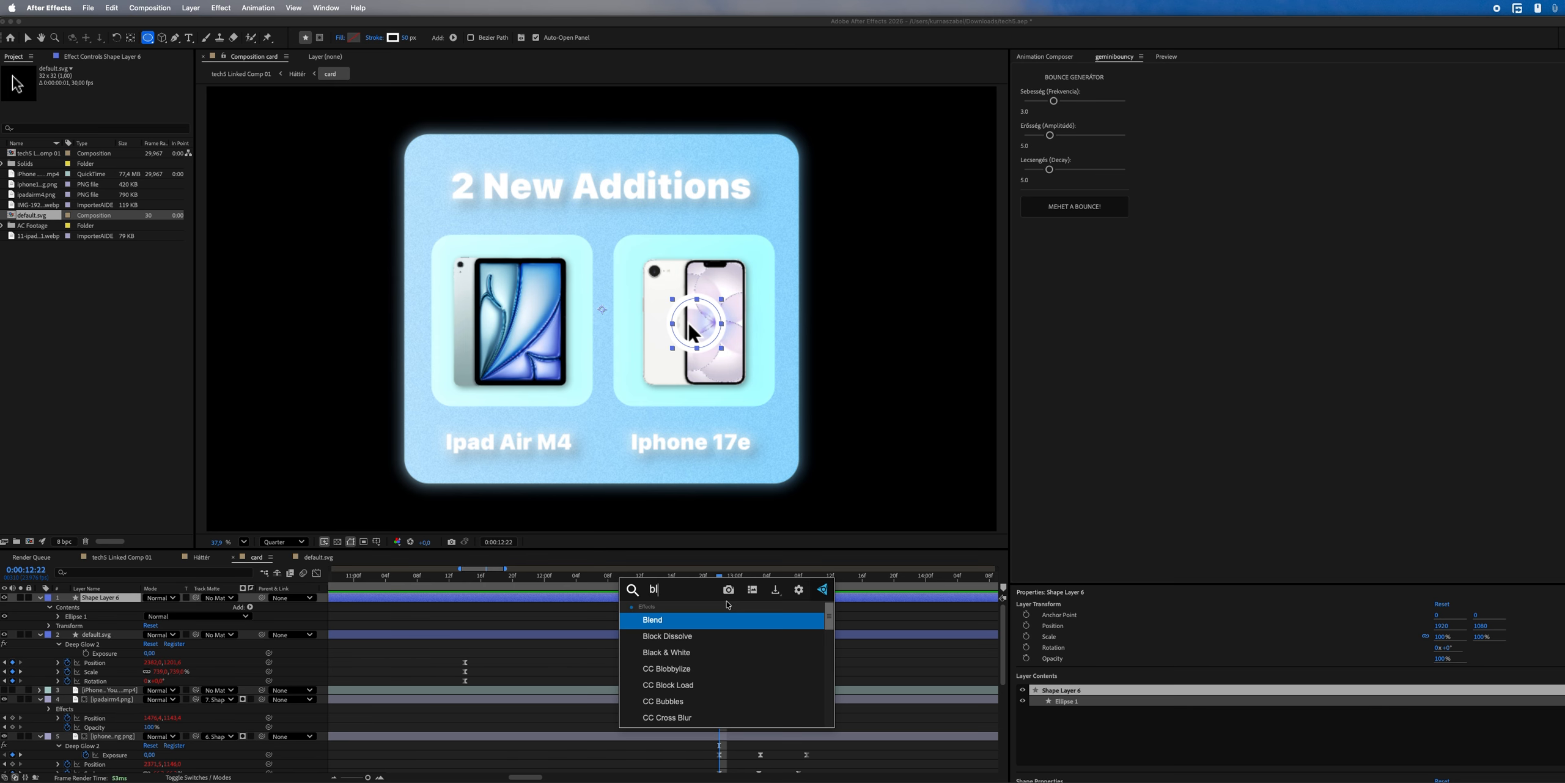
- Scale the blurred circle up until its outline extends past the frame
drag(160, 607, 1553, 709)
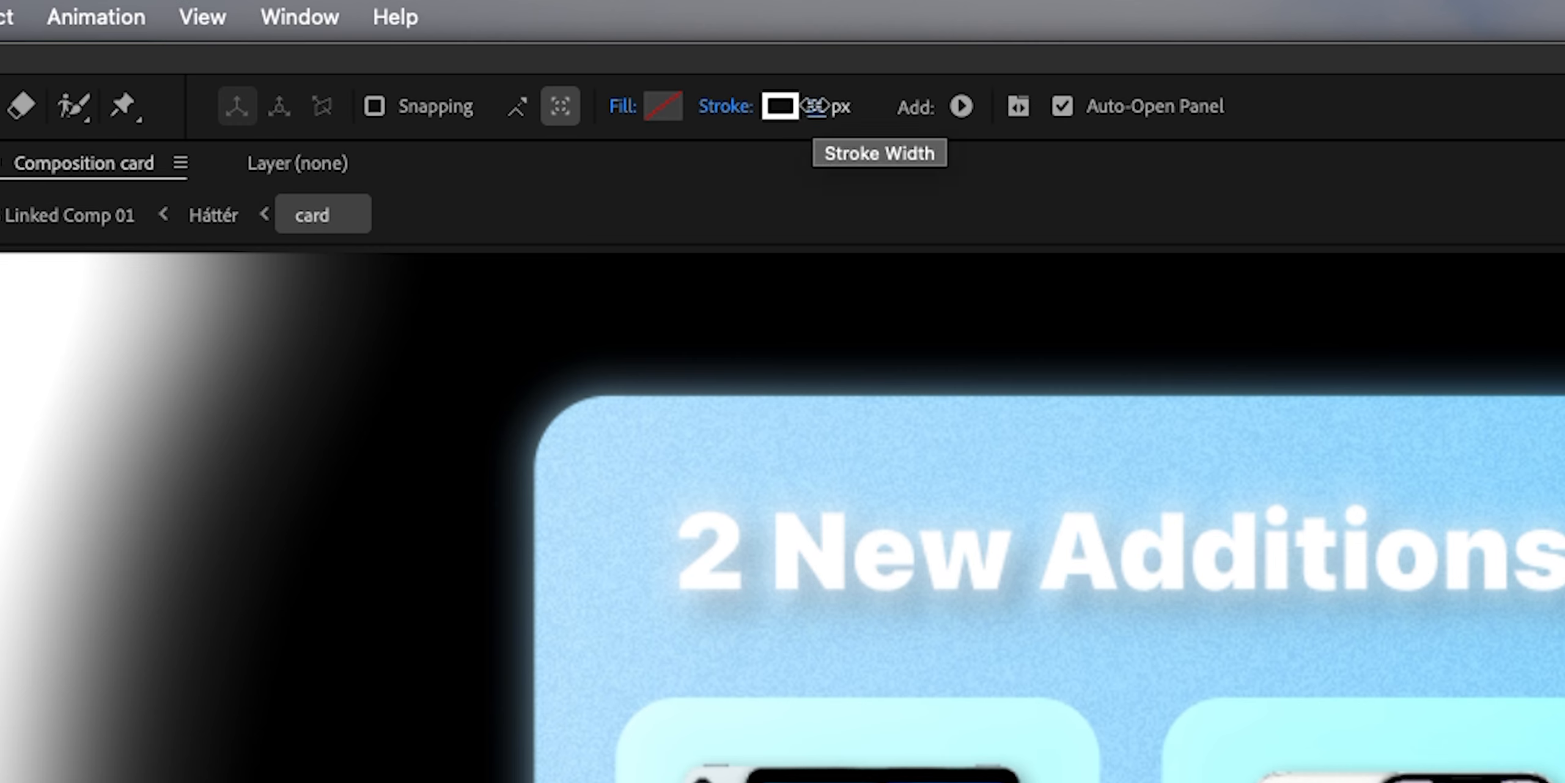
drag(498, 39, 597, 45)
drag(1111, 129, 1149, 132)
key(super+z)
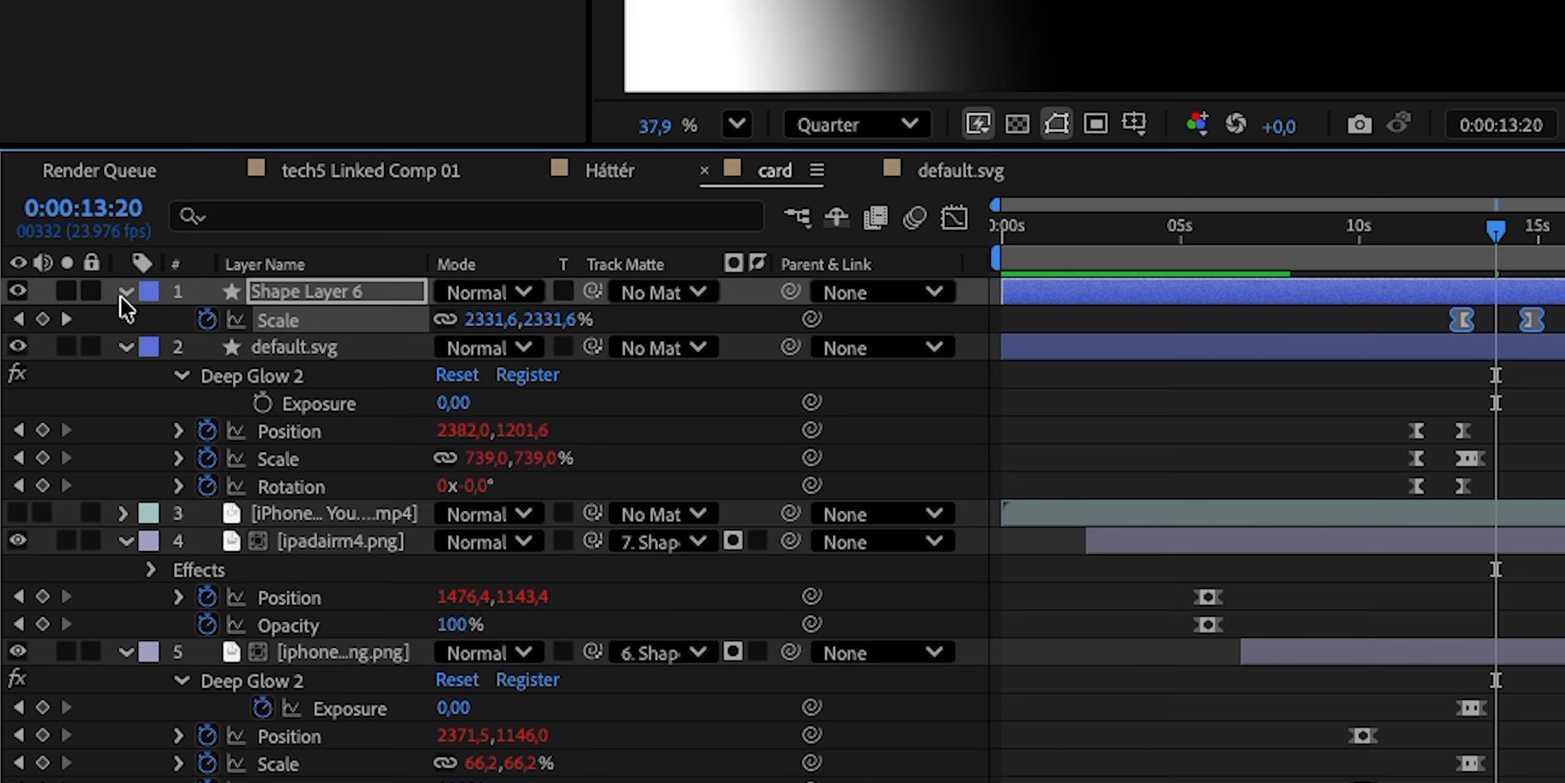
- Reveal the circle's stroke settings and widen its Stroke Width at 13:14 so the white covers the frame
click(125, 293)
click(126, 294)
click(154, 321)
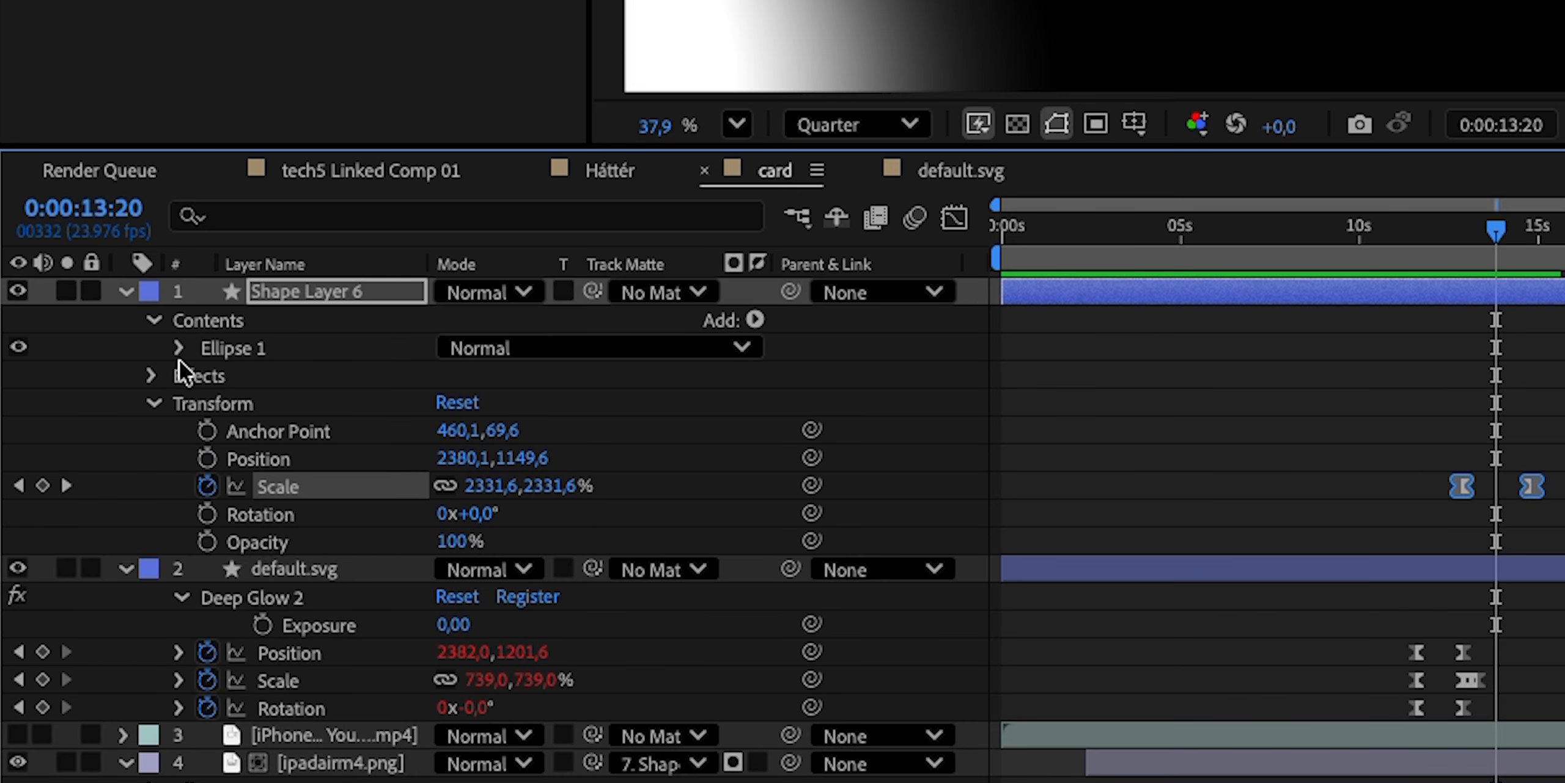
click(179, 348)
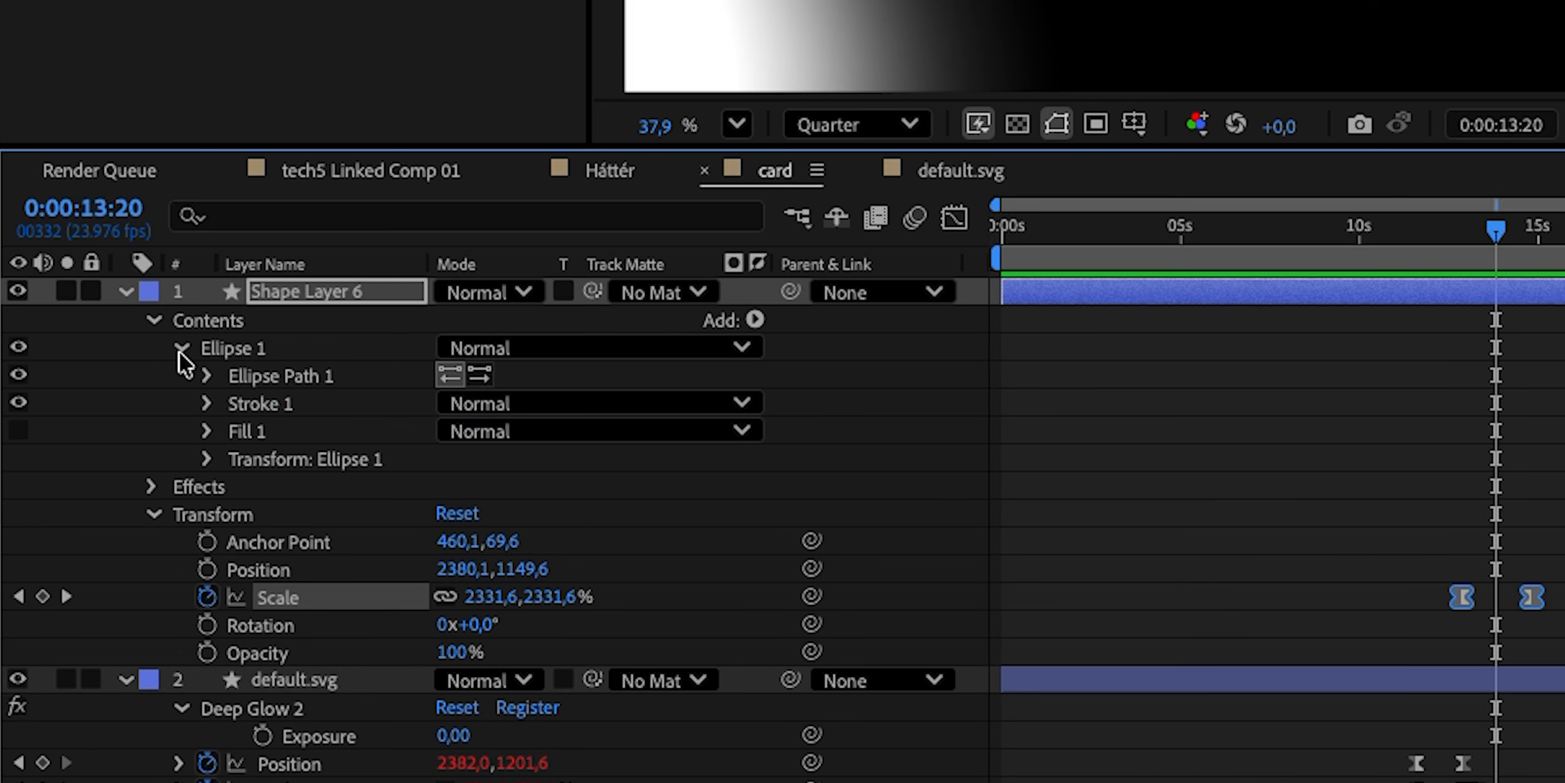
click(207, 402)
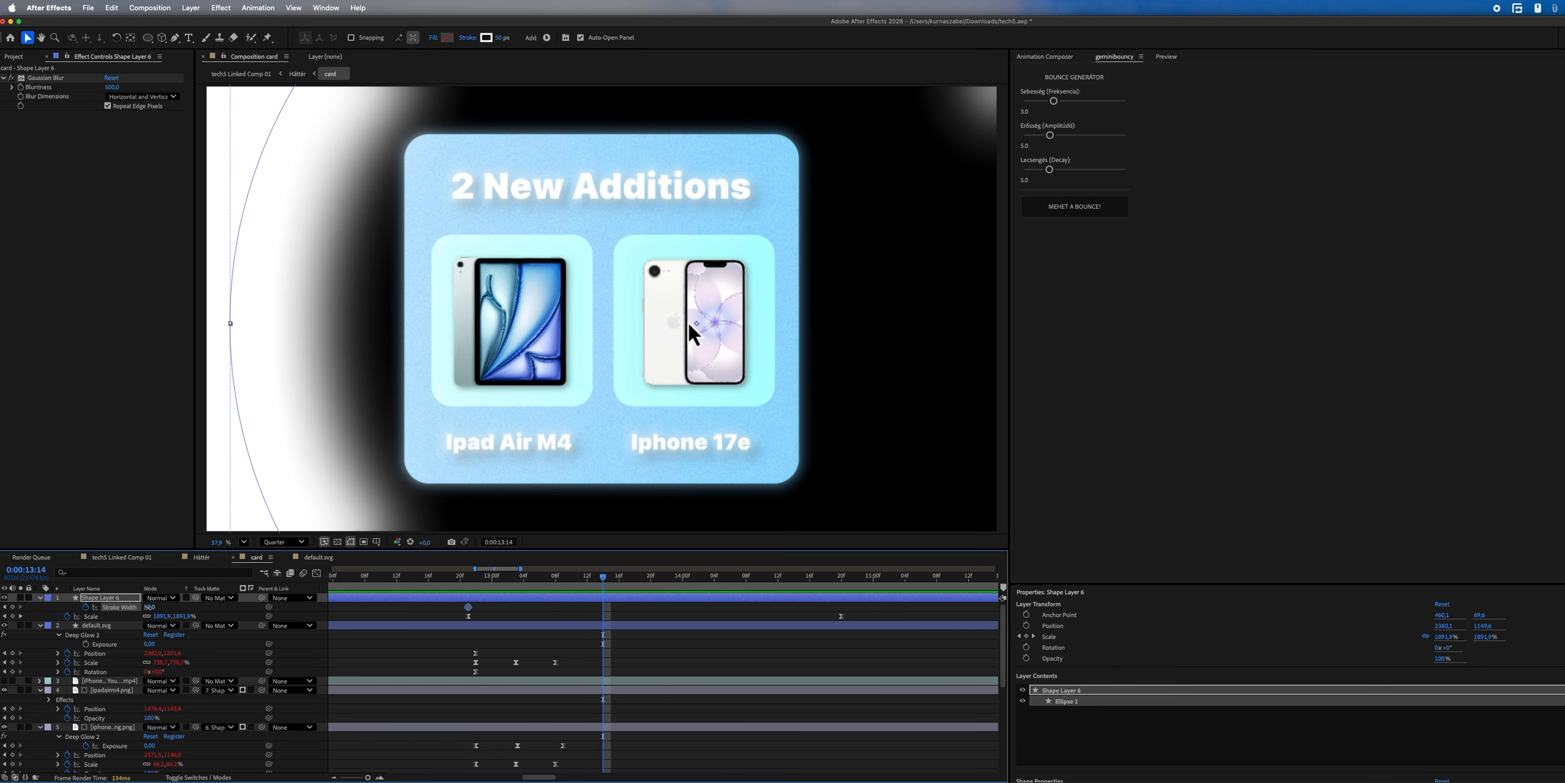
drag(150, 607, 258, 614)
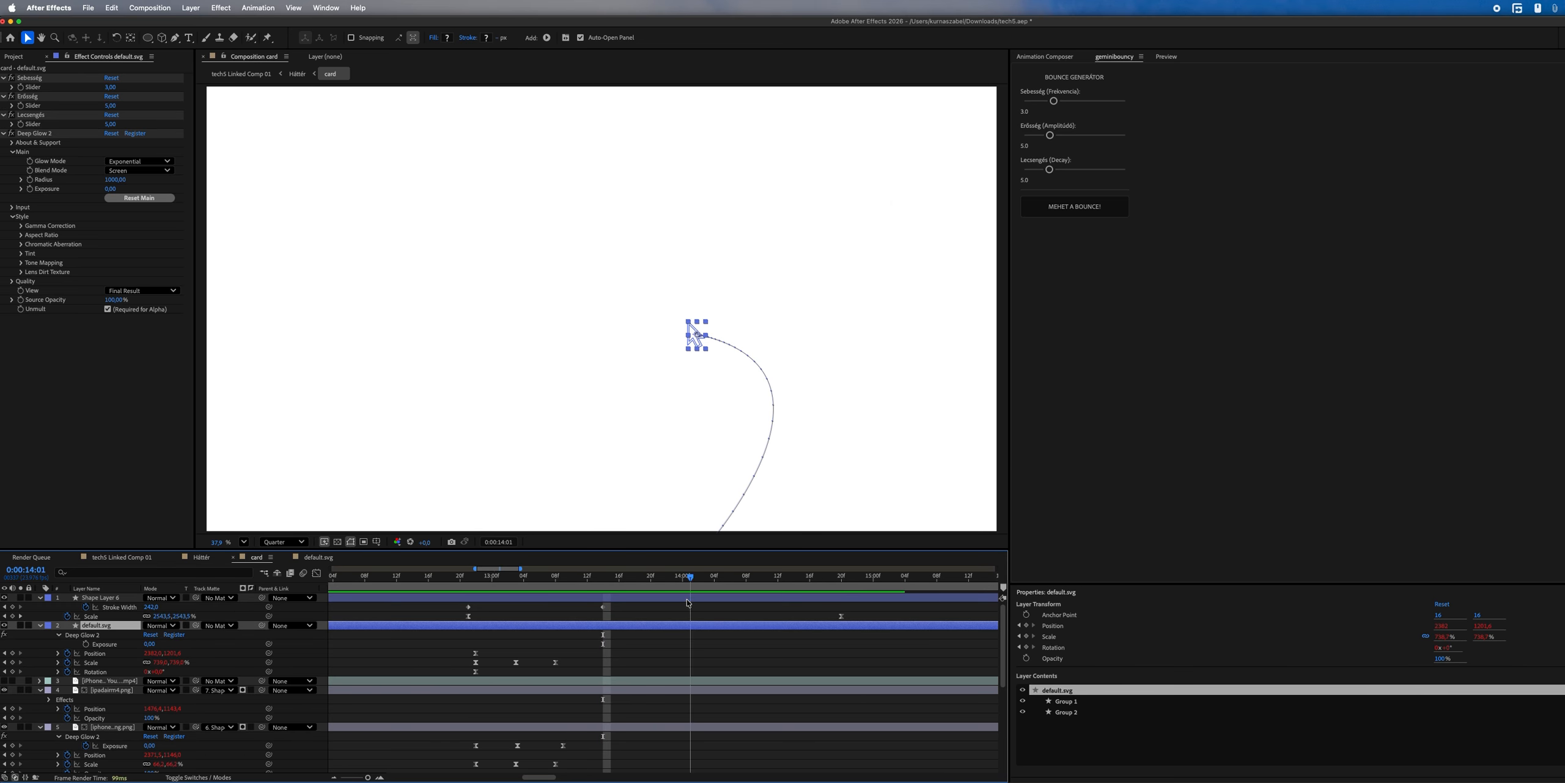
- Set the circle's Stroke Width to 50 at 14:11
drag(689, 603, 772, 604)
click(151, 607)
text(5)
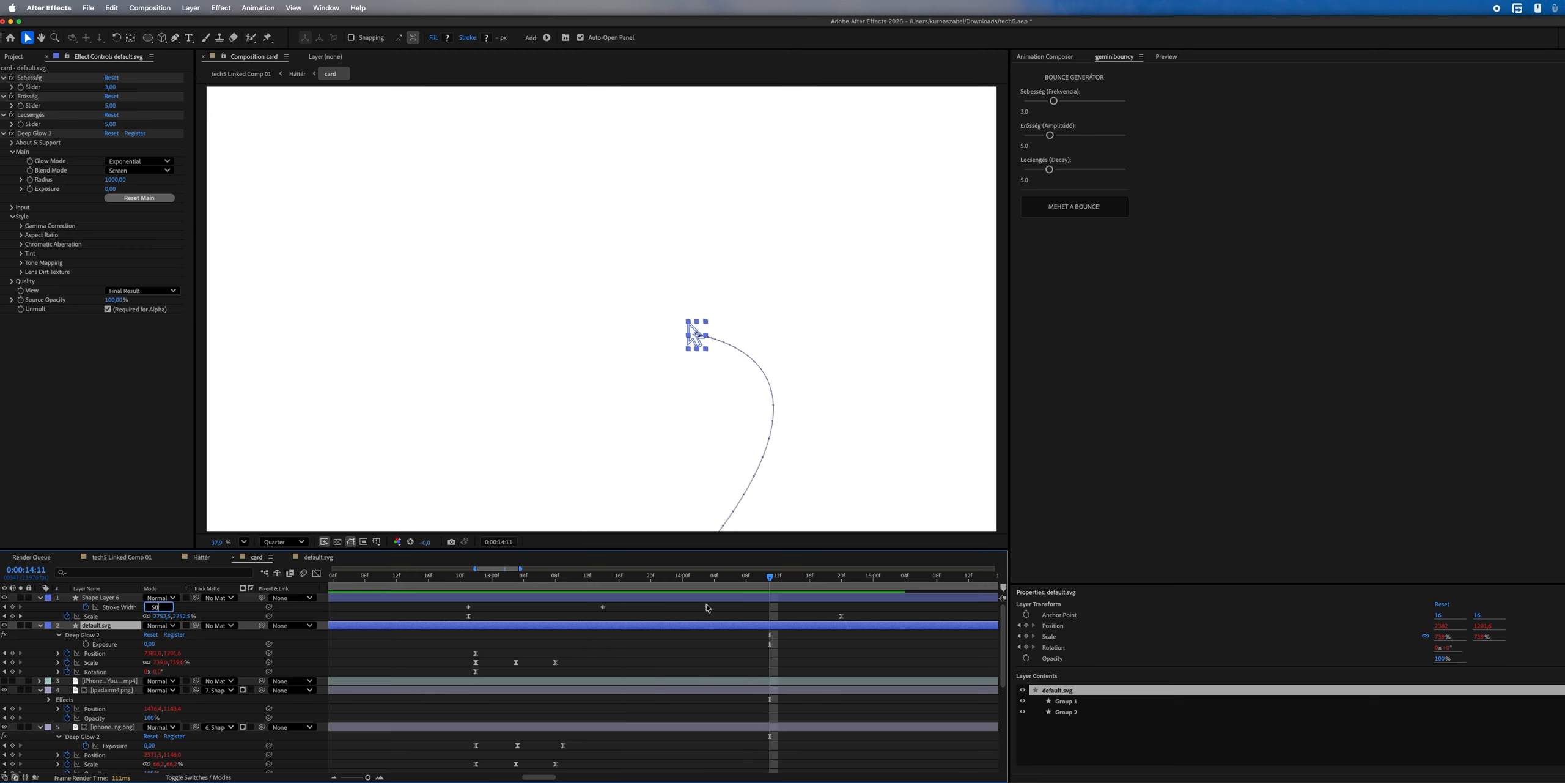
key(Return)
- At 13:10, begin selecting the card scene's layers from default.svg down to Shape Layer 1
click(469, 582)
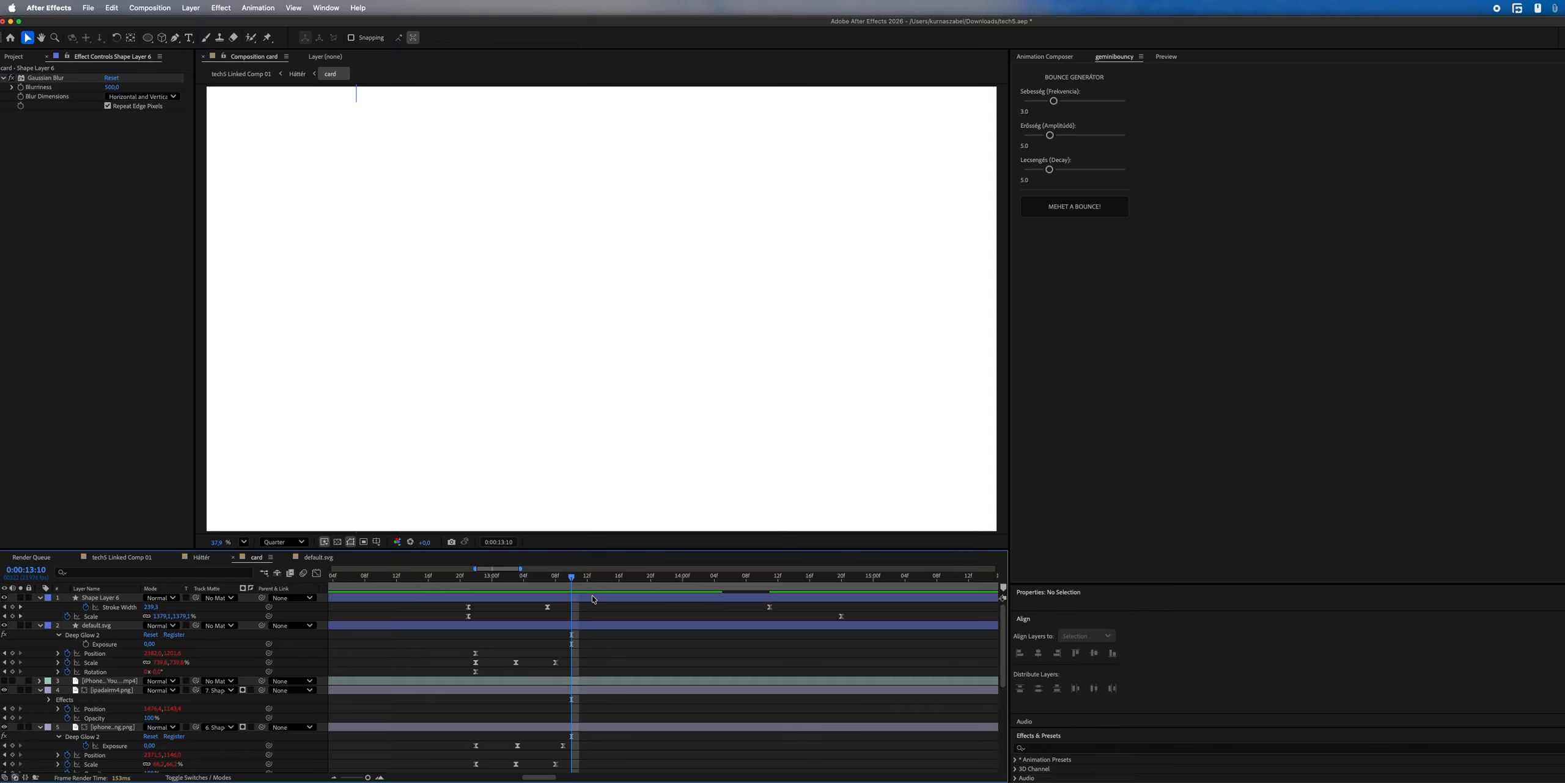
click(592, 598)
click(592, 626)
scroll(599, 752, down, 5)
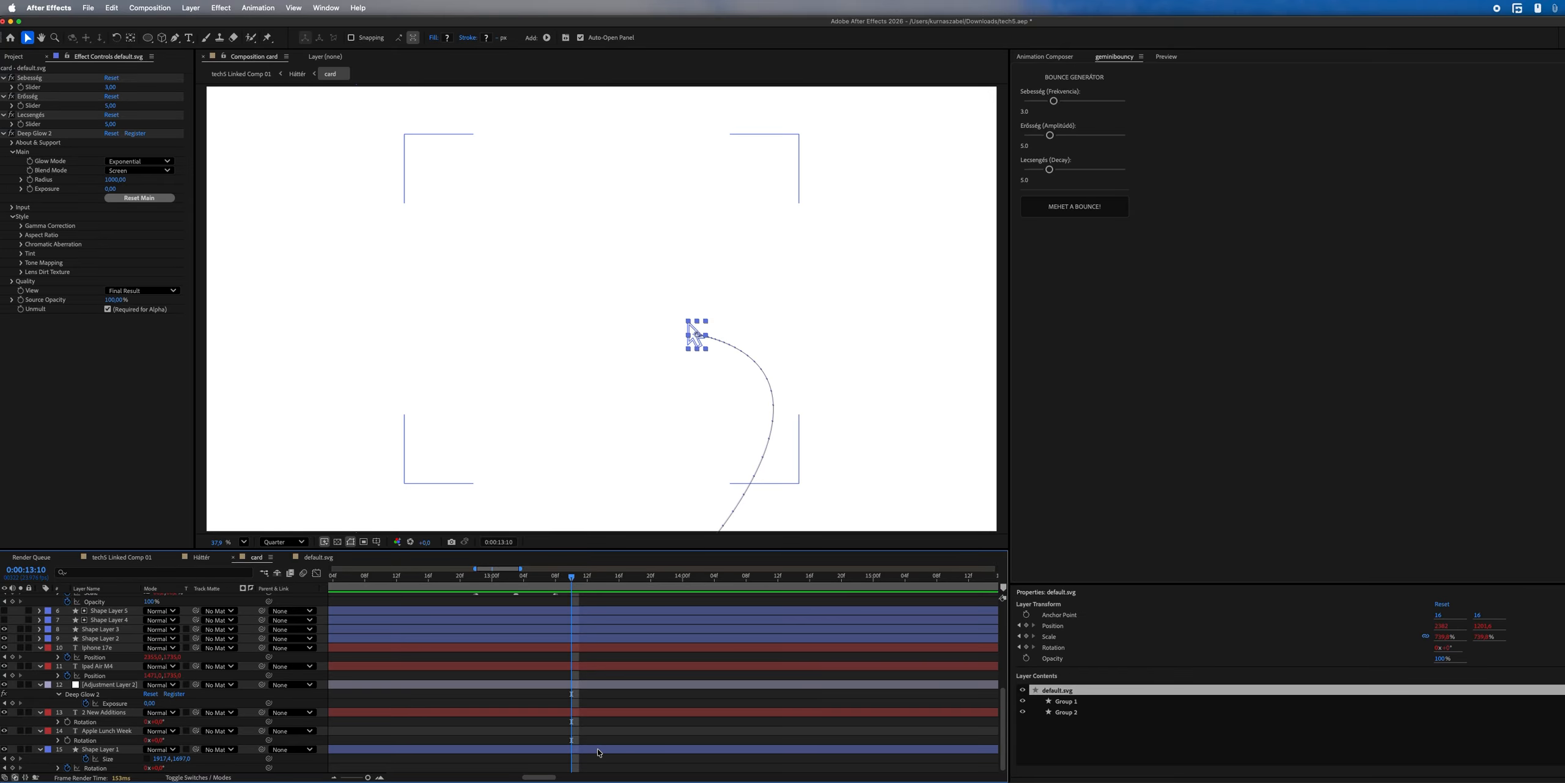
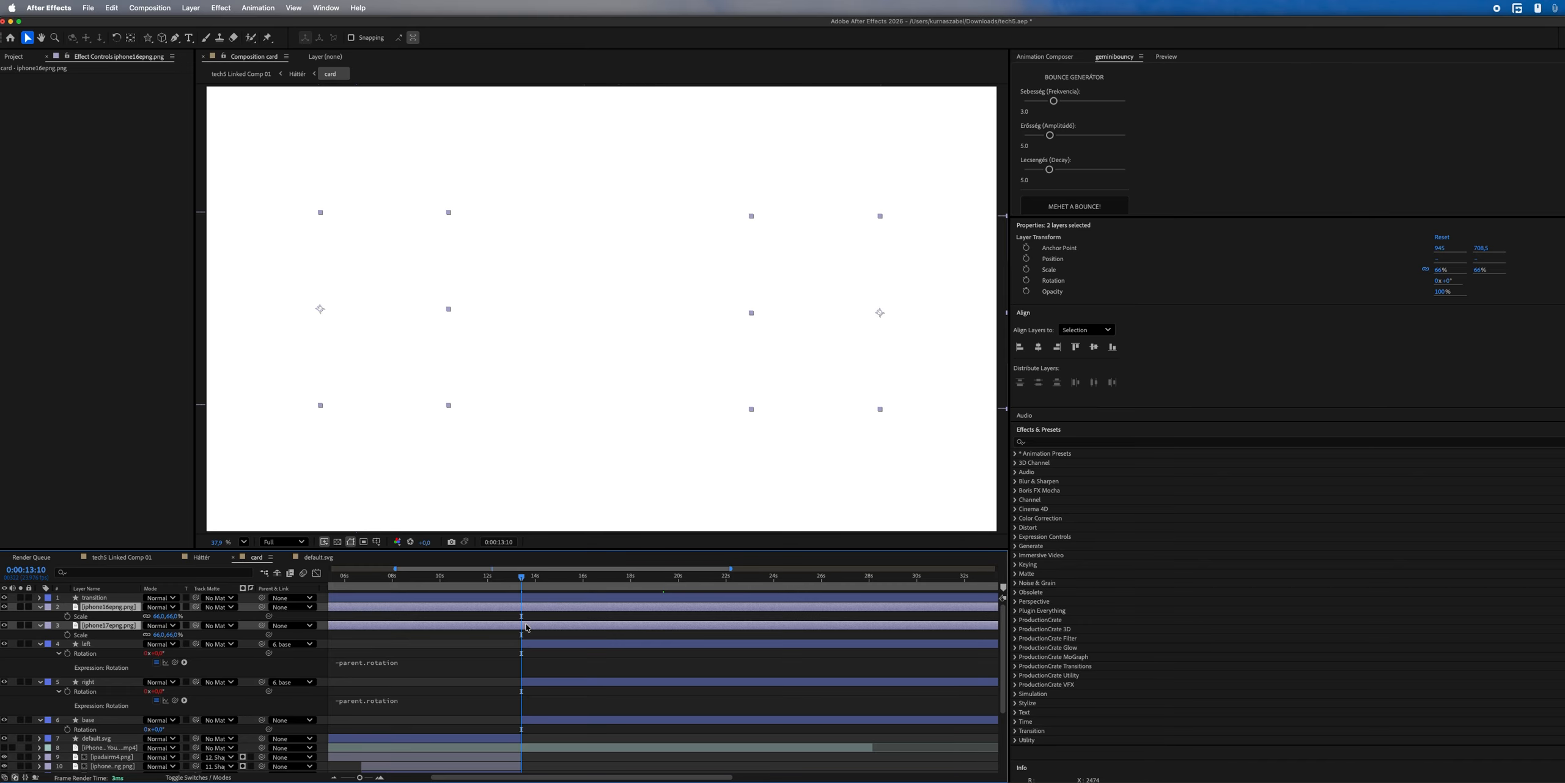
- Split the iphone16epng.png and iphone17epng.png layers at 13:10 and parent both to the base layer
key(super+shift+d)
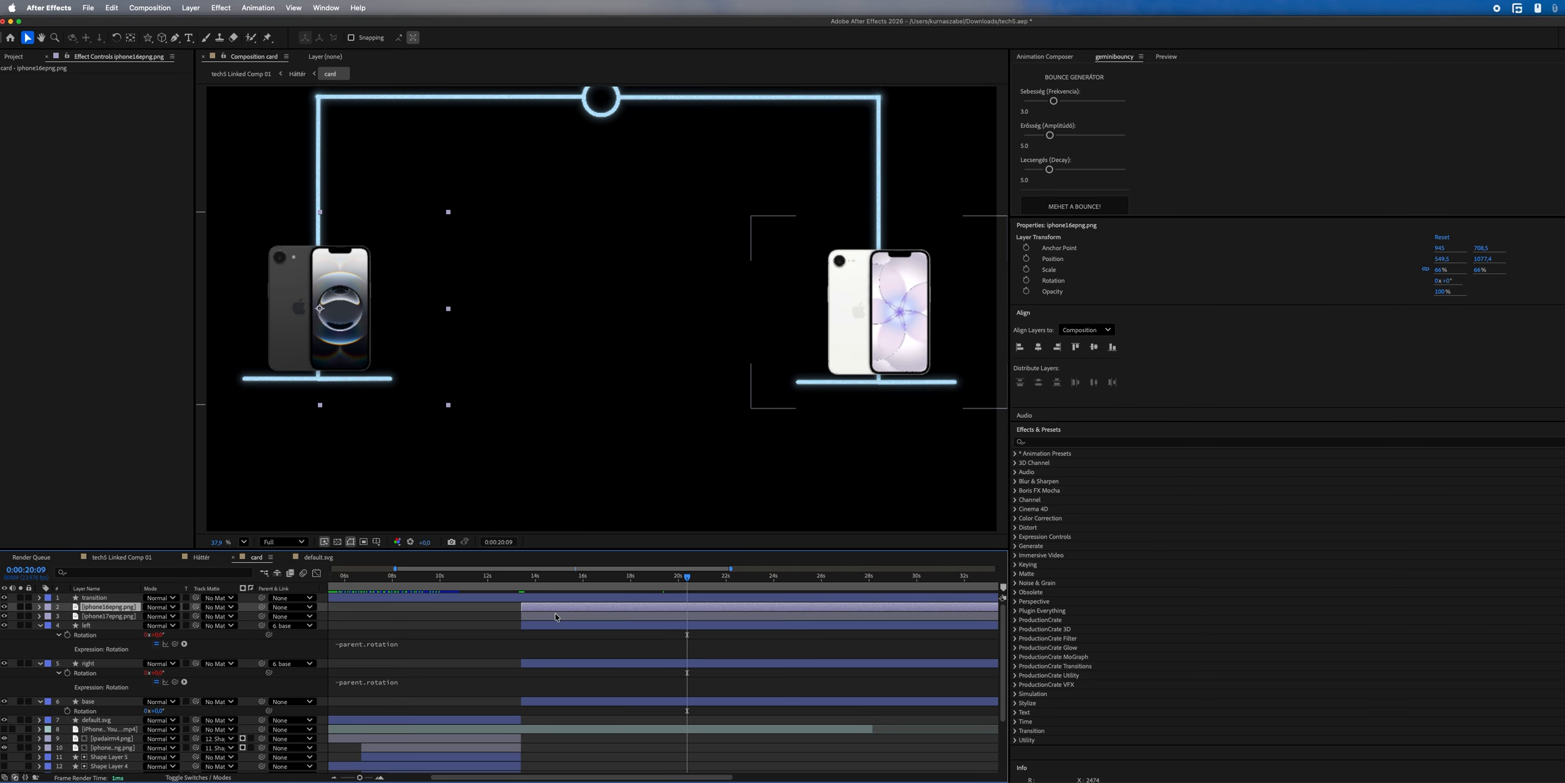
shift+click(556, 616)
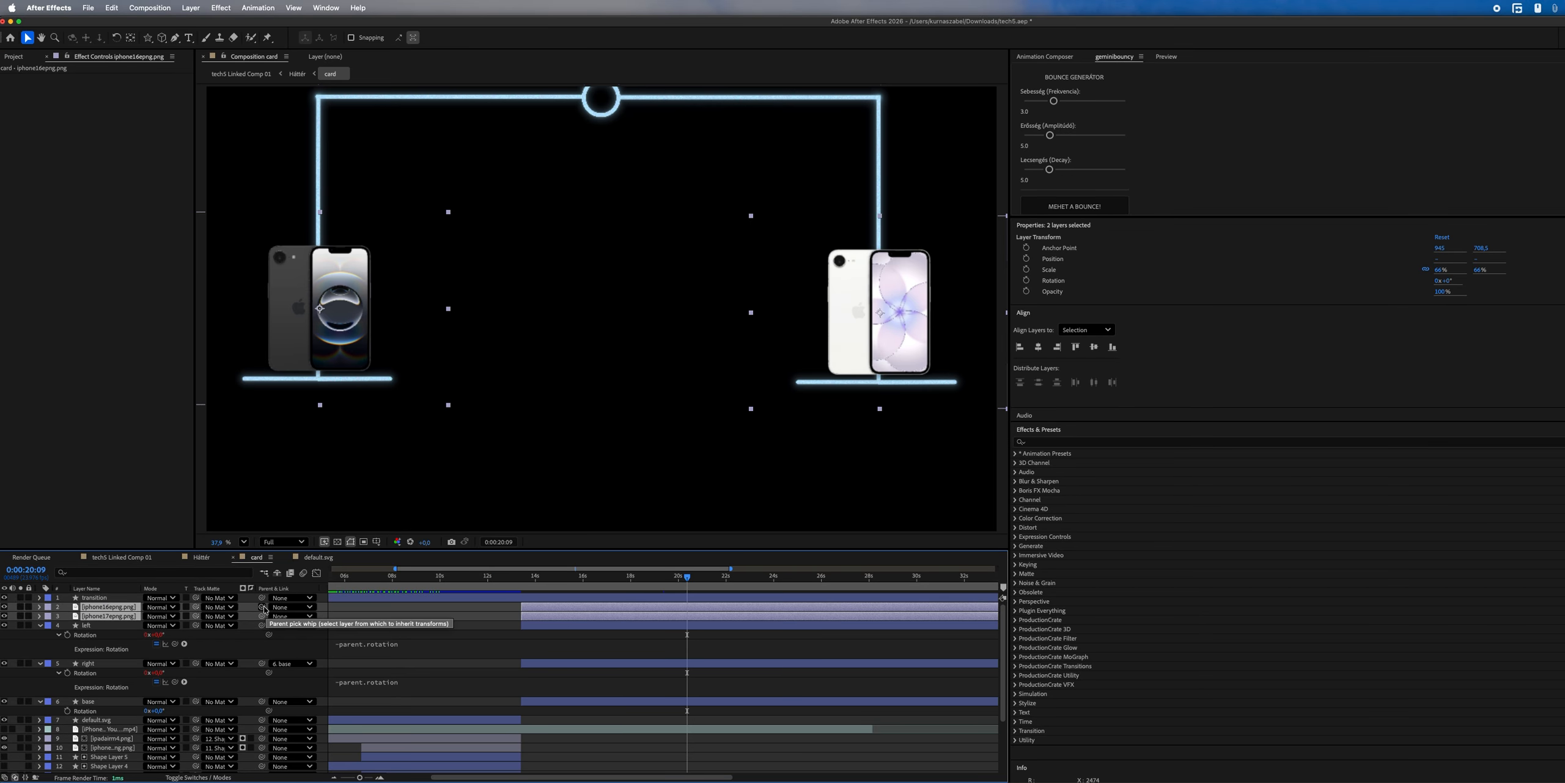
key(F4)
drag(222, 607, 104, 702)
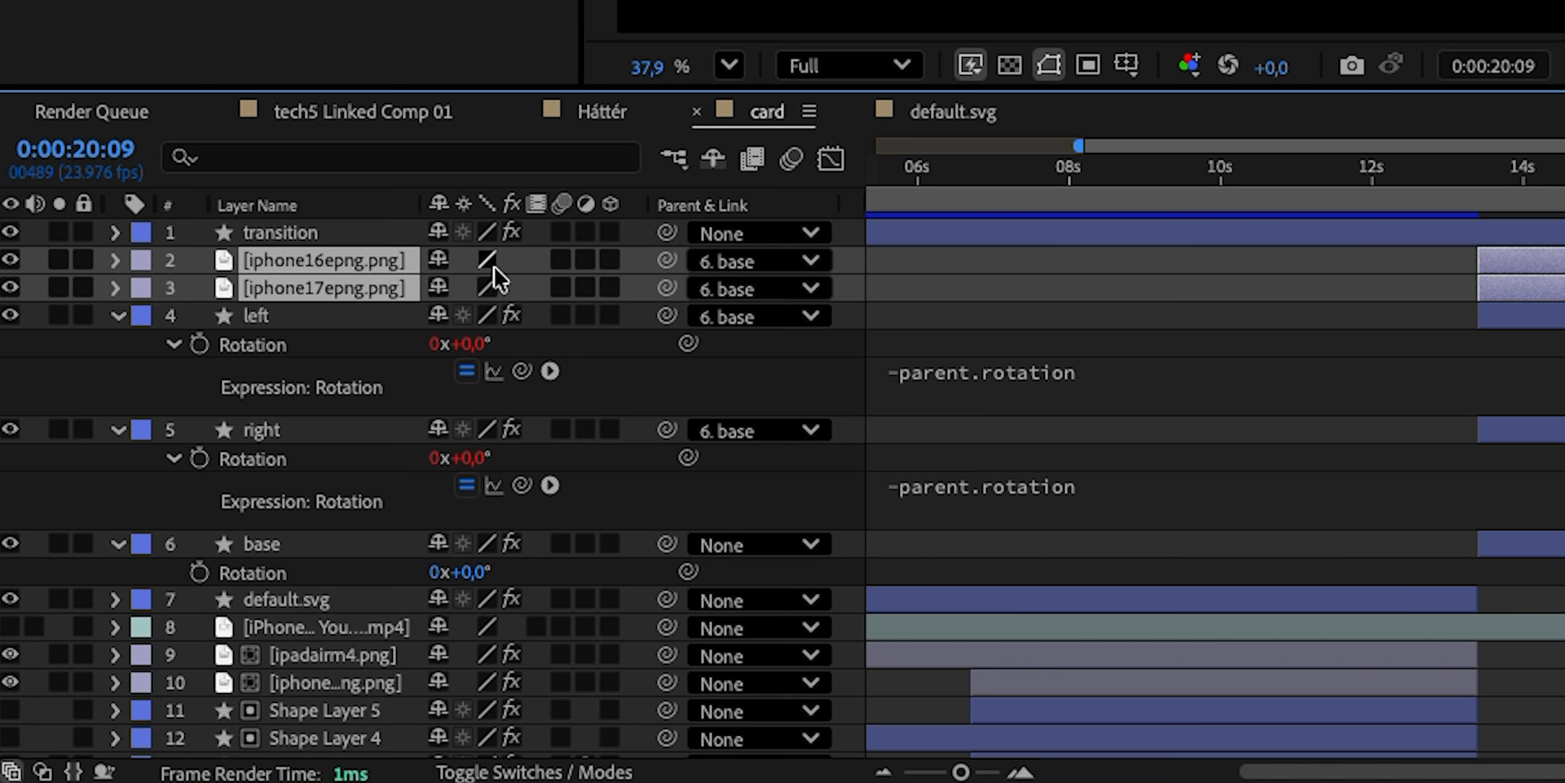
- Give the rotation of iphone16epng.png and iphone17epng.png the expression -parent.rotation
key(r)
alt+click(199, 289)
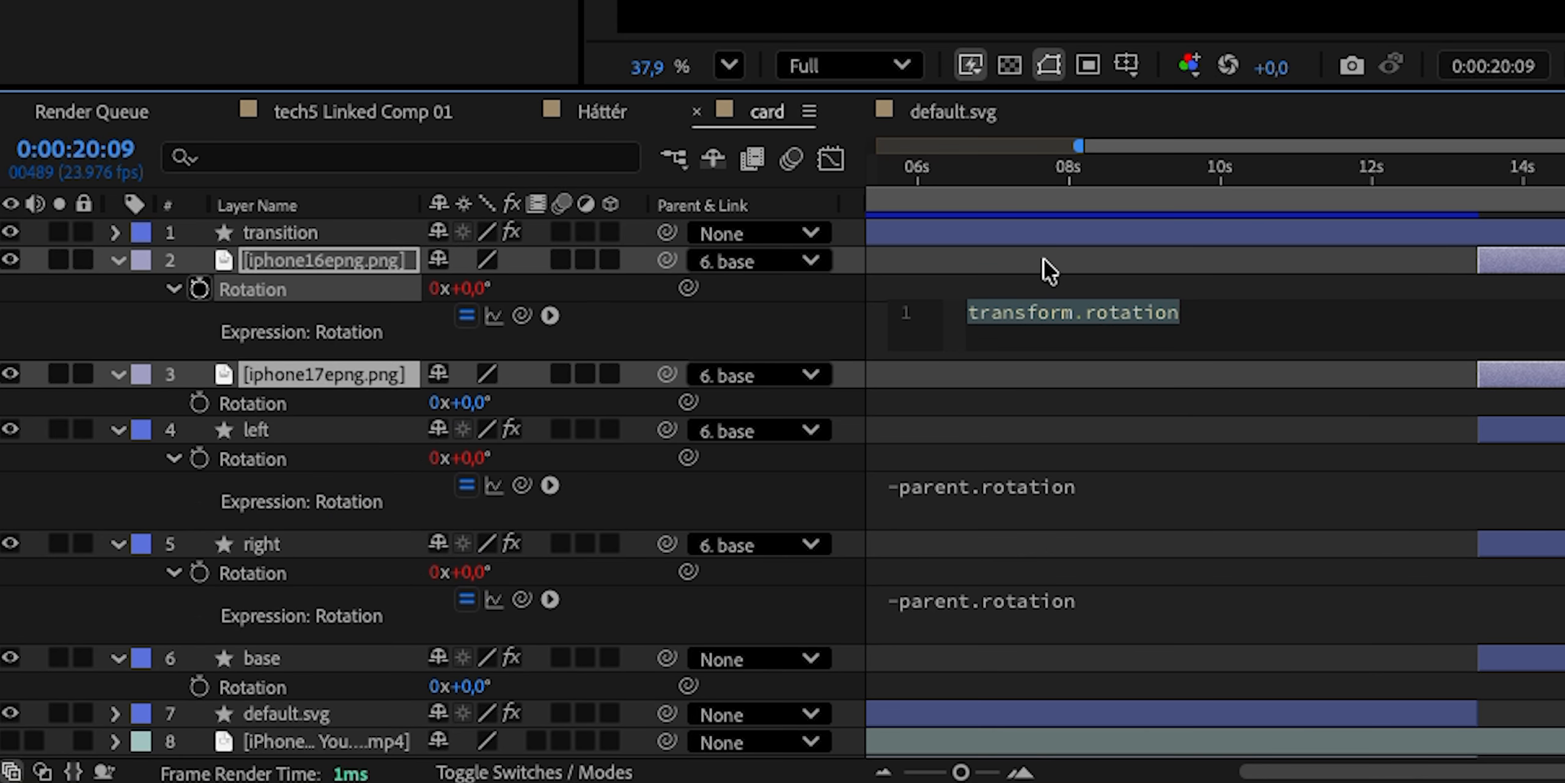
text(-parent.rotation)
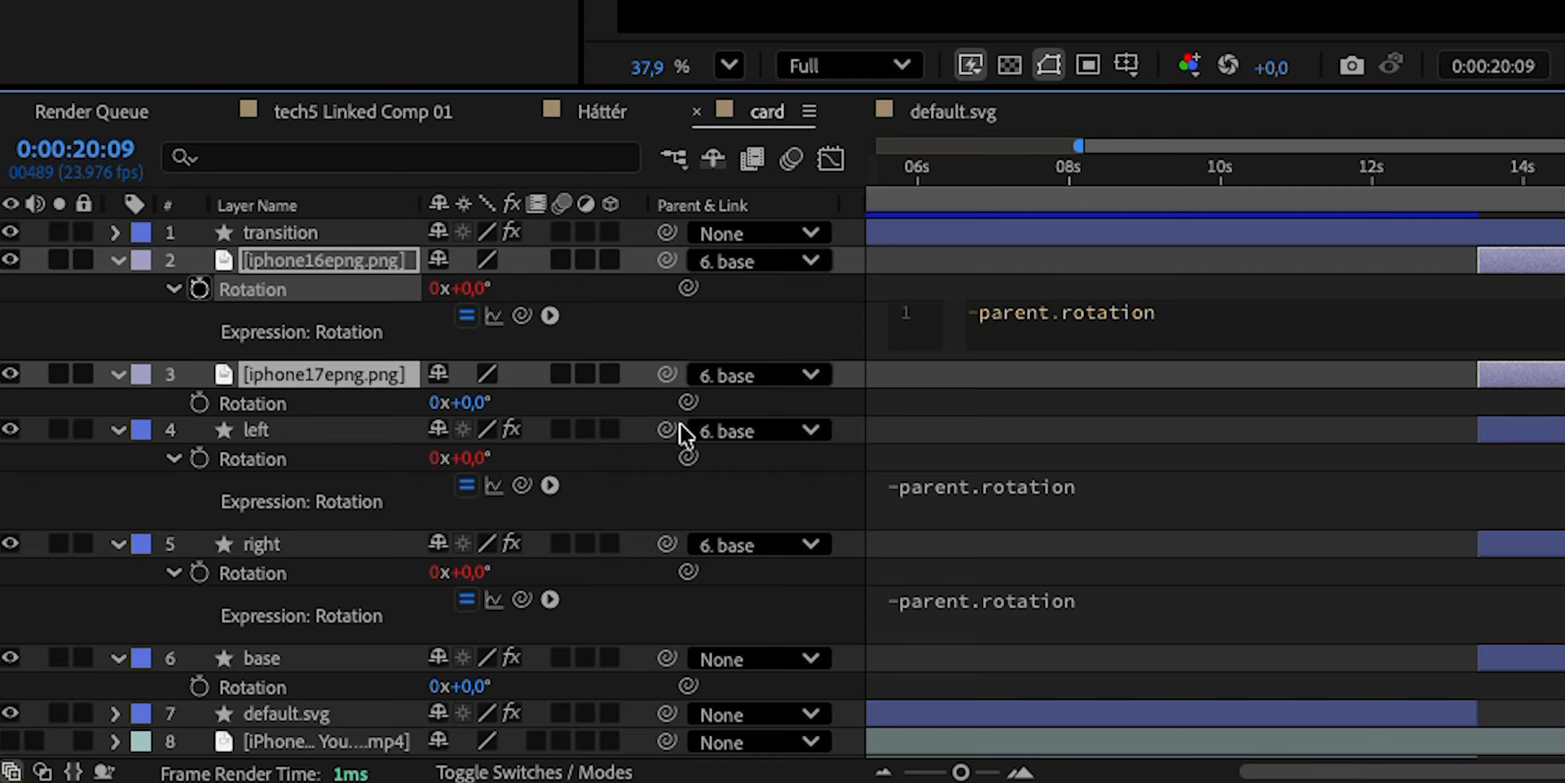
alt+click(198, 401)
text(-parent.rotation)
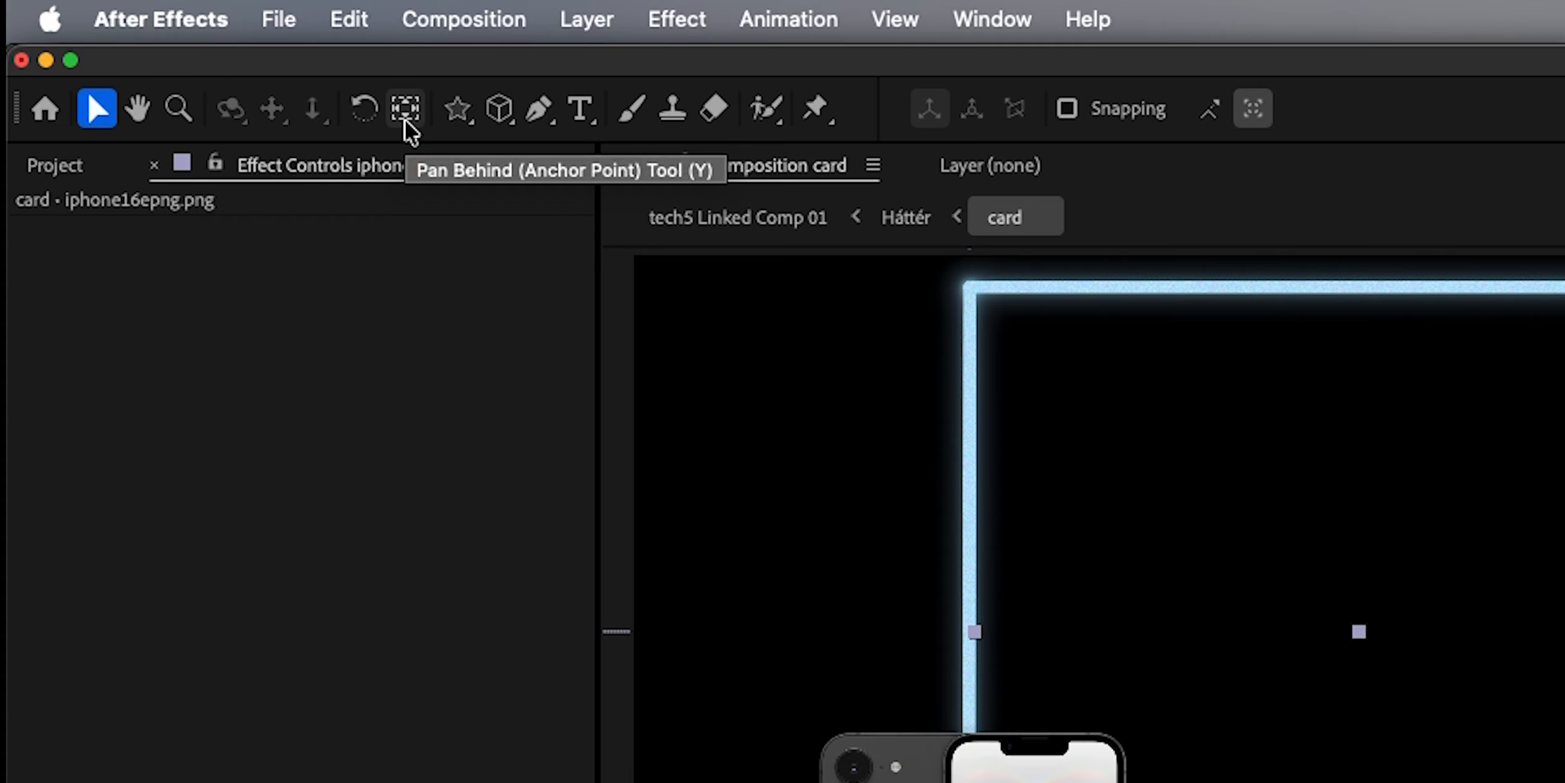
- Move the anchor points of the two iPhone layers up to the ends of the balance beam above them
click(405, 117)
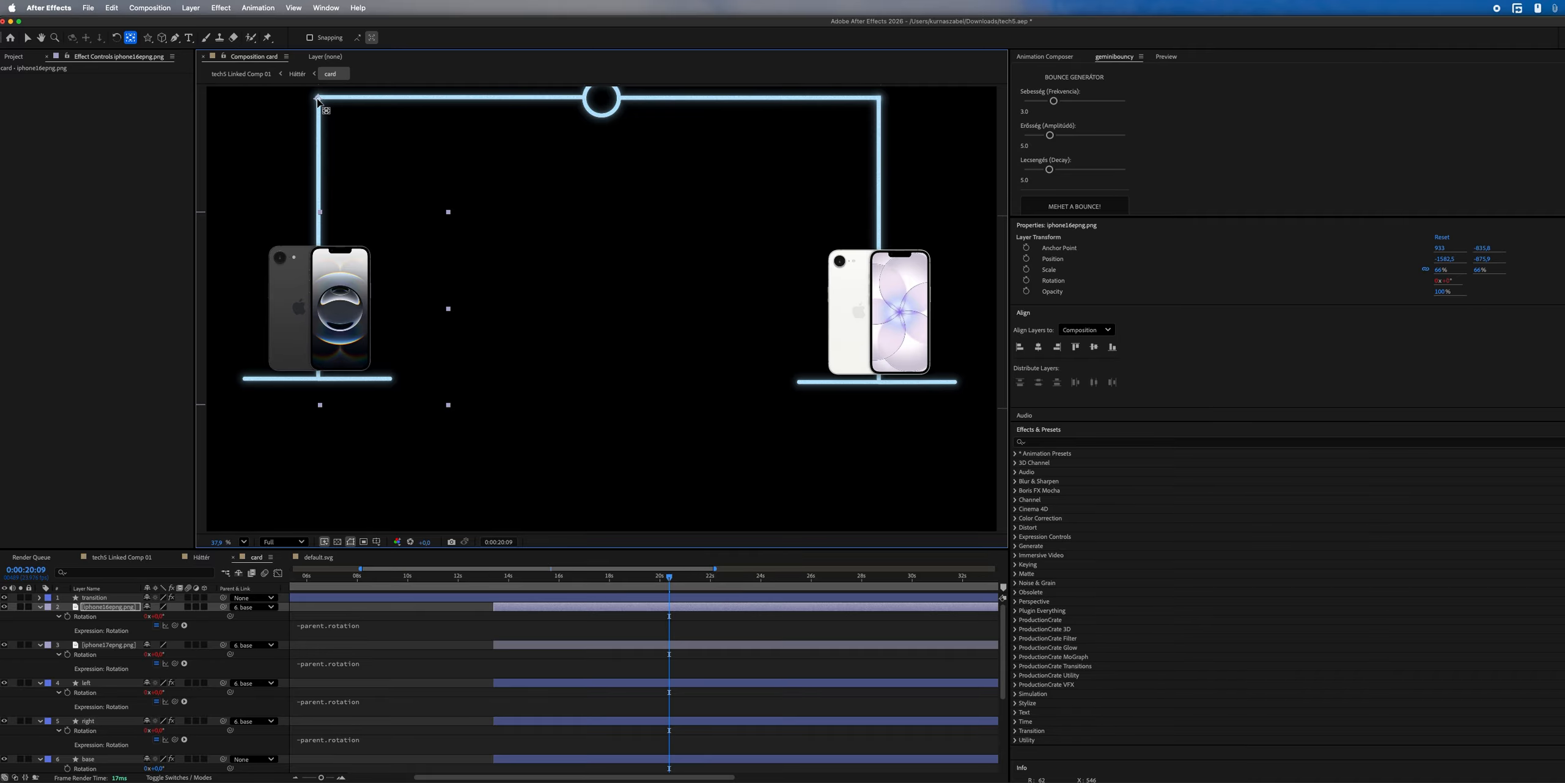
click(526, 645)
scroll(527, 669, down, 1)
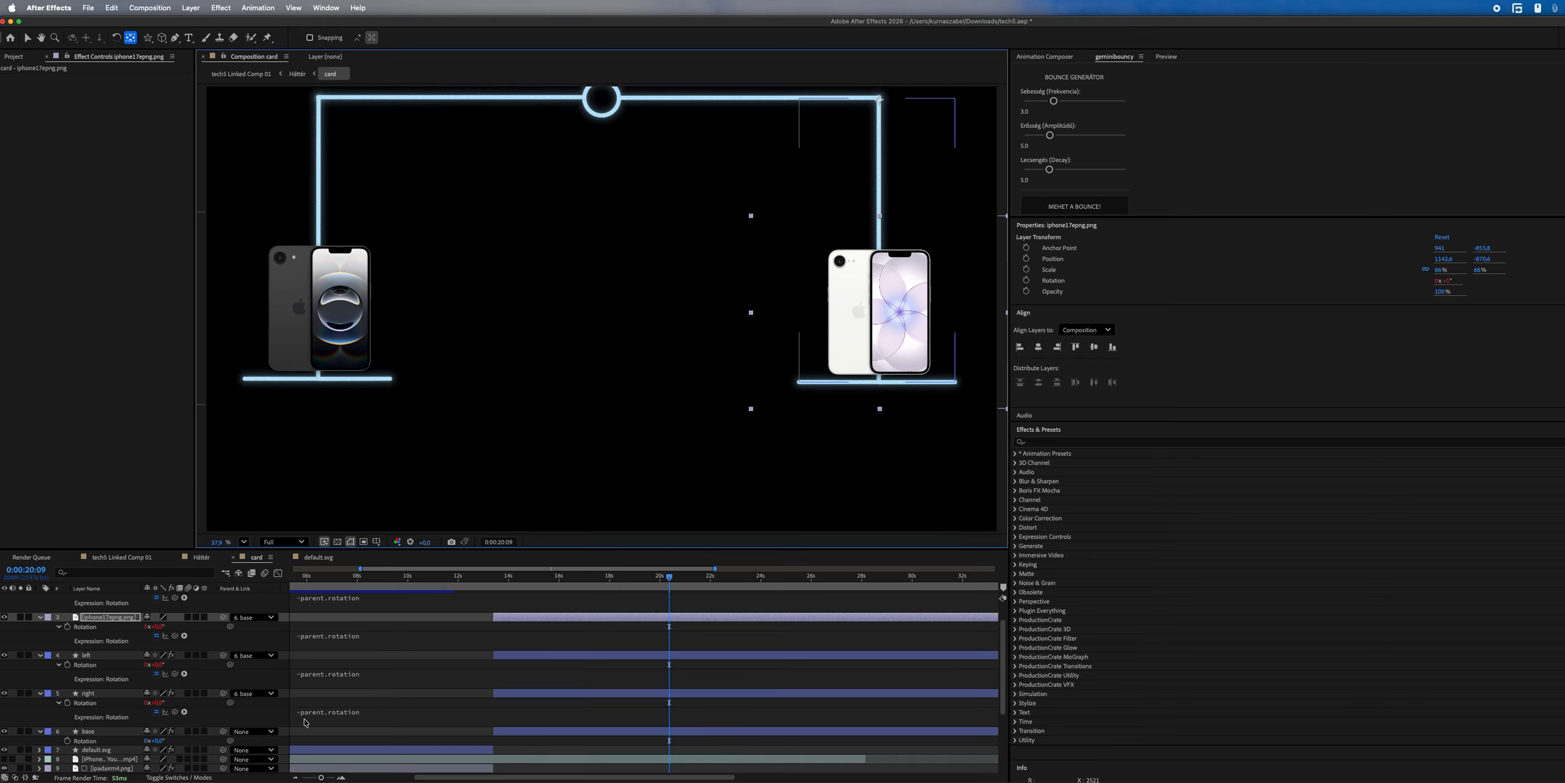
- Keyframe the base layer's rotation and tilt the balance down toward the iPhone 17e at 20:09
drag(158, 741, 176, 747)
key(super+z)
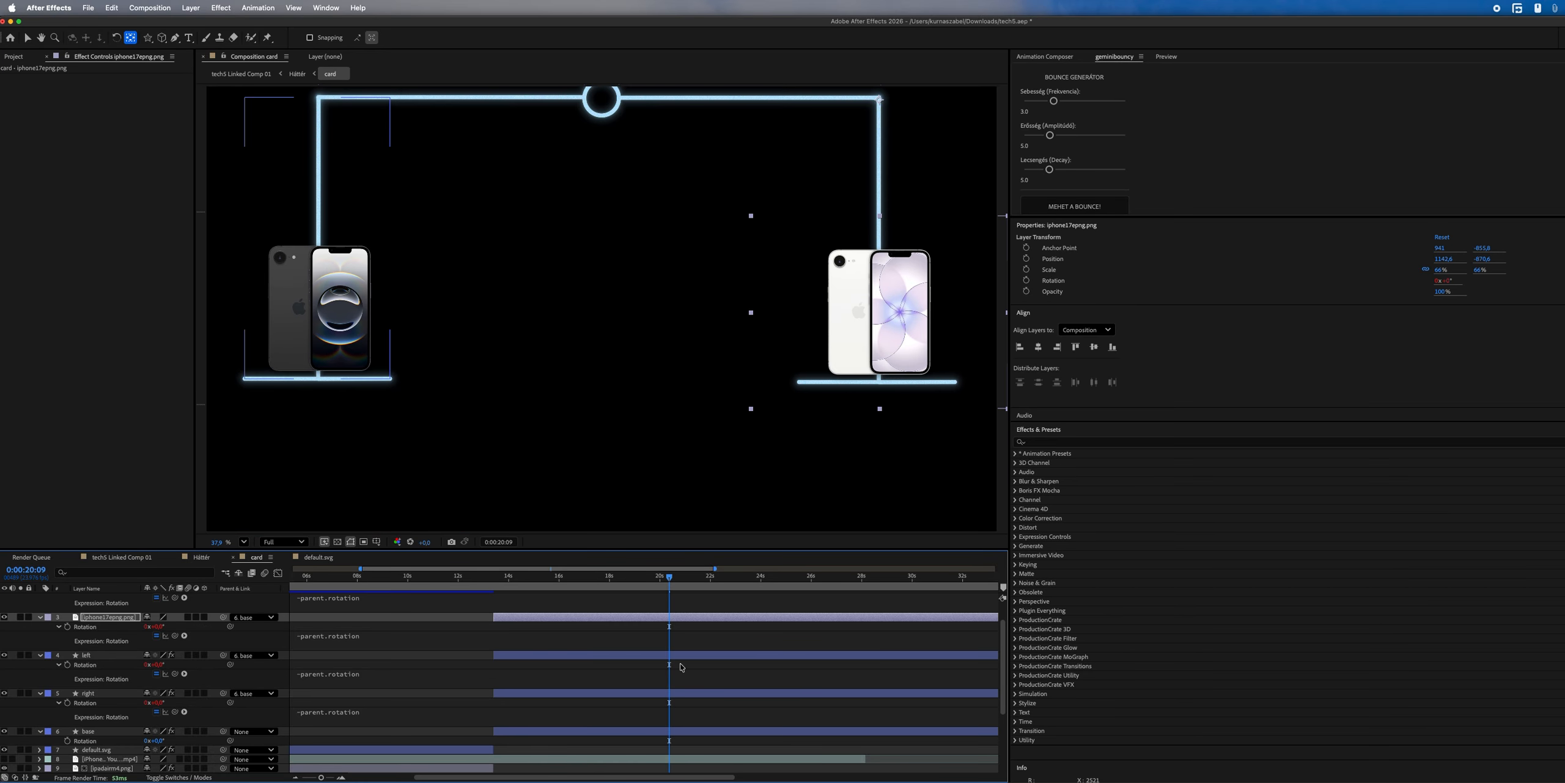
click(66, 741)
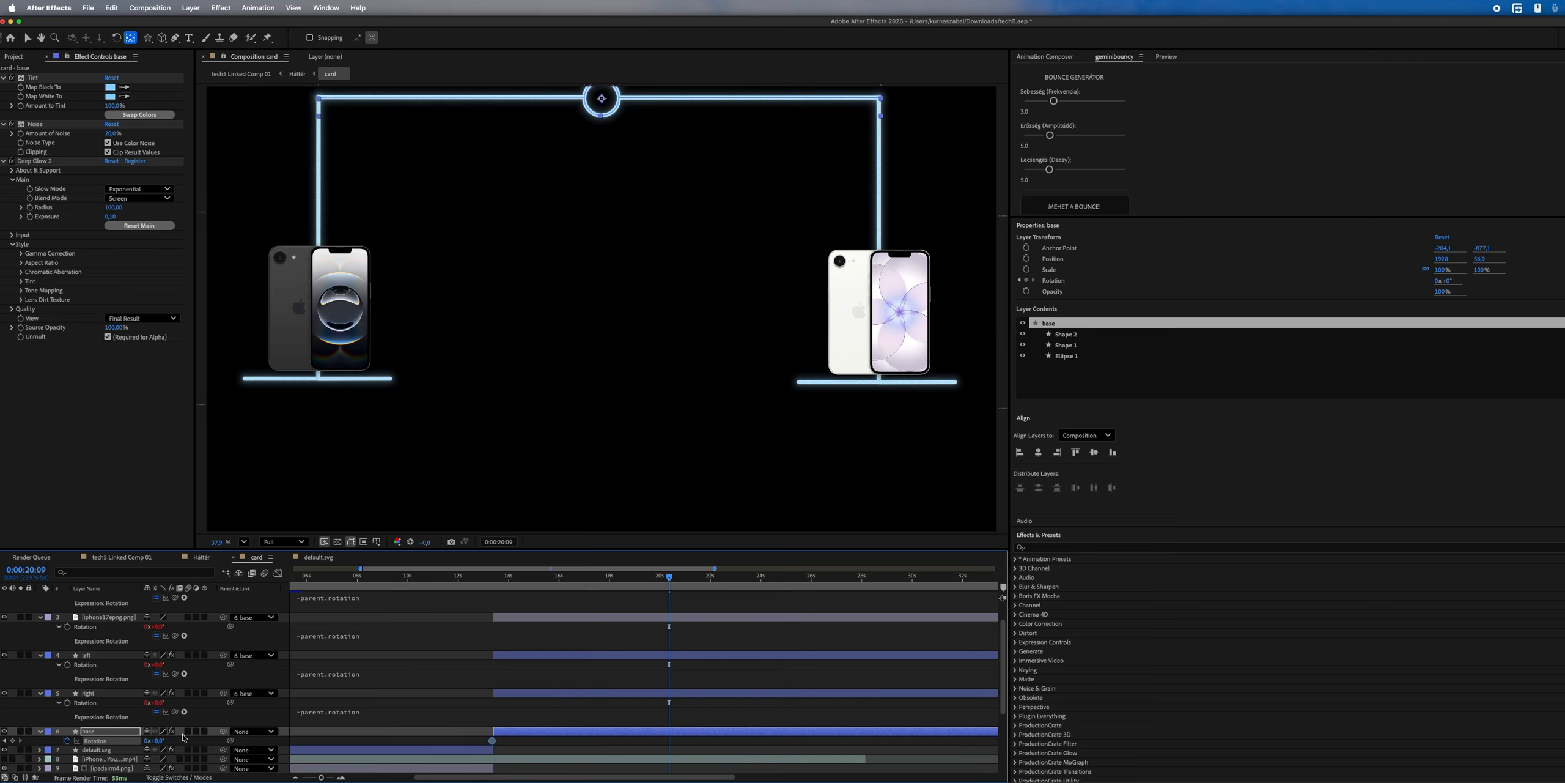
drag(158, 740, 166, 743)
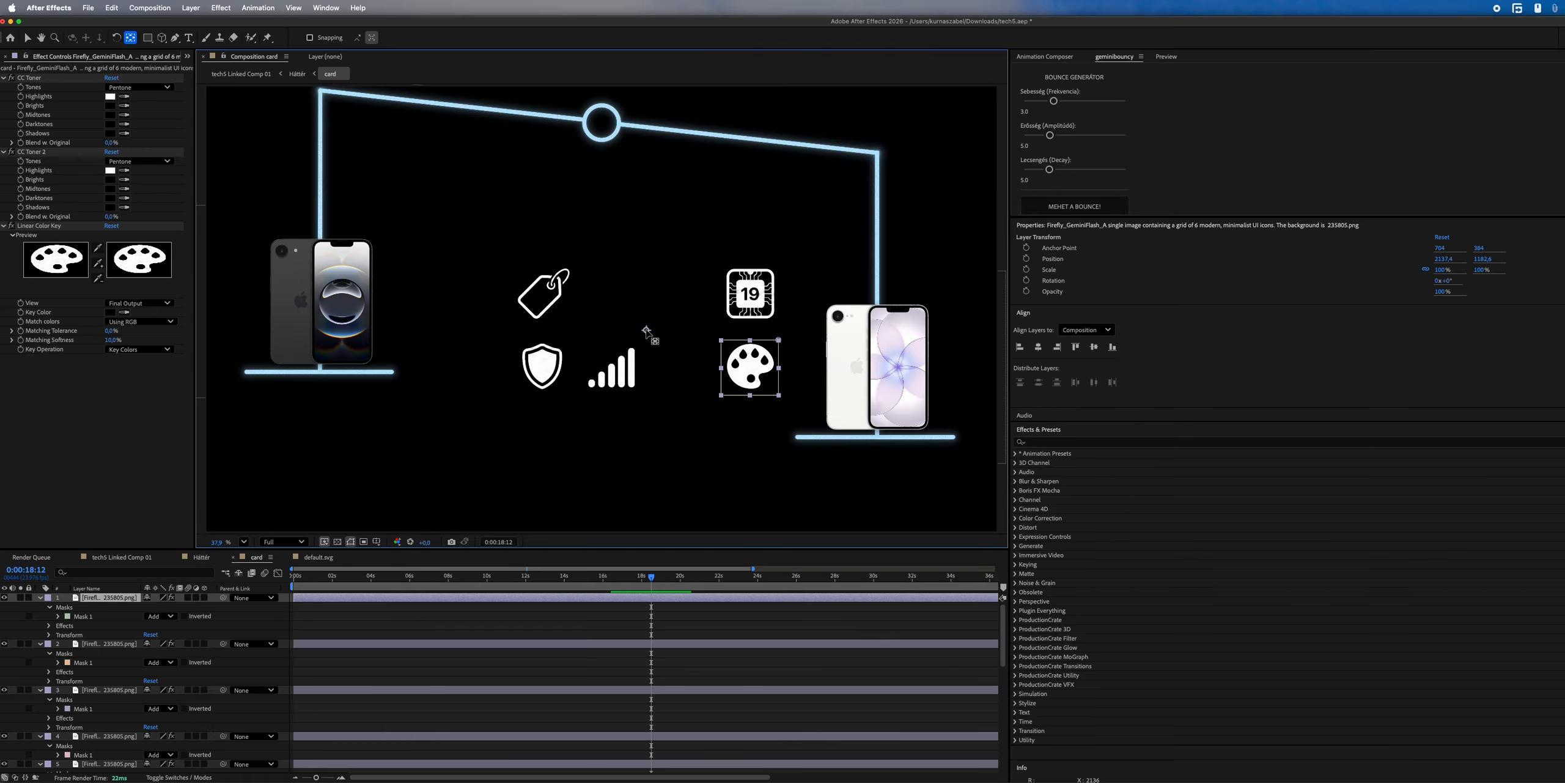
- Center the palette icon's anchor point and paste the Tint, Noise and Deep Glow 2 effects onto the other four icon layers
drag(647, 331, 754, 367)
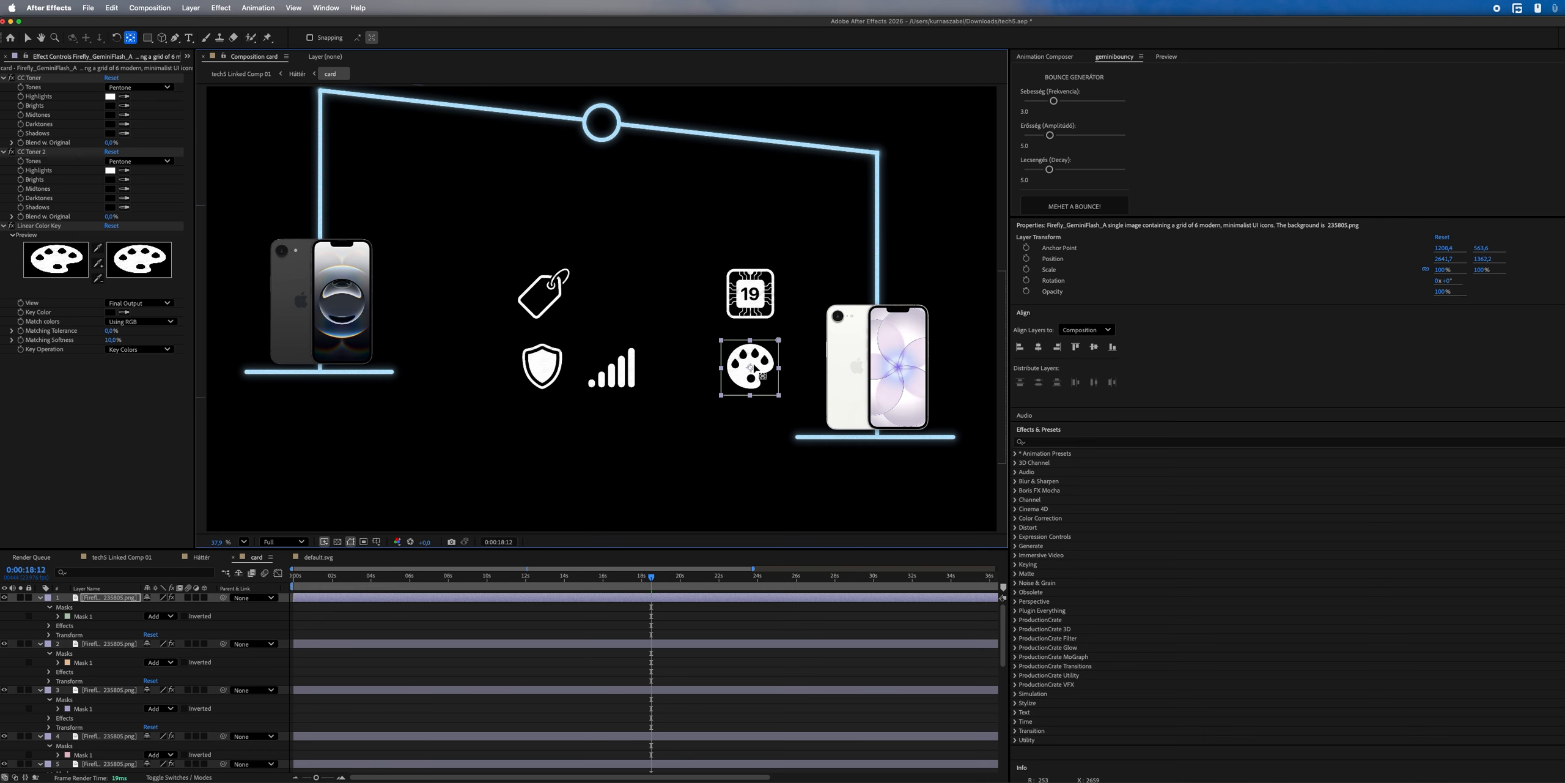
click(658, 646)
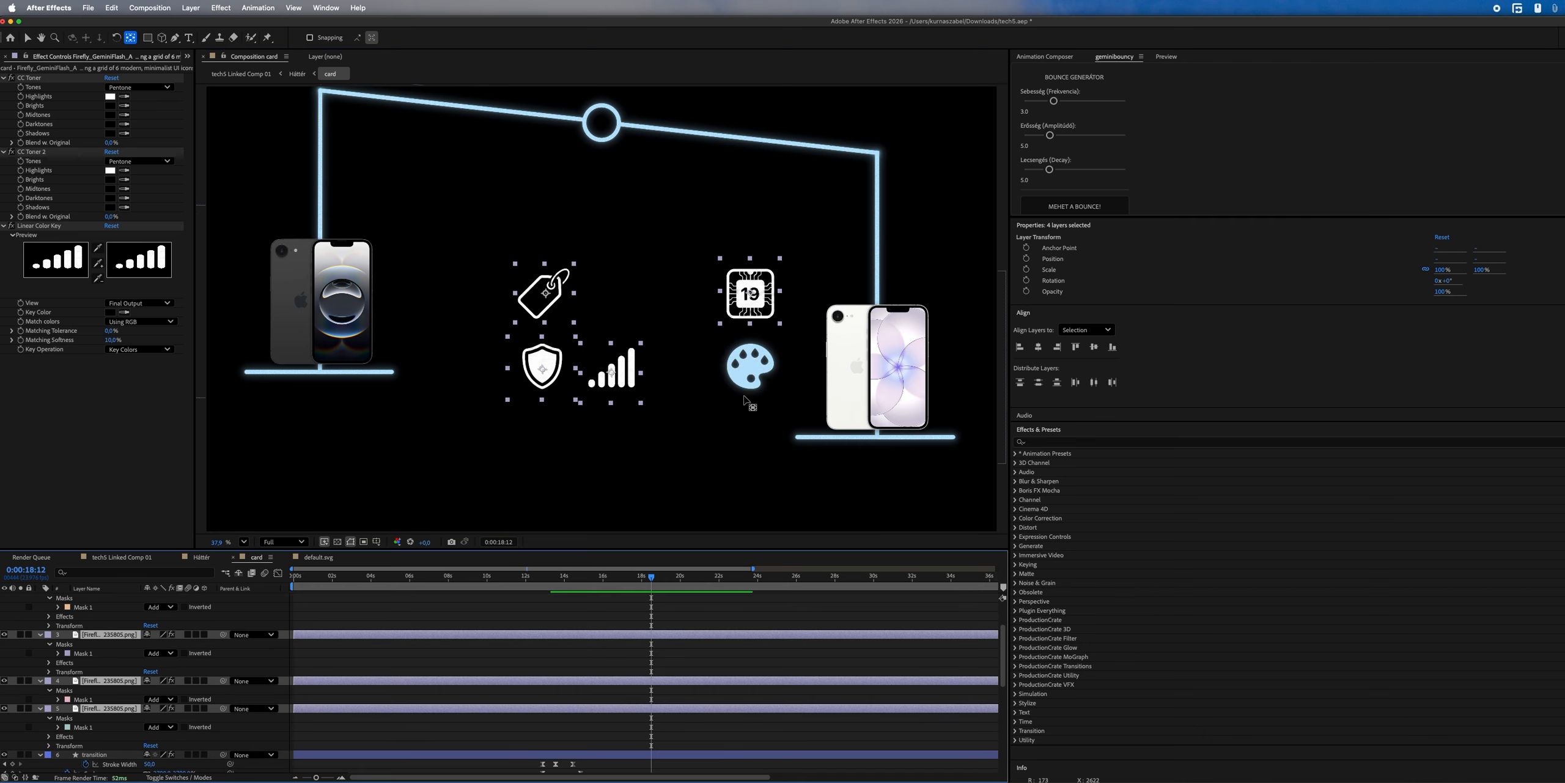
key(super+v)
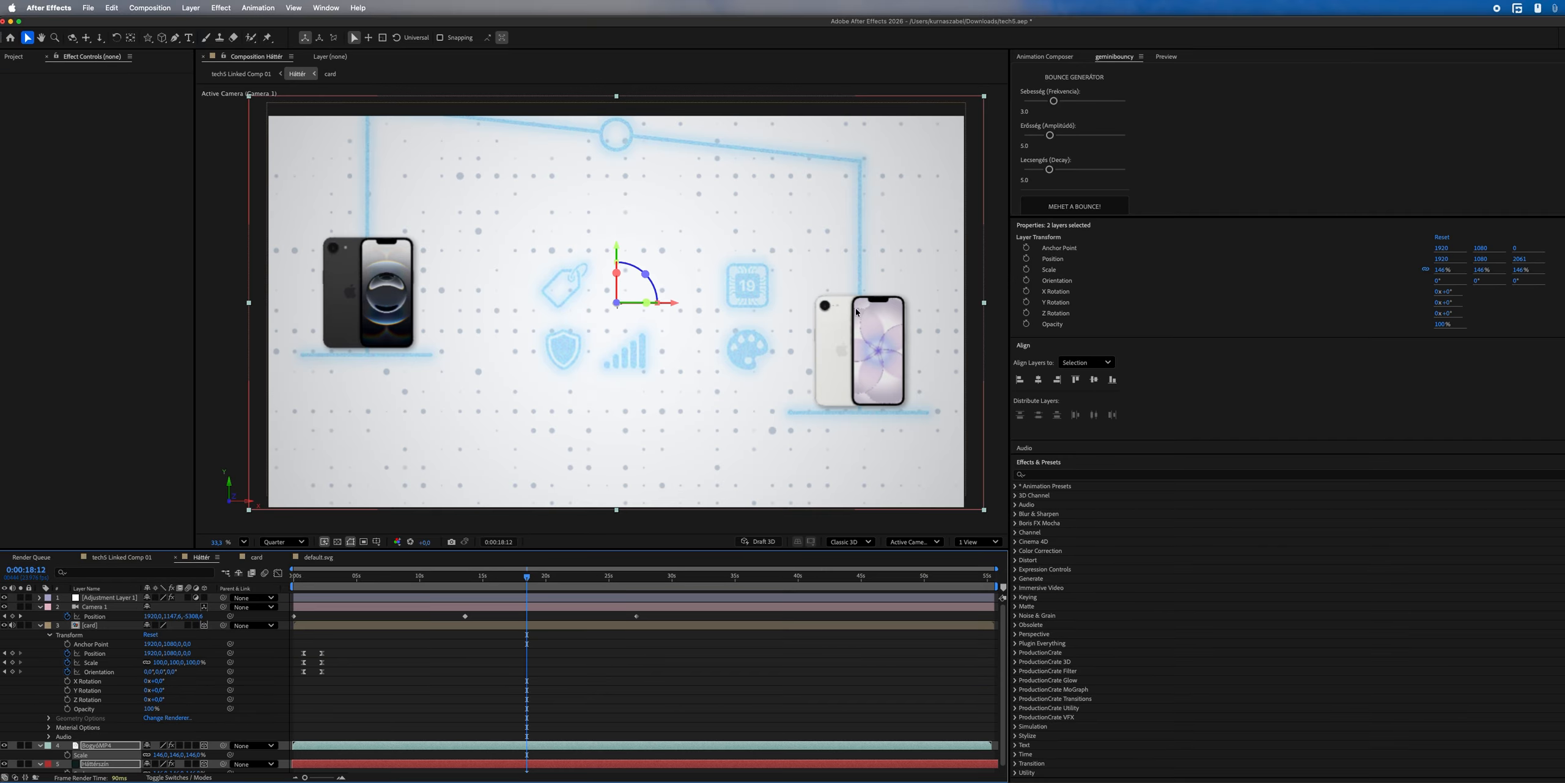
- Distribute the selected icon layers vertically by their centers in the card composition
scroll(555, 277, up, 5)
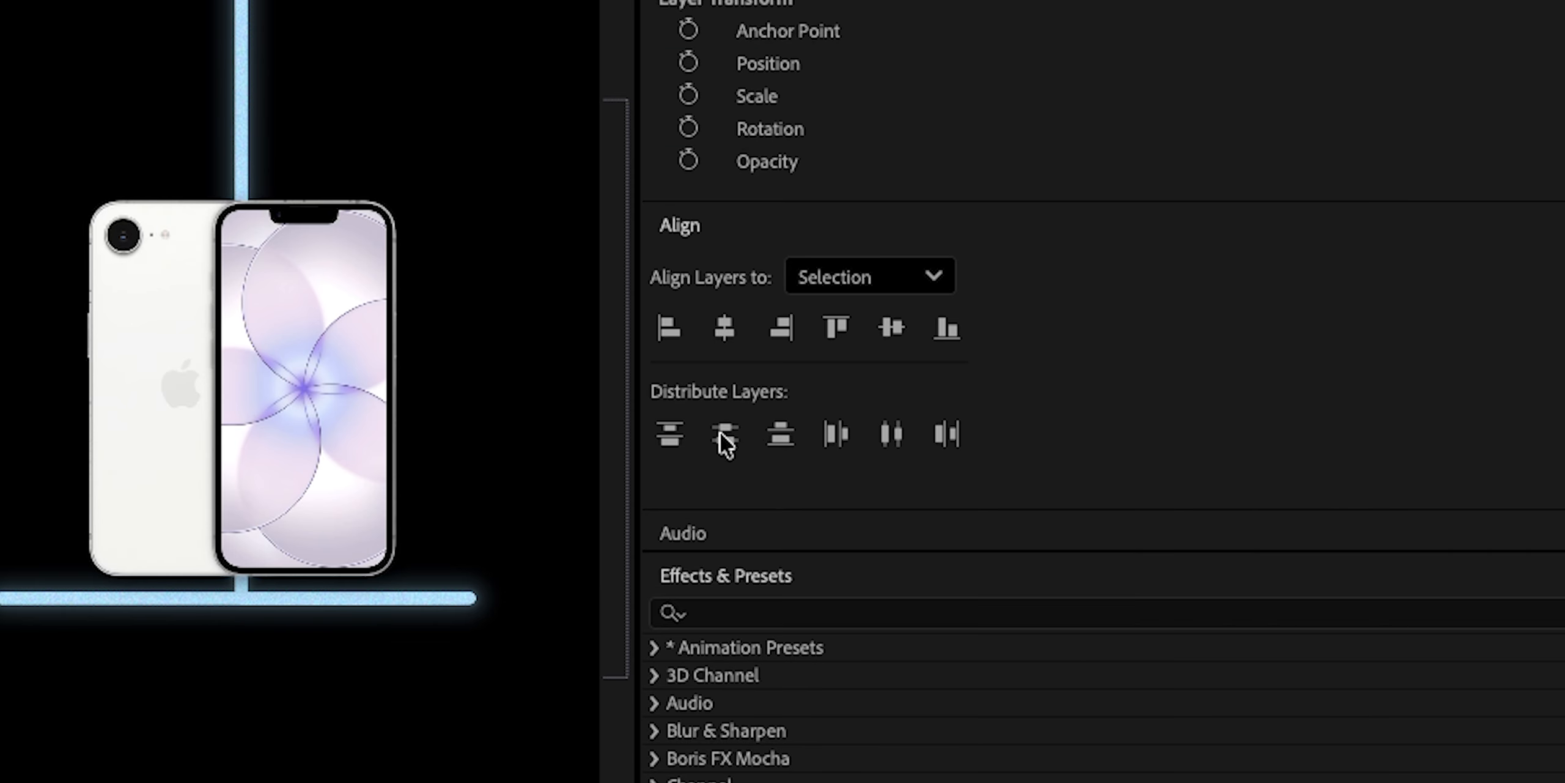
click(727, 438)
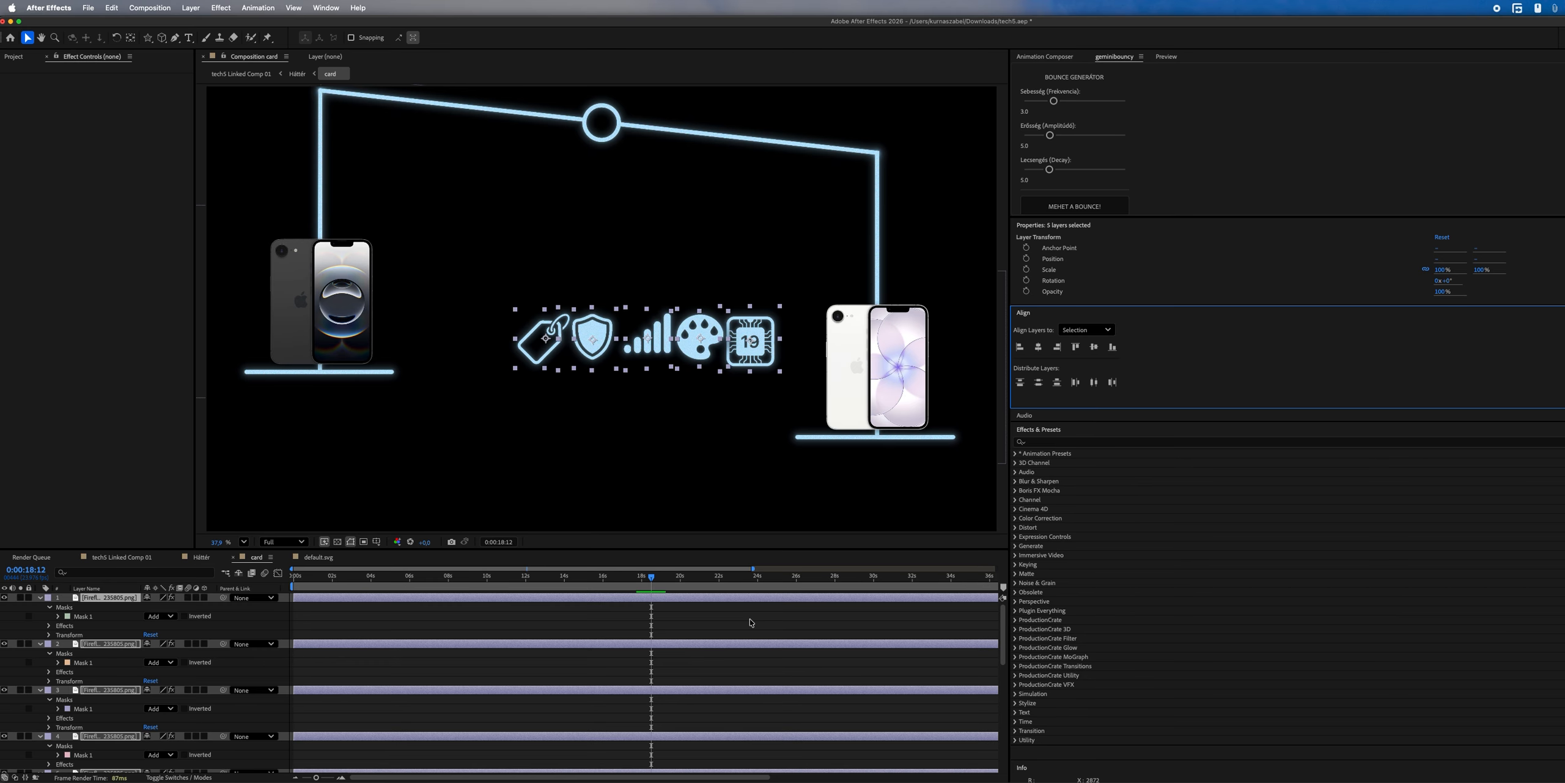
- Move the price tag icon farther toward the iPhone 16e and space all five icons evenly across the row
click(553, 330)
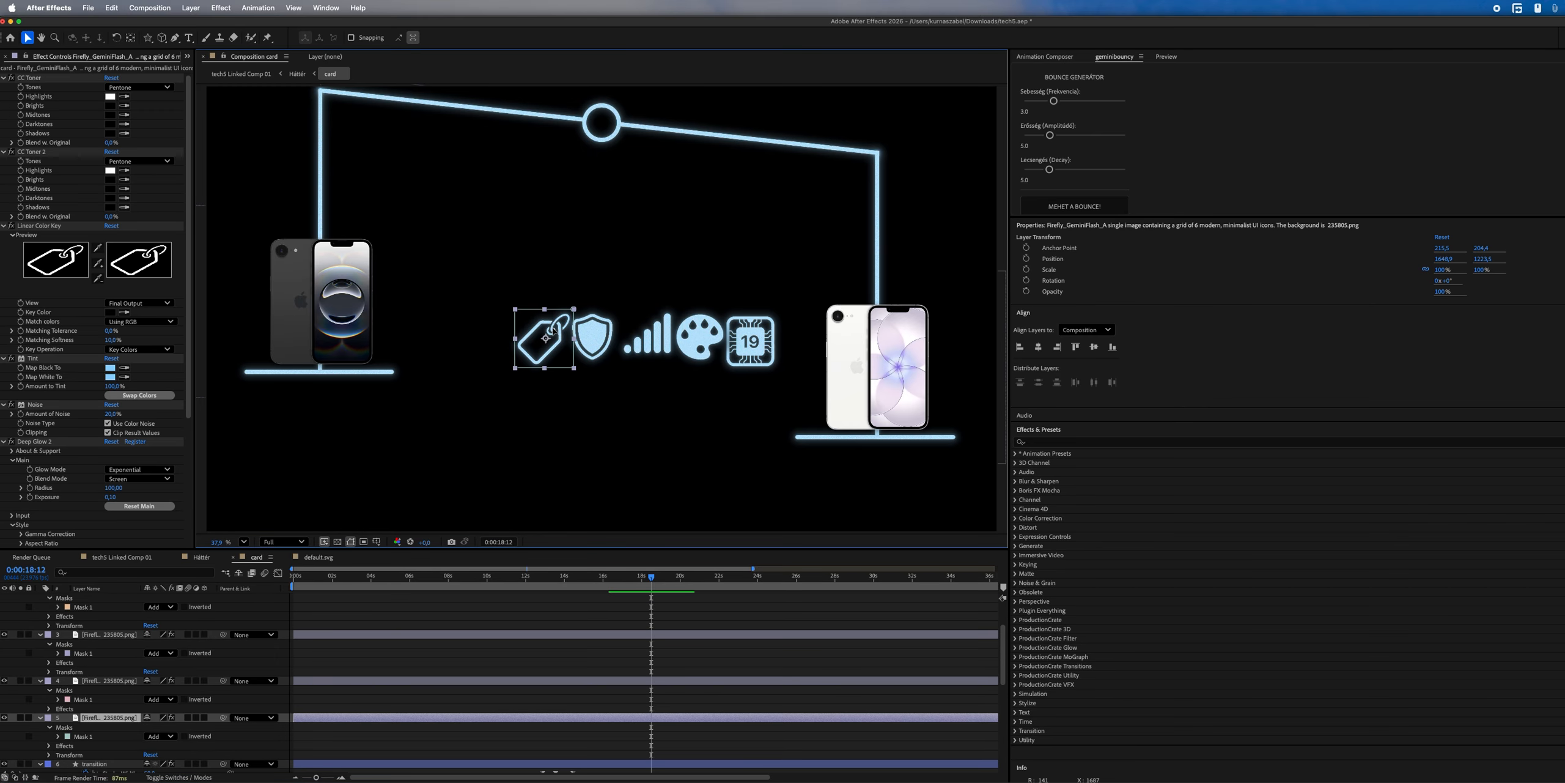
drag(554, 329, 487, 329)
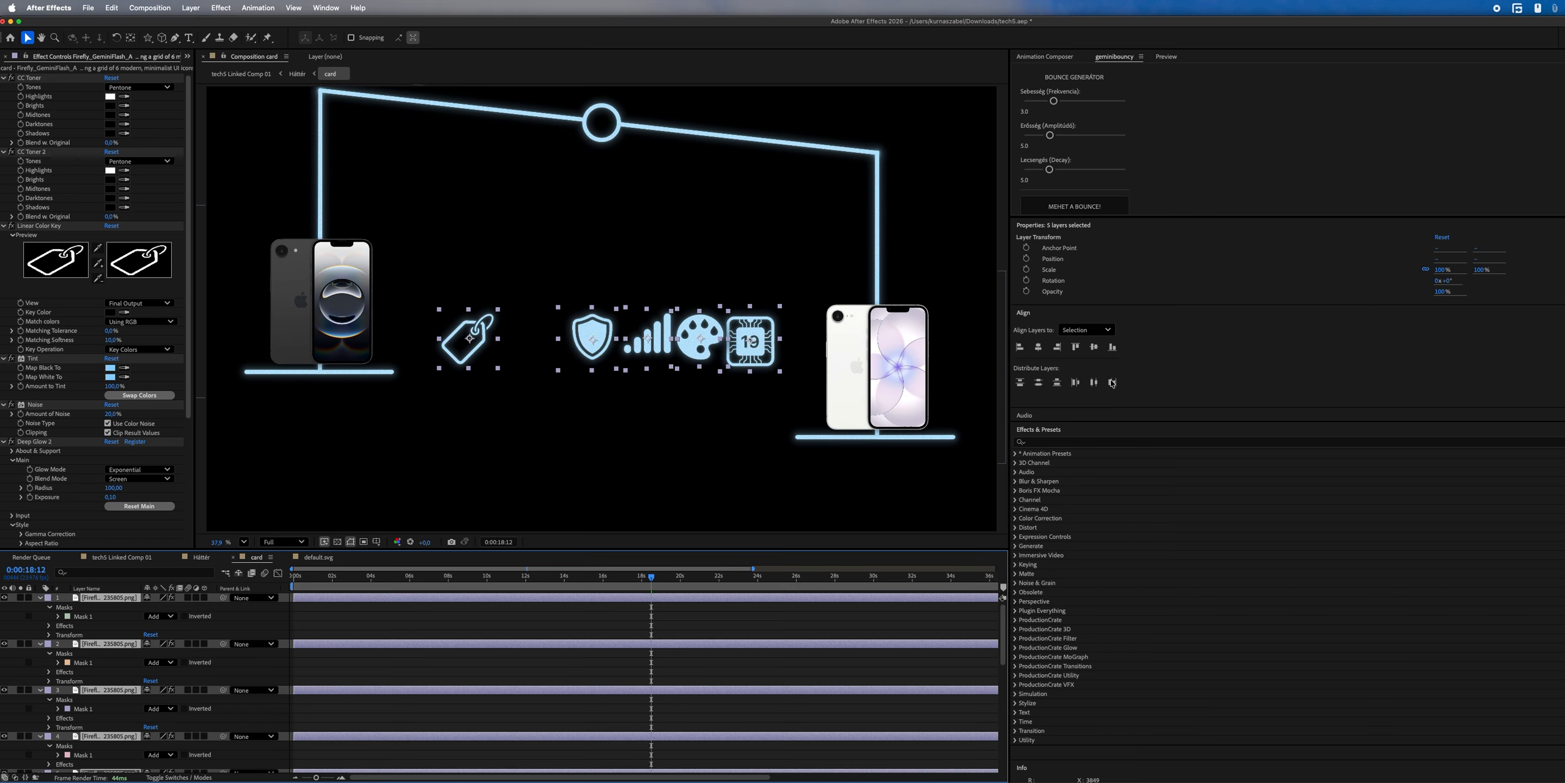
click(1112, 382)
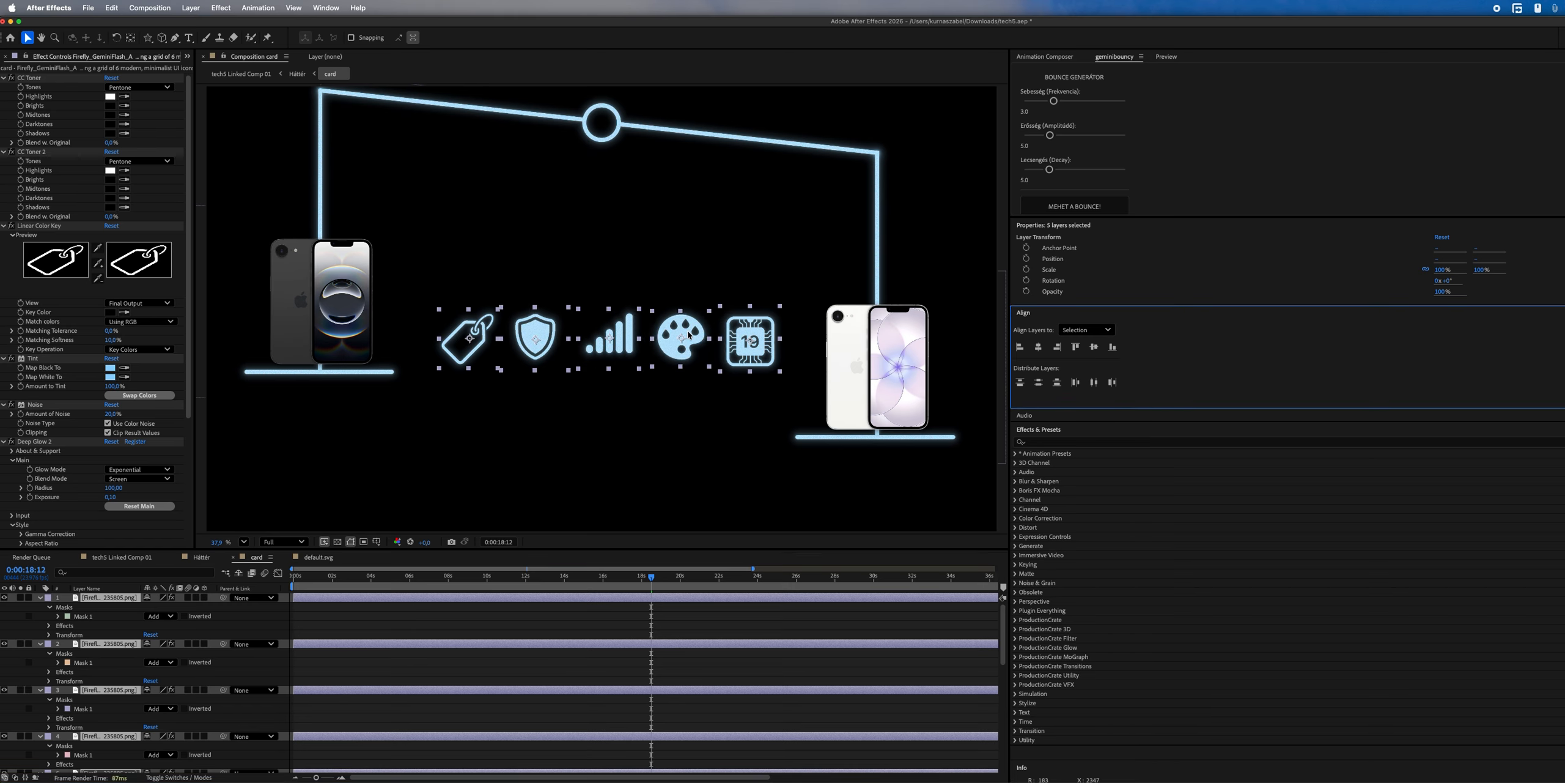
- Move the row of five icons straight down below the level of the phone platforms and deselect it
click(736, 631)
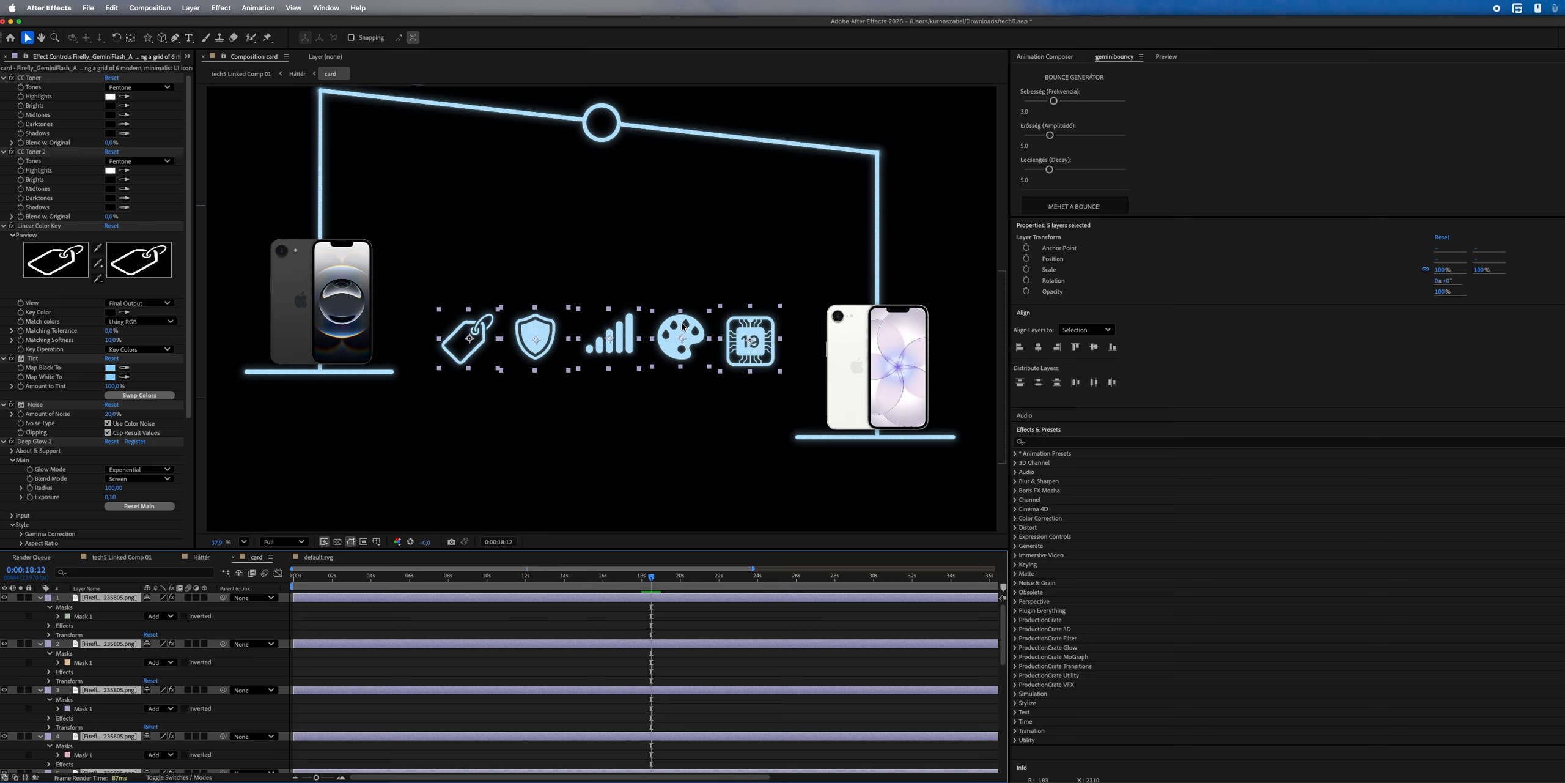
drag(683, 327, 684, 459)
click(671, 627)
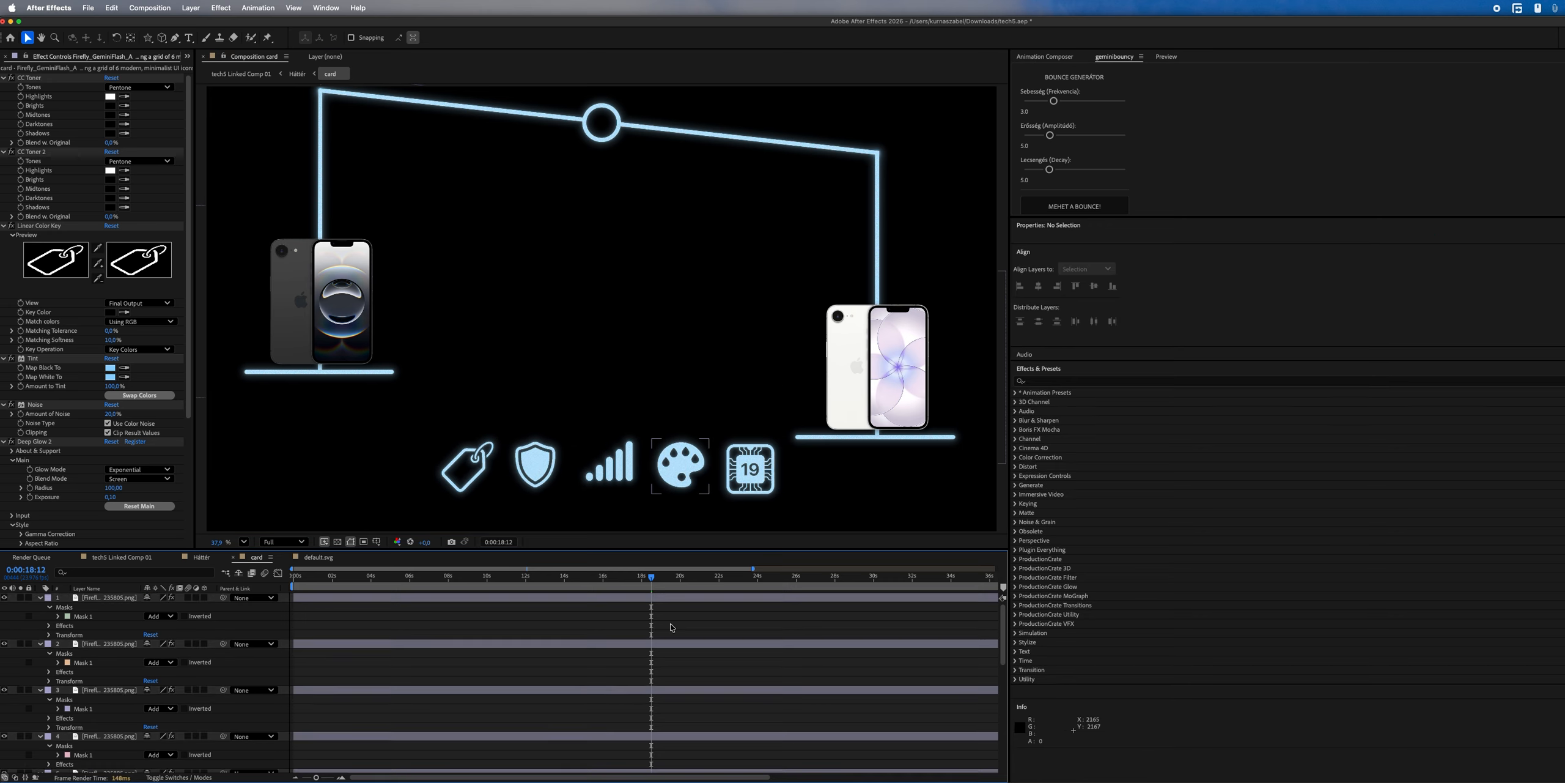
- Paste the price tag icon's Gaussian Blur, Position and Opacity animation onto the other four icon layers and preview the entrance
scroll(671, 626, down, 1)
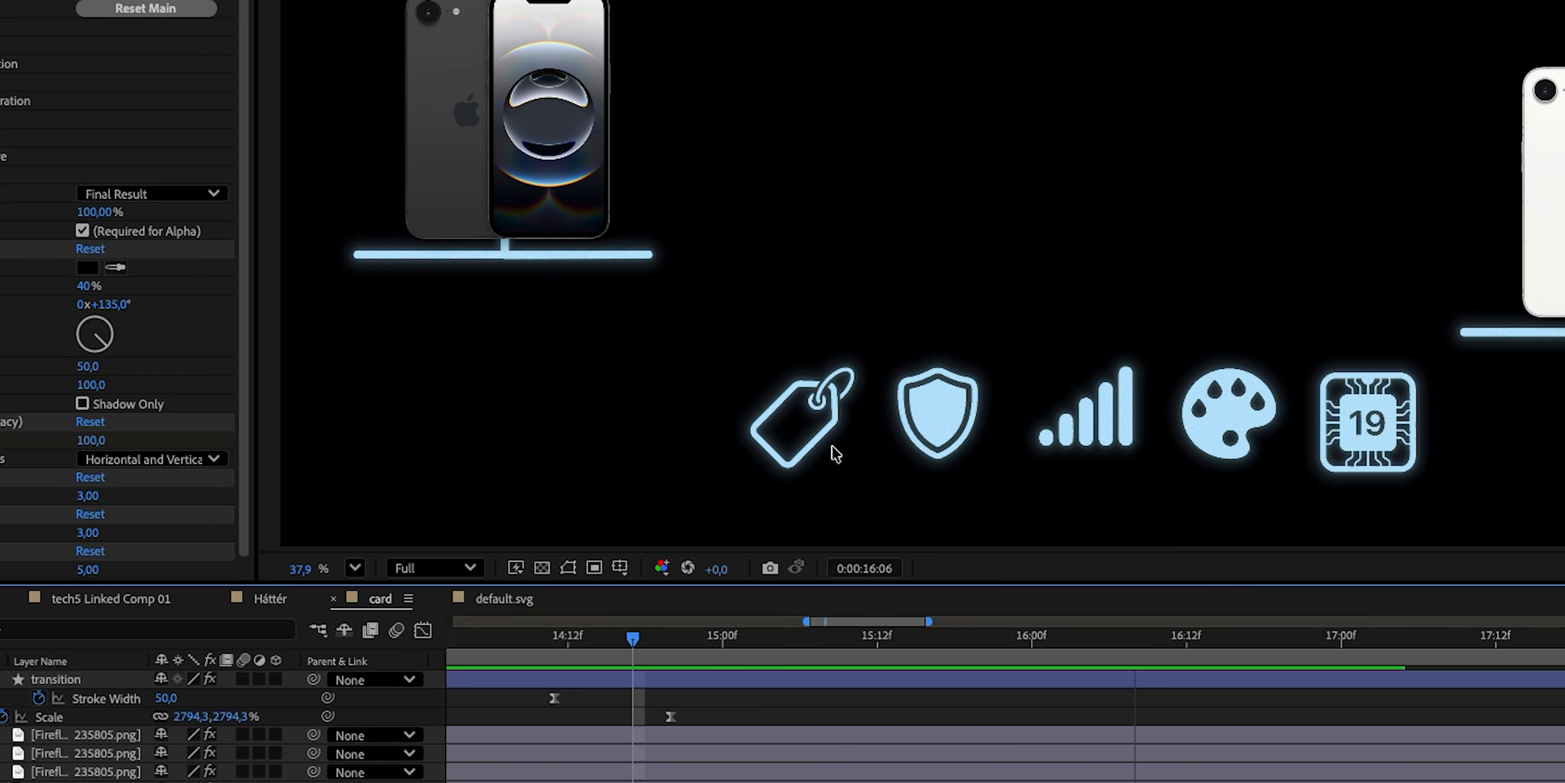
click(832, 445)
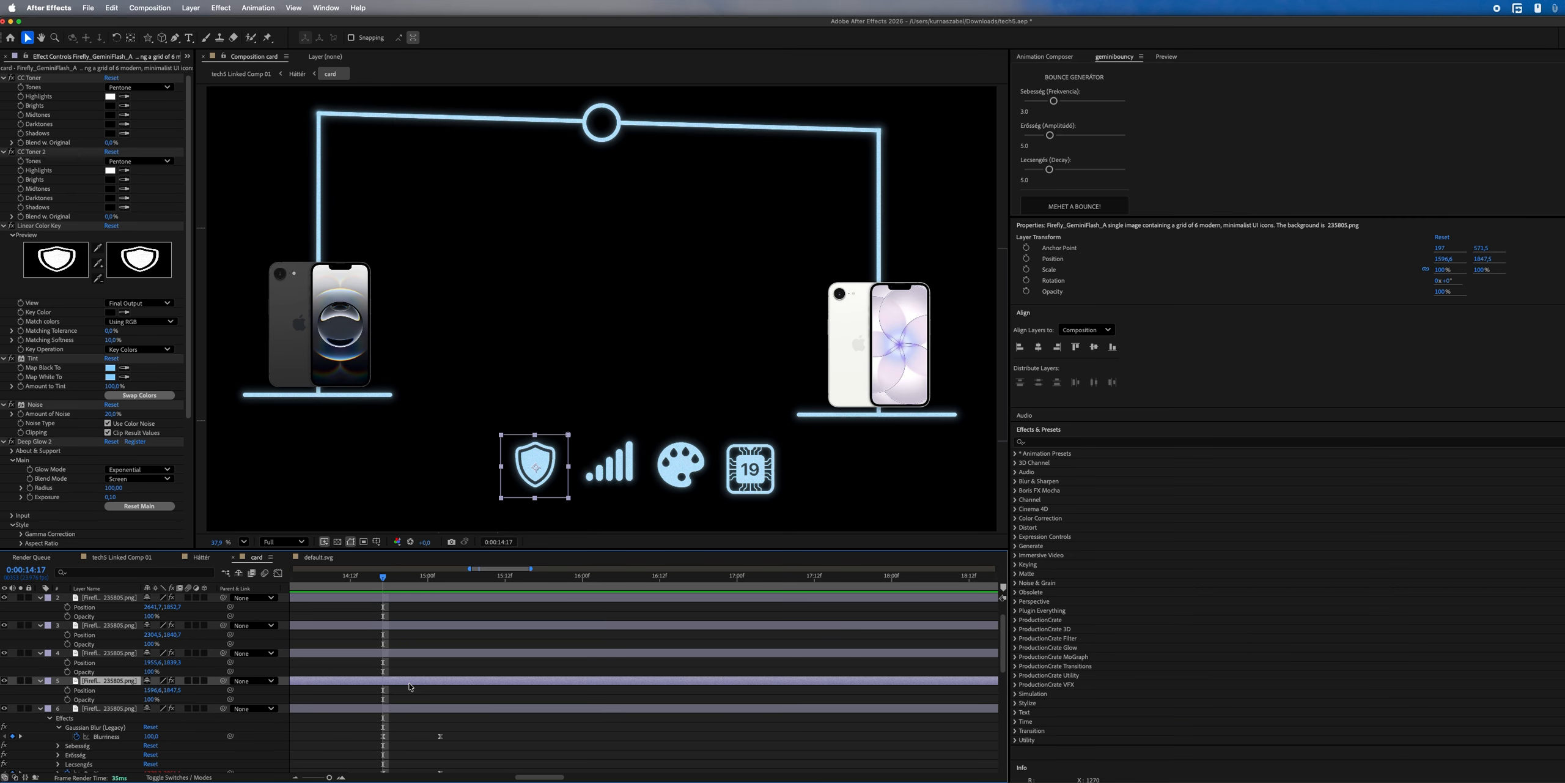
key(super+v)
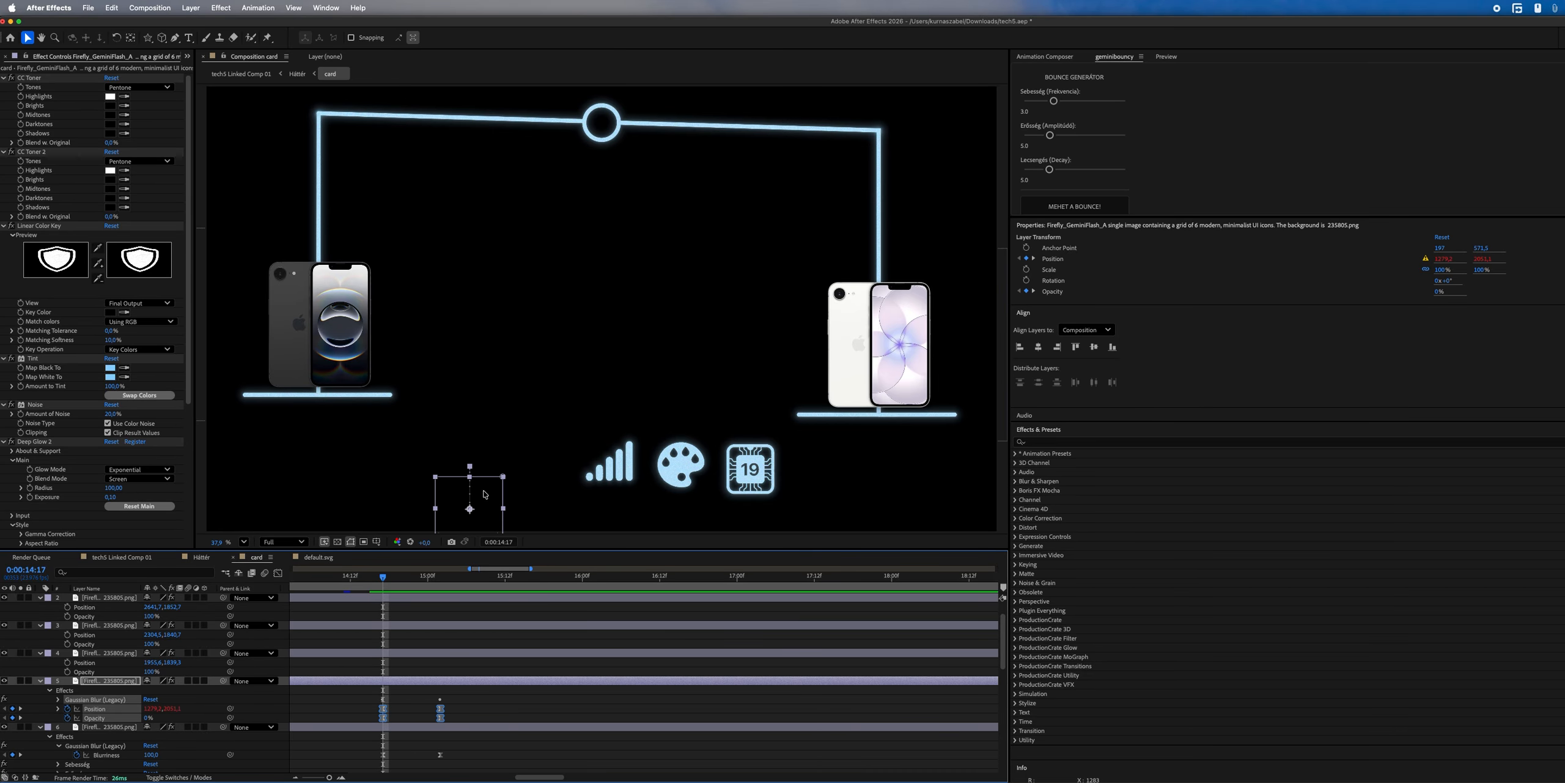
click(428, 702)
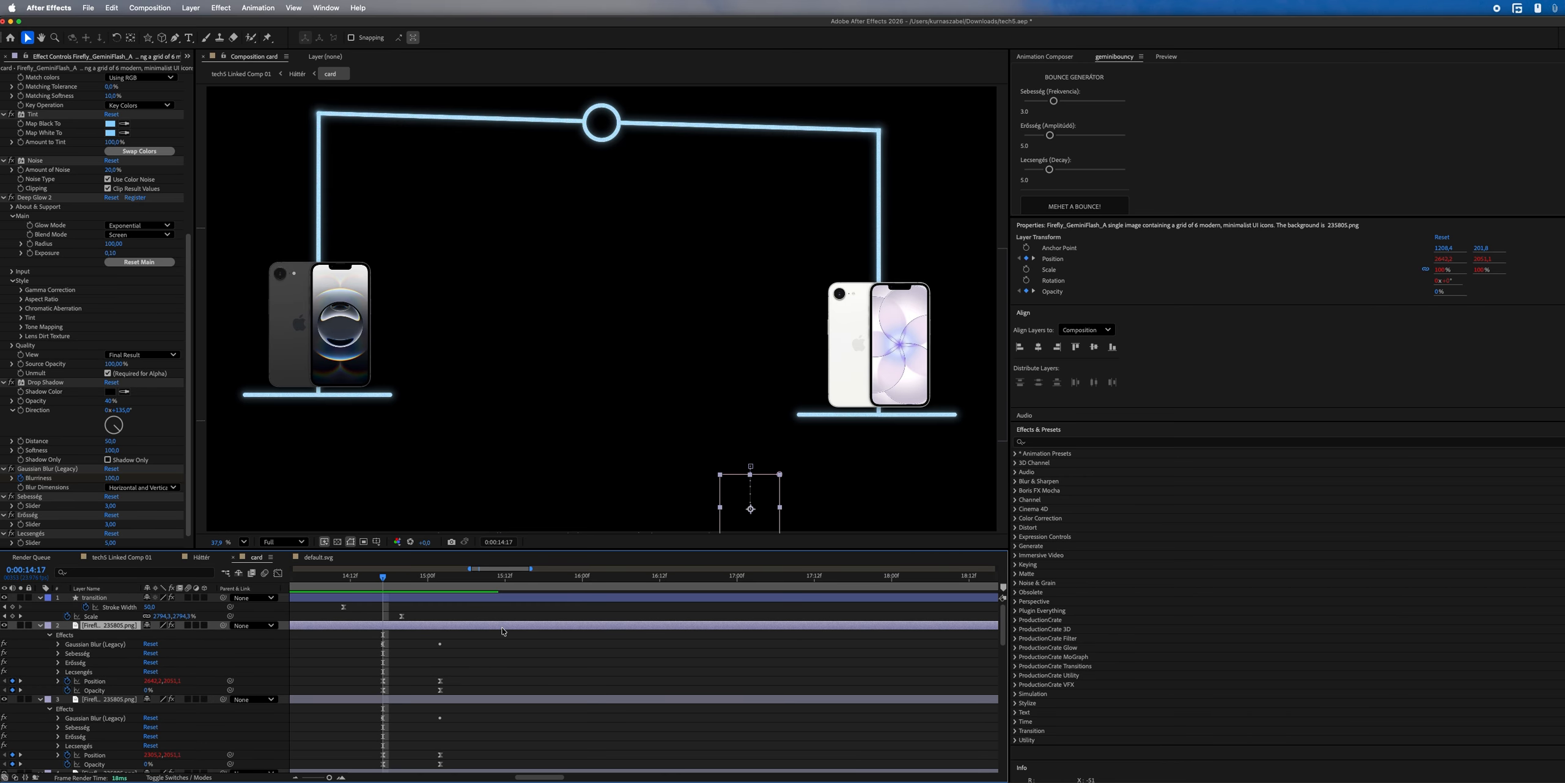
key(space)
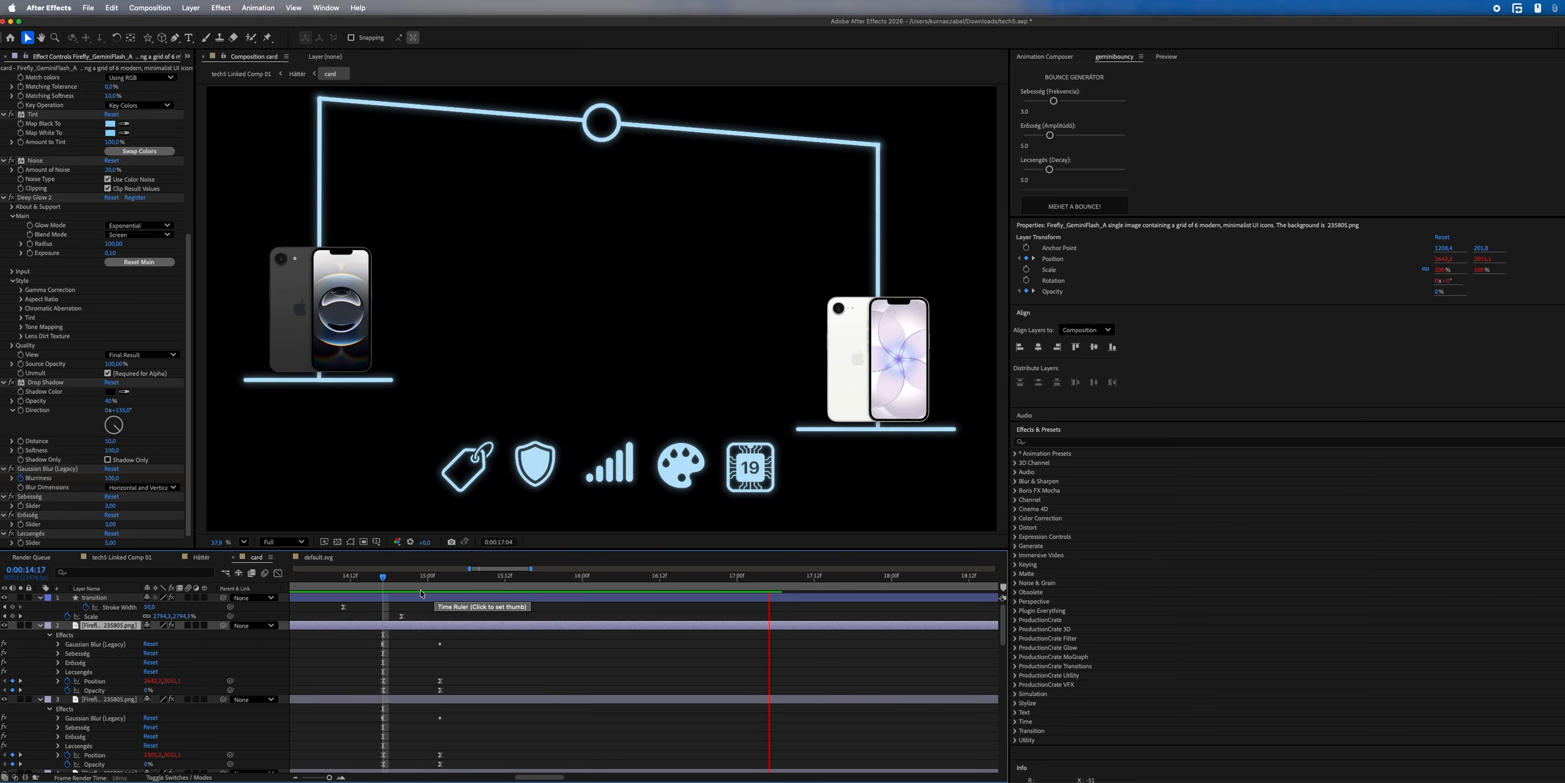
key(space)
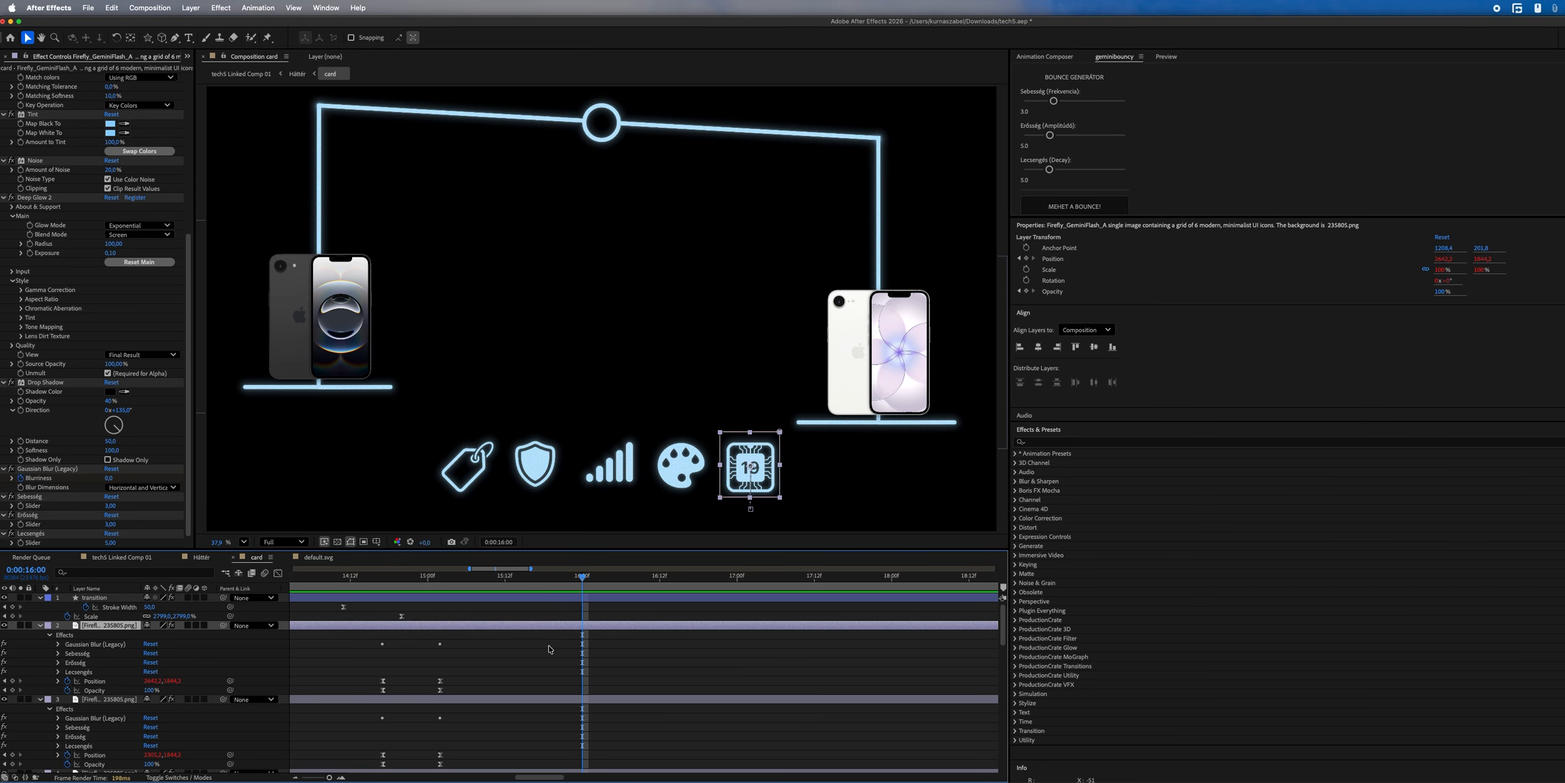
- Reveal the keyframes of all five icon layers and stagger them over time so the icons enter one after another
scroll(643, 619, down, 6)
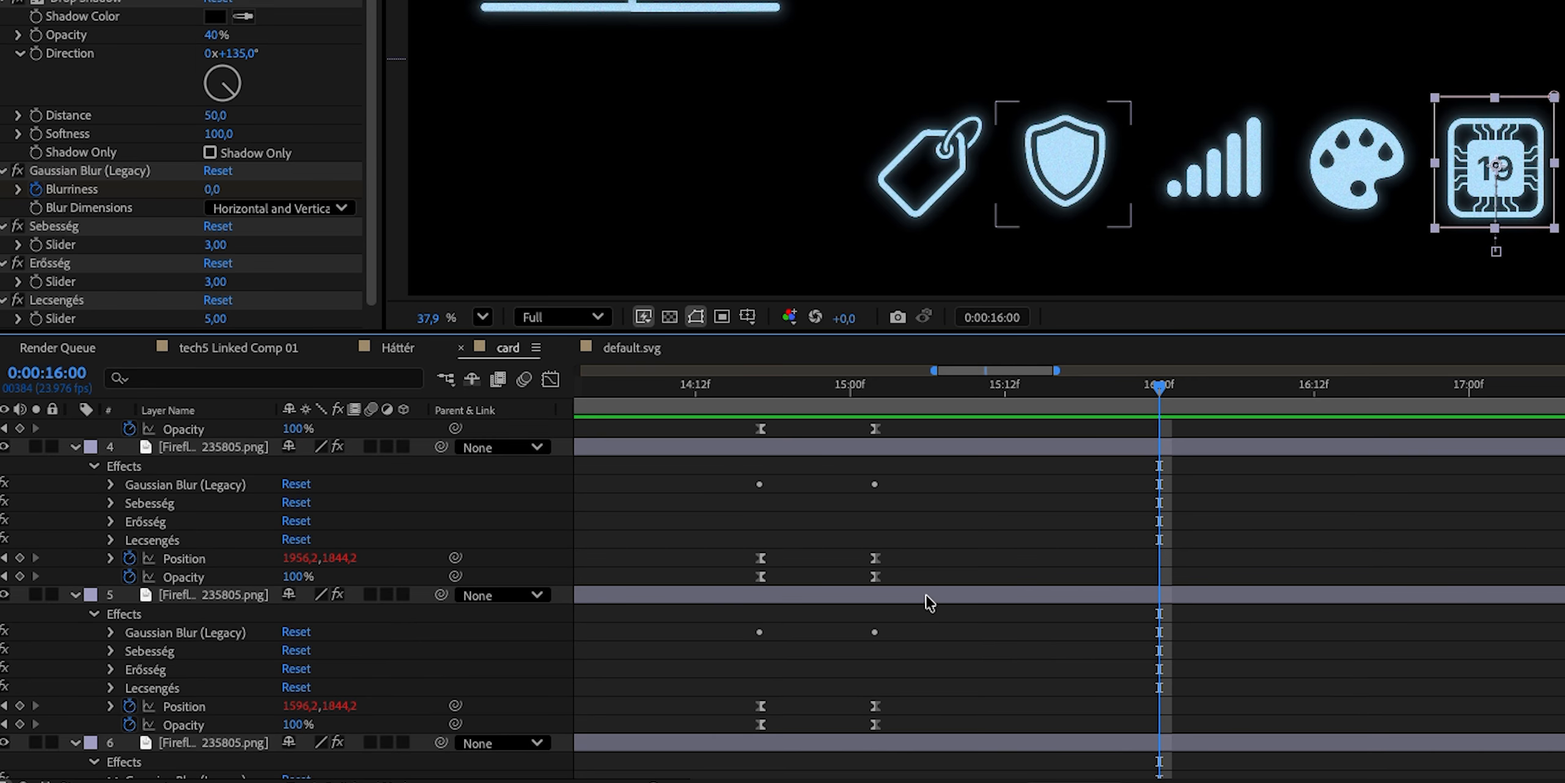
scroll(925, 594, down, 3)
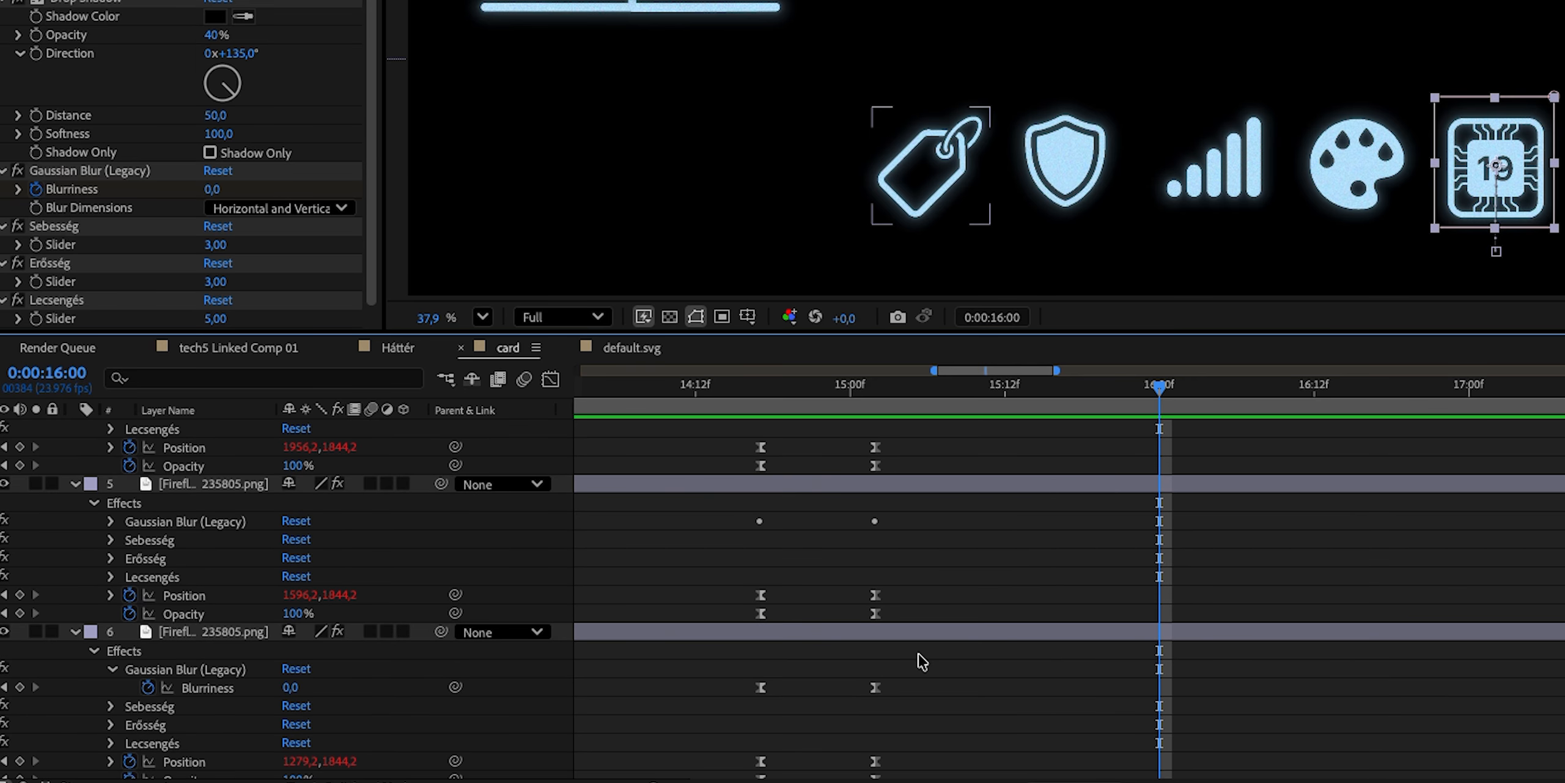
shift+click(914, 631)
key(u)
scroll(923, 615, up, 8)
scroll(931, 618, down, 5)
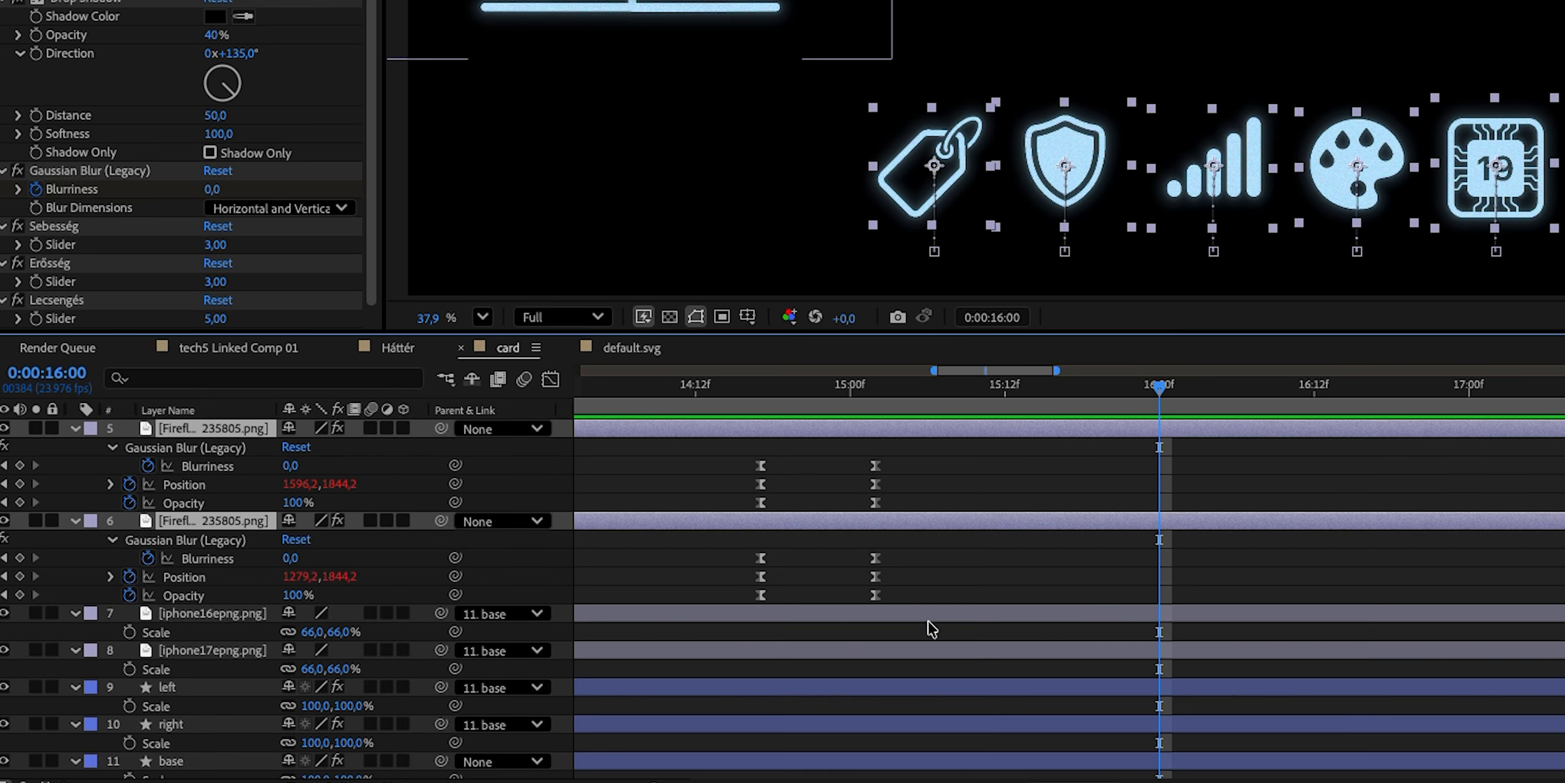
drag(911, 604, 718, 404)
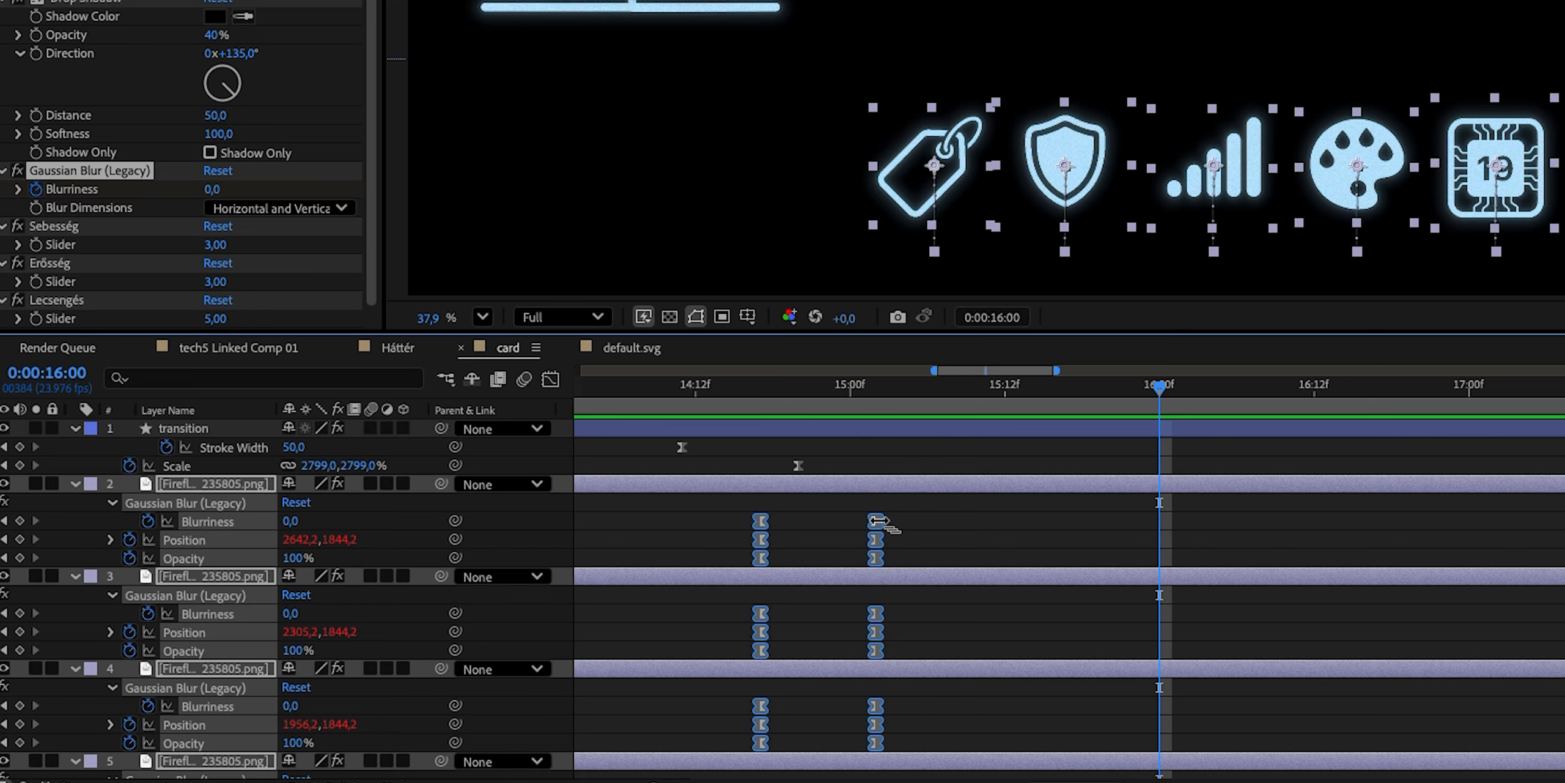
drag(875, 521, 1434, 569)
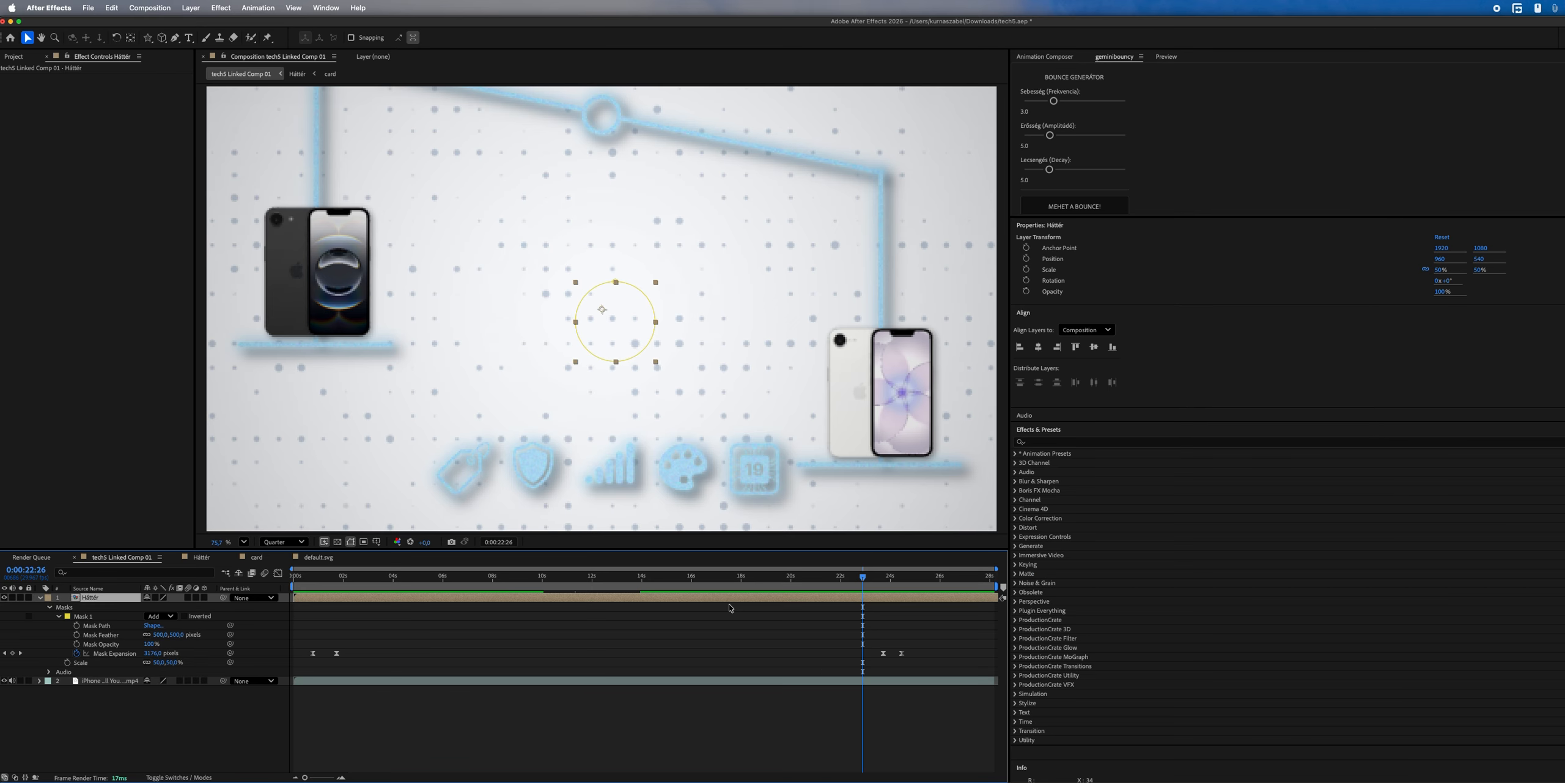
- Add a null object to the card composition and parent the five icon layers to it
click(257, 557)
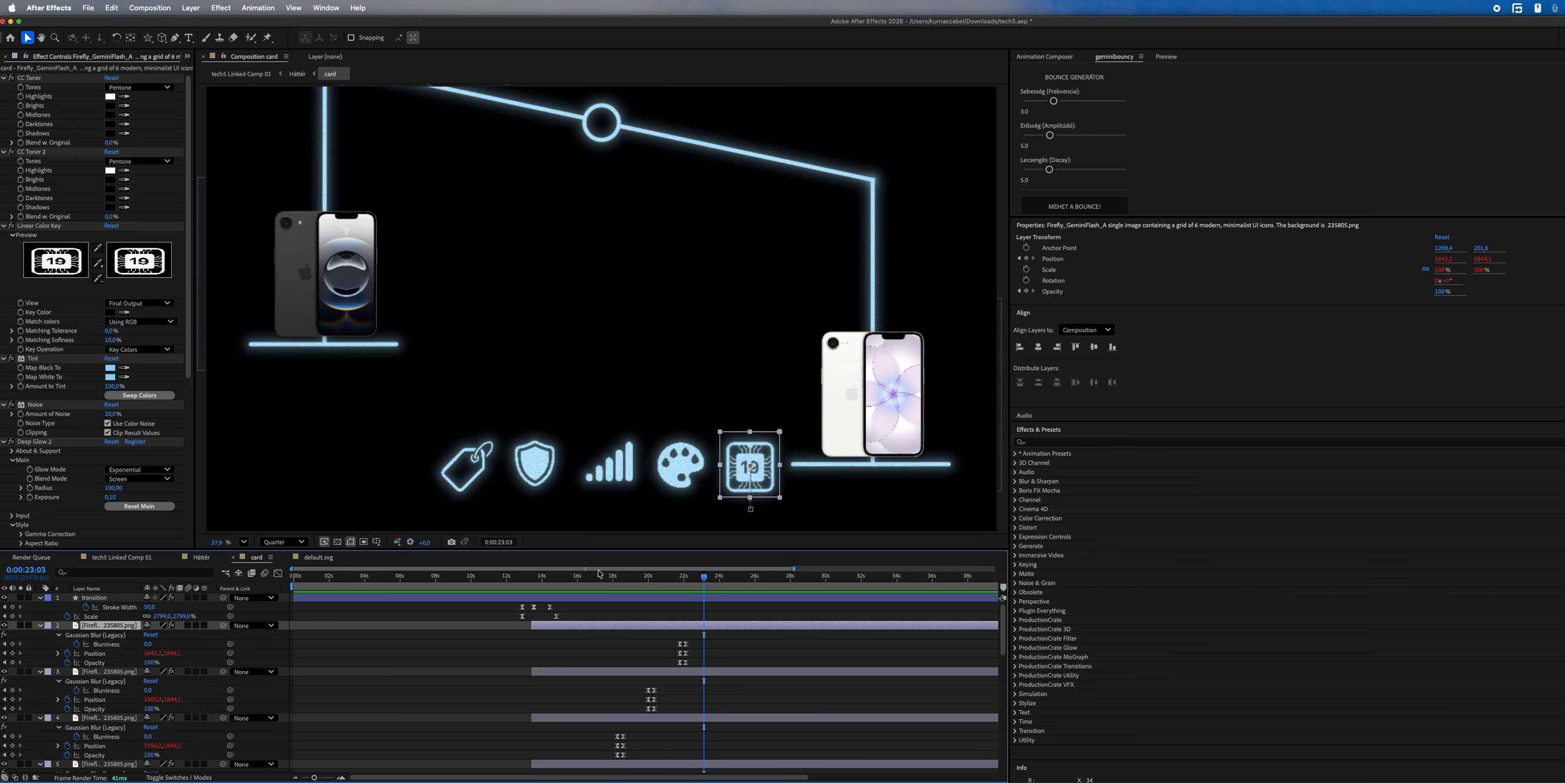
right_click(281, 625)
mouse_move(357, 630)
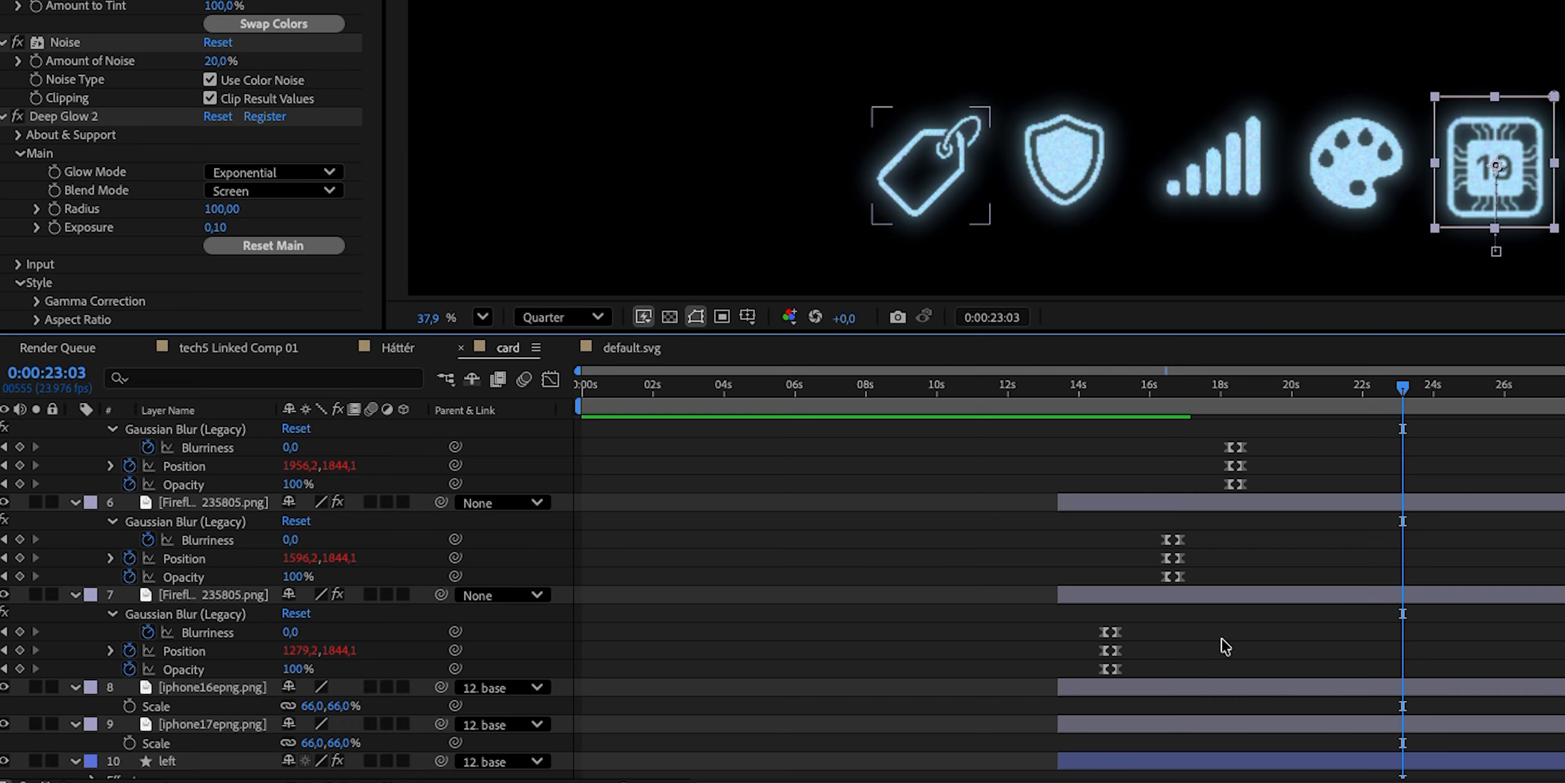
shift+click(1208, 598)
scroll(814, 559, up, 5)
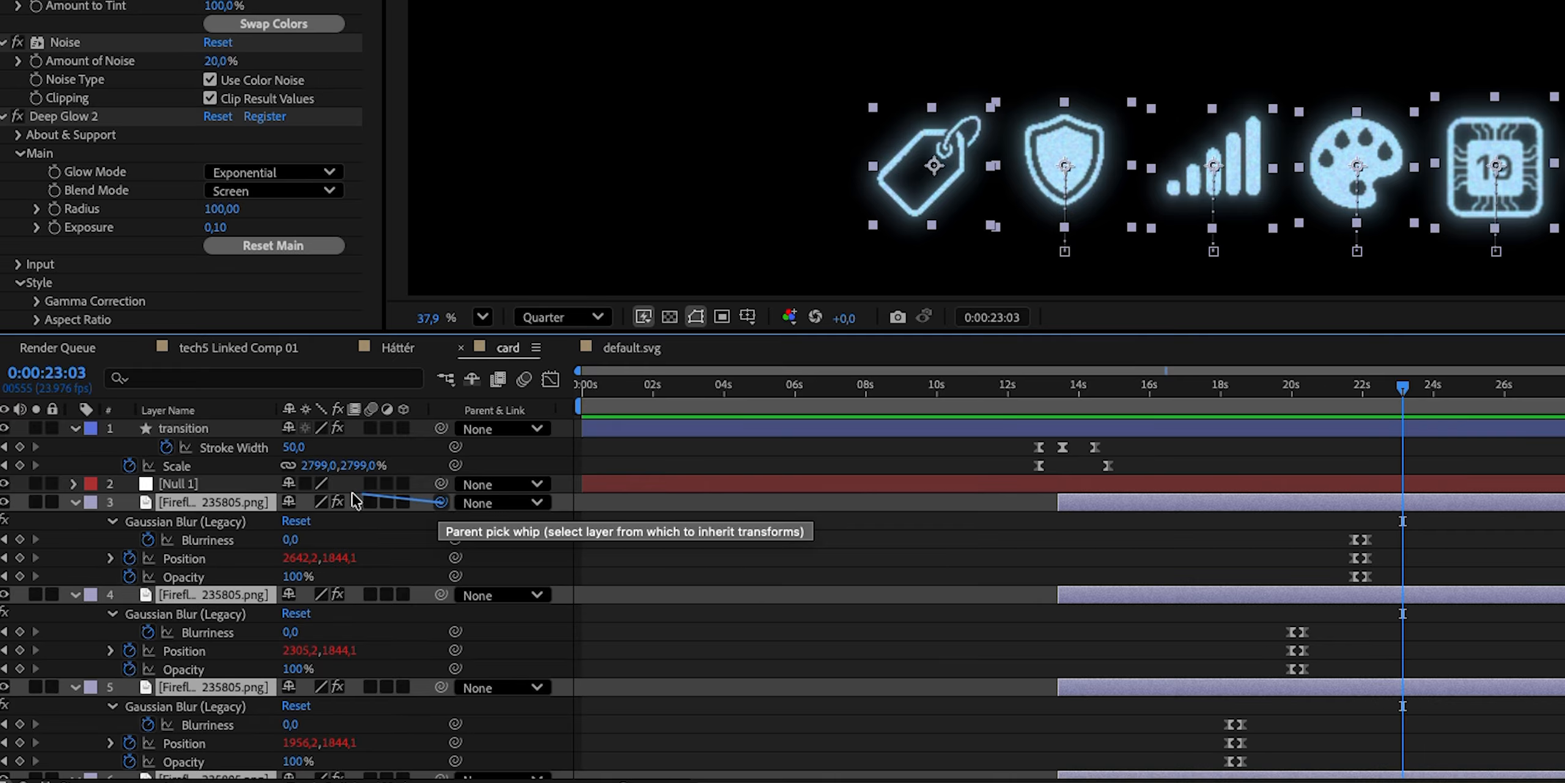
drag(441, 503, 264, 483)
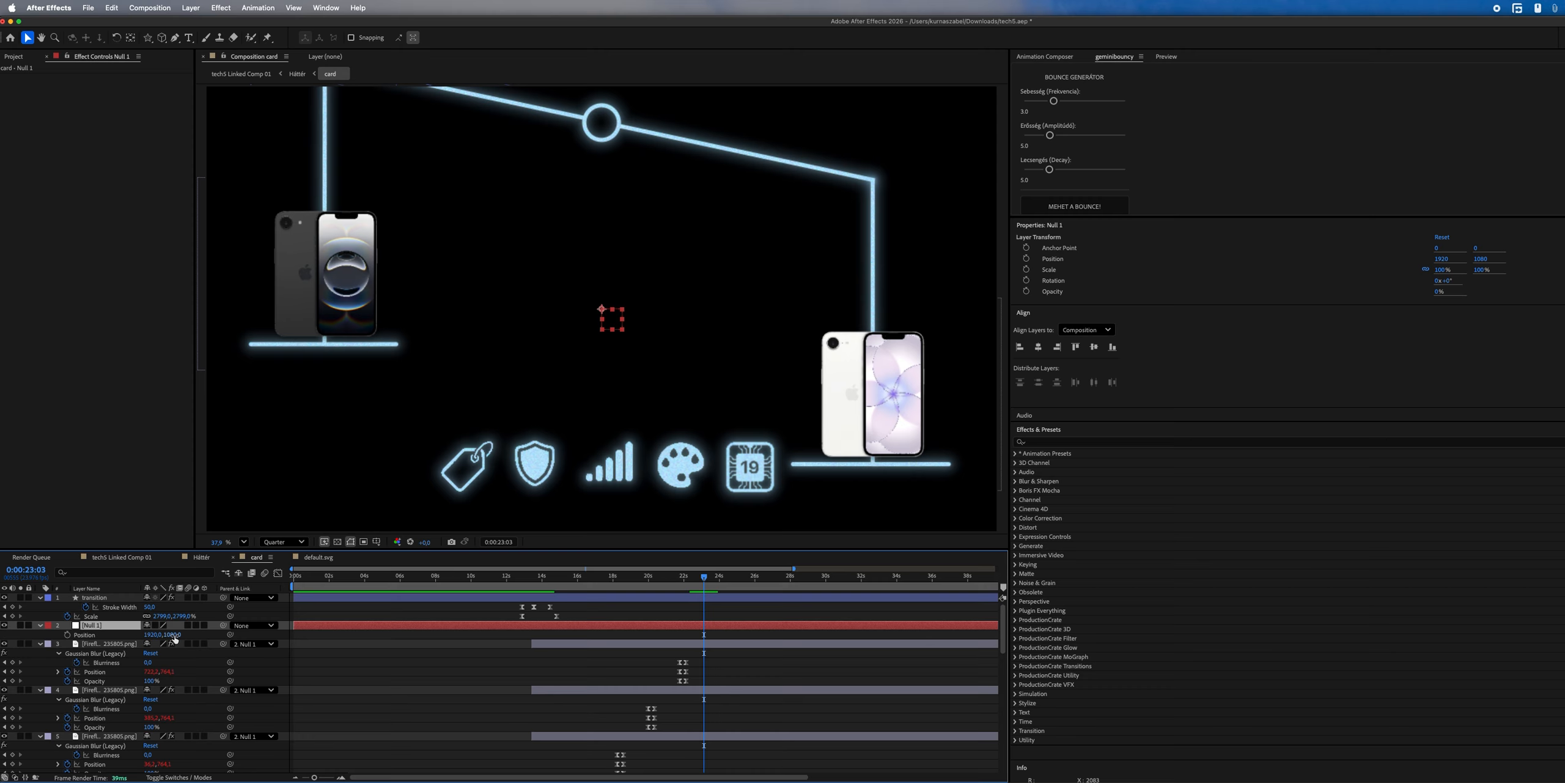
- Move the null straight up so the icon row sits between the two phones, just above the iPhone 16e's platform level
key(p)
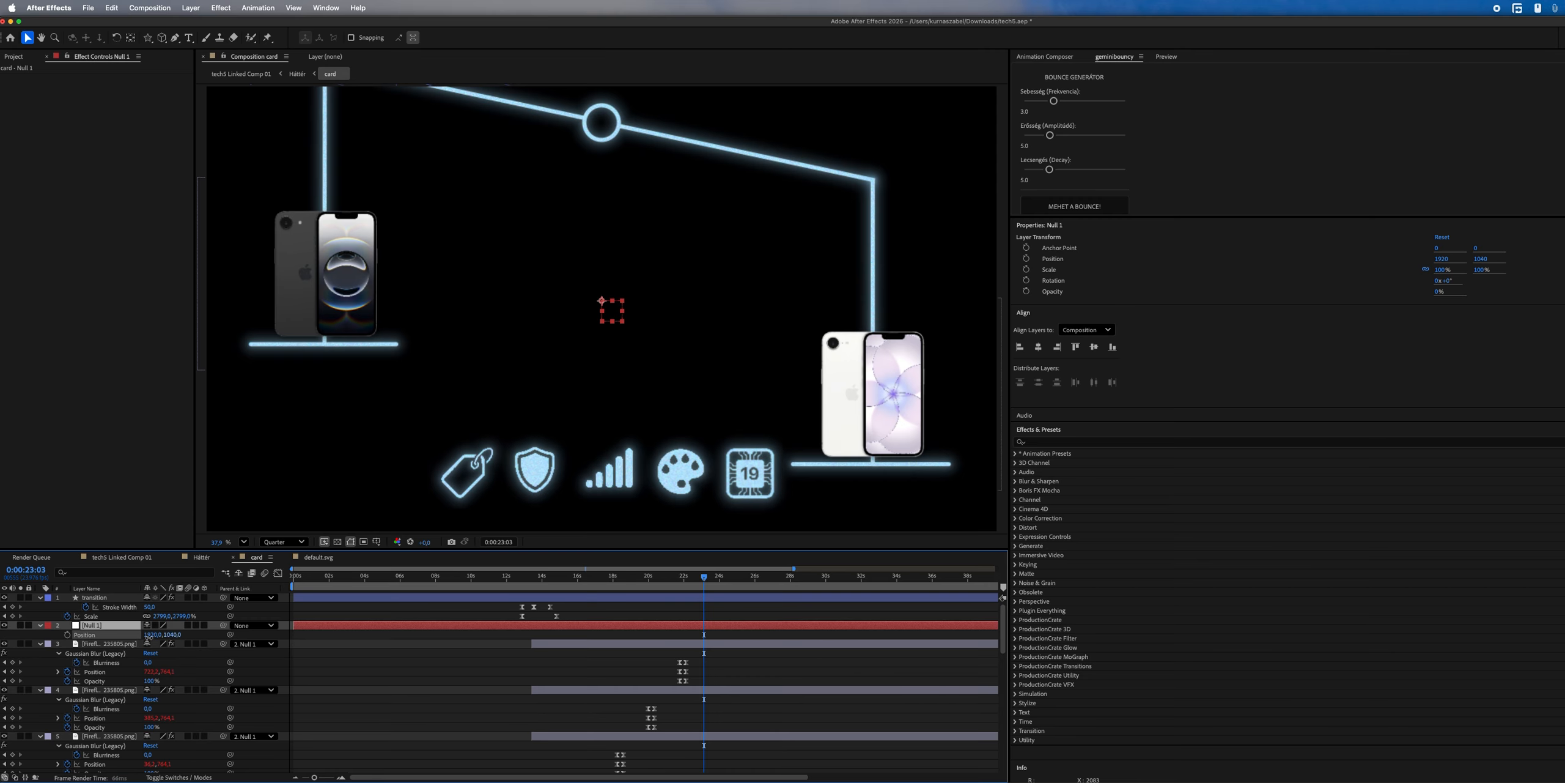
drag(171, 634, 18, 634)
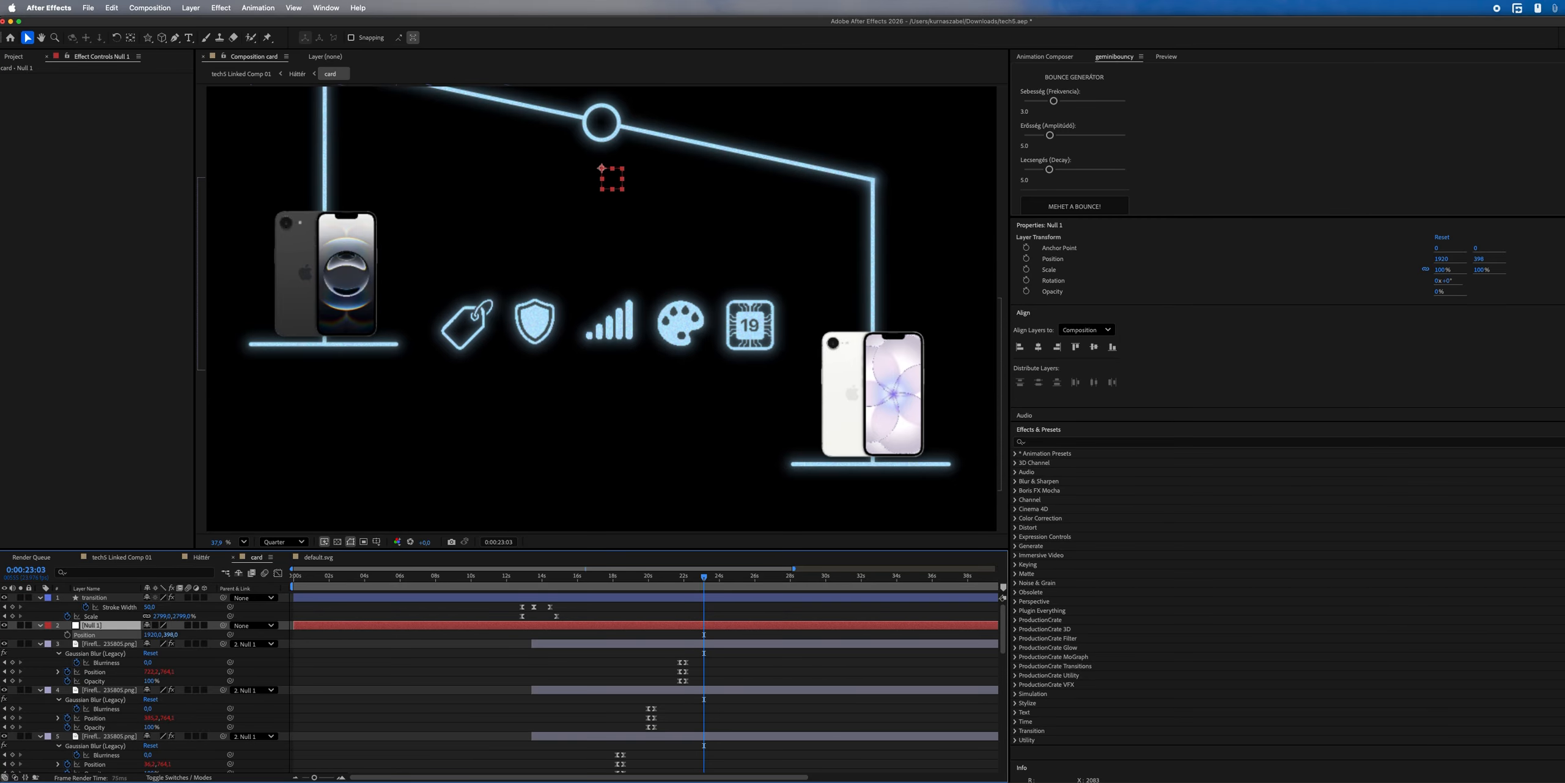